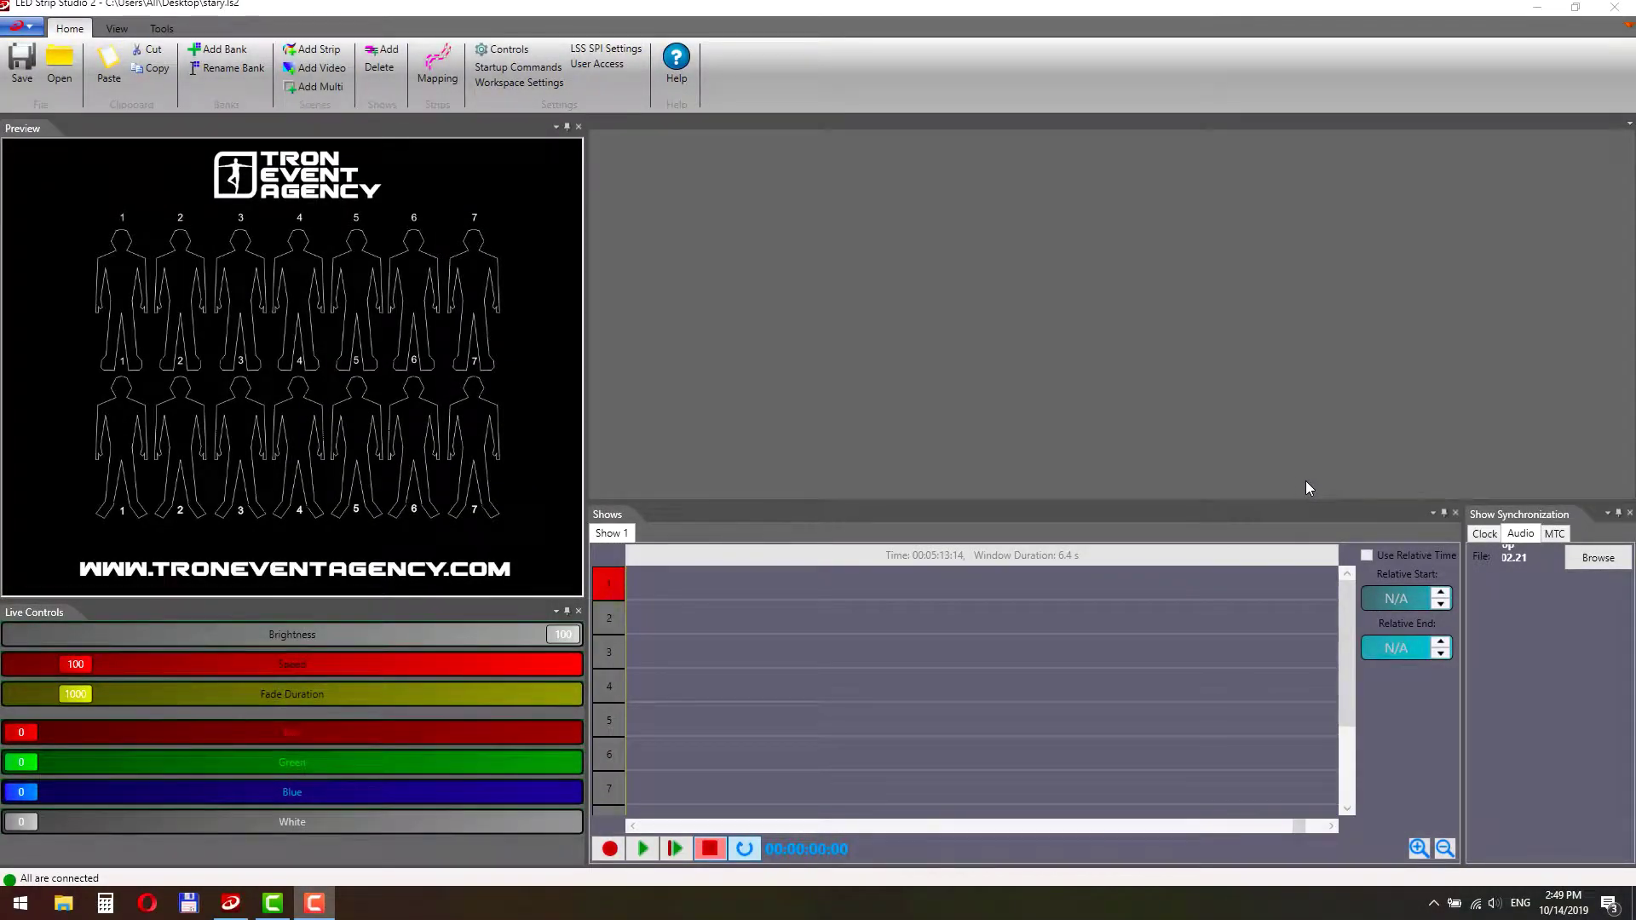
- Load Tron Dance.wav as the synchronization audio for Show 1
left_click(1598, 557)
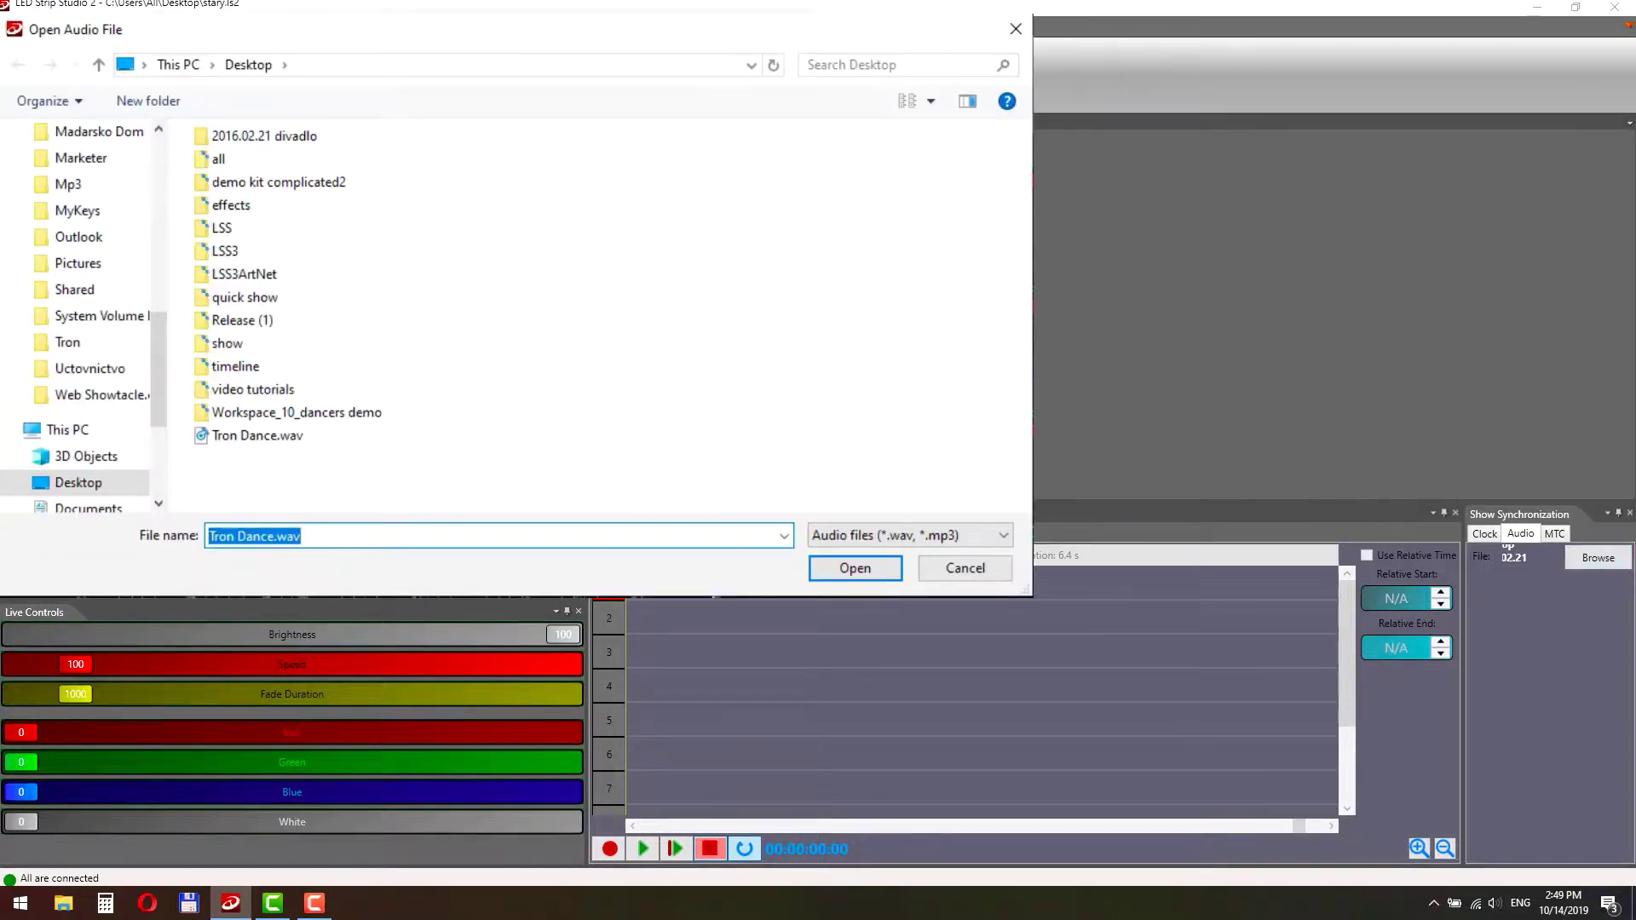
left_click(264, 437)
left_click(850, 567)
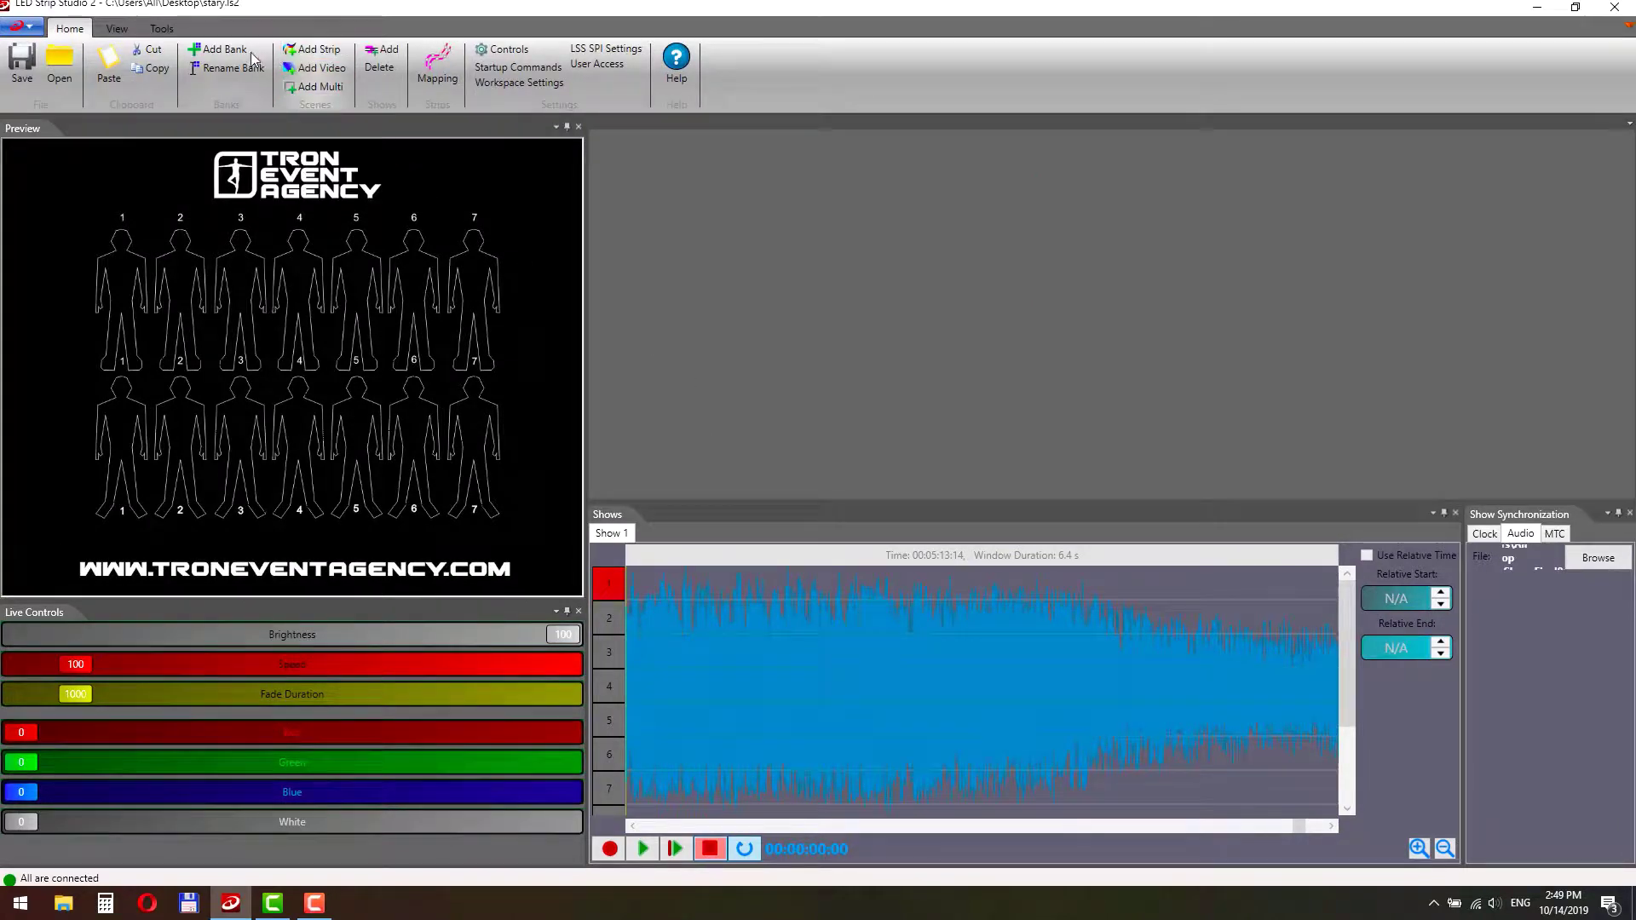
- Add a bank with a strip scene that lights all strips of dancer 3 in blue
left_click(218, 49)
left_click(317, 49)
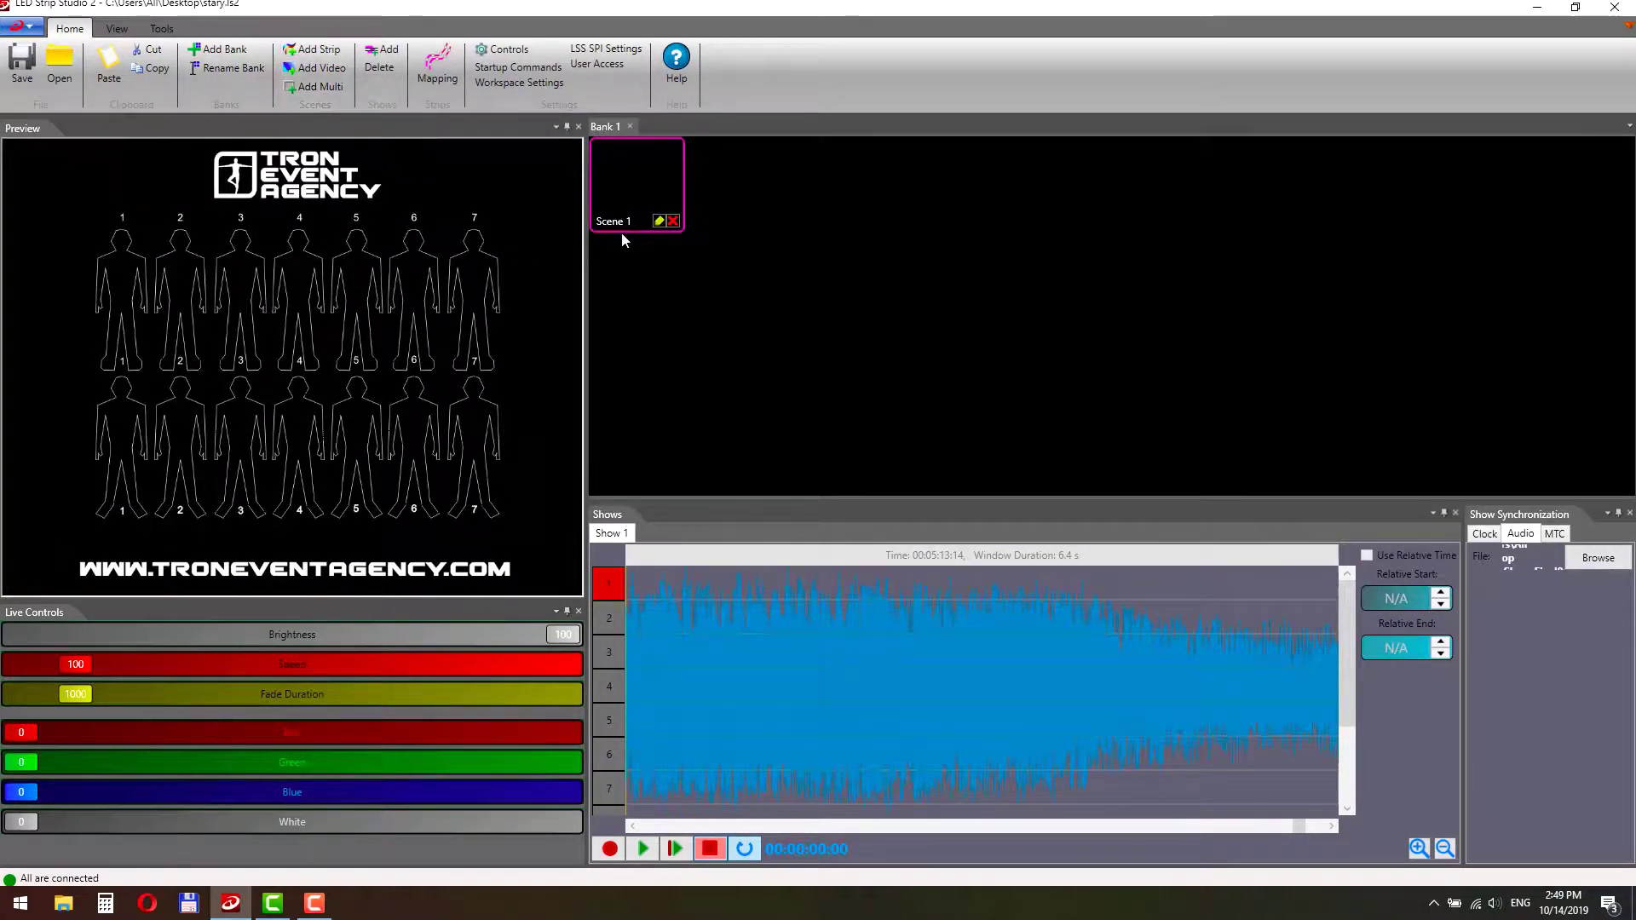
double_click(668, 167)
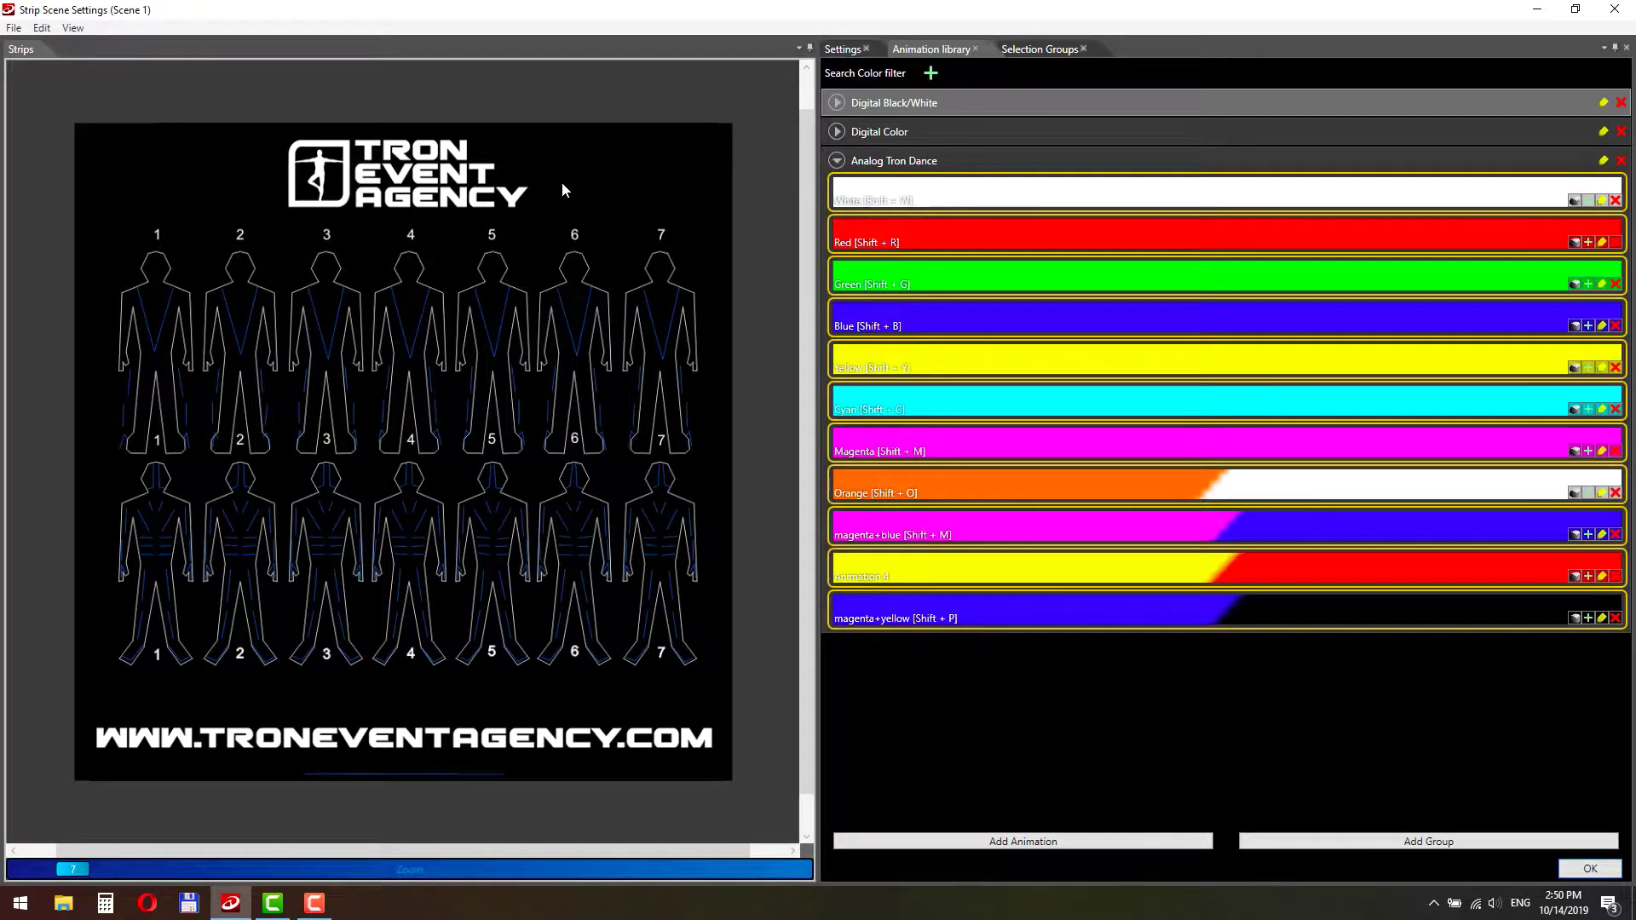
left_click_drag(283, 237, 366, 657)
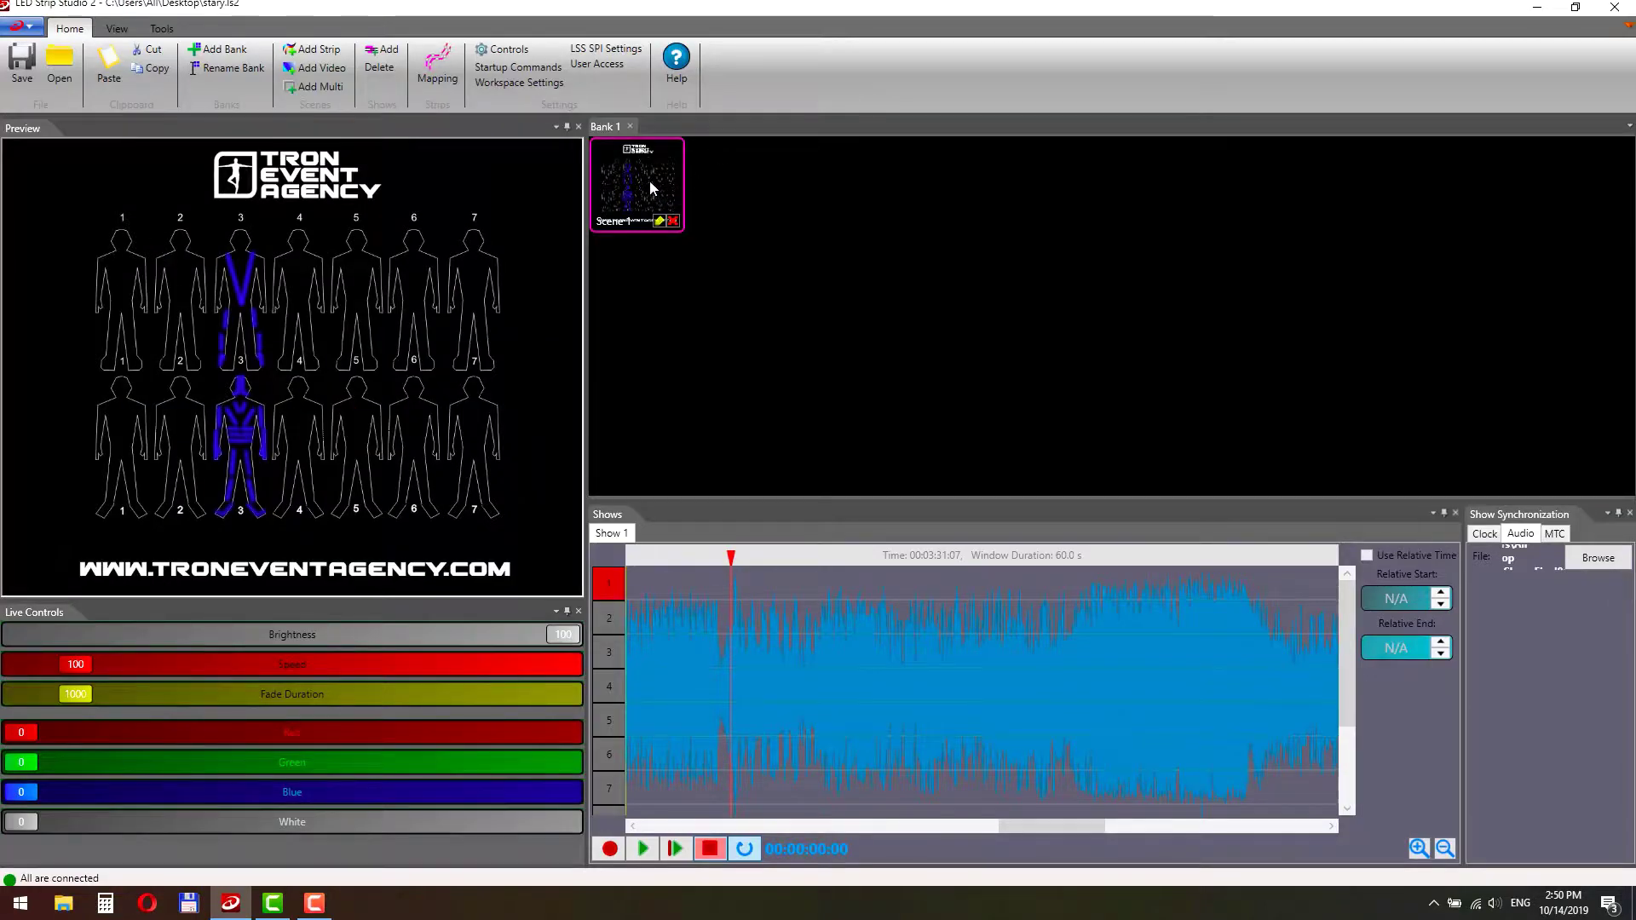
- Place Scene 1 on track 2 of the show from about 00:03:27:51 and extend it to about 00:03:31:38 with a short fade-out
left_click_drag(652, 188, 748, 631)
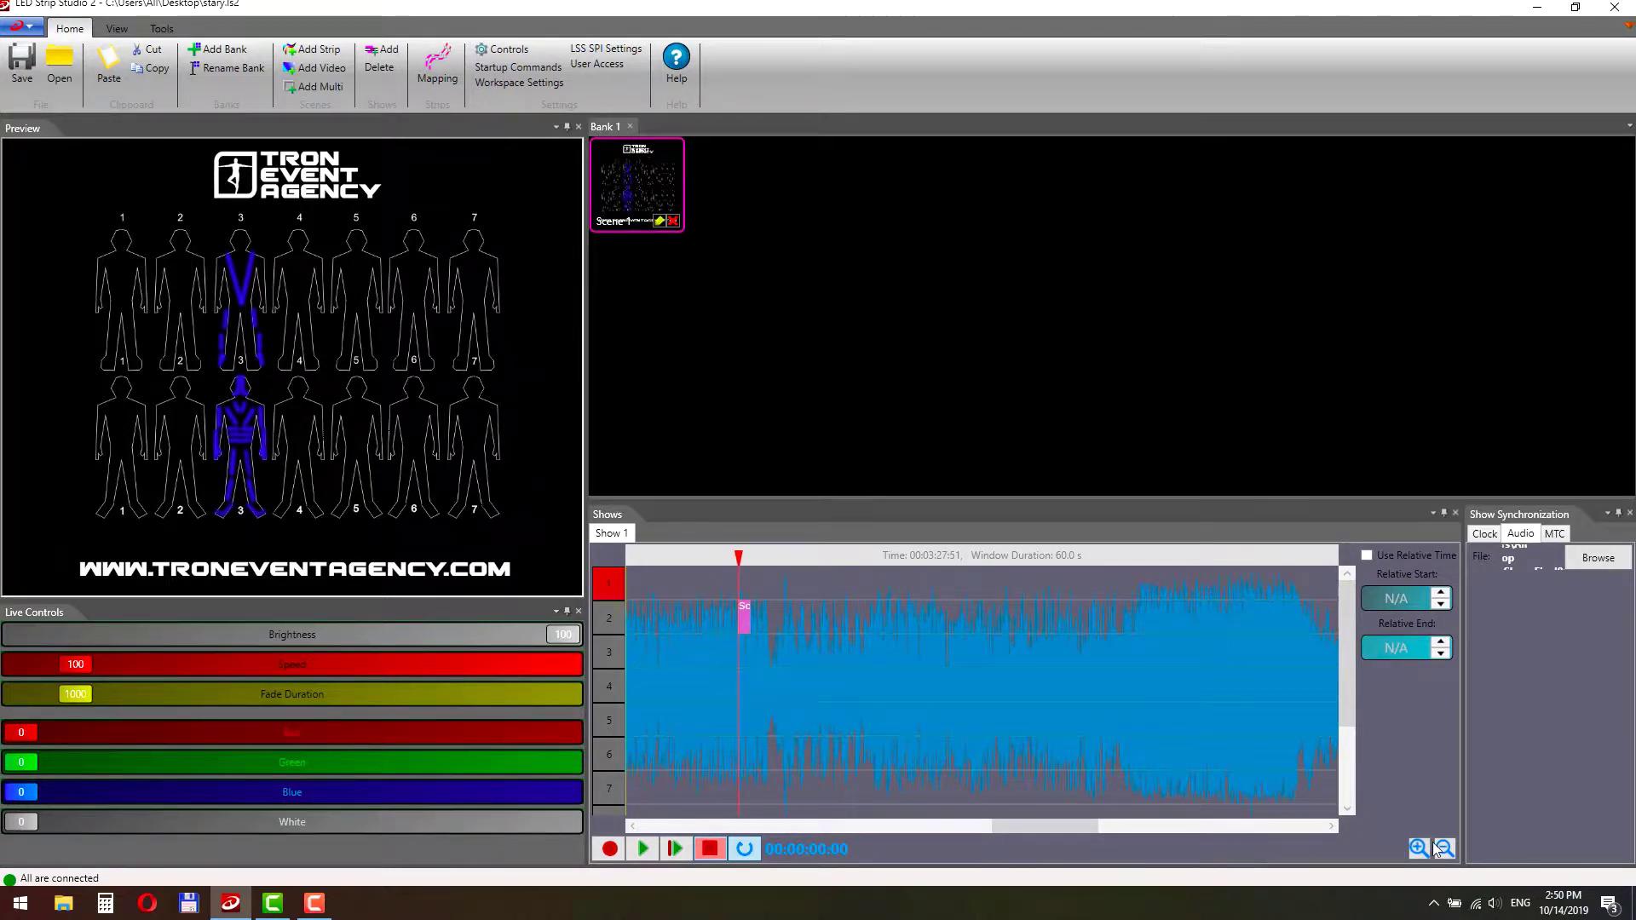
left_click(1419, 847)
right_click(764, 613)
left_click_drag(763, 613, 814, 621)
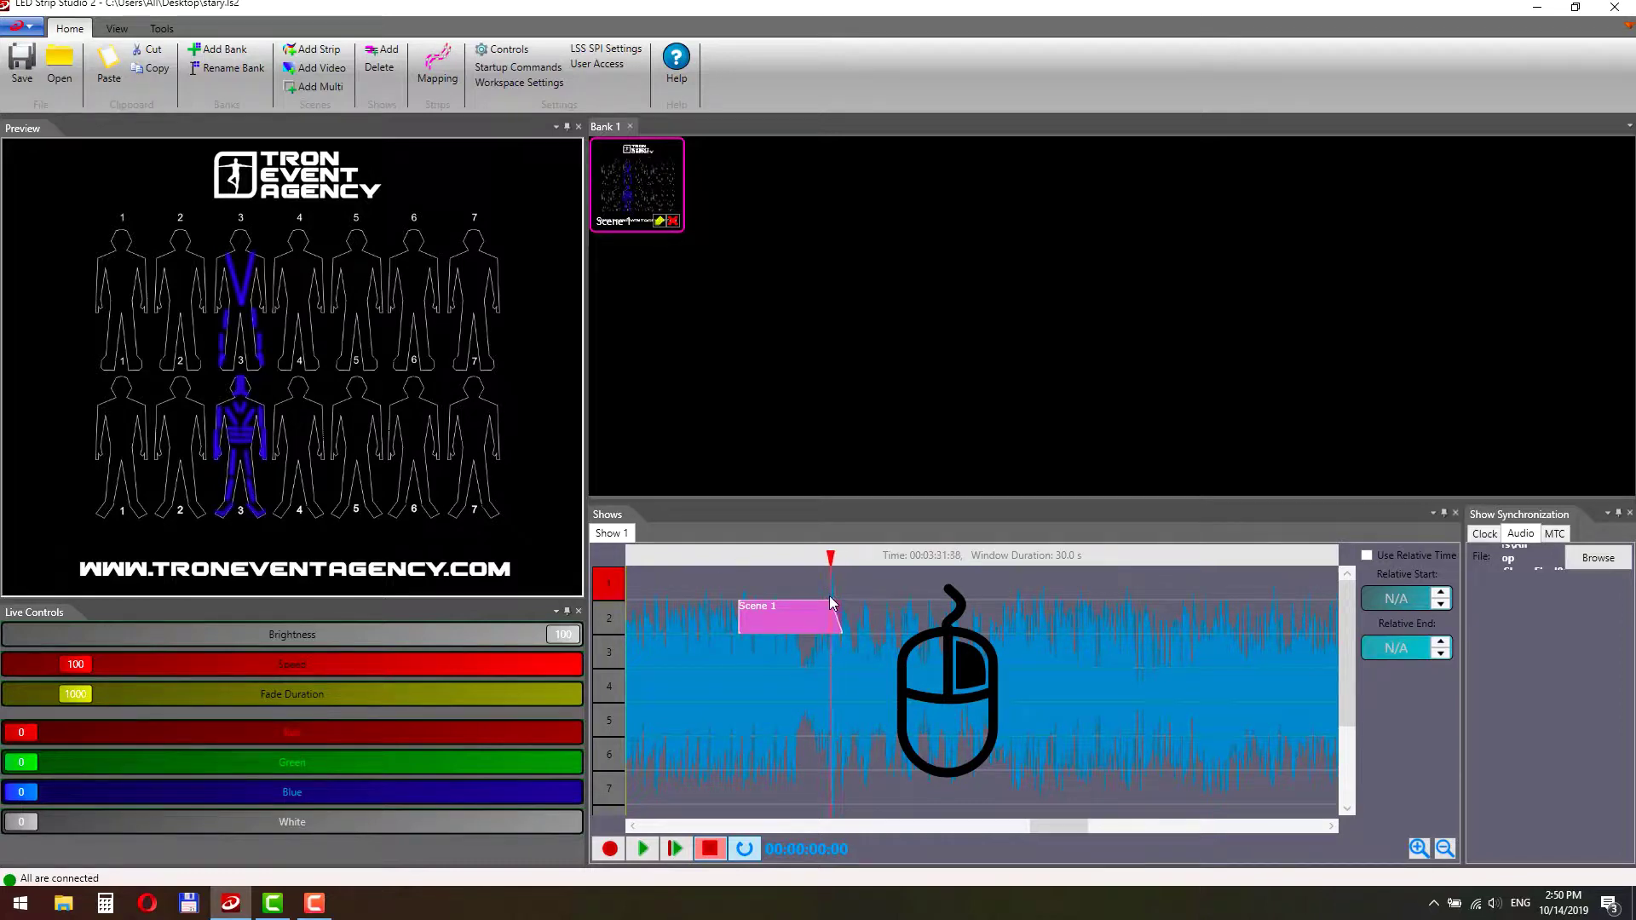
- Create a strip scene with dancer 5 in blue and place it on track 3 under Scene 1, ending with a fade-out at about 00:03:29:80
left_click(319, 49)
left_click_drag(454, 240, 522, 681)
key("Return")
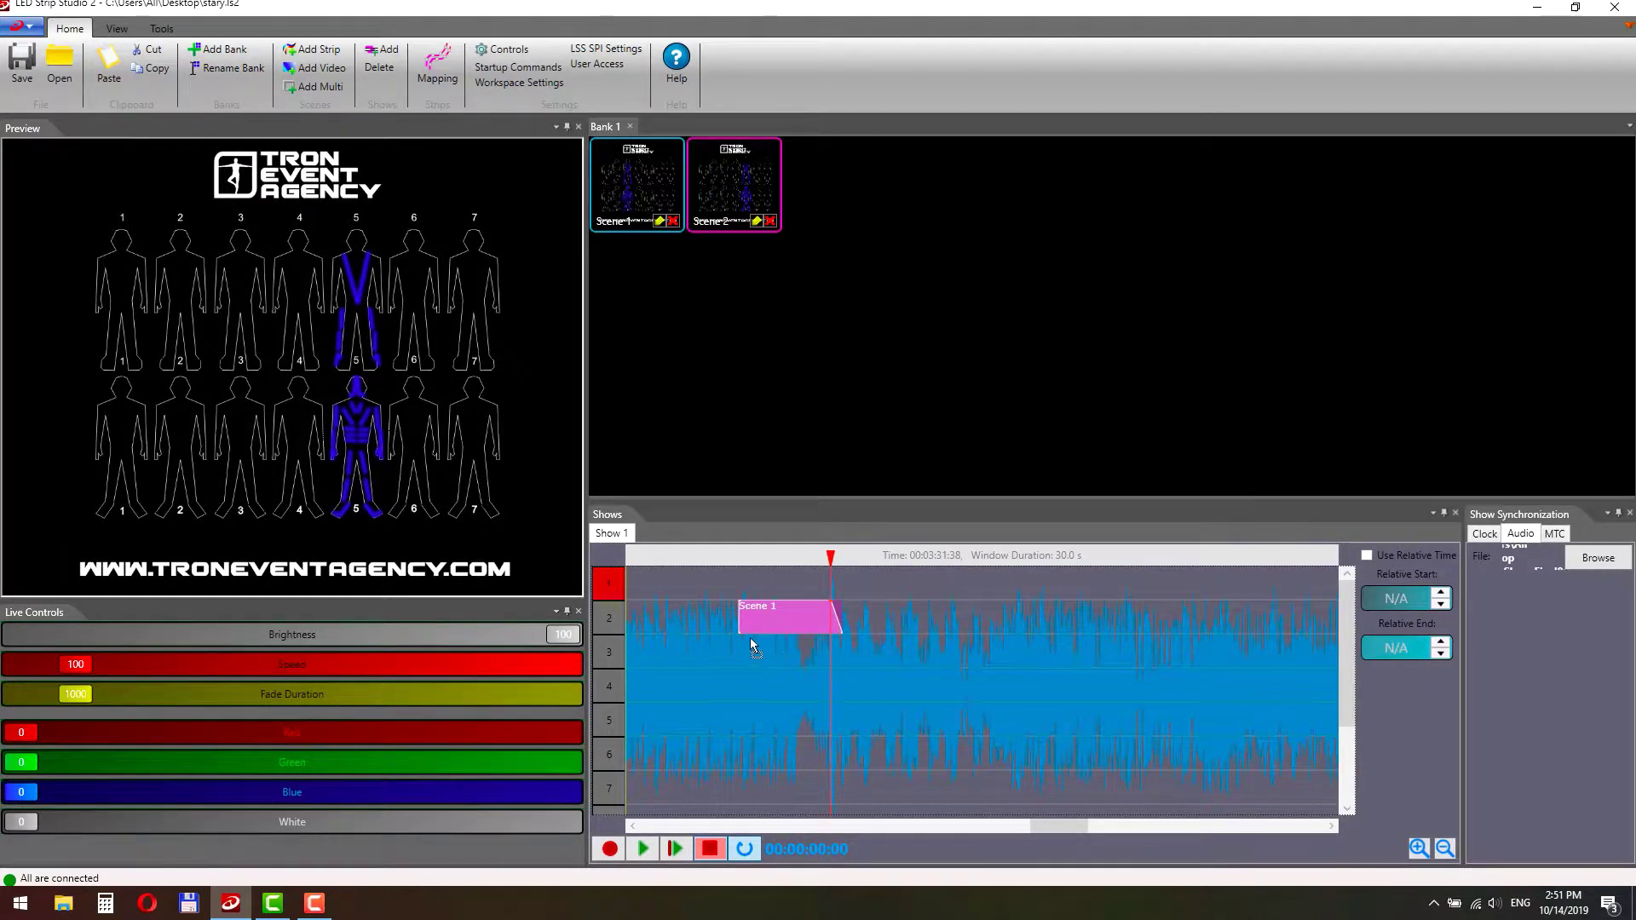
left_click_drag(748, 639, 801, 656)
left_click(790, 644)
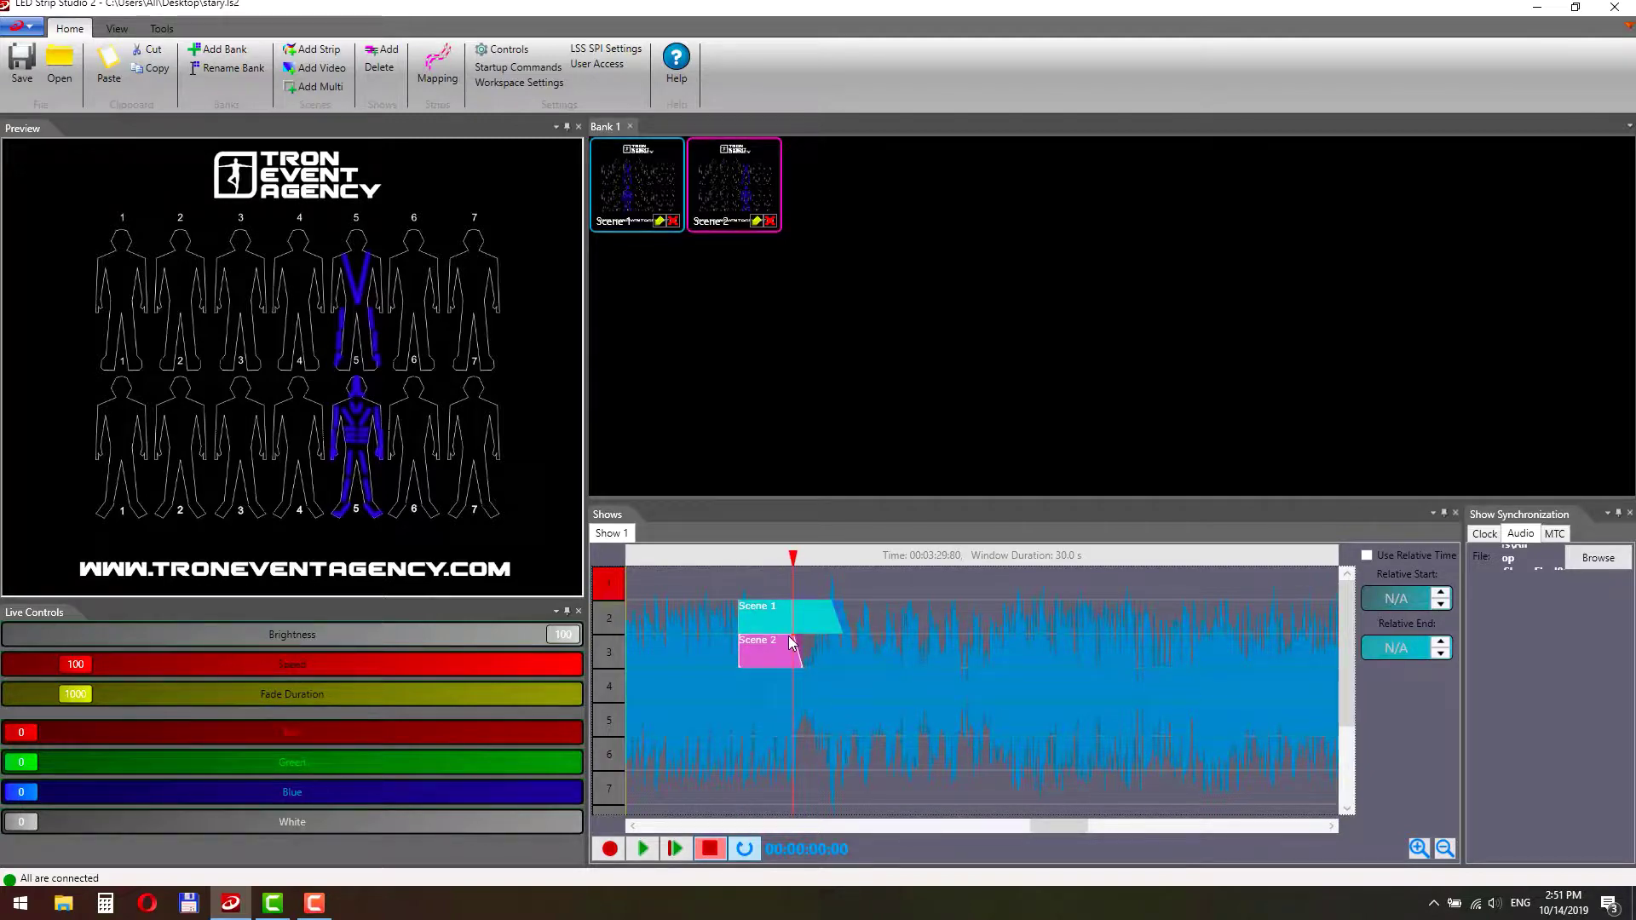
- Create a strip scene with dancer 5 in green and place a short clip of it on track 4 below the end of Scene 2
left_click(312, 49)
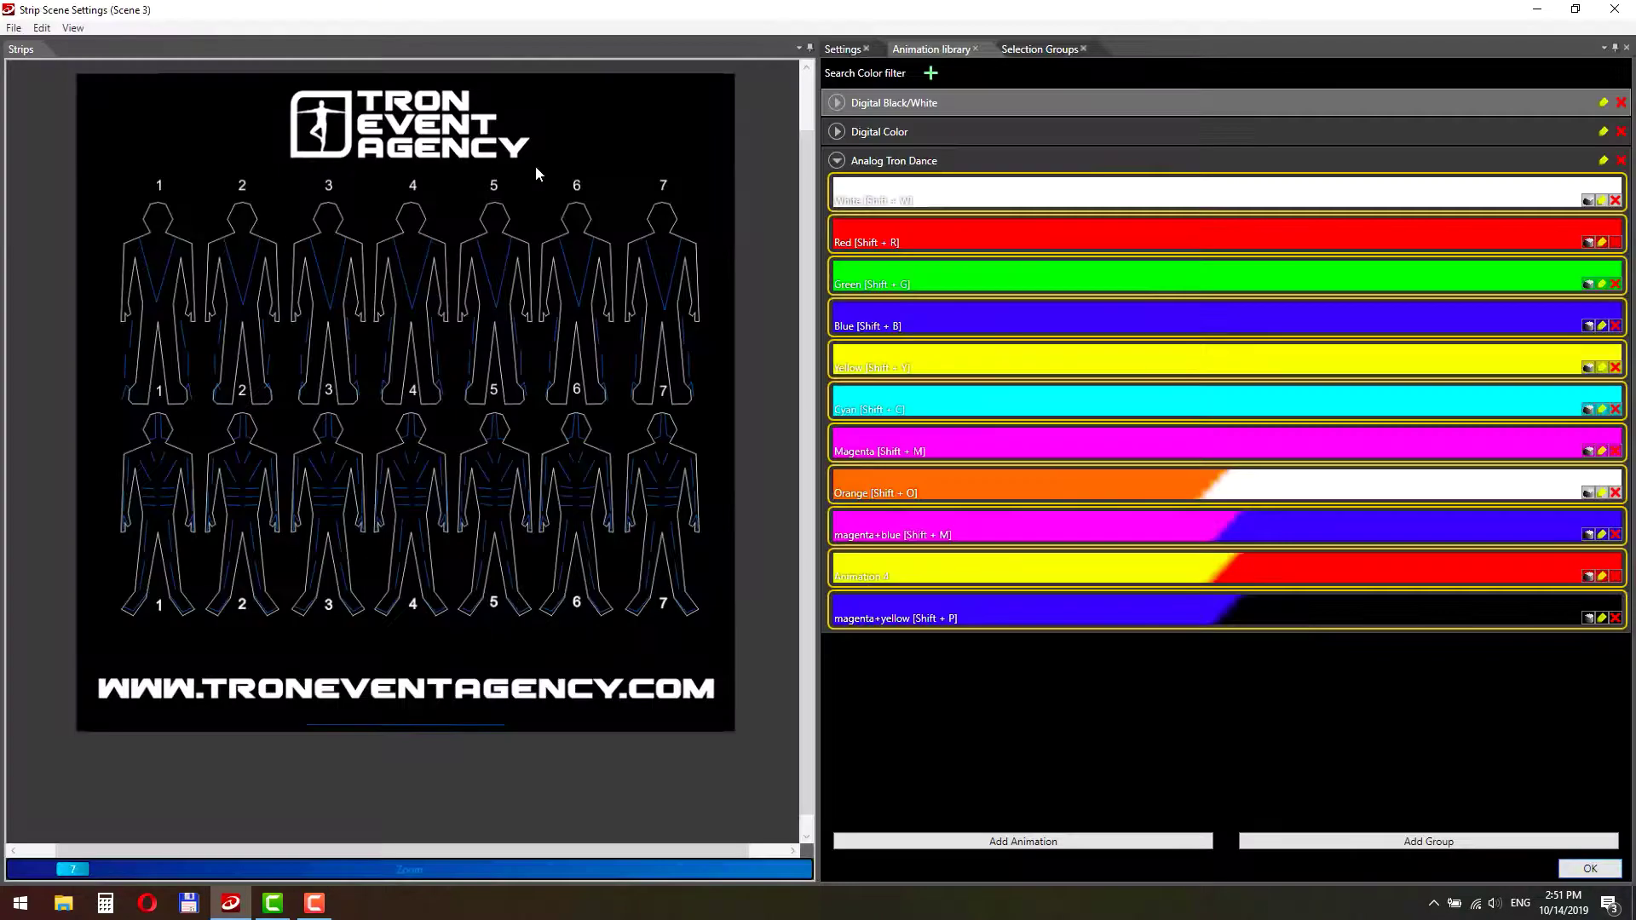
left_click_drag(459, 197, 528, 637)
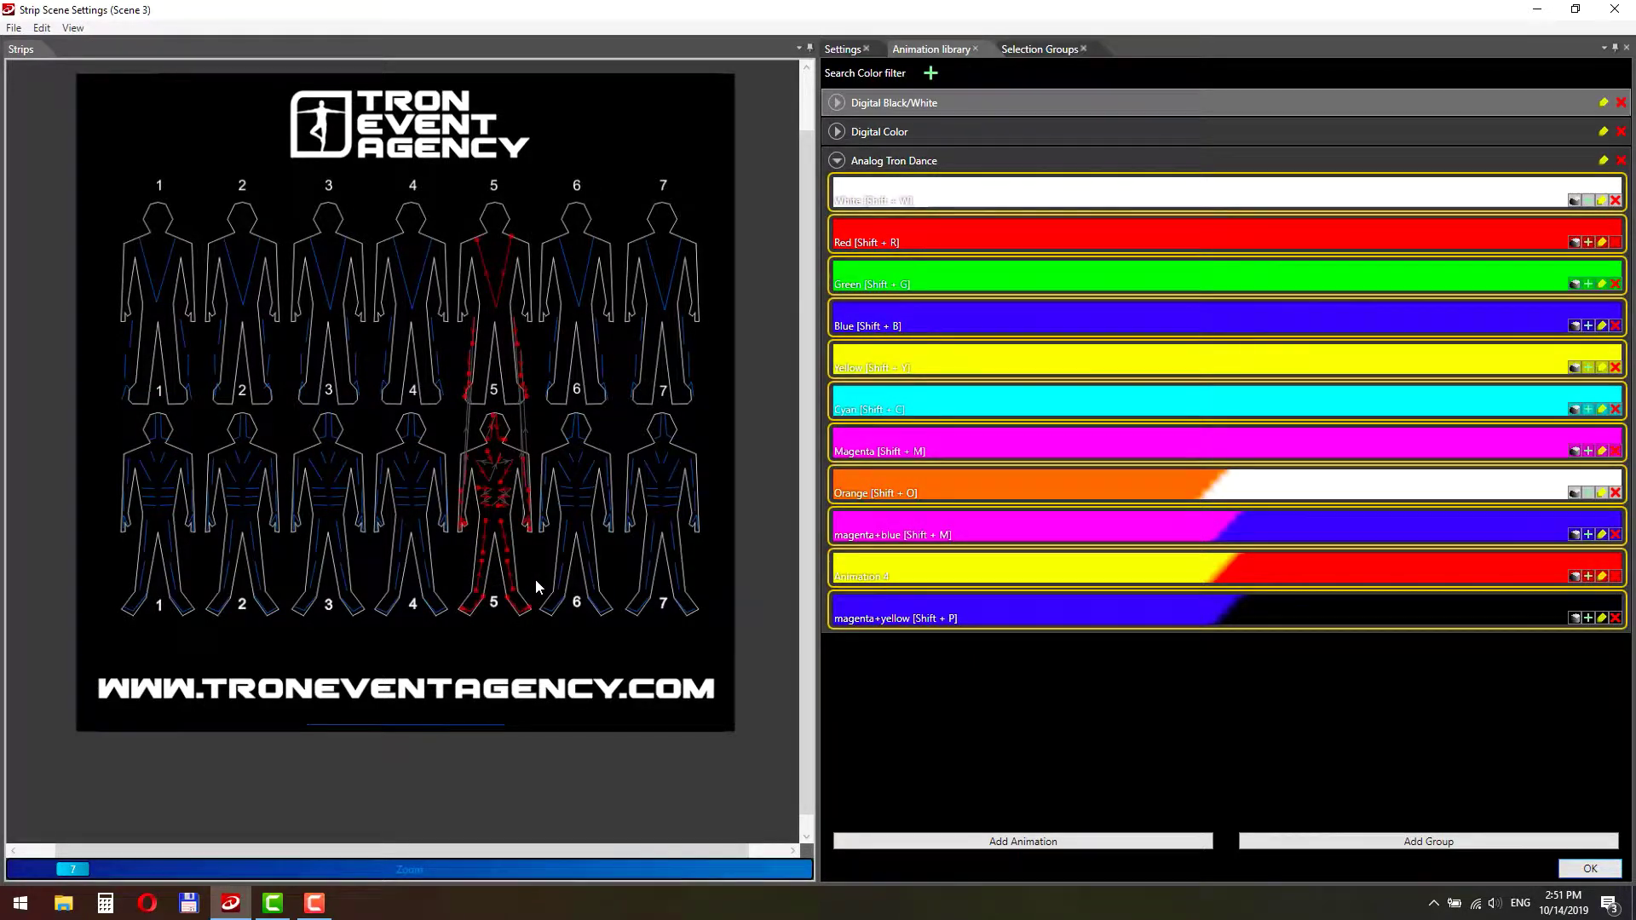
key("shift+g")
key("Return")
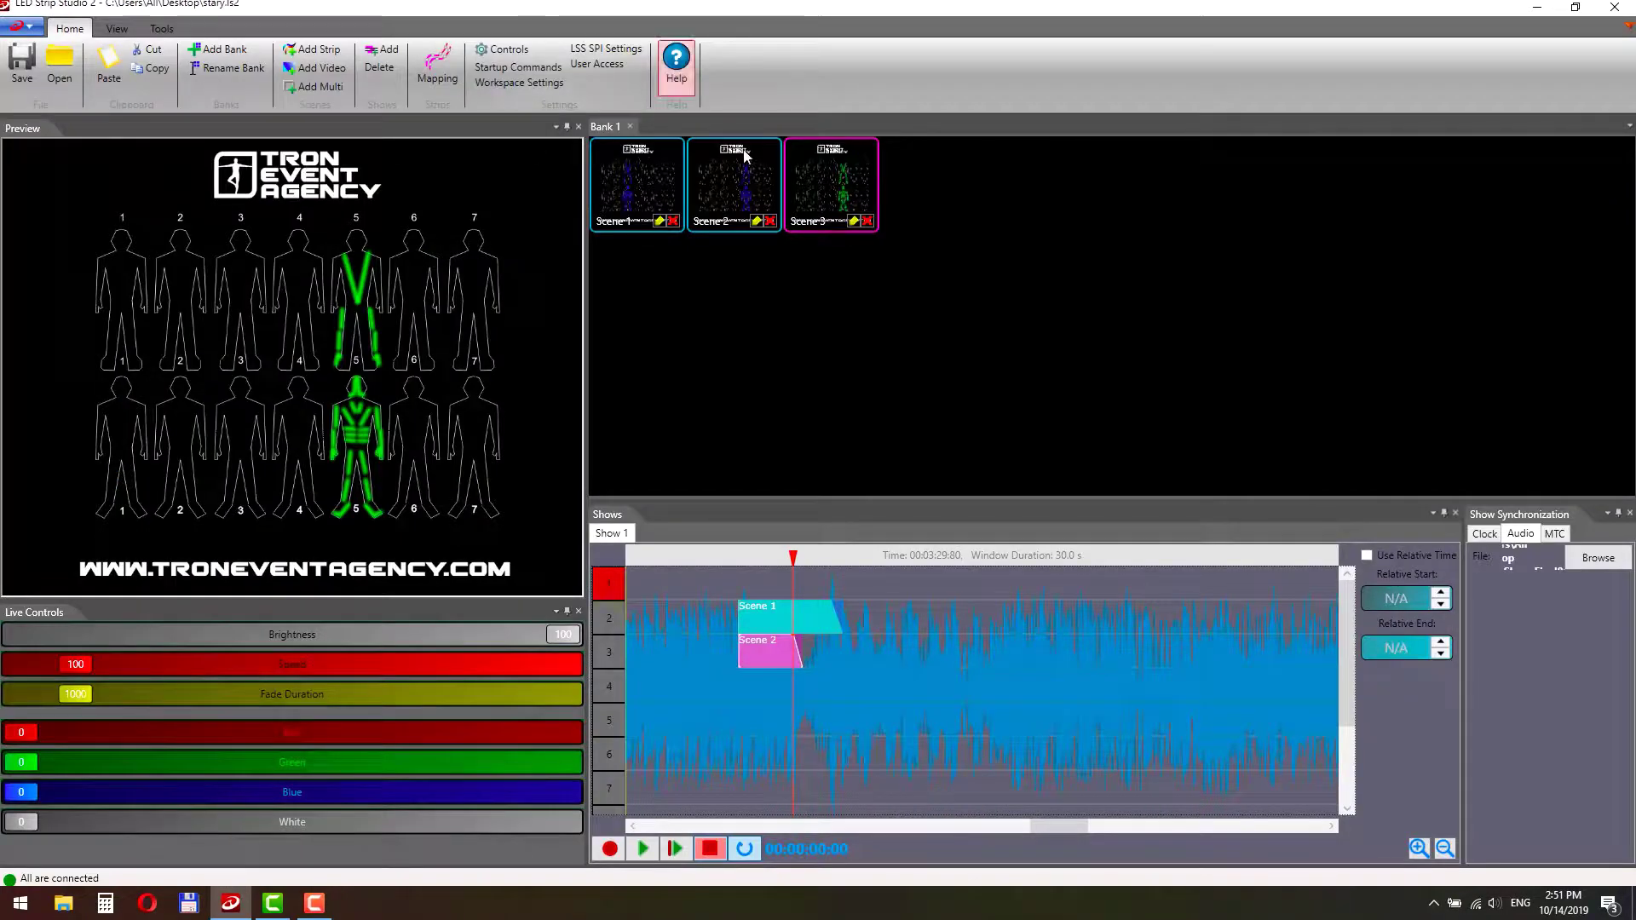
left_click_drag(841, 198, 795, 683)
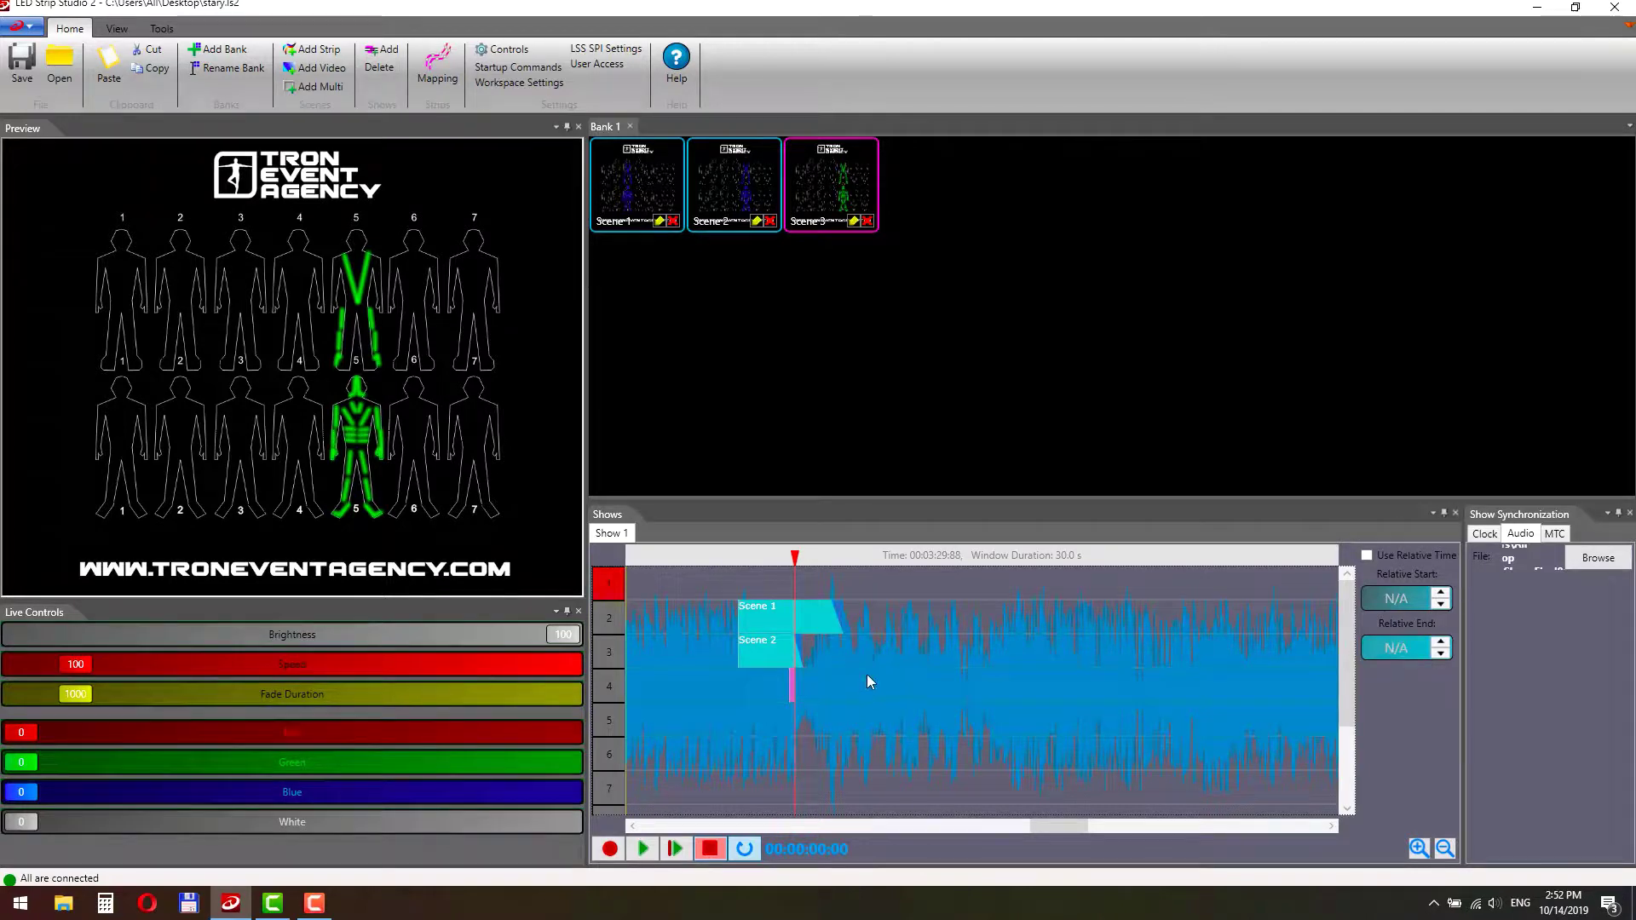
left_click(1420, 849)
left_click(1419, 848)
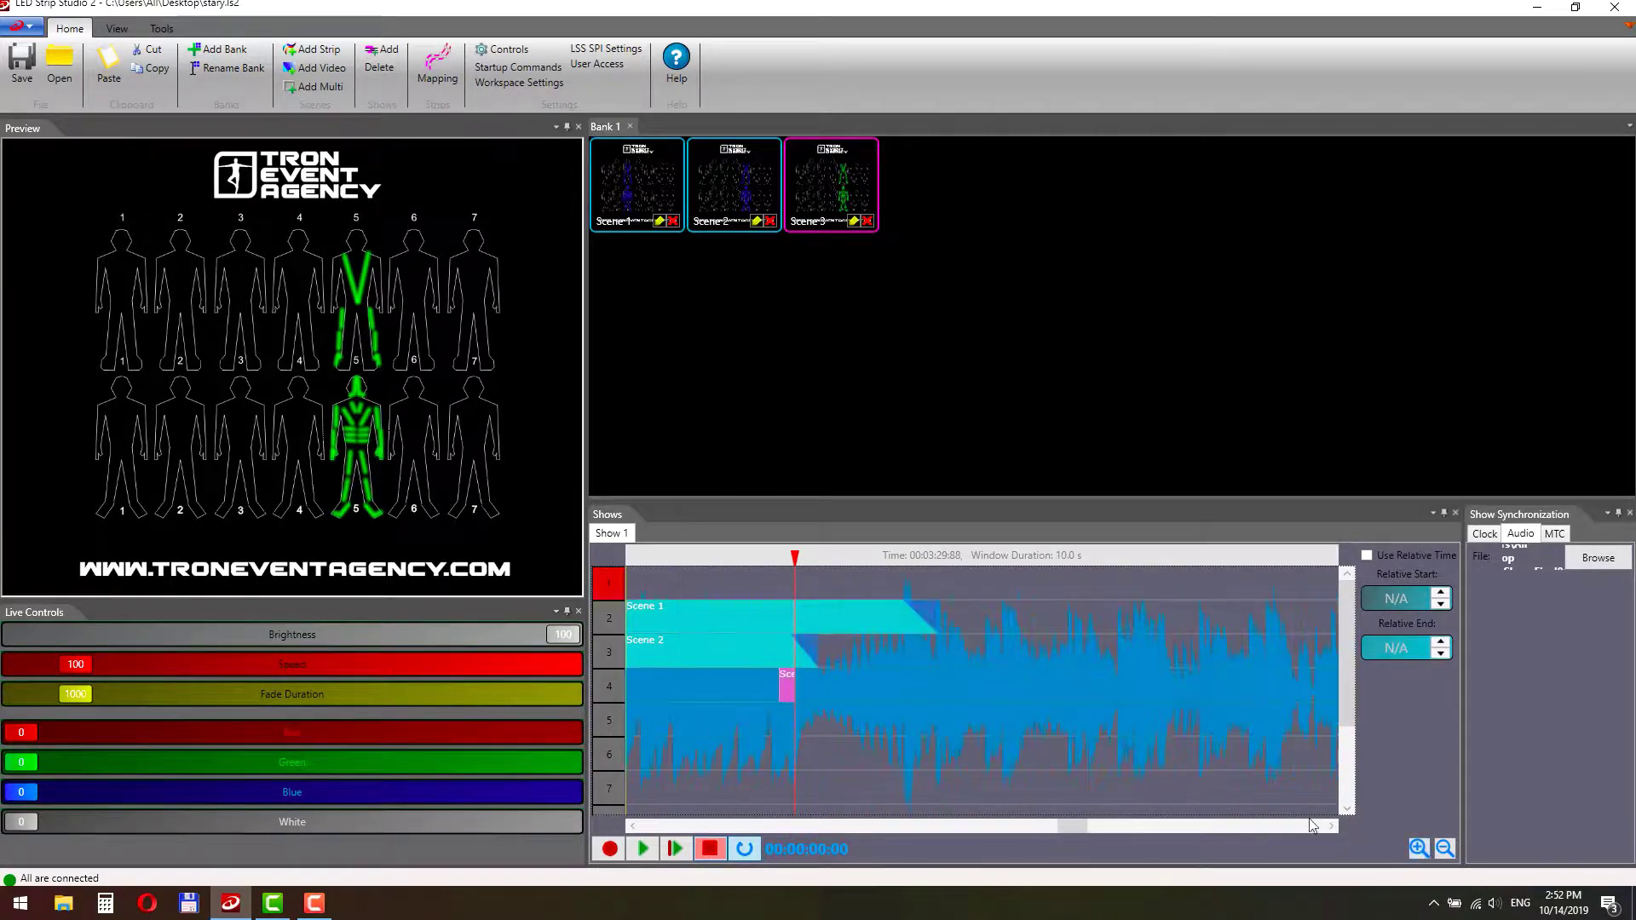
- Copy the short Scene 3 clip and paste four copies end to end behind it on track 4
key("ctrl+c")
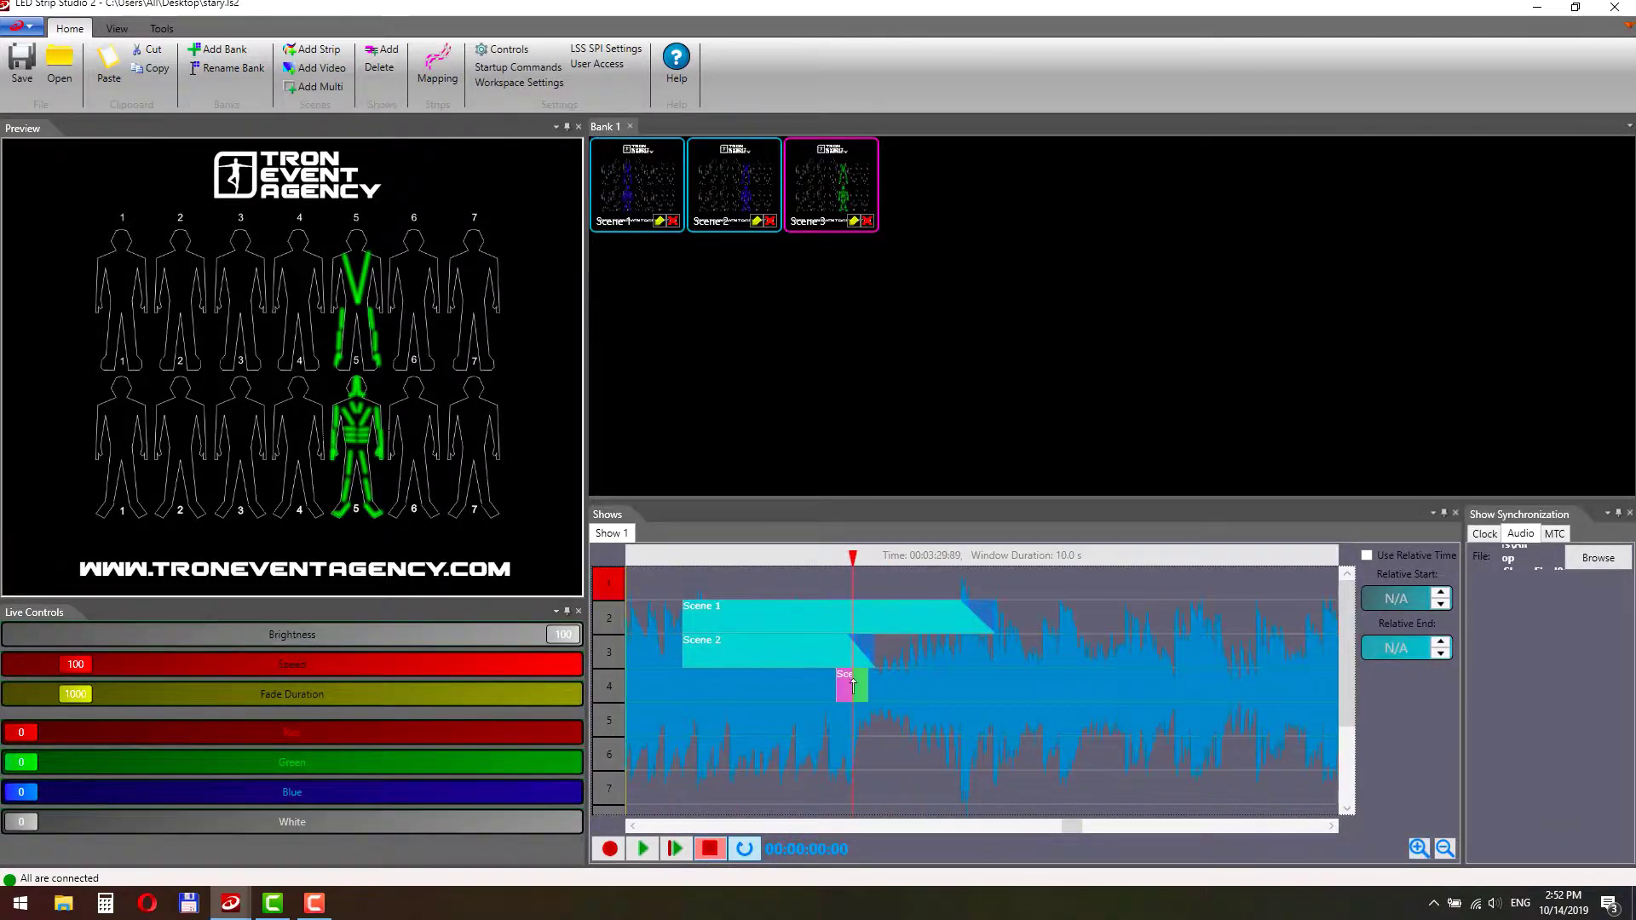
left_click(853, 686)
left_click_drag(872, 711, 869, 692)
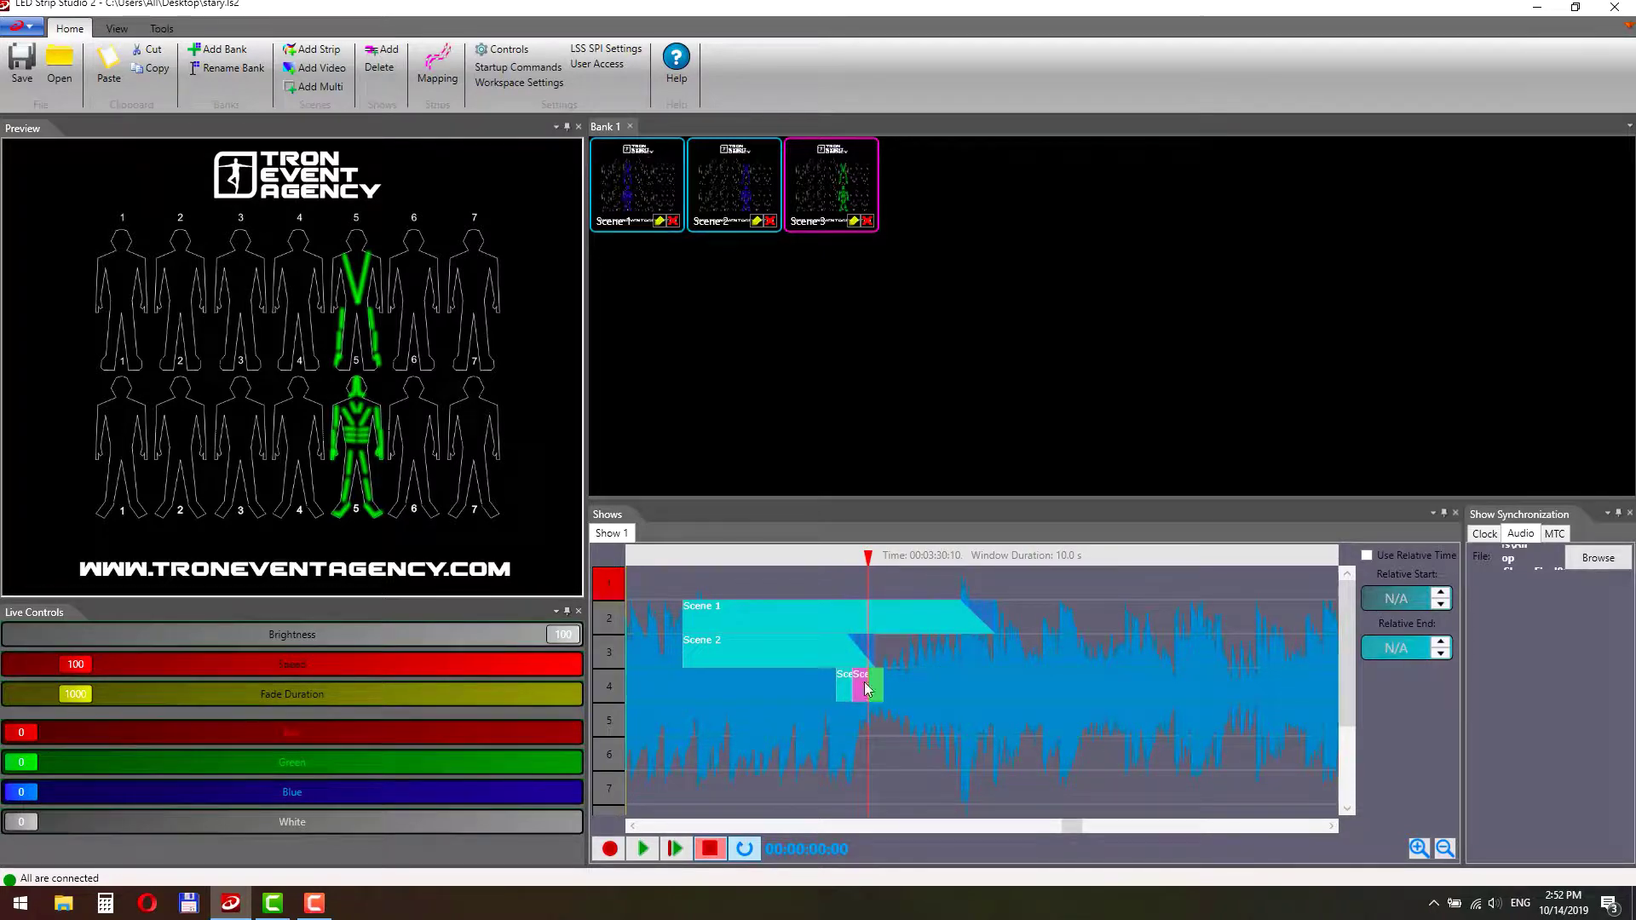
left_click(868, 687)
left_click(885, 687)
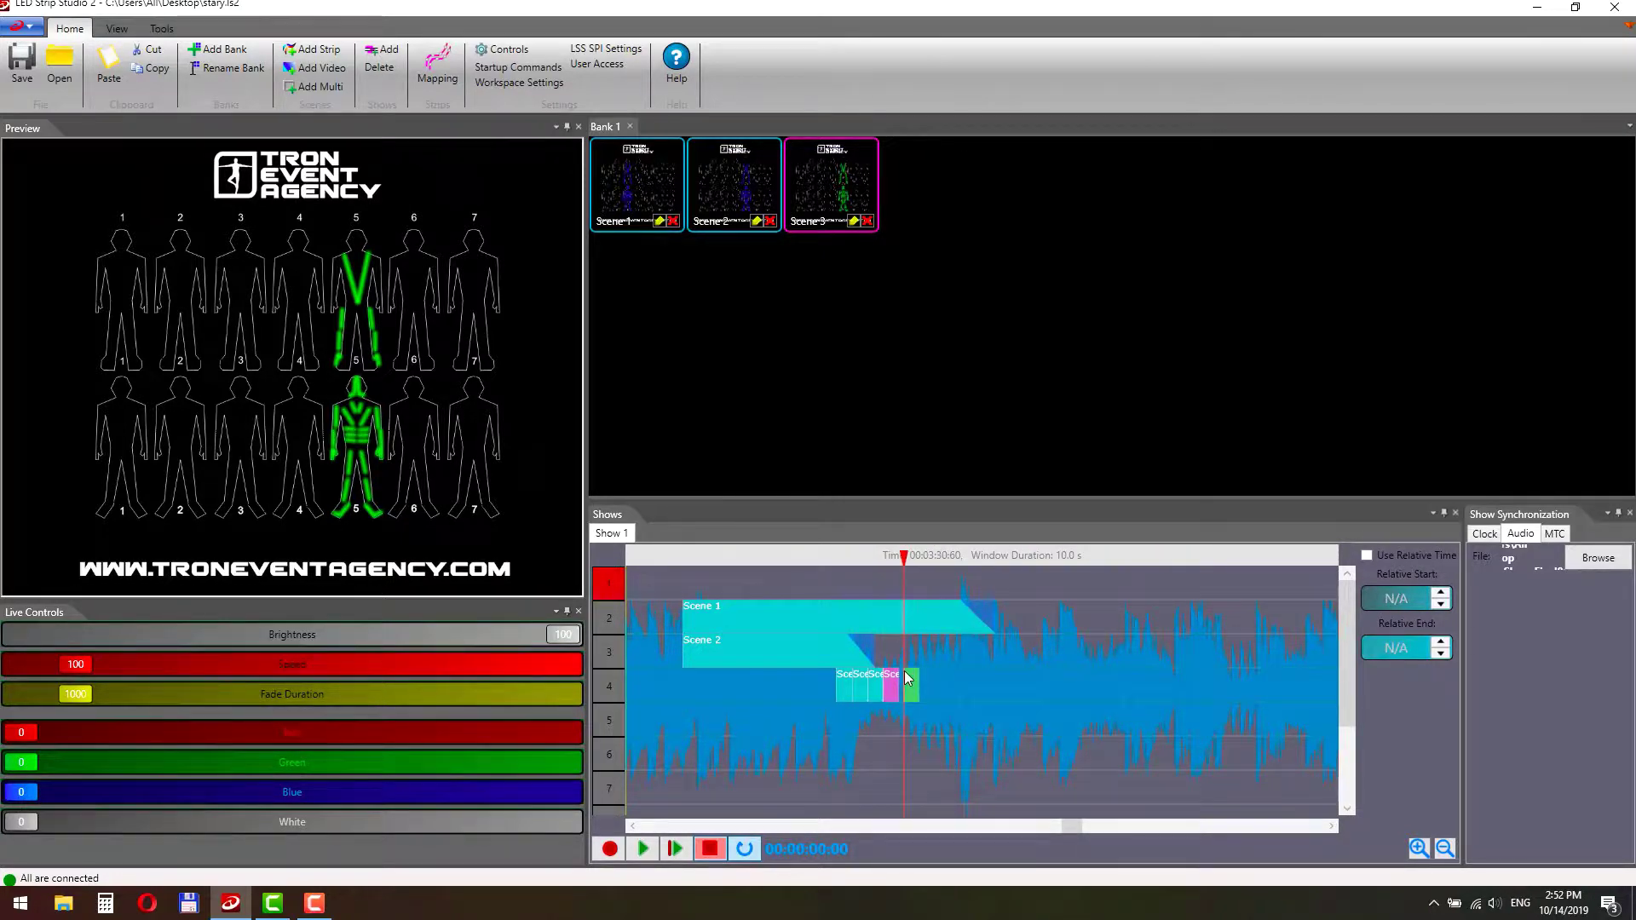
left_click_drag(907, 678, 896, 688)
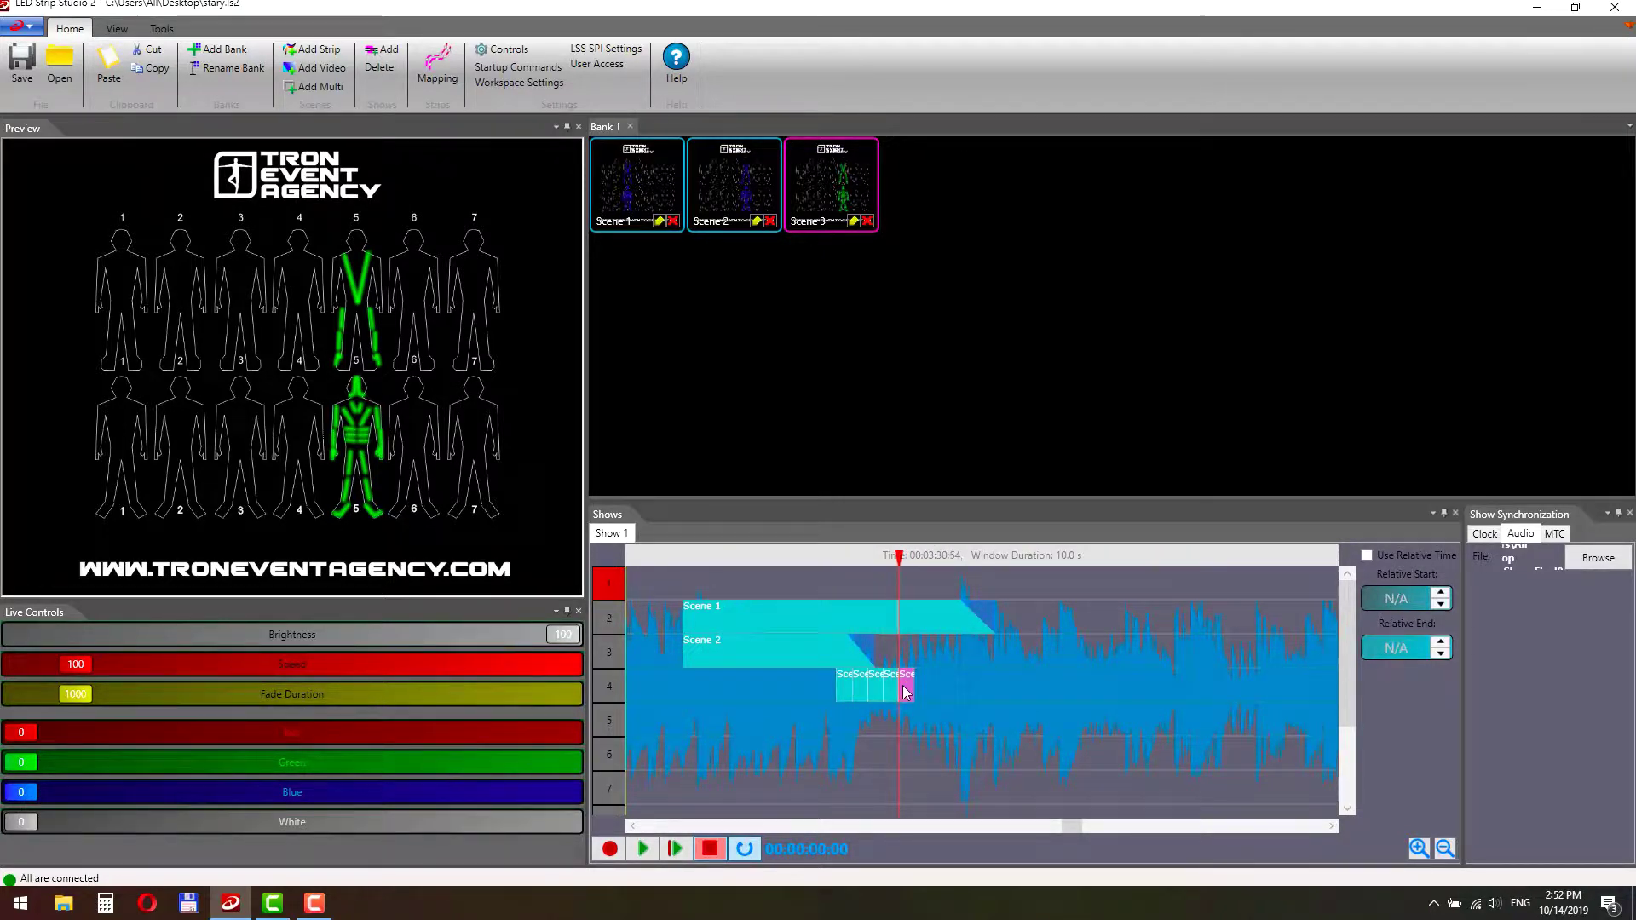
- Create a strip scene with dancer 7 in green and assign it to the second short clip on track 4
left_click(311, 50)
double_click(935, 173)
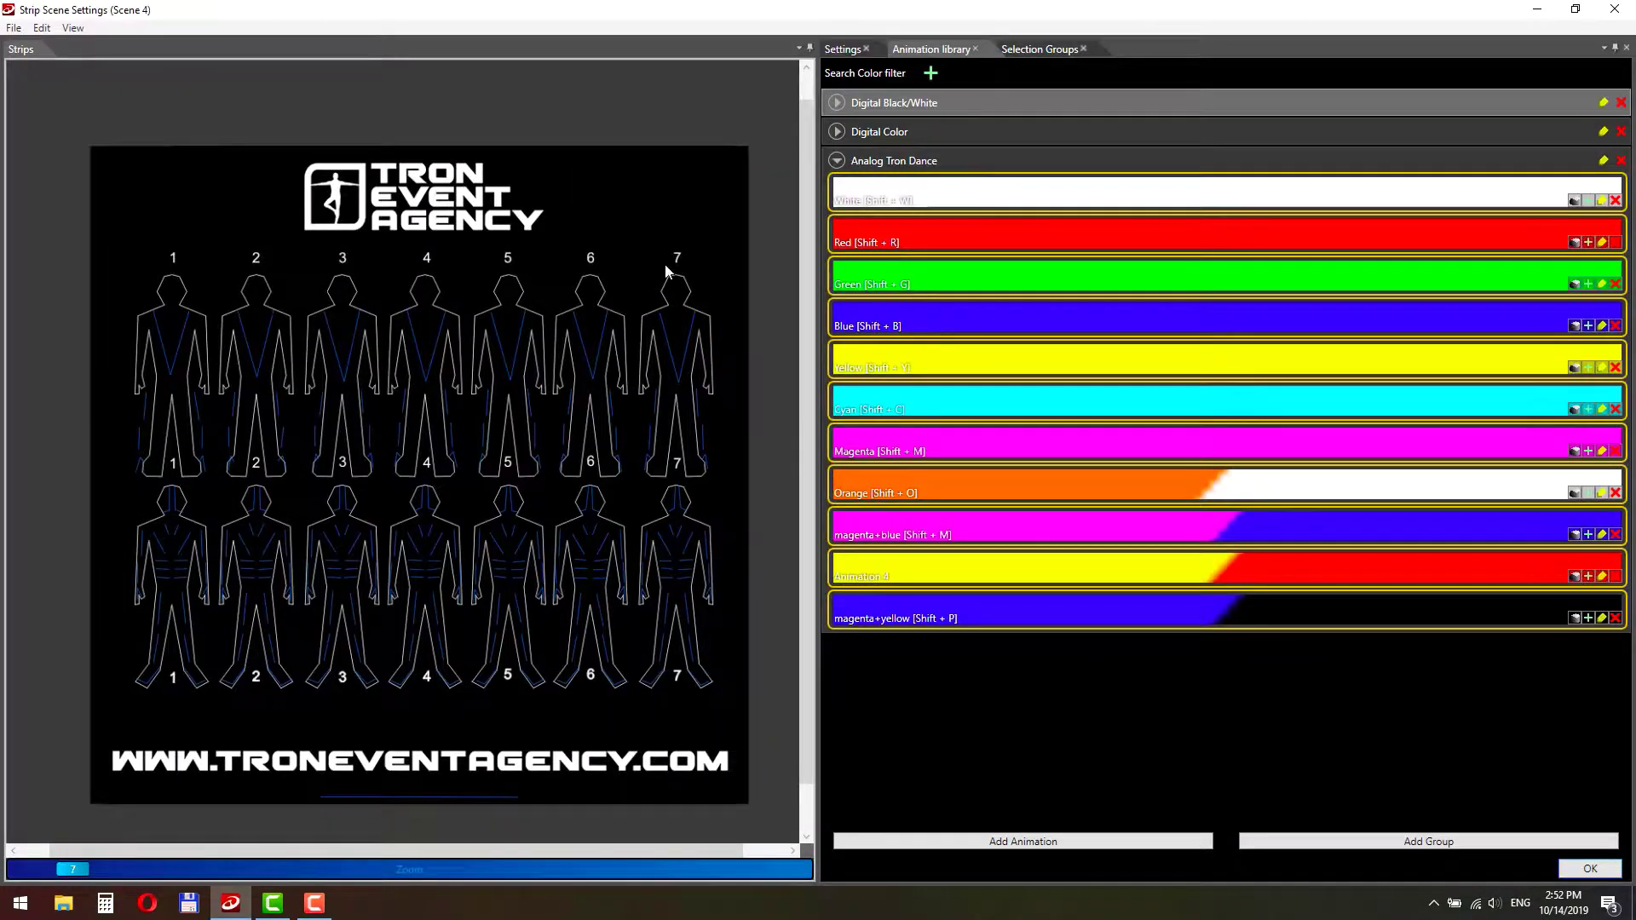
left_click_drag(714, 607, 719, 718)
key("Return")
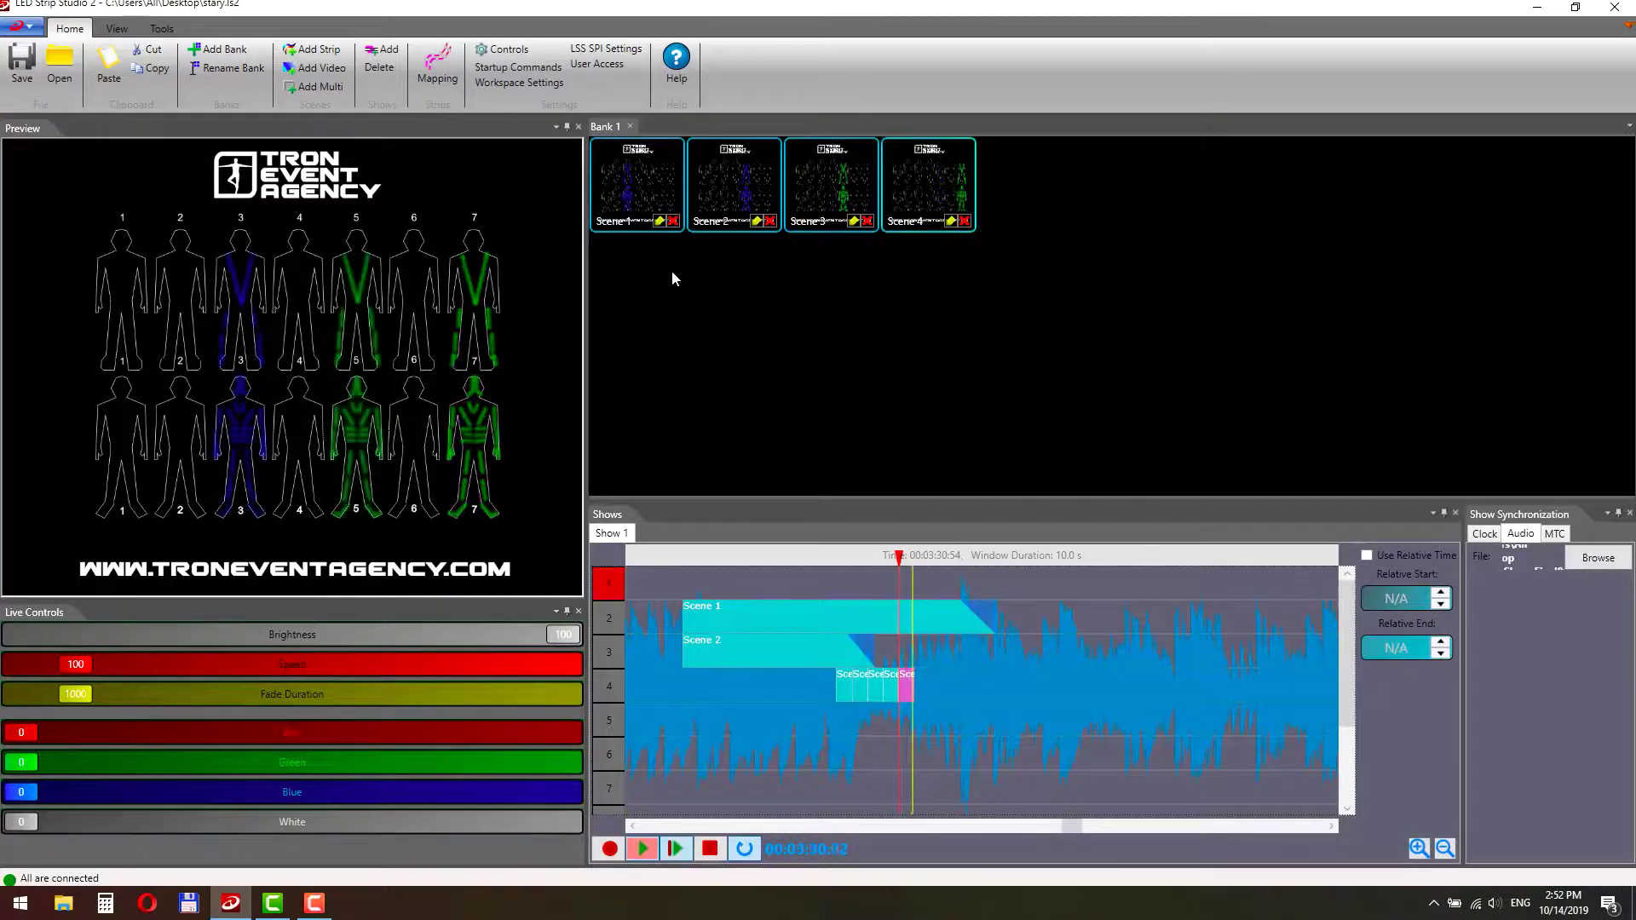
left_click(855, 690)
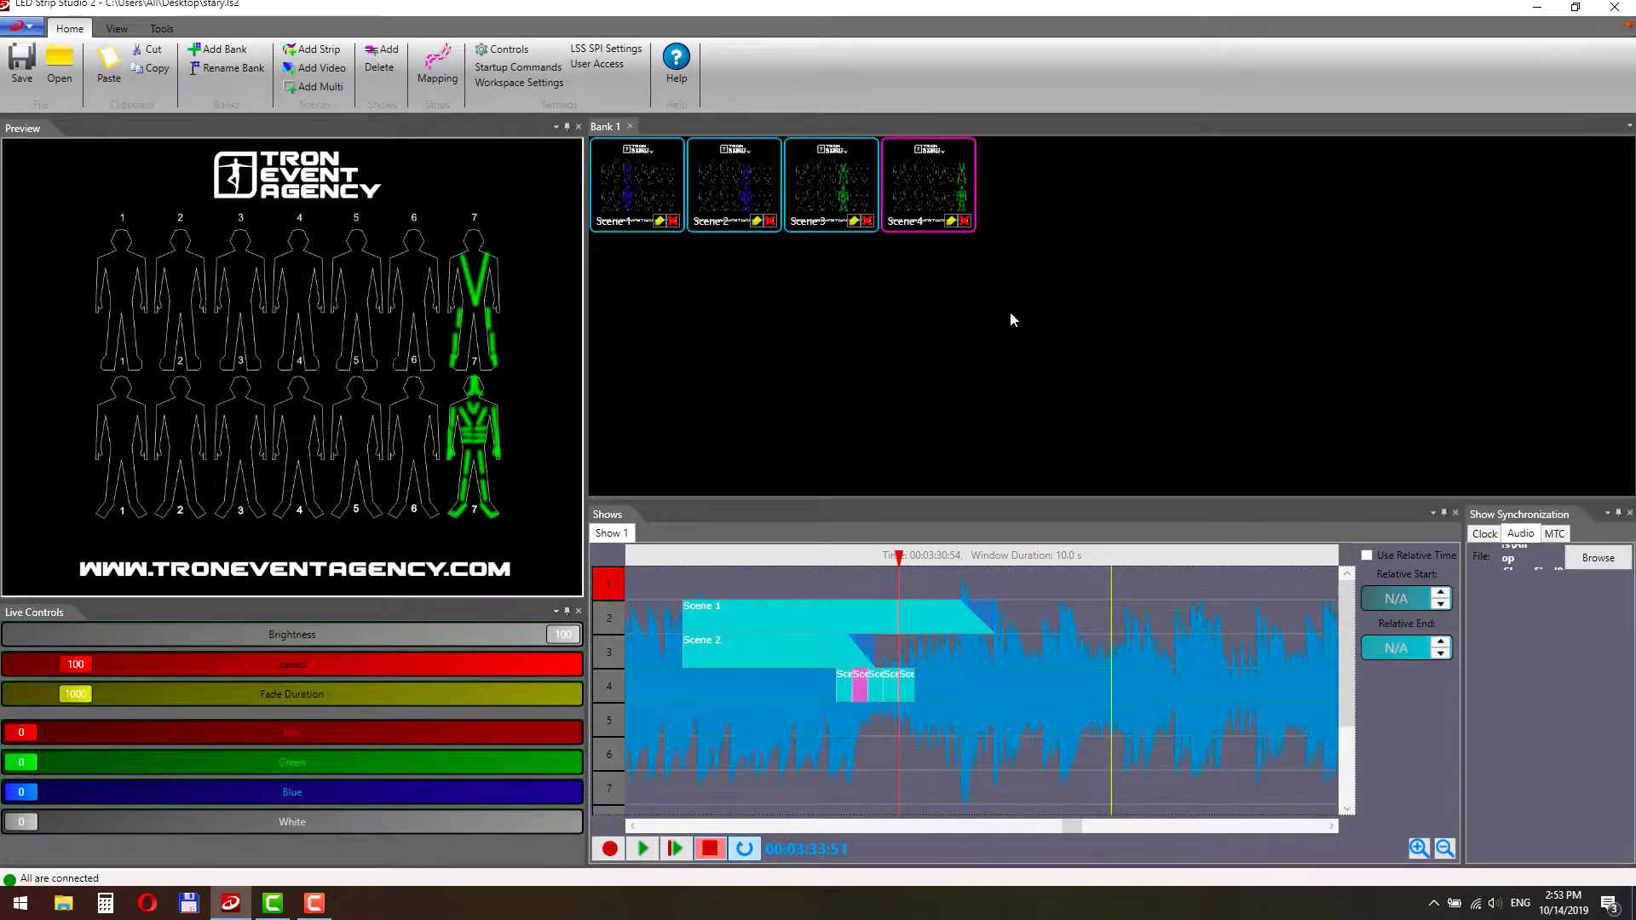
- Create a strip scene with dancer 6 in green and assign it to the third short clip on track 4
left_click(312, 50)
double_click(1031, 170)
left_click_drag(520, 259, 603, 771)
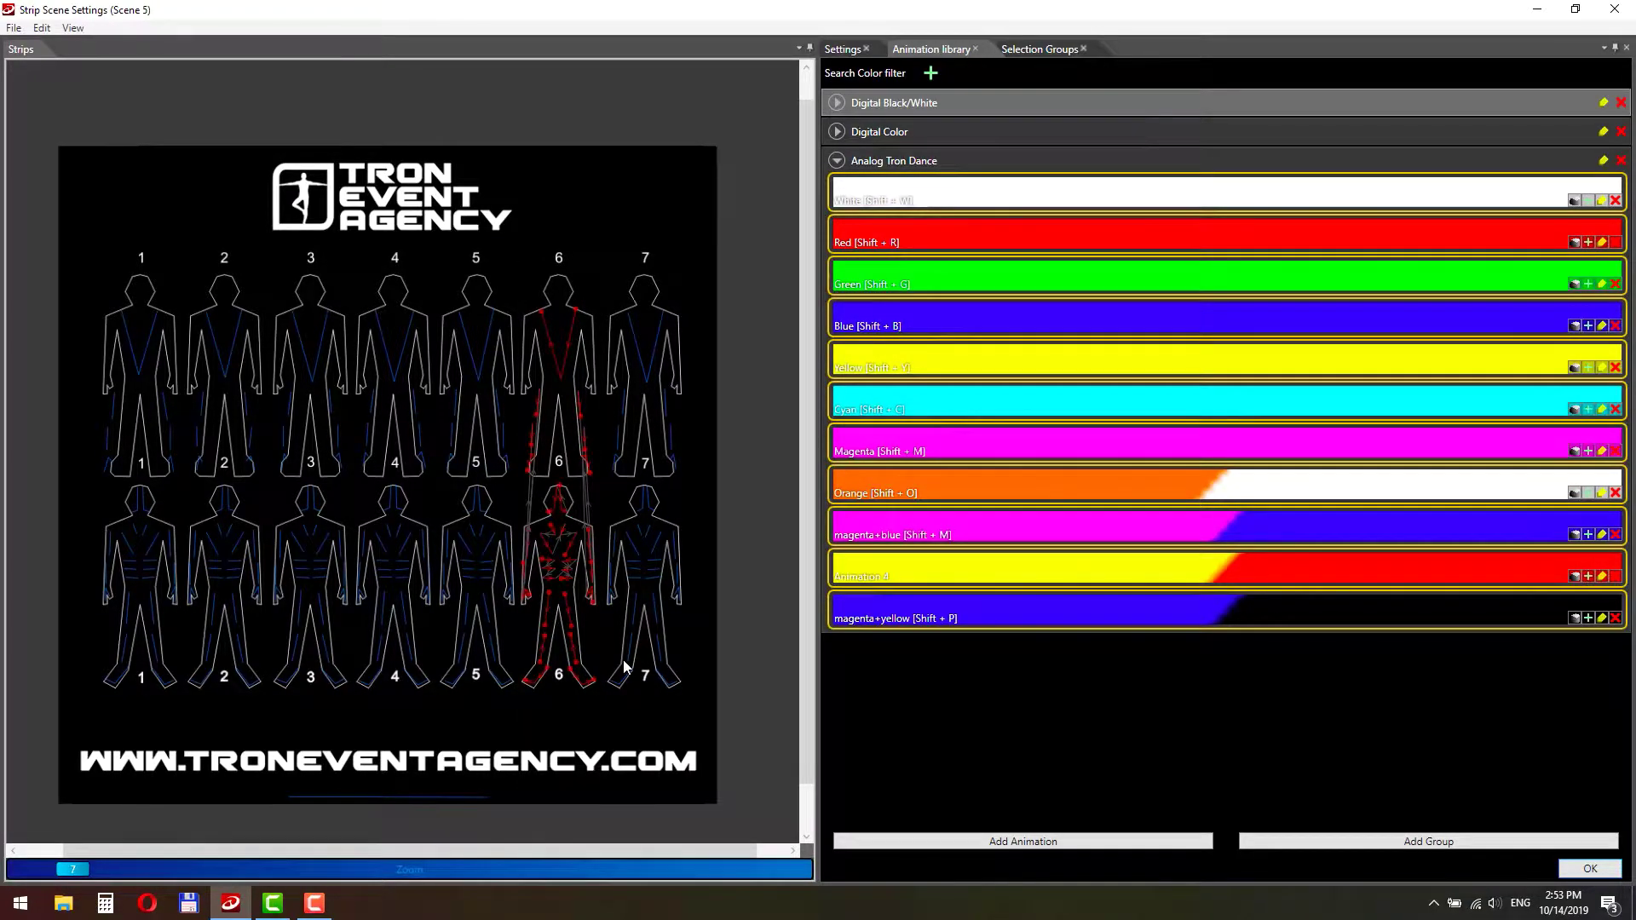
key("shift+g")
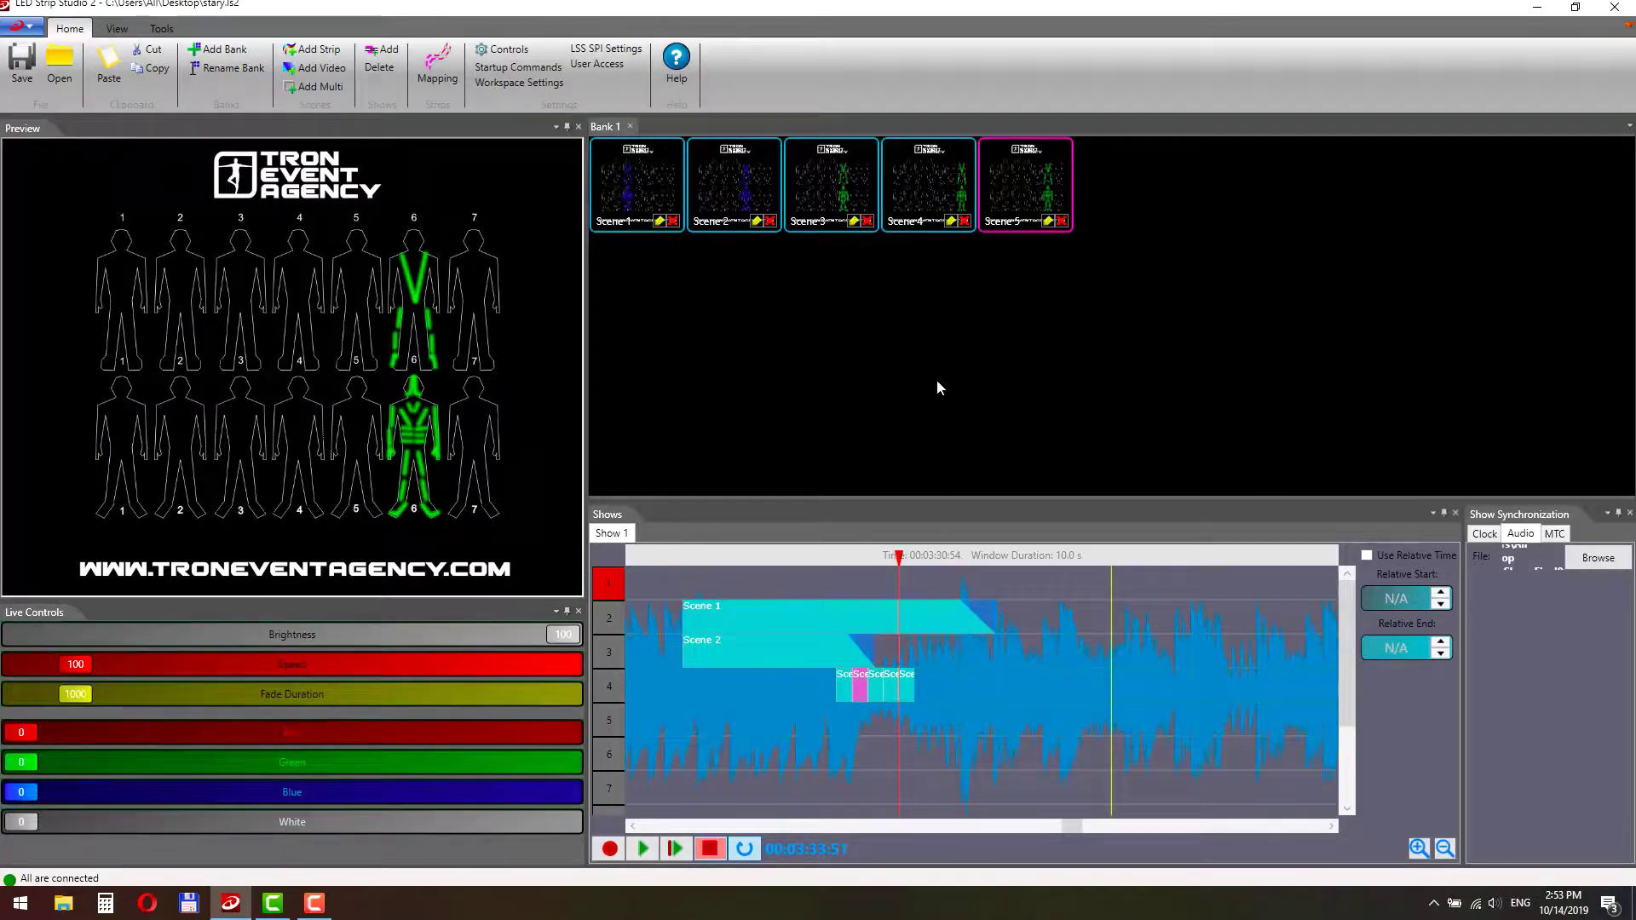
left_click_drag(1025, 179, 1028, 261)
left_click_drag(877, 692, 881, 692)
- Create a strip scene with dancer 4 in green and assign it to the fourth short clip on track 4
left_click(317, 48)
left_click_drag(345, 230, 432, 693)
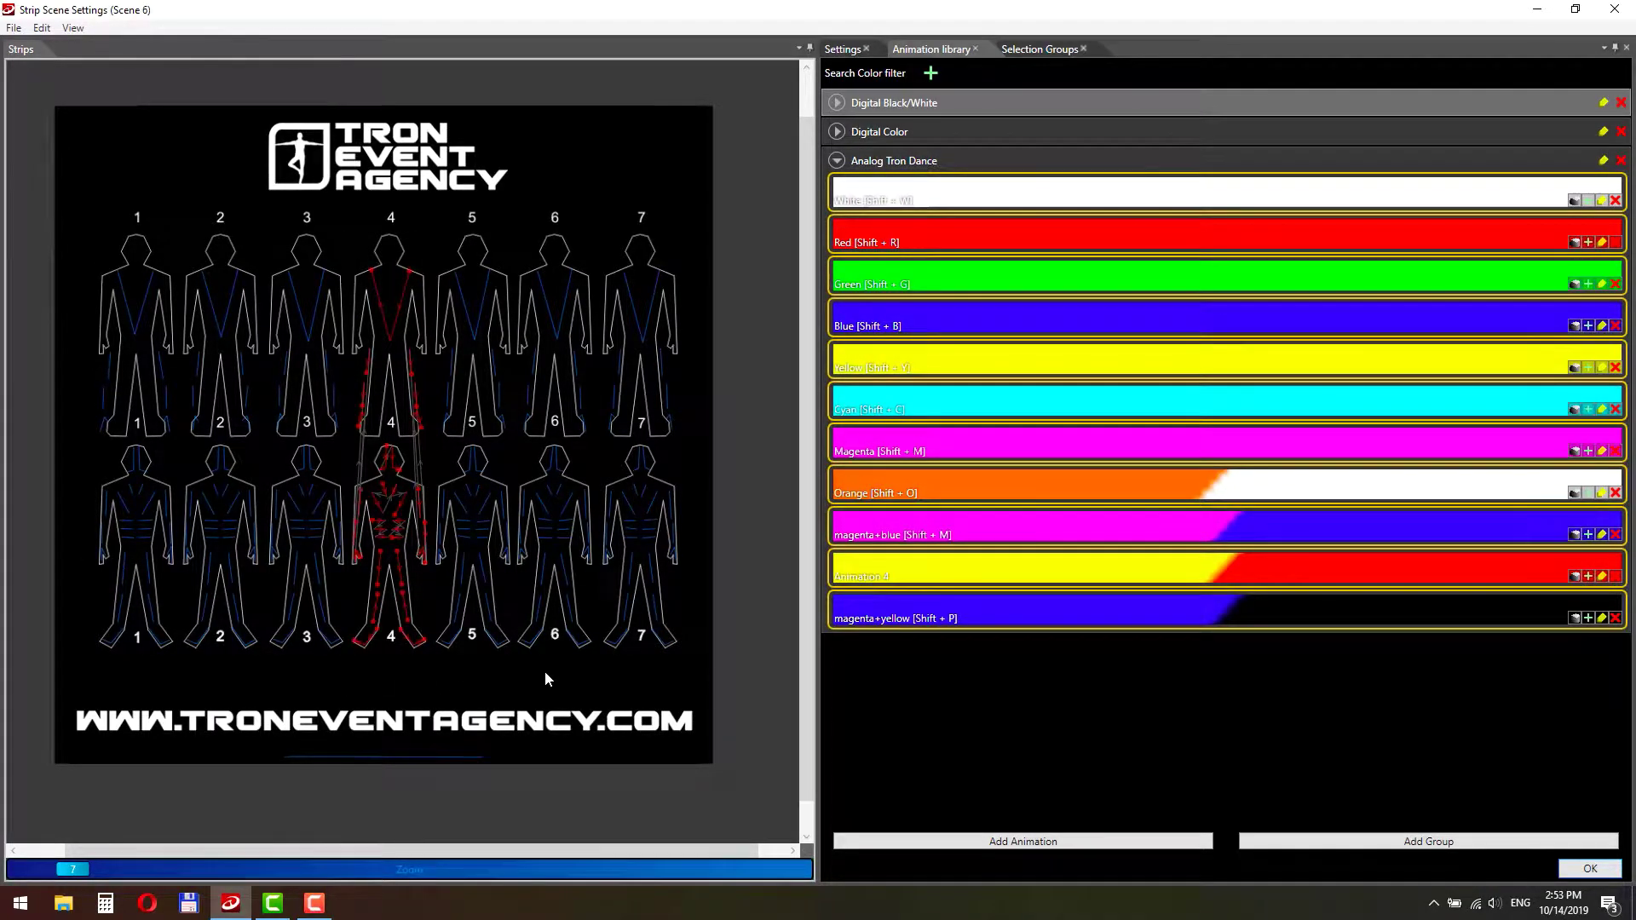
key("shift+g")
key("Return")
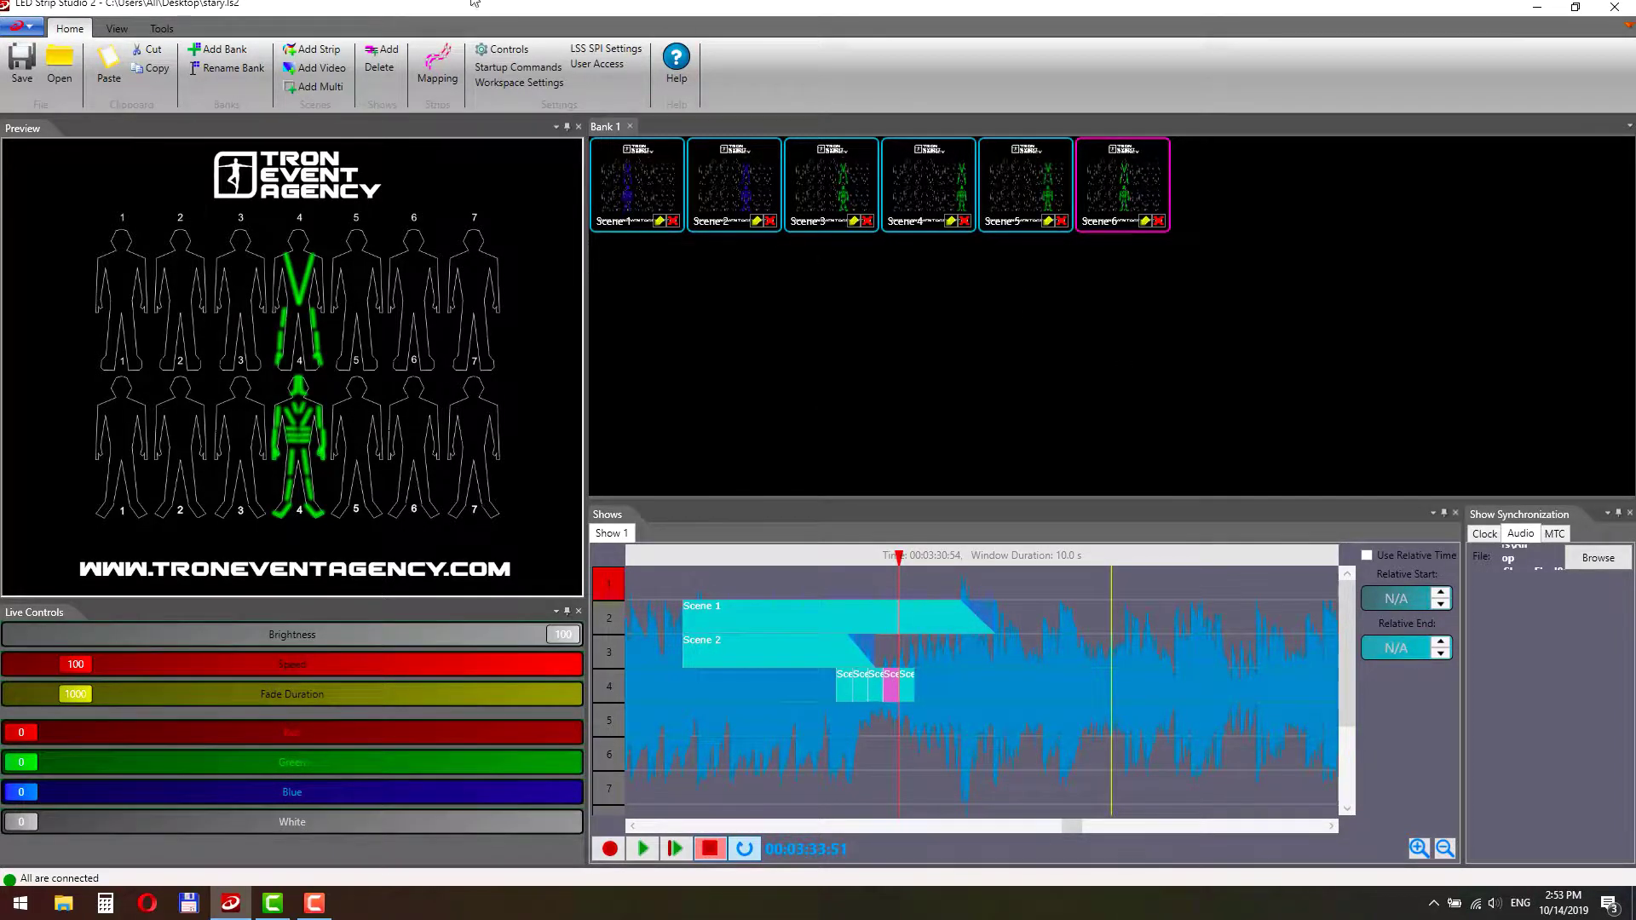
- Create a strip scene with dancer 2 in green and assign it to the fifth short clip on track 4
left_click(324, 53)
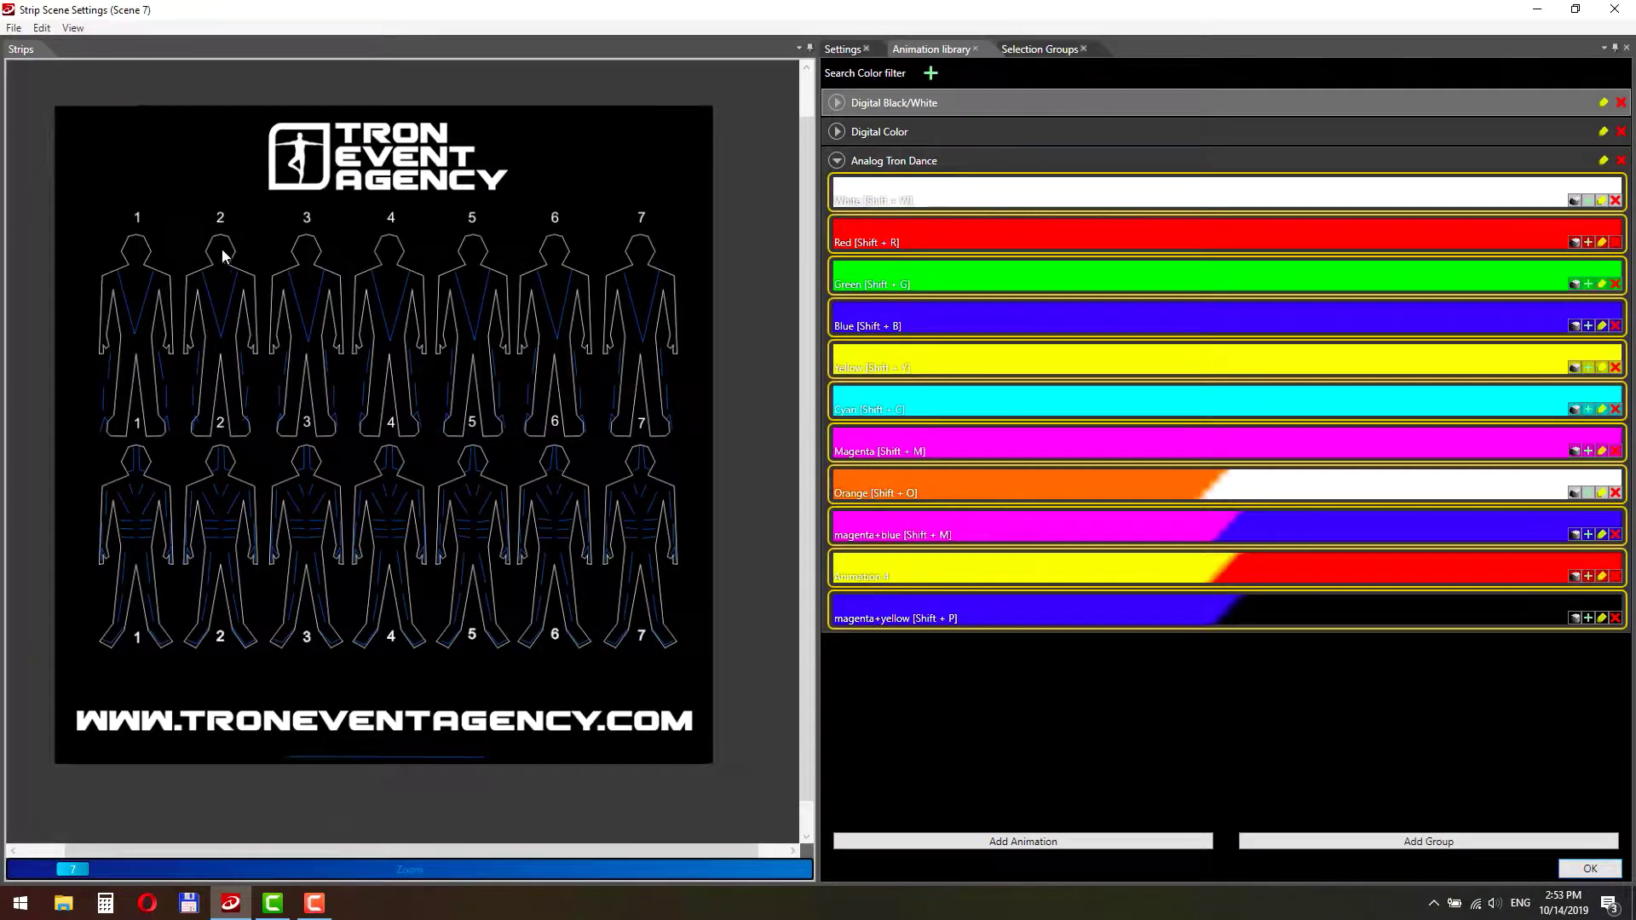
key("shift+g")
left_click_drag(185, 233, 258, 659)
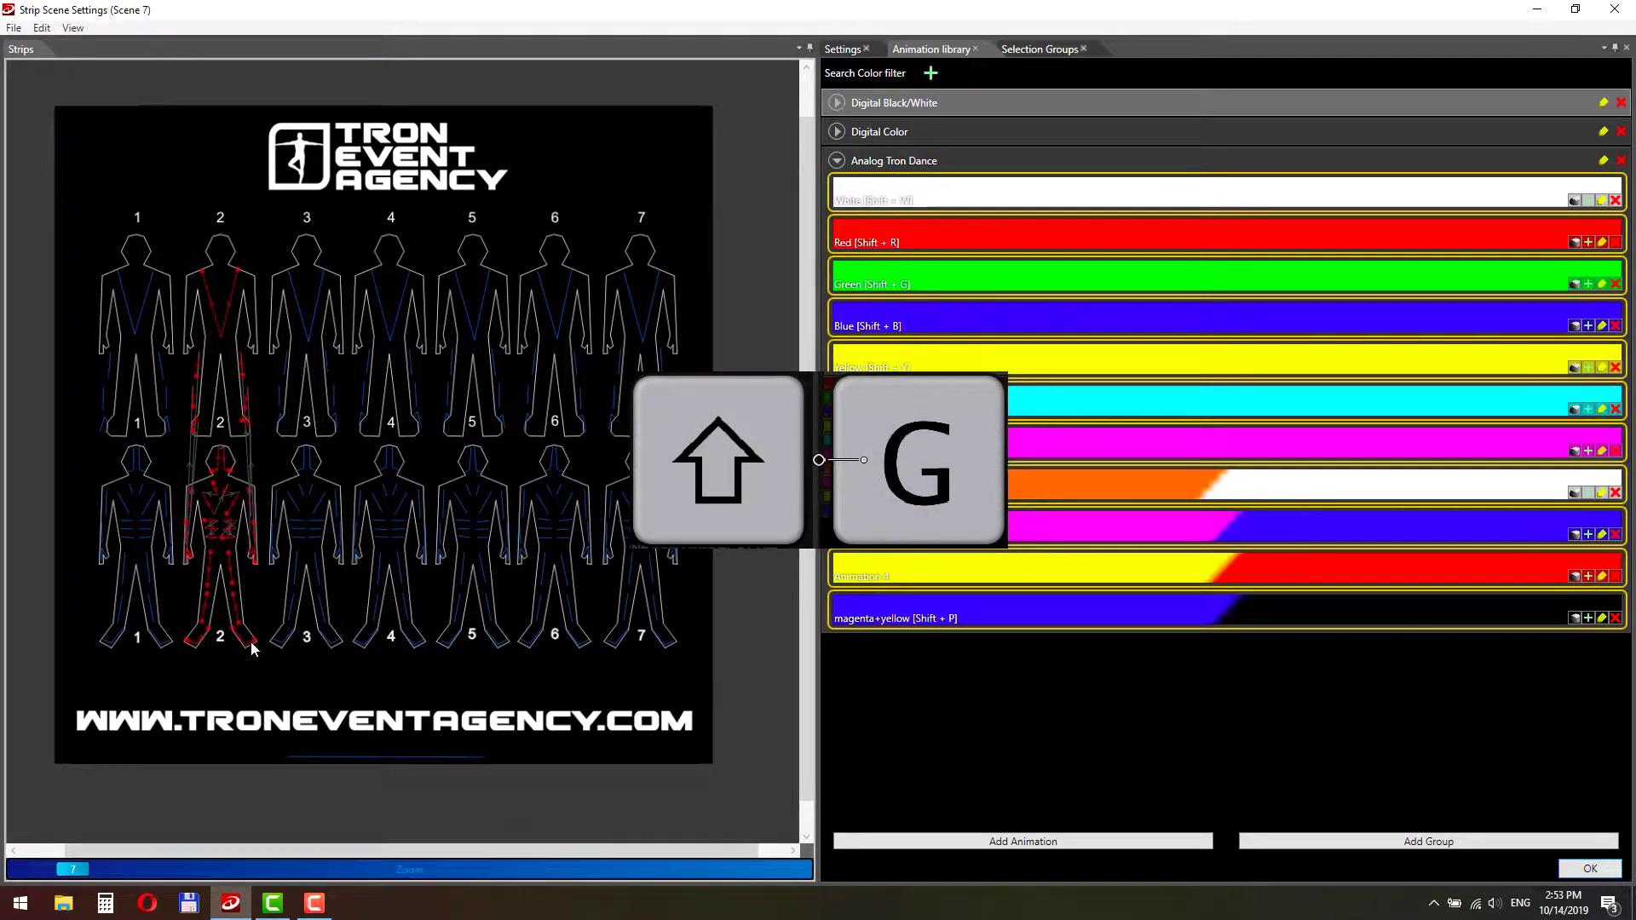
key("Return")
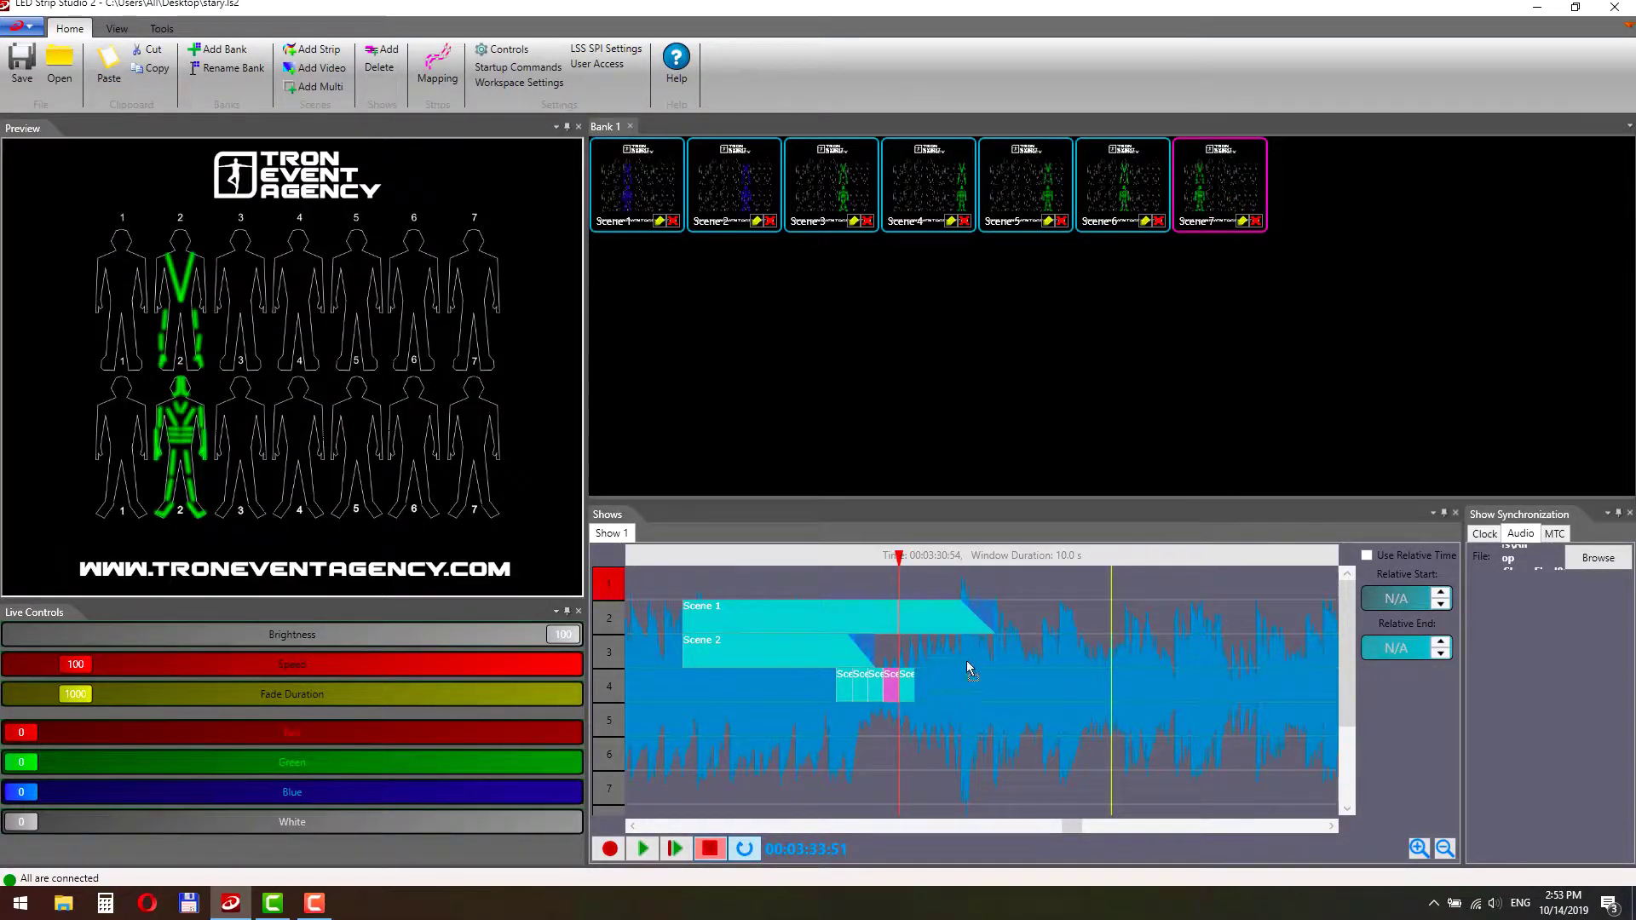
left_click(907, 682)
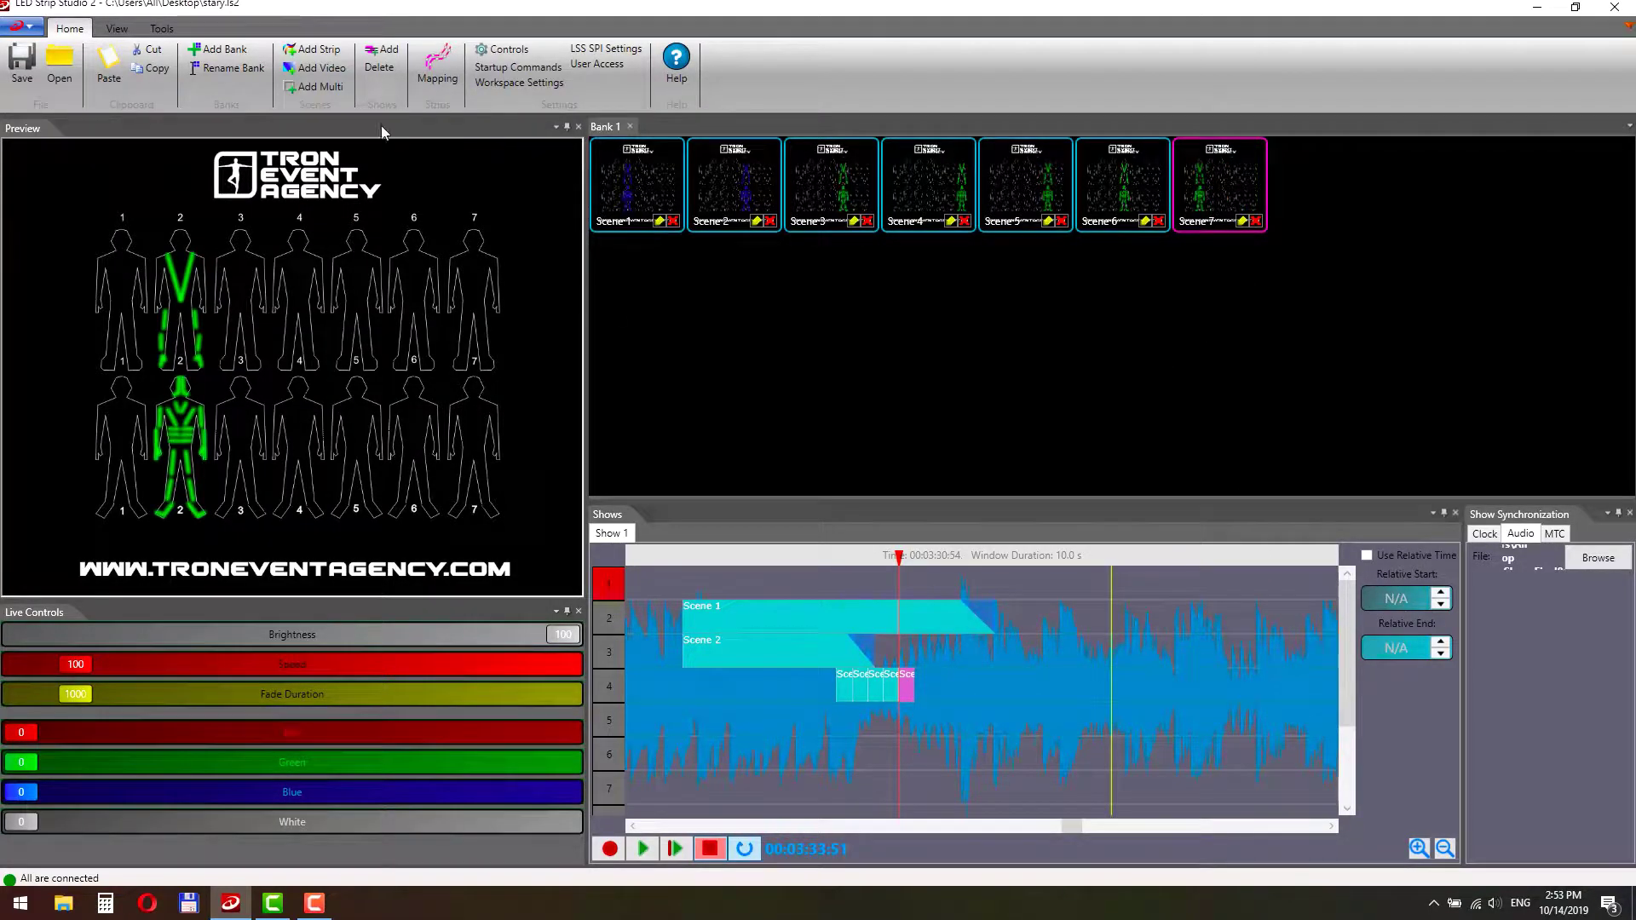
- Create a strip scene with dancer 1 in green, place it on track 3 after the short clips with a fade-out, and play the show
left_click(320, 49)
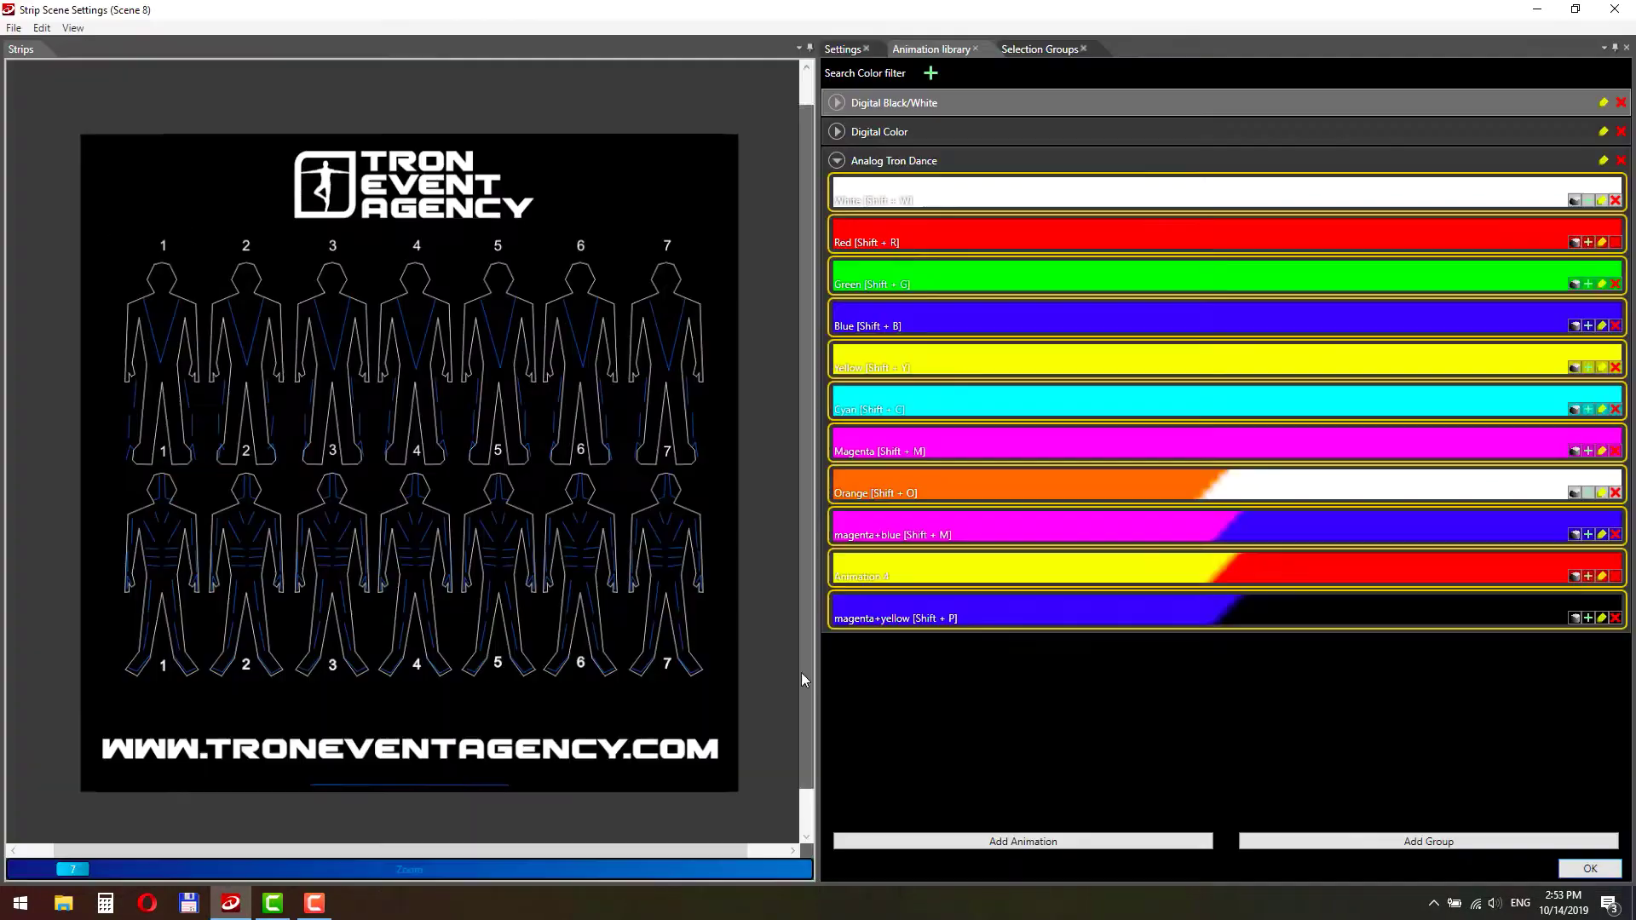
left_click_drag(112, 237, 203, 688)
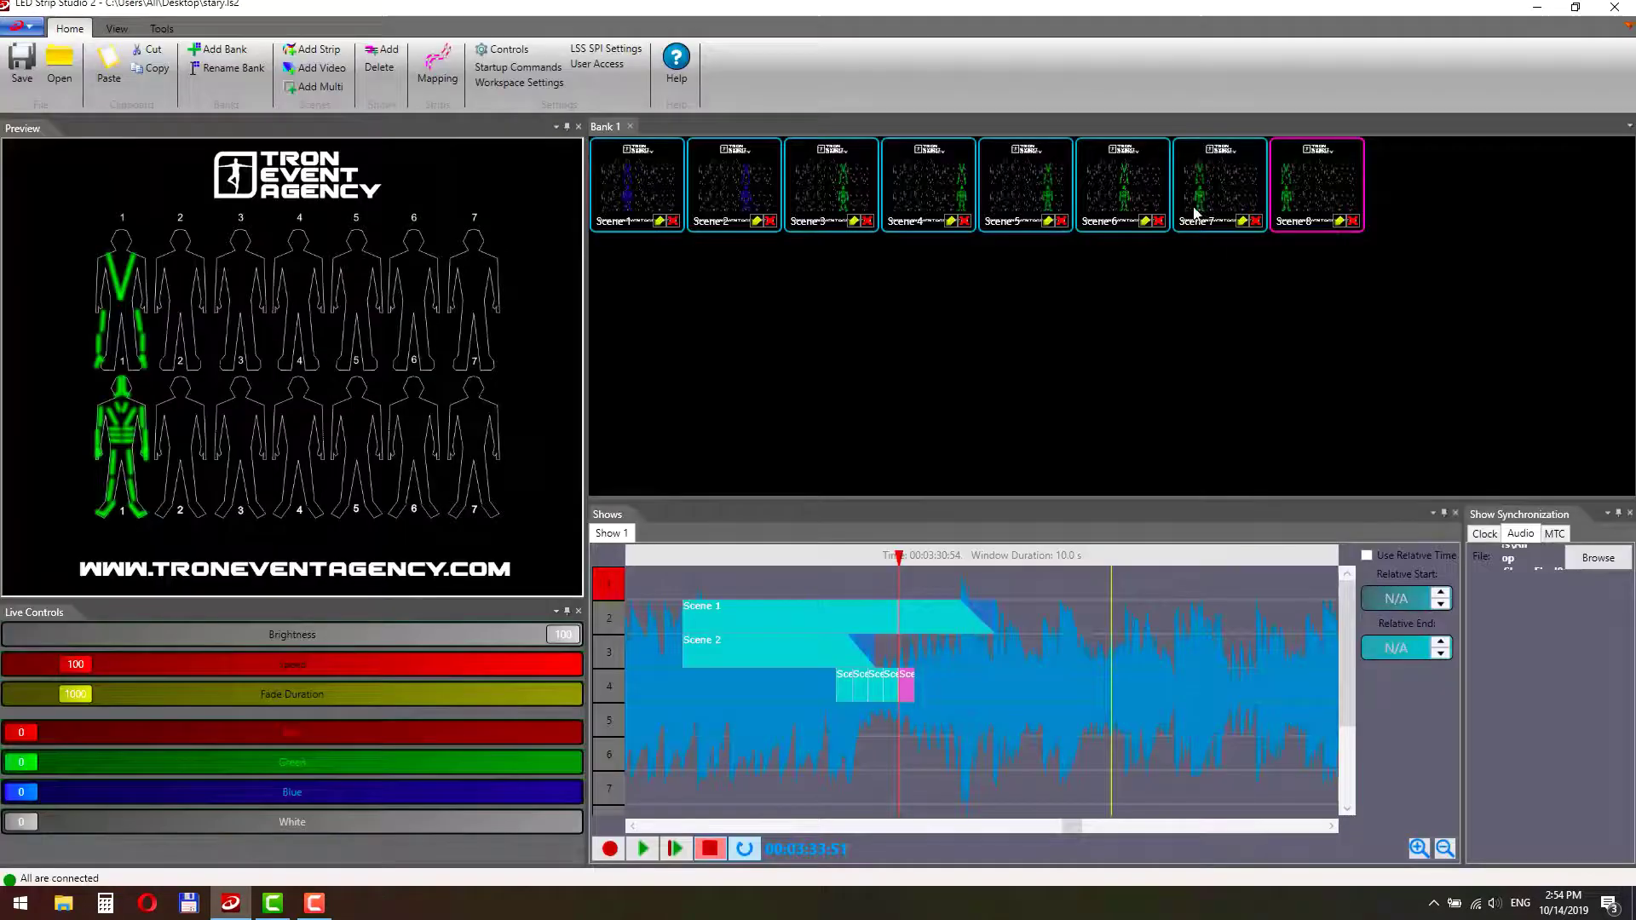
left_click_drag(1280, 189, 971, 621)
key("space")
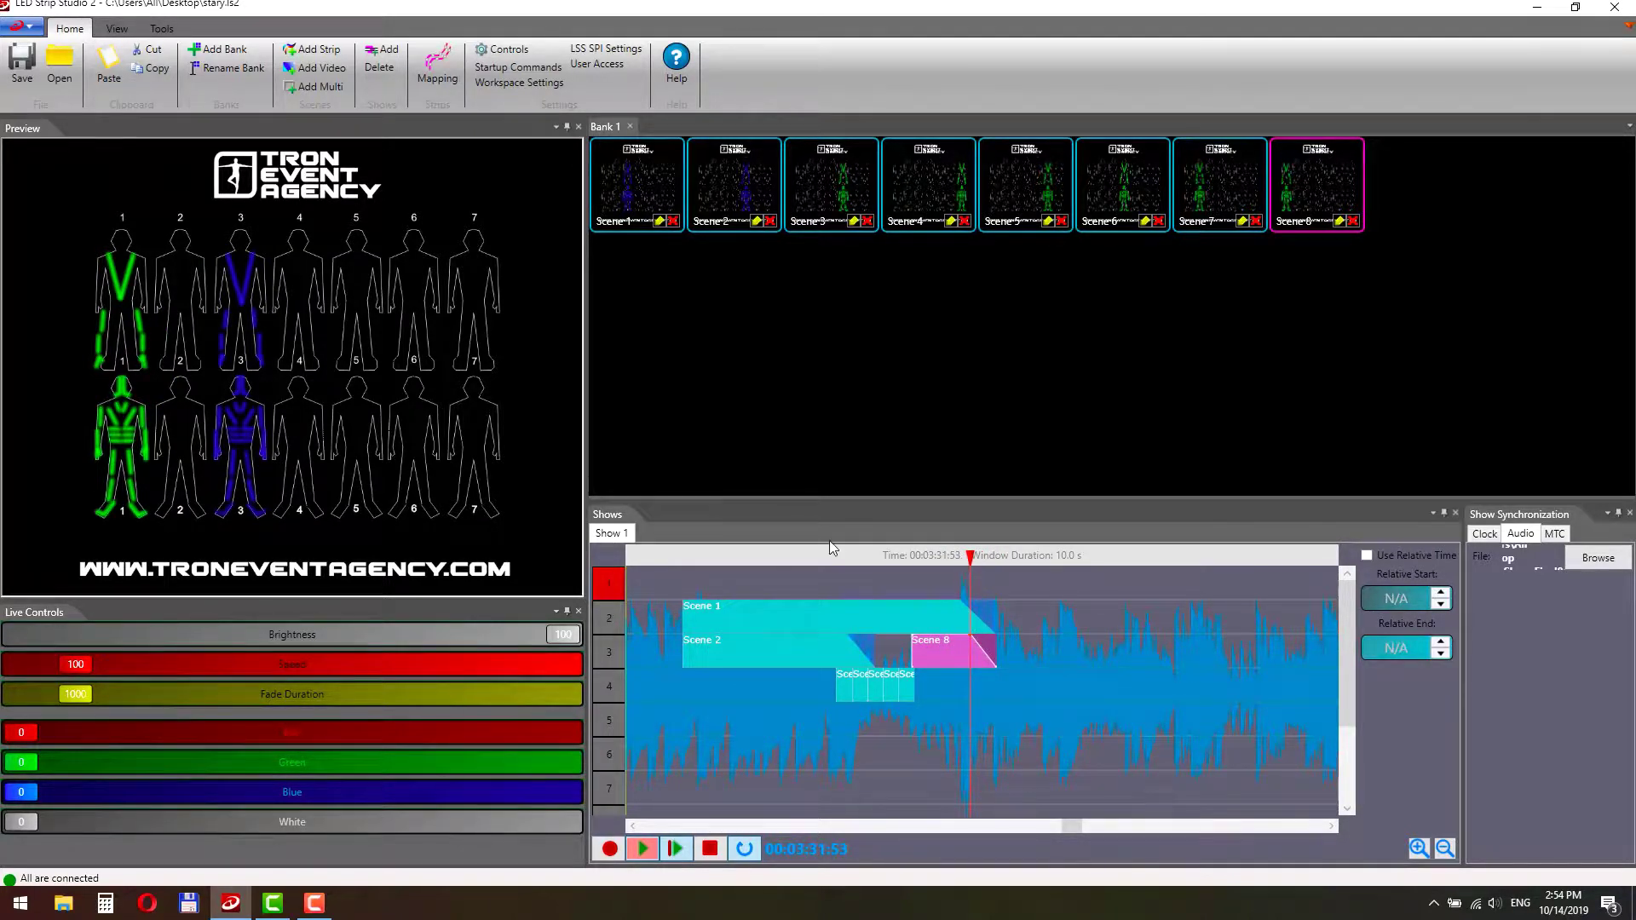
- In a new strip scene with all strips of dancer 5 selected, add a new animation to the Analog Tron Dance group
left_click(317, 49)
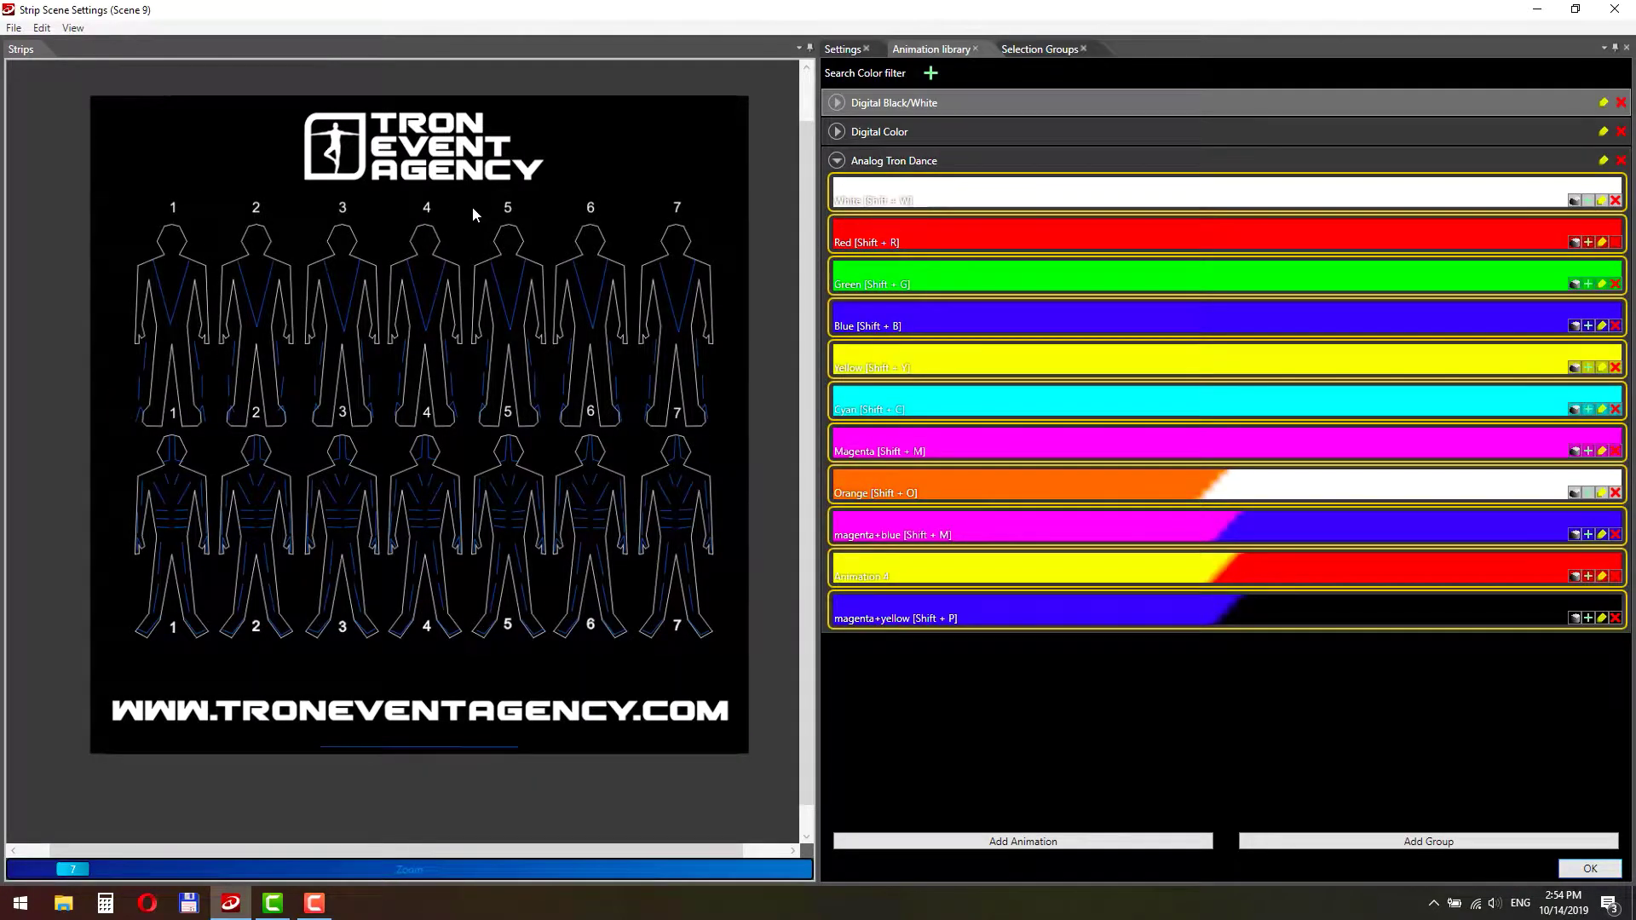
left_click_drag(472, 206, 545, 651)
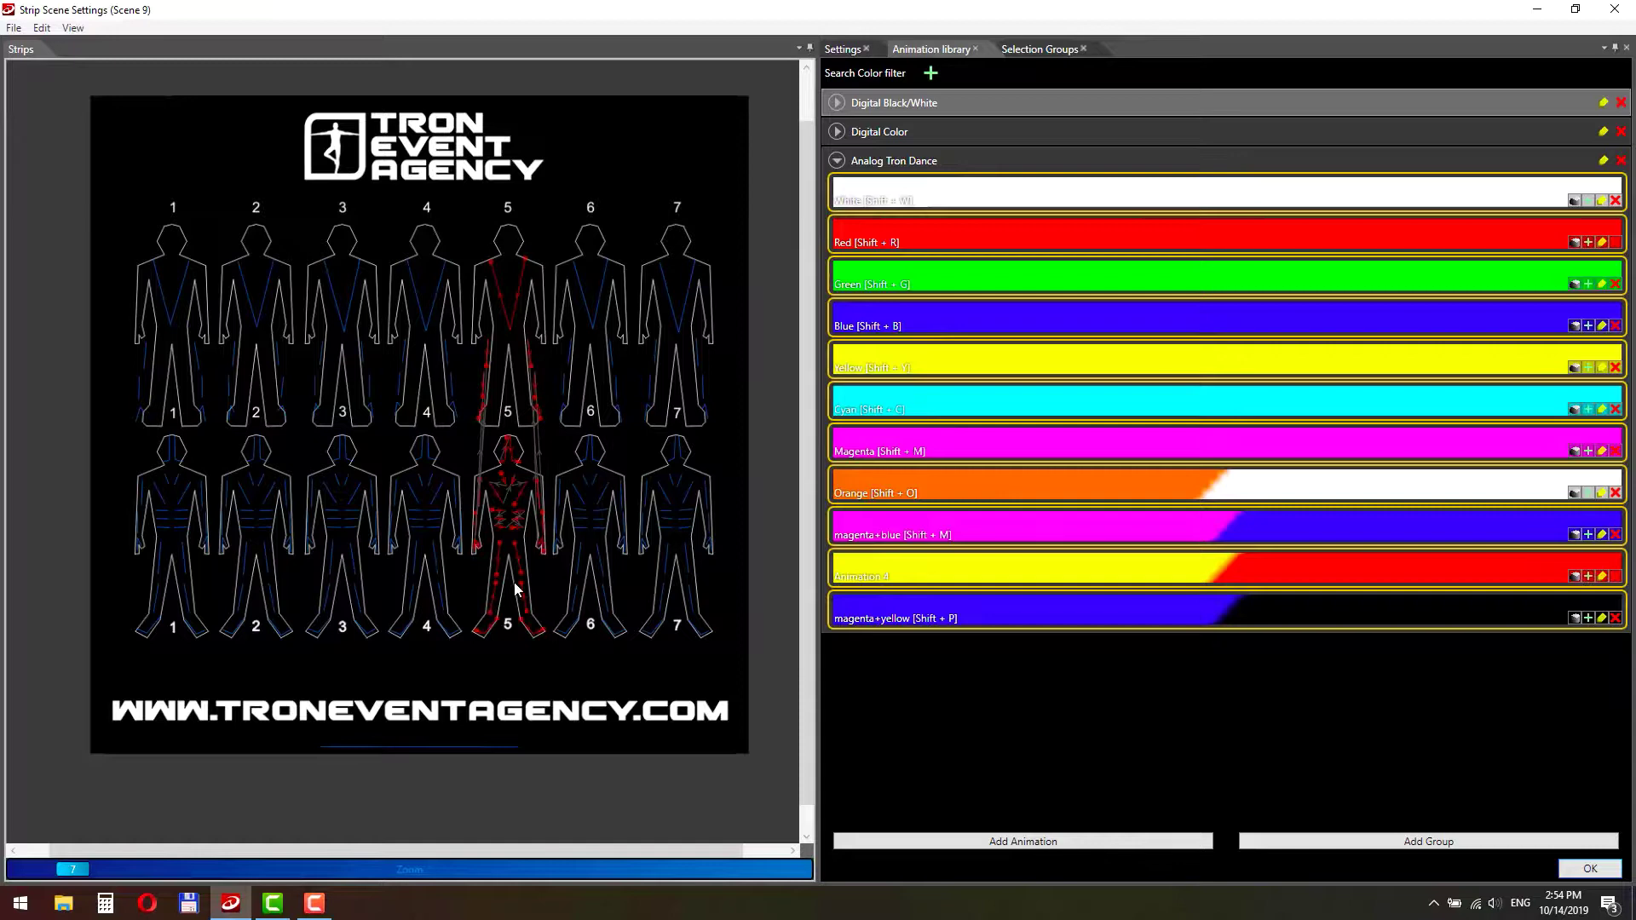
left_click(1117, 844)
left_click(988, 803)
left_click(991, 873)
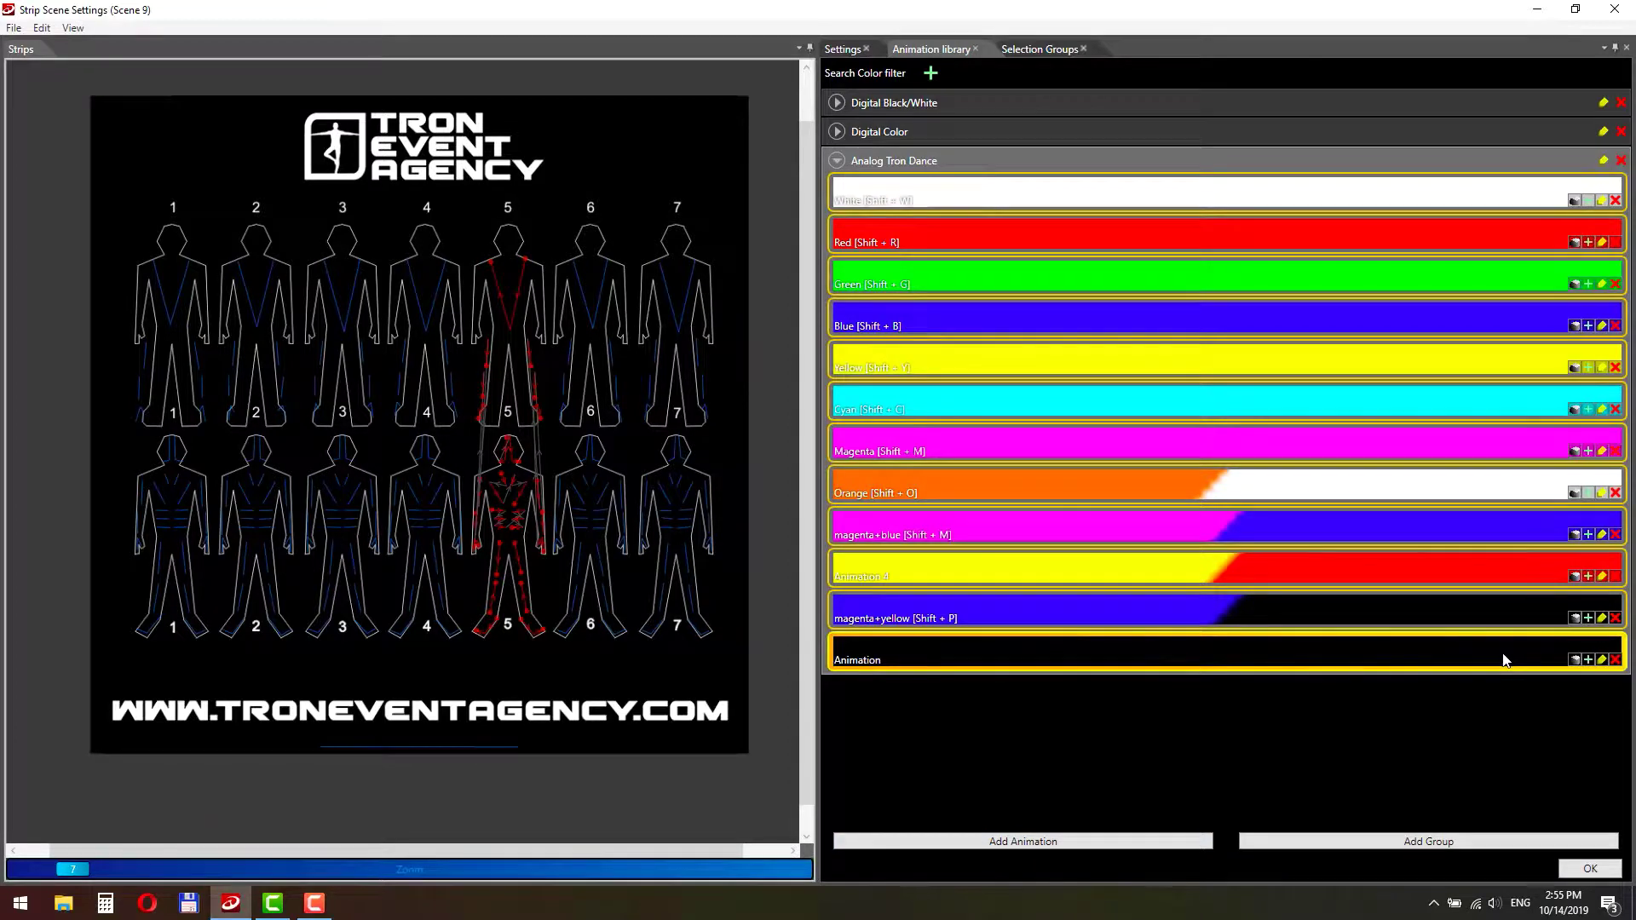
- Color the new animation green up to its midpoint at 50 and blue from there to the end
left_click(1228, 563)
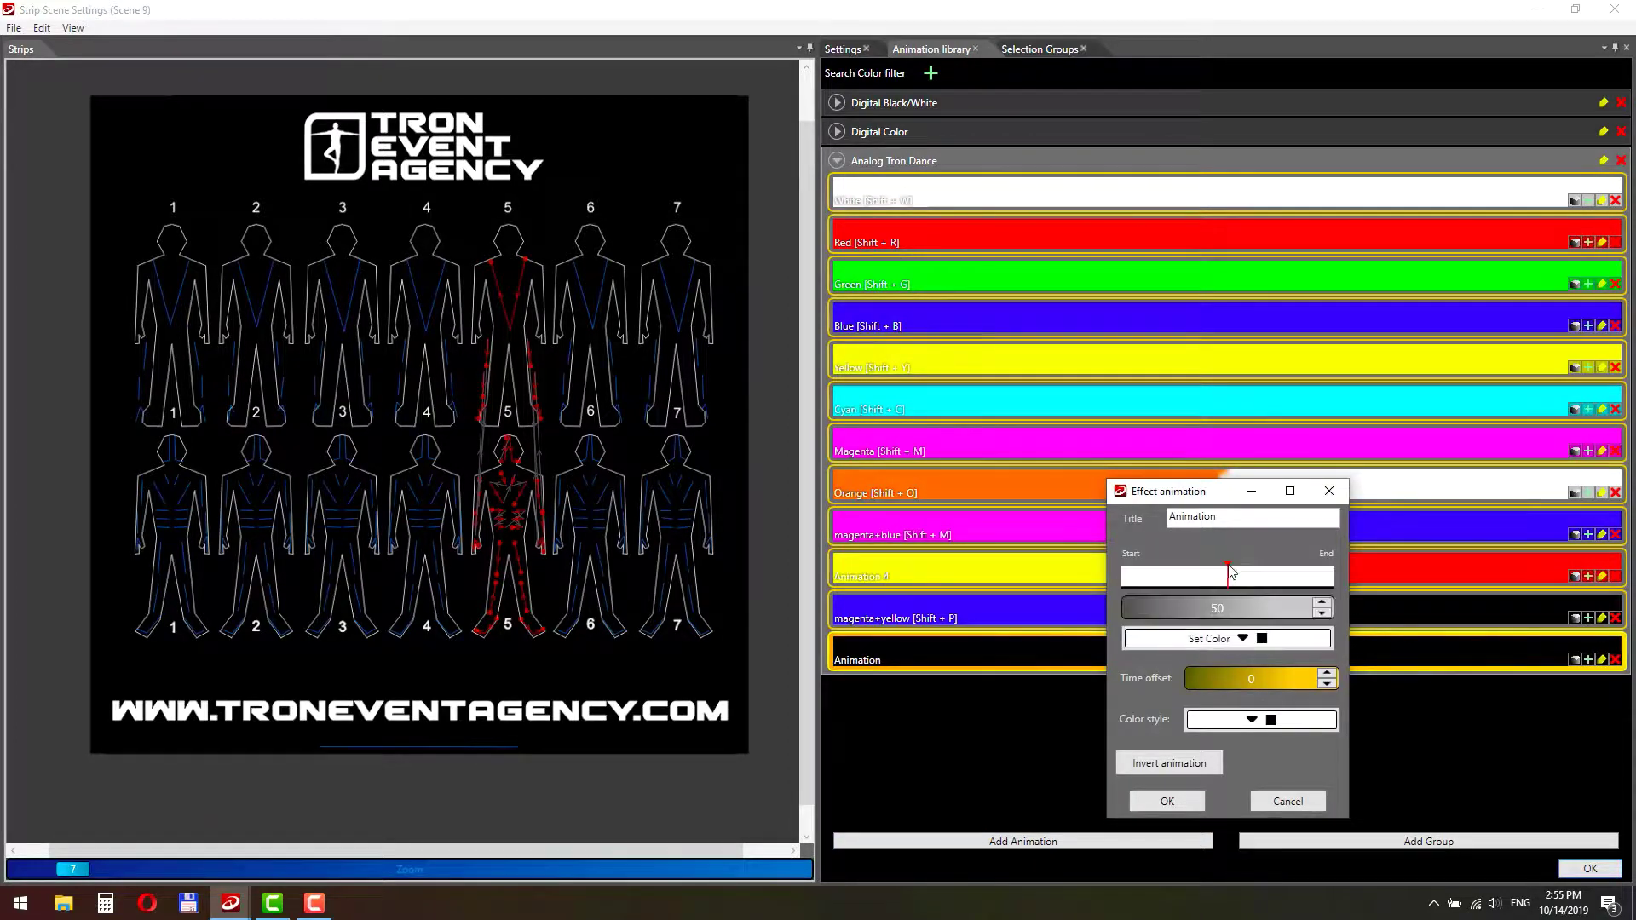
left_click(1244, 639)
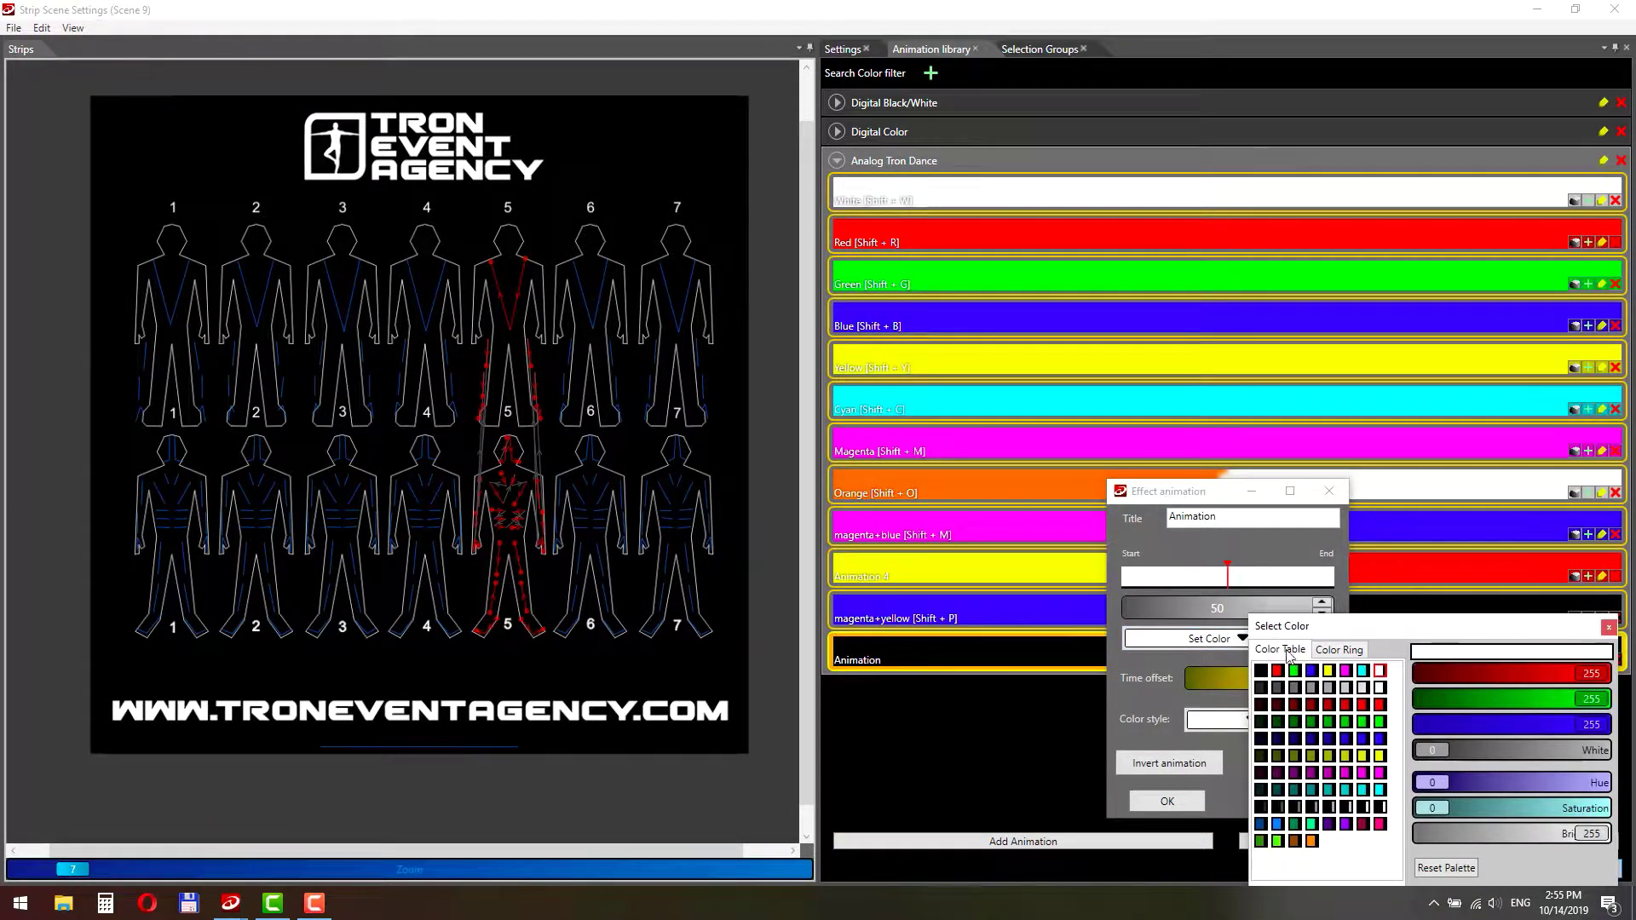
left_click(1294, 671)
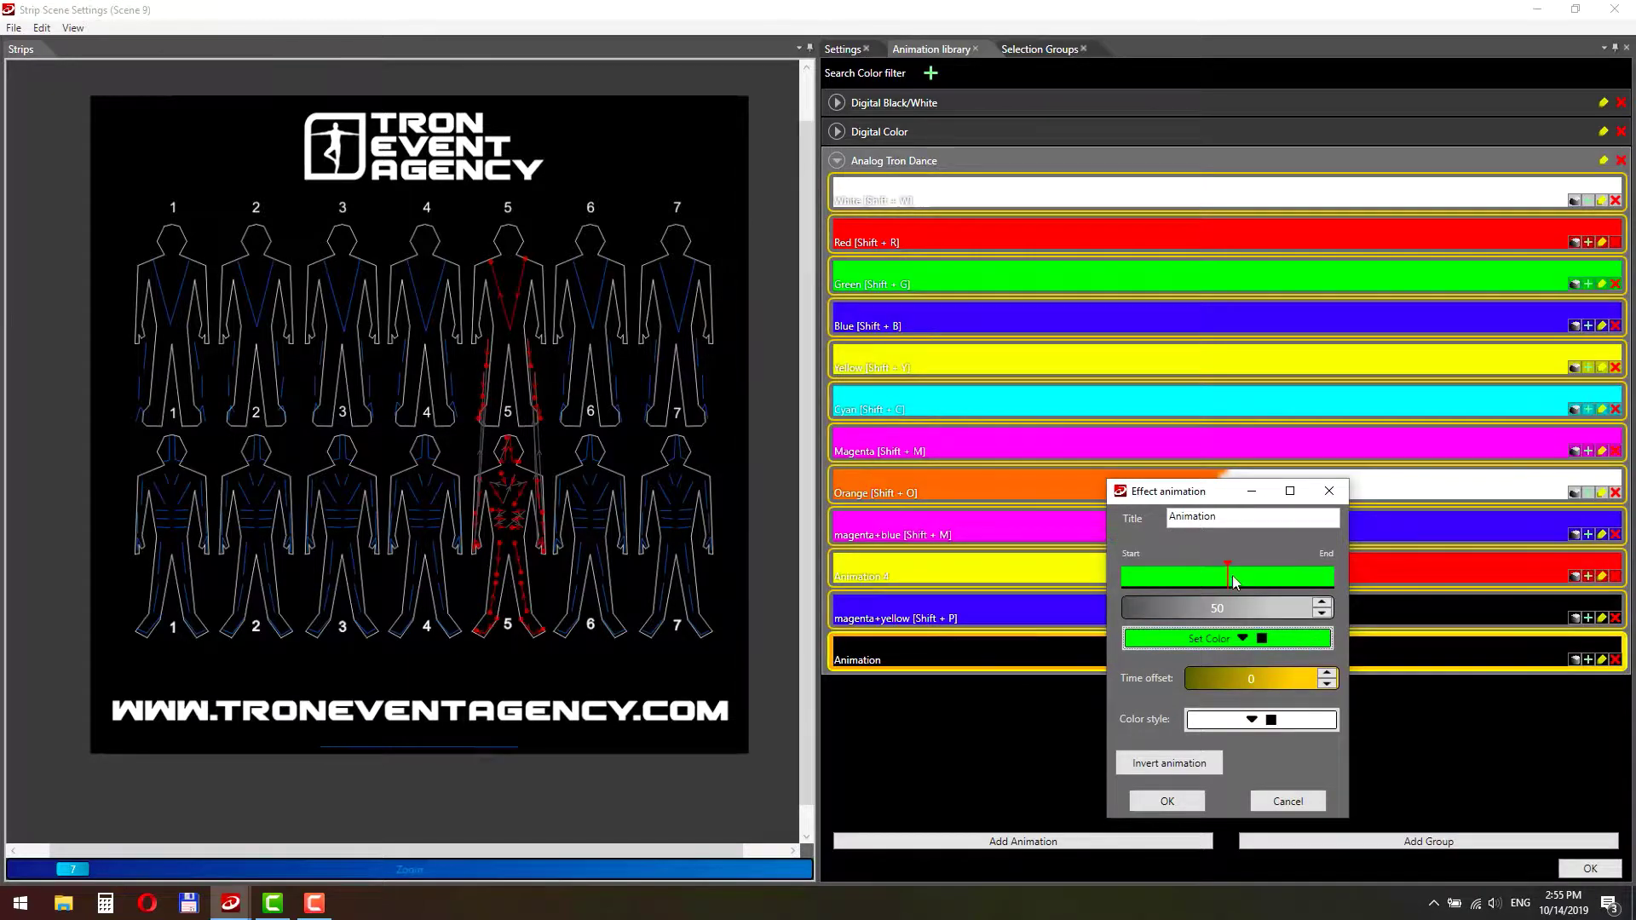
left_click(1260, 578)
left_click_drag(1261, 568, 1228, 565)
left_click(1220, 643)
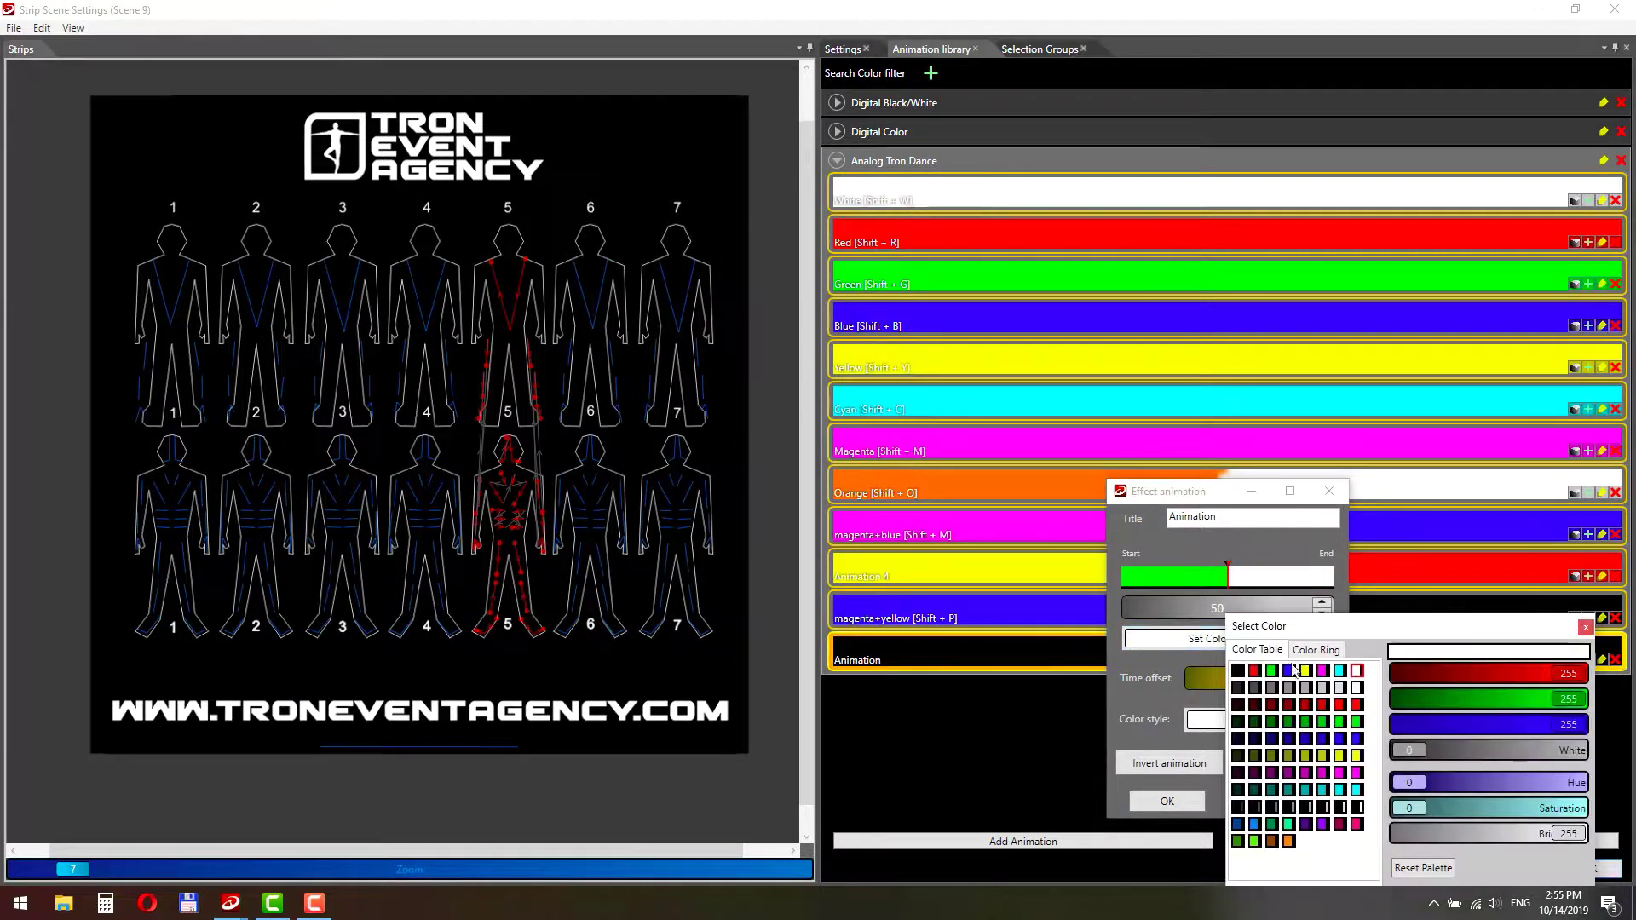
left_click(1295, 678)
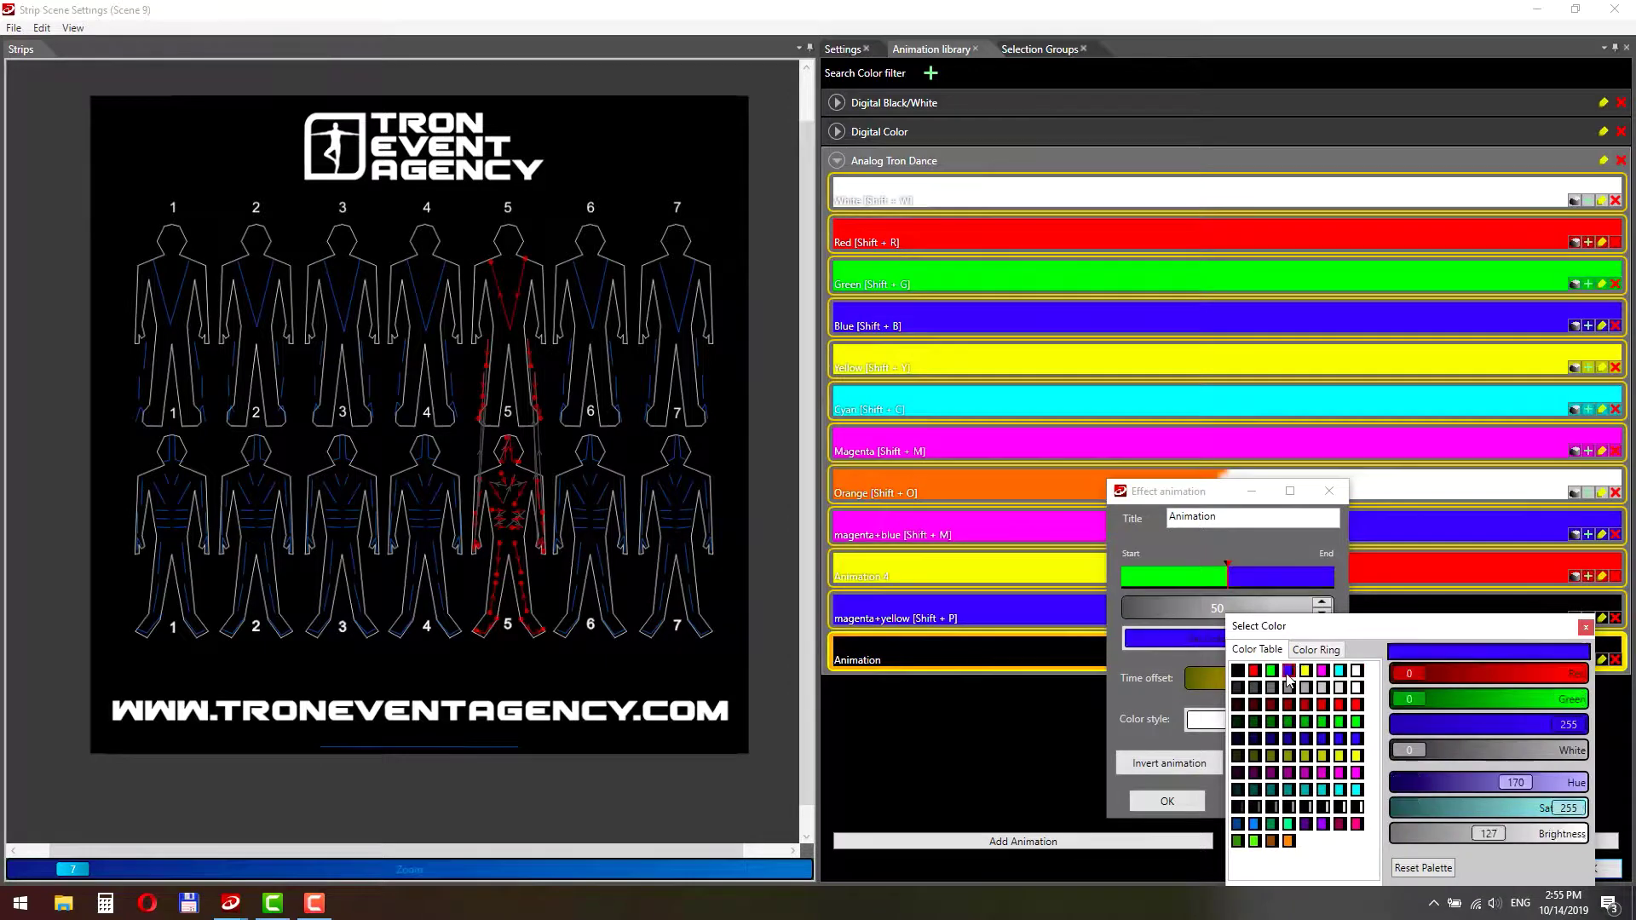
left_click(1183, 803)
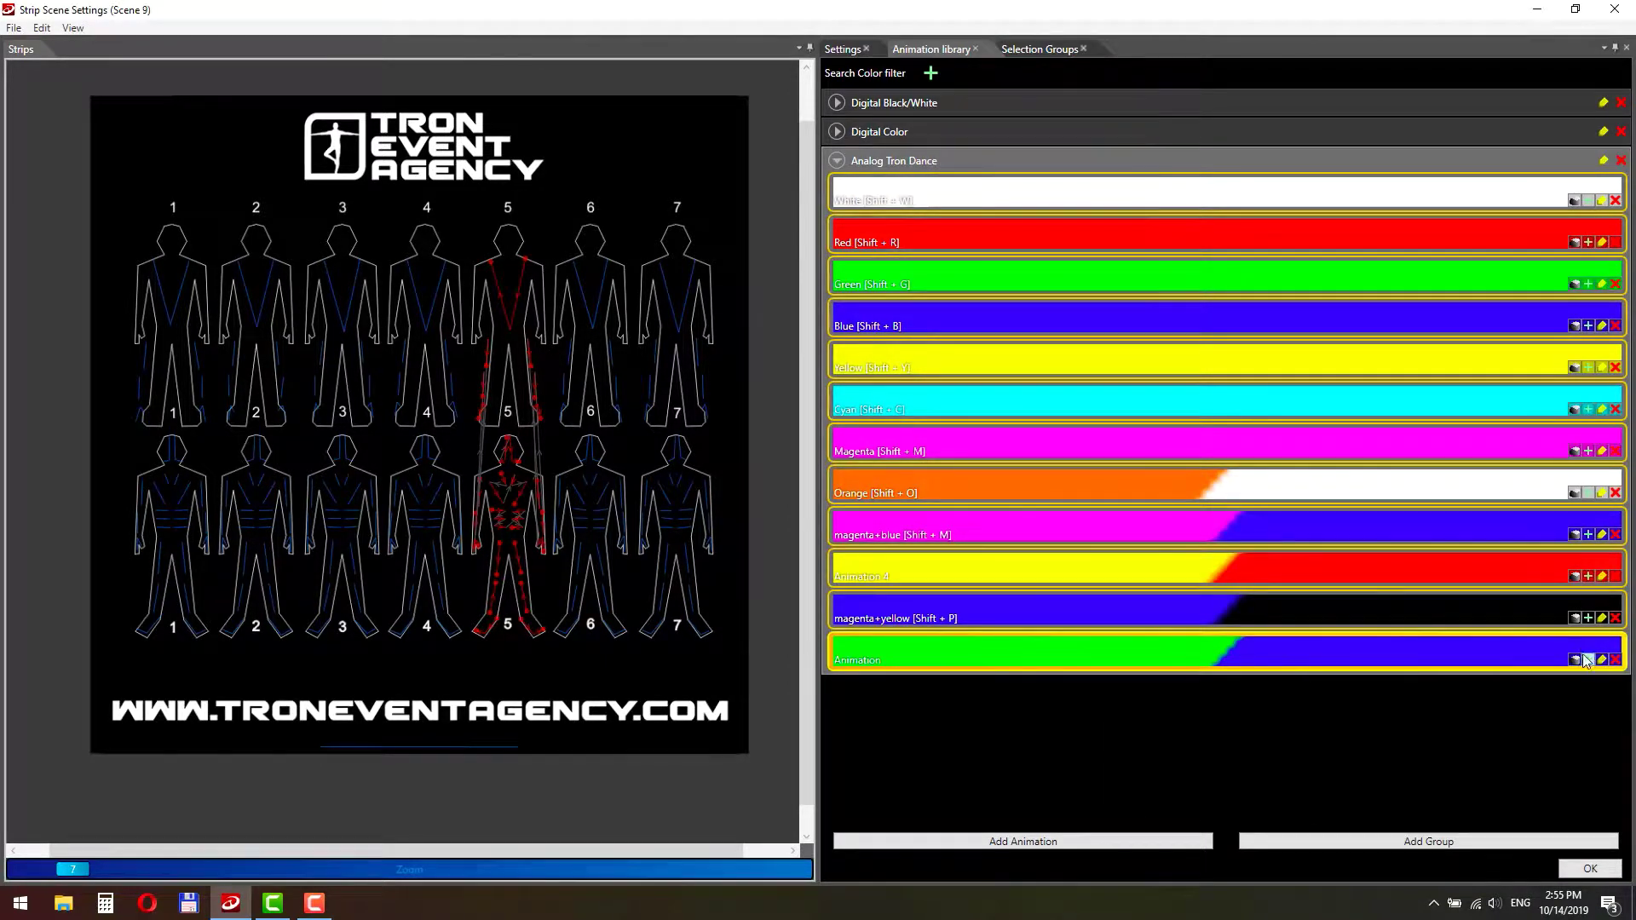
- Finish the dancer 5 scene with the green-blue animation and place it on track 4 after Scene 8, ending at about 03:34.94
left_click(1591, 870)
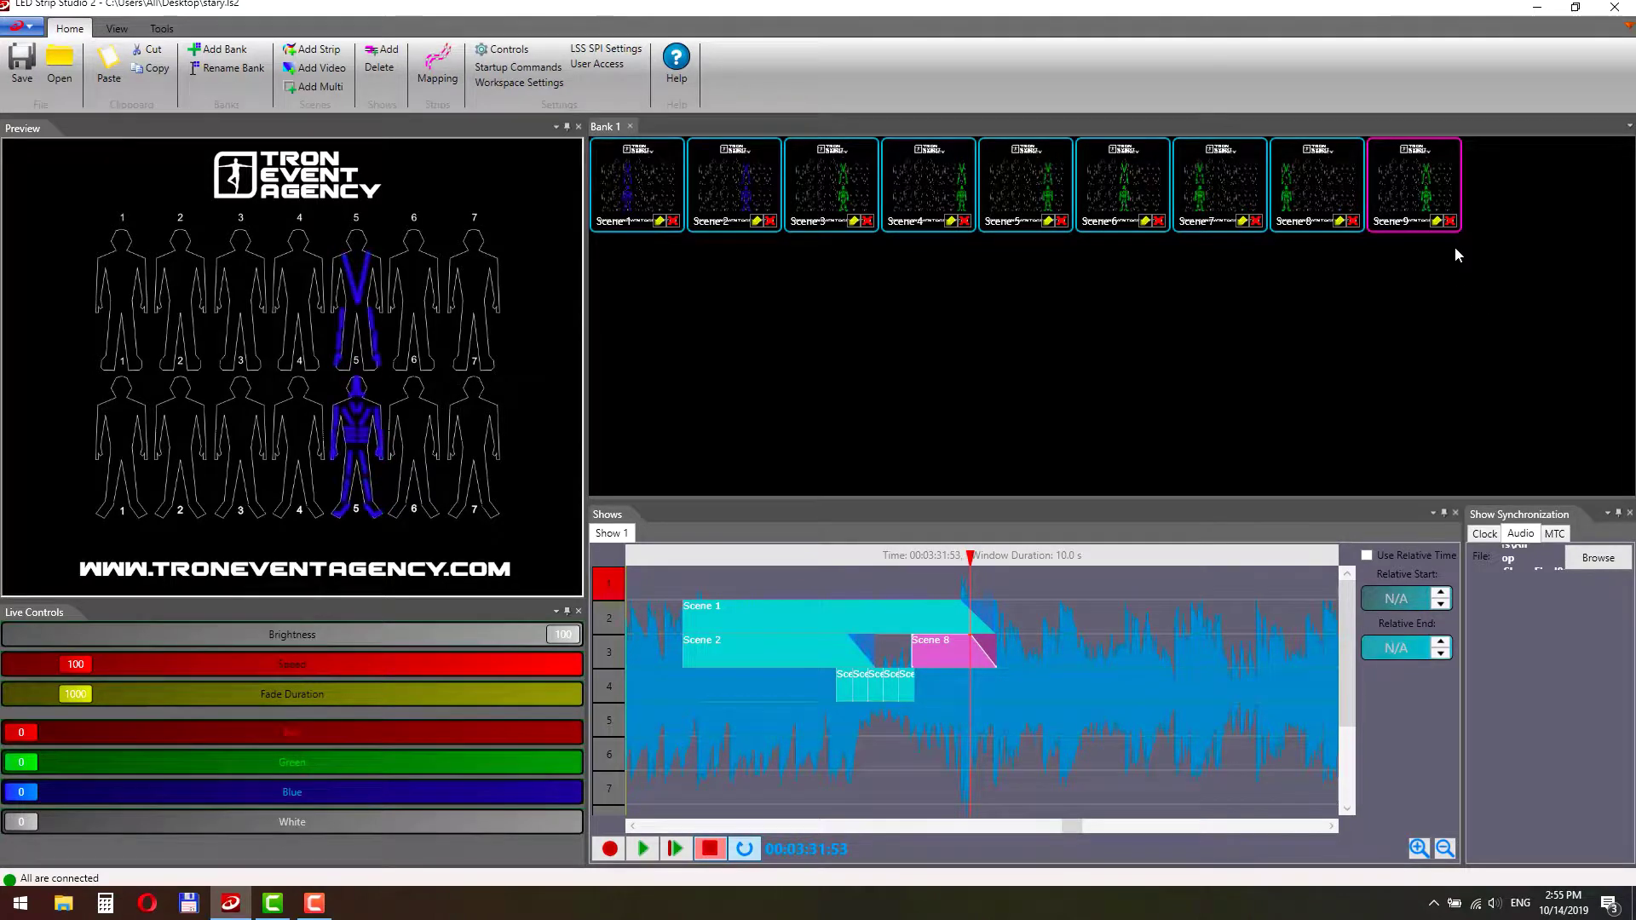
left_click(984, 673)
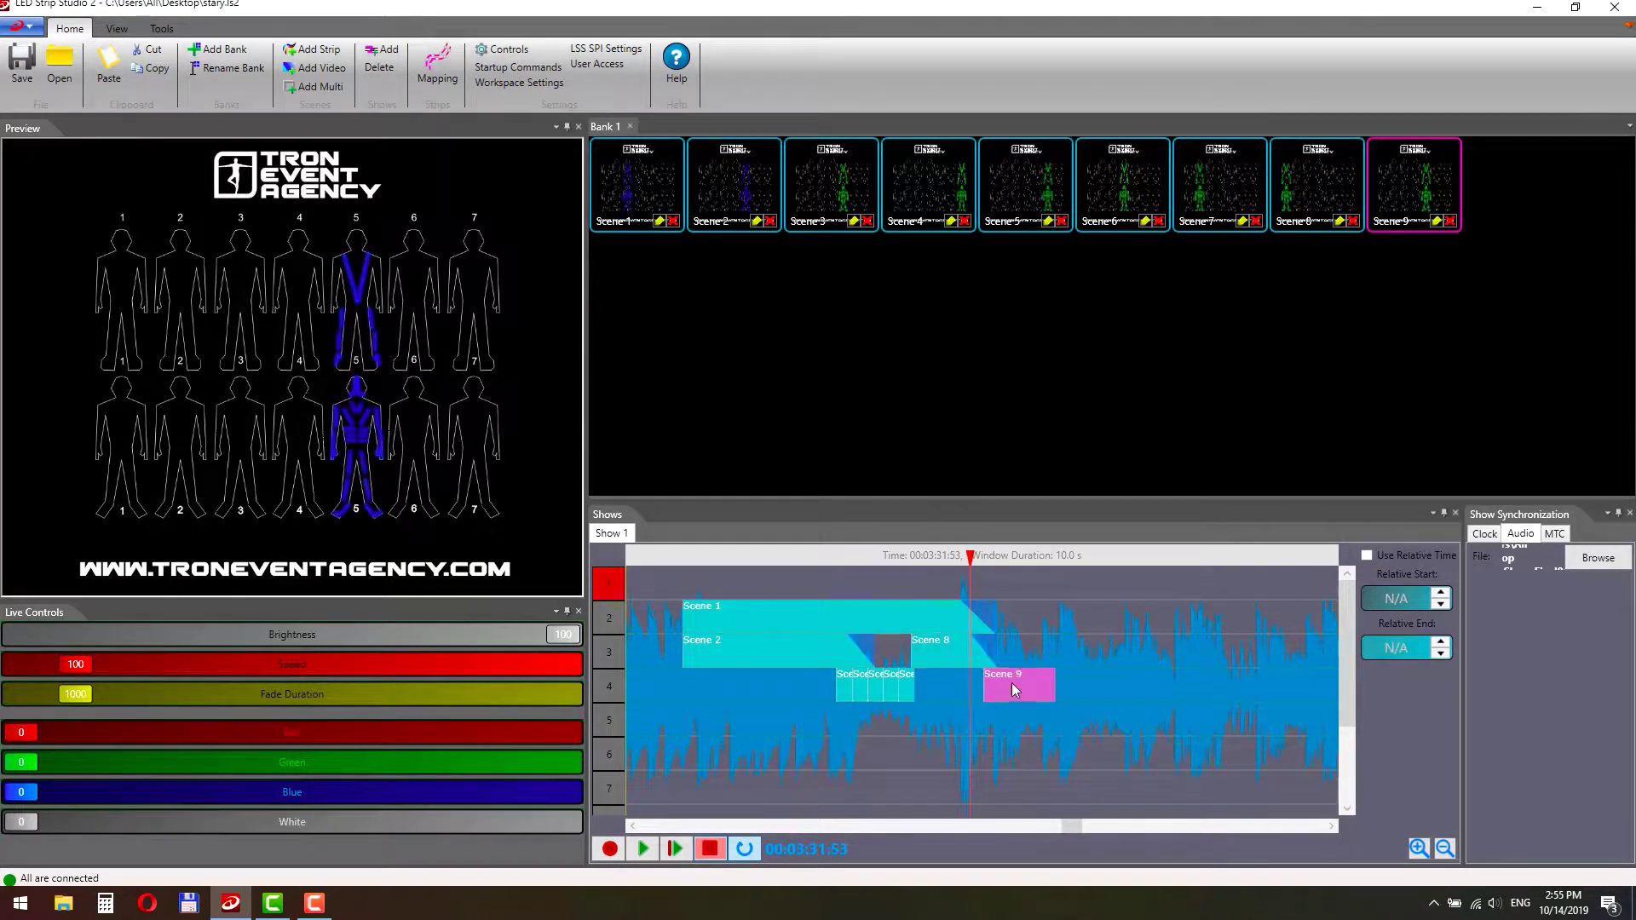
left_click_drag(1035, 691, 1213, 695)
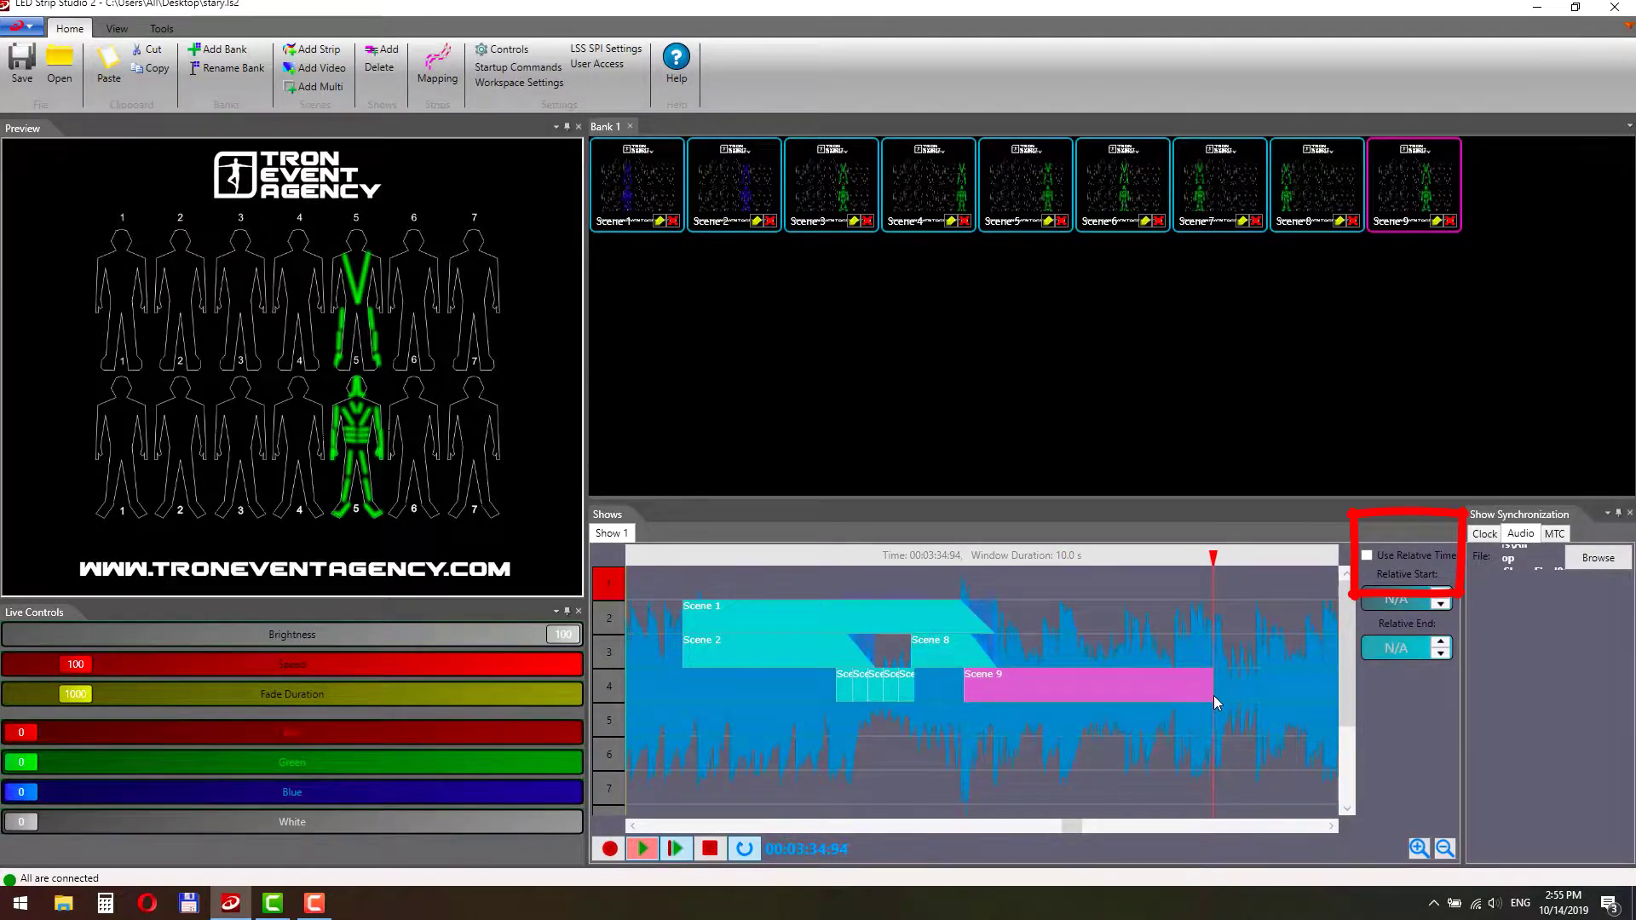
- Enable relative time on the Scene 9 clip with a relative end of 5, and give the clip a short fade-out
left_click(1413, 555)
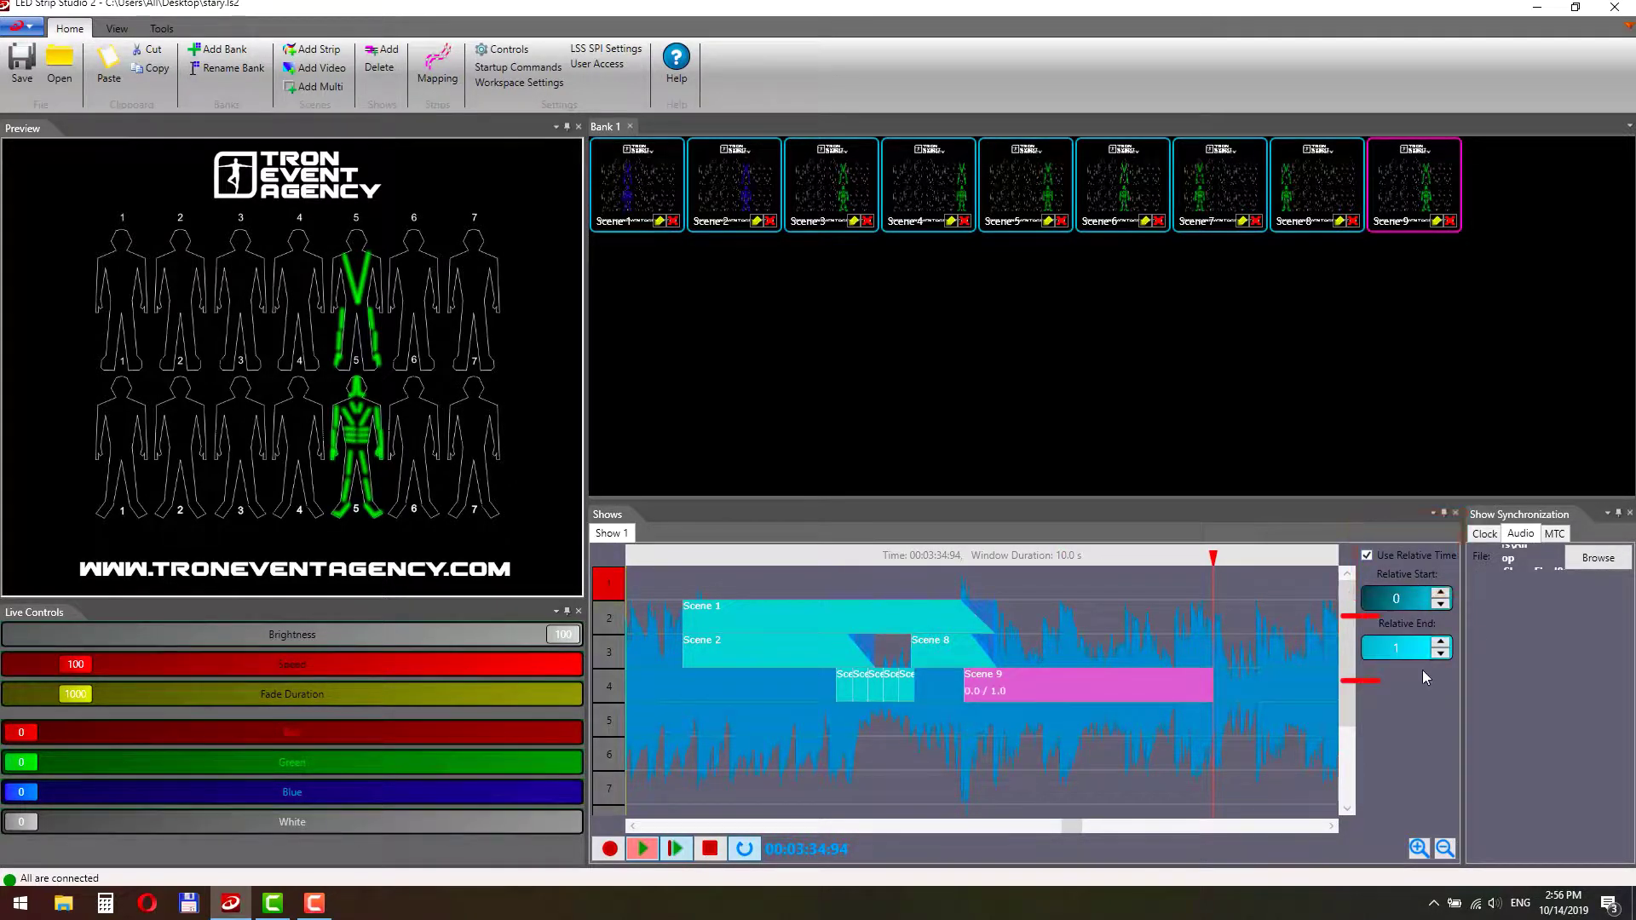
left_click(1401, 652)
type("5")
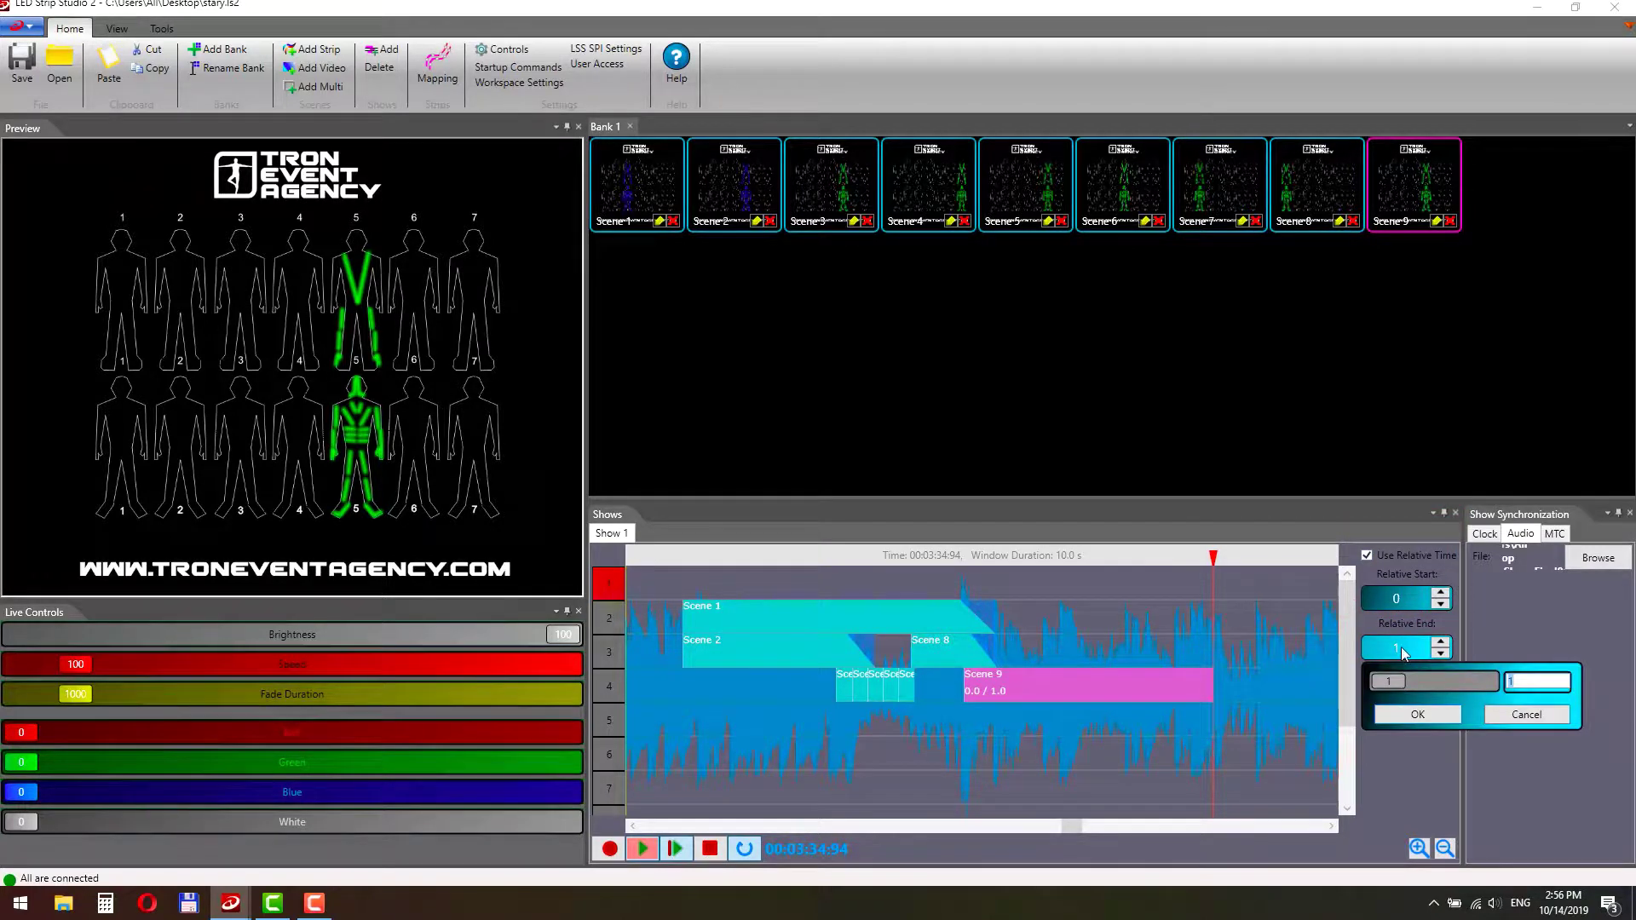
key("Return")
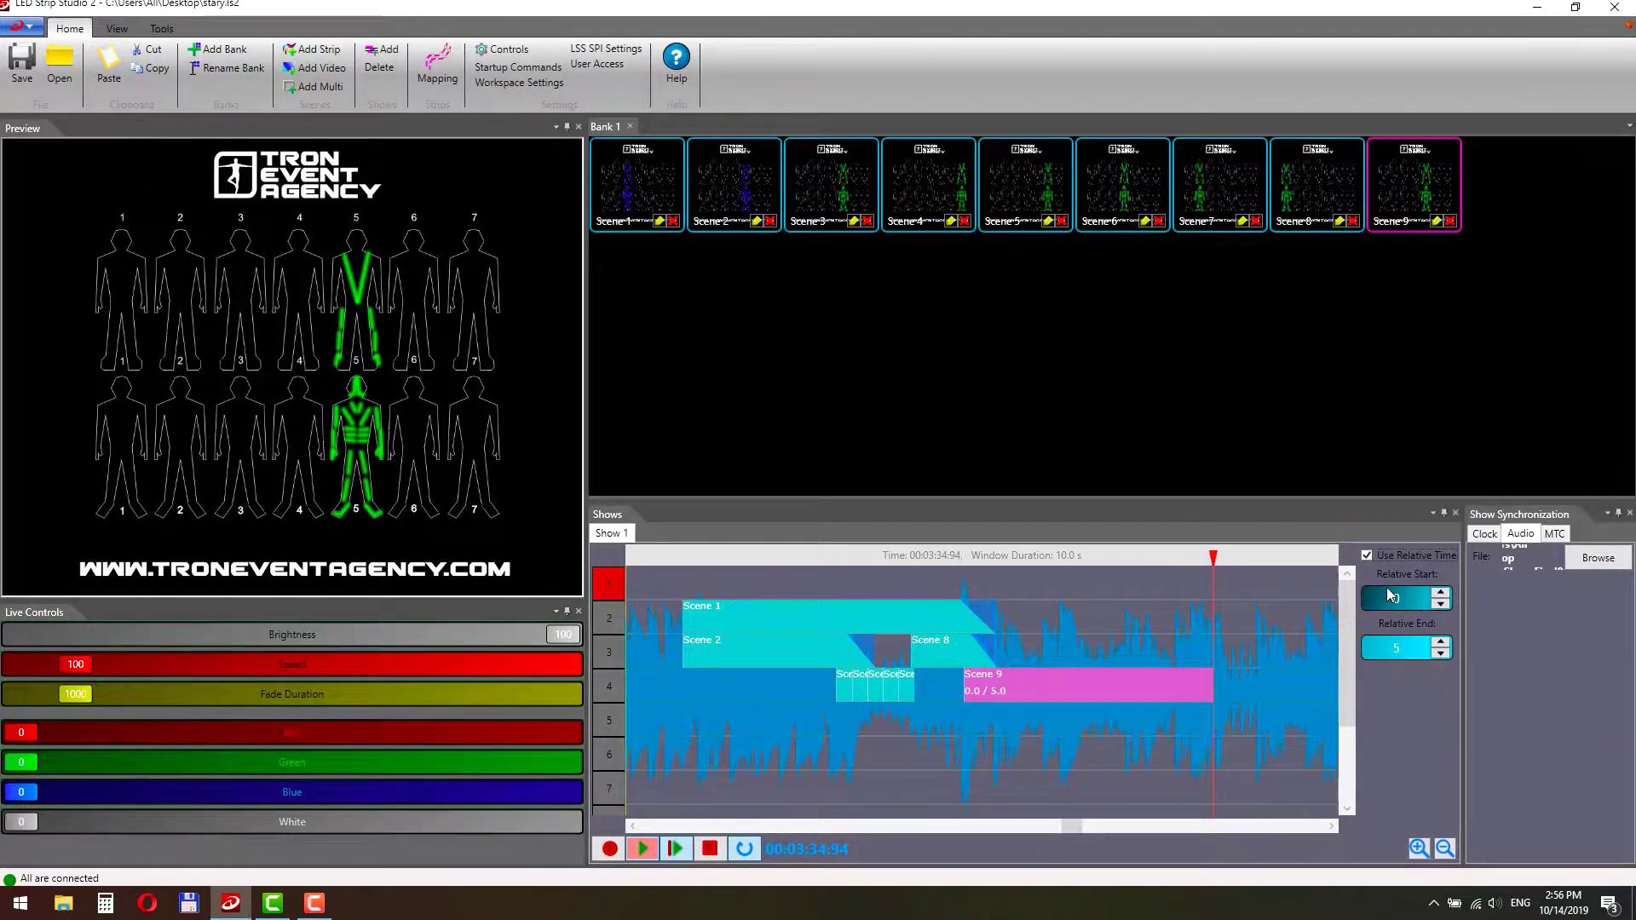
left_click(1198, 677)
left_click_drag(1210, 671, 1194, 668)
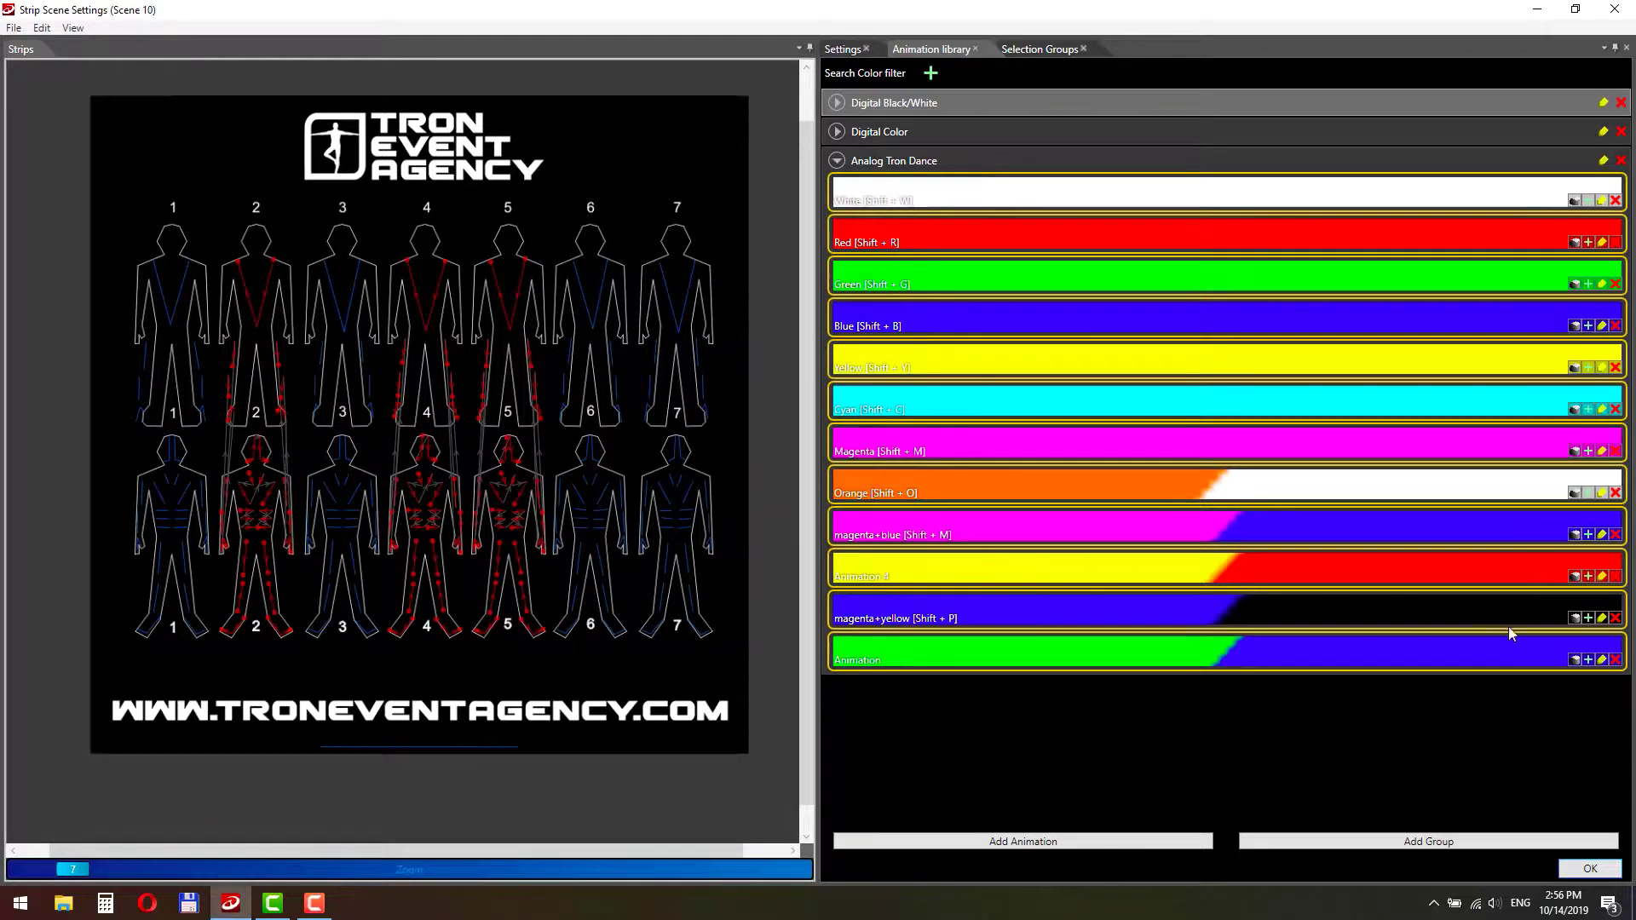
- Apply the magenta+yellow animation to dancers 2, 4 and 5 in Scene 10 and place that scene directly after Scene 9 on track 4
left_click(1588, 621)
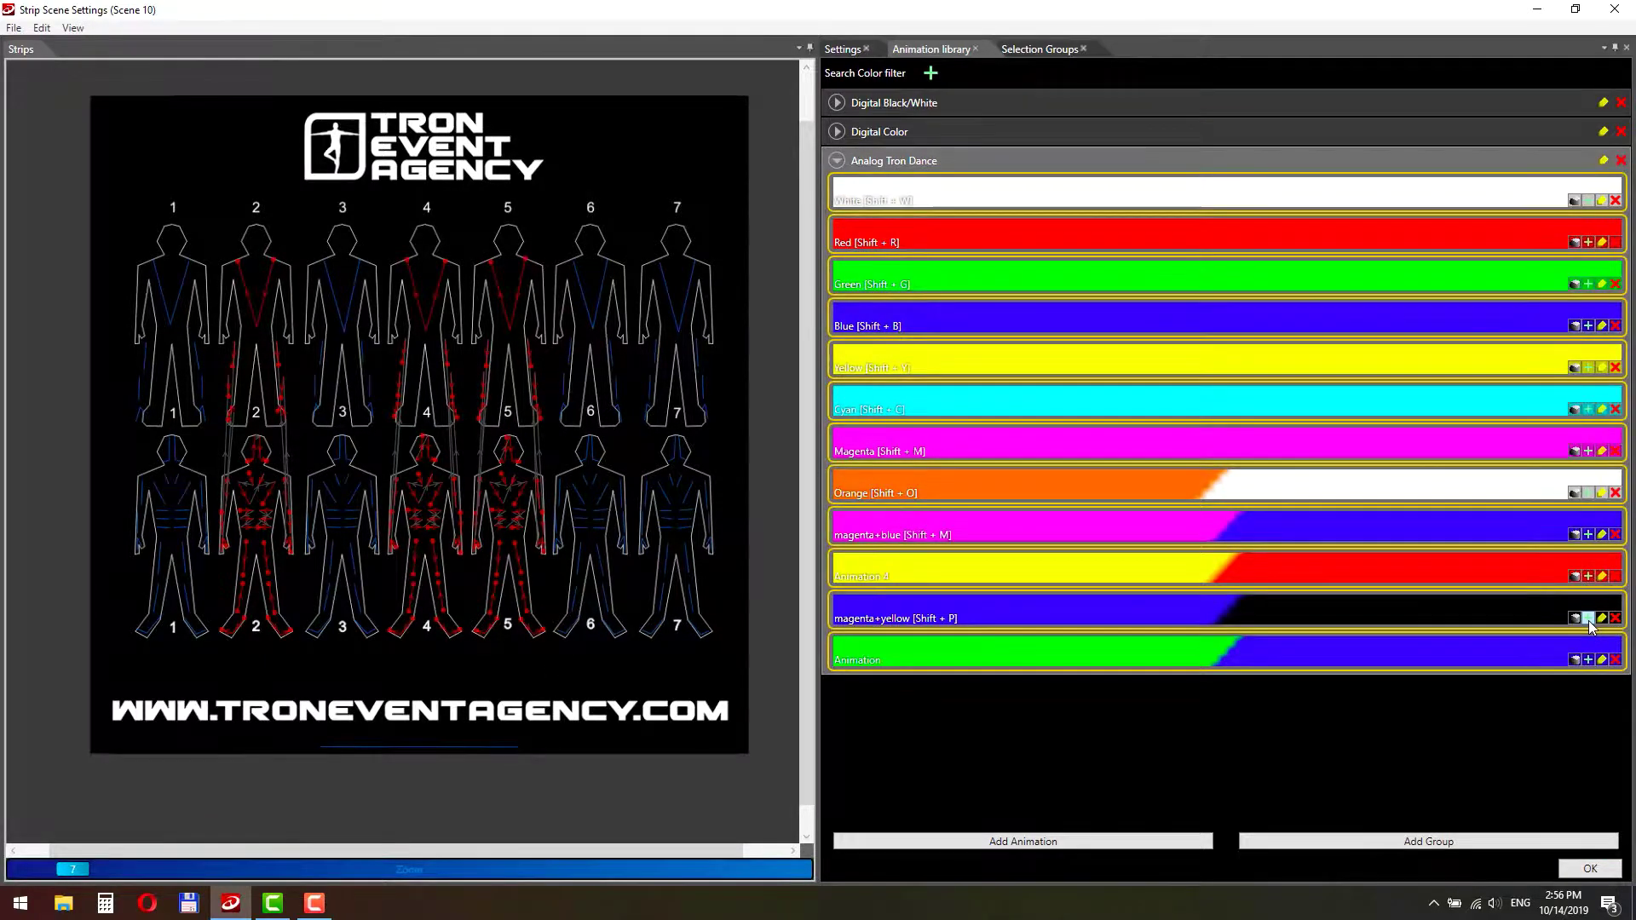
left_click(1588, 868)
left_click_drag(1540, 196, 1218, 671)
key("space")
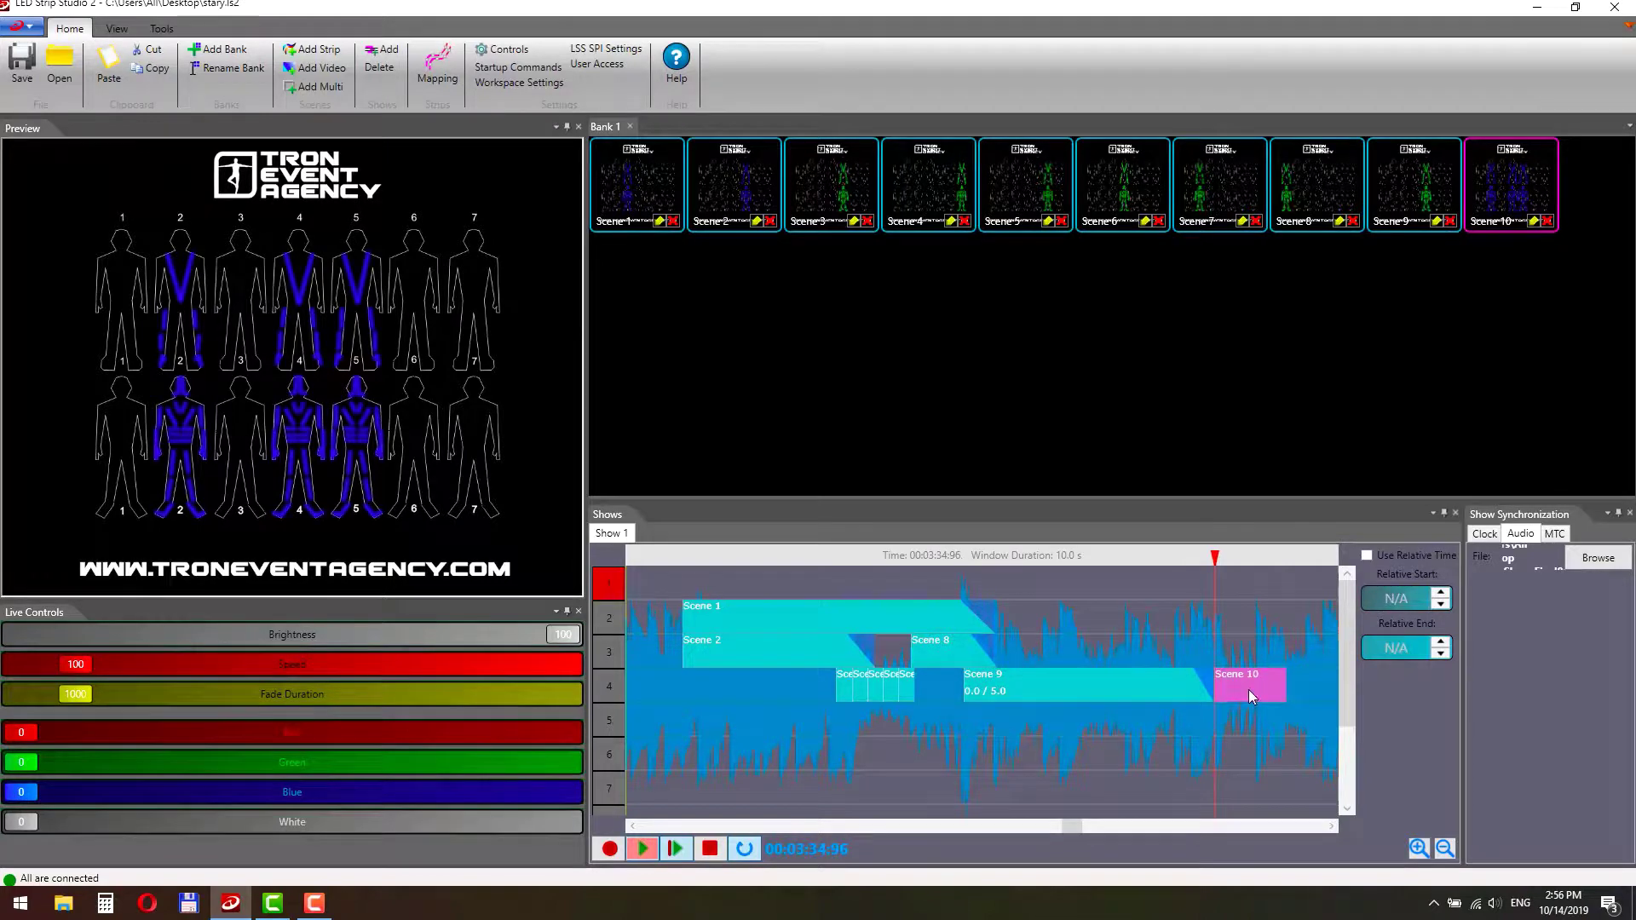
- Enable relative time on the Scene 10 clip with a relative end of 5, and shorten the clip to end at about 03:35.52
left_click(1387, 557)
left_click(1406, 649)
key("Return")
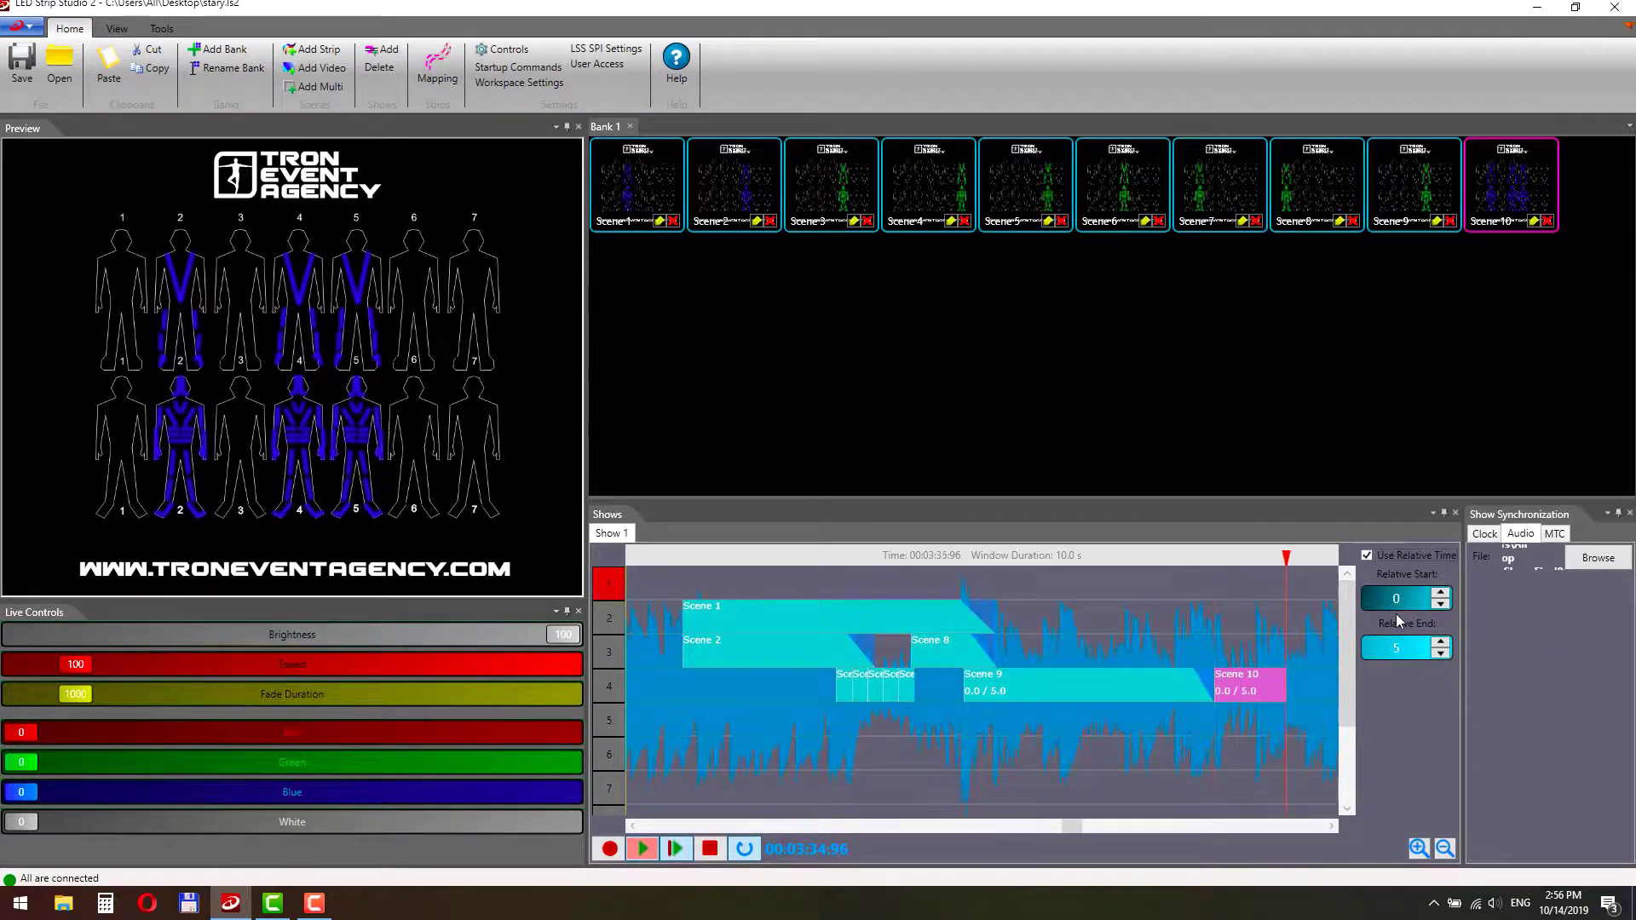
left_click_drag(1285, 697, 1071, 675)
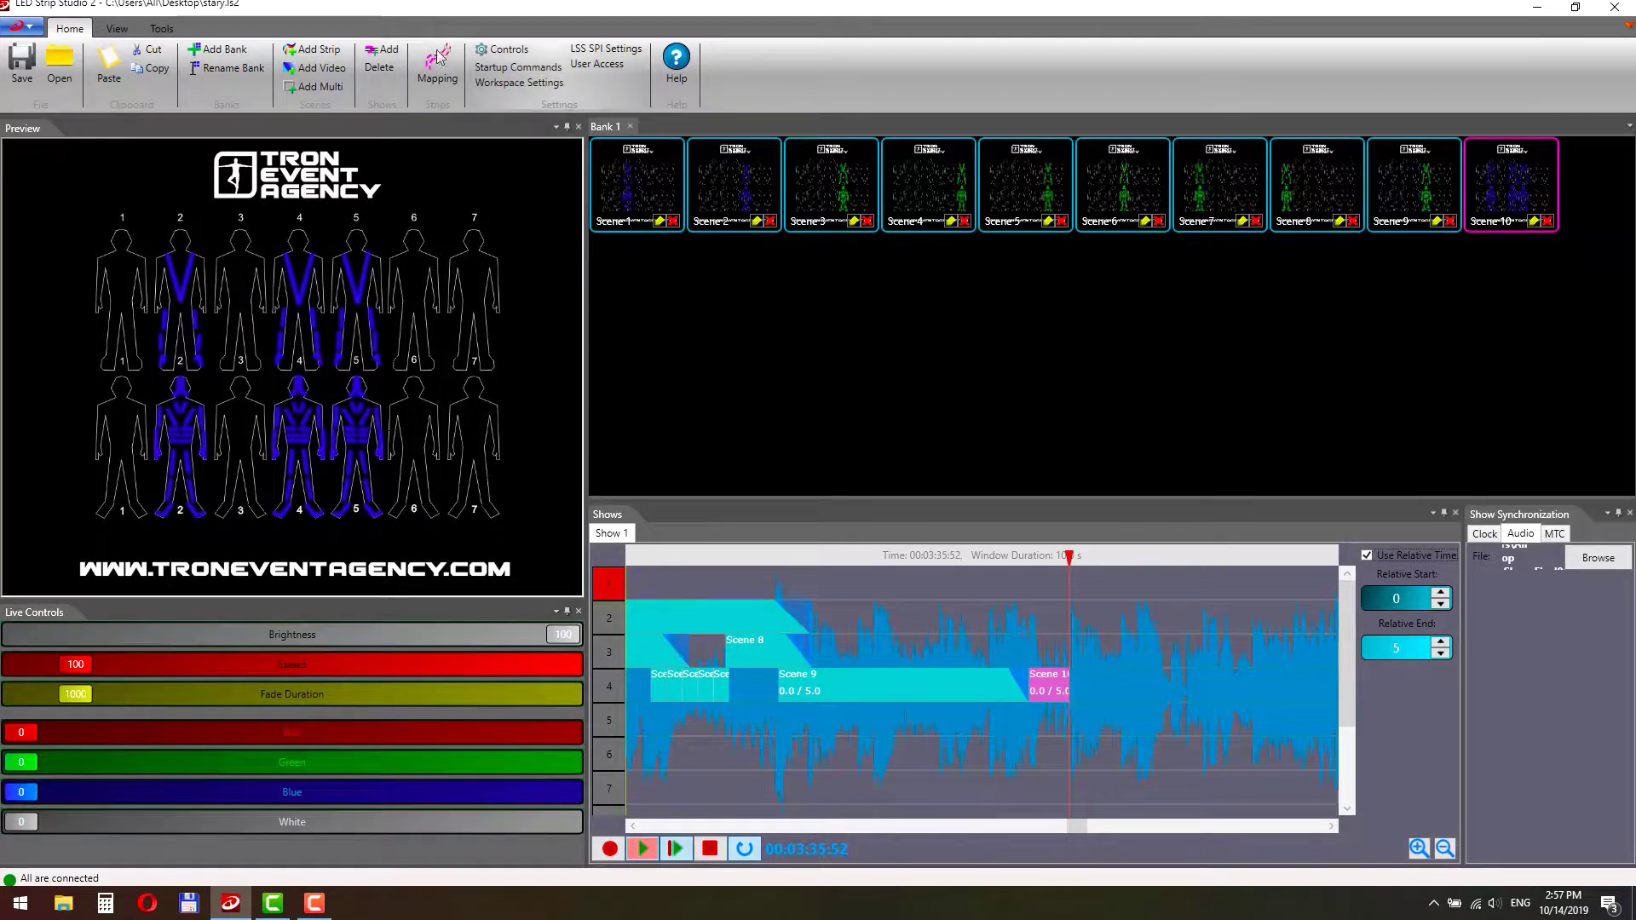
- Create a strip scene with dancer 1 in the green-blue animation and place it on track 3 above Scene 10, ending at about 03:38.16
left_click(314, 50)
double_click(630, 257)
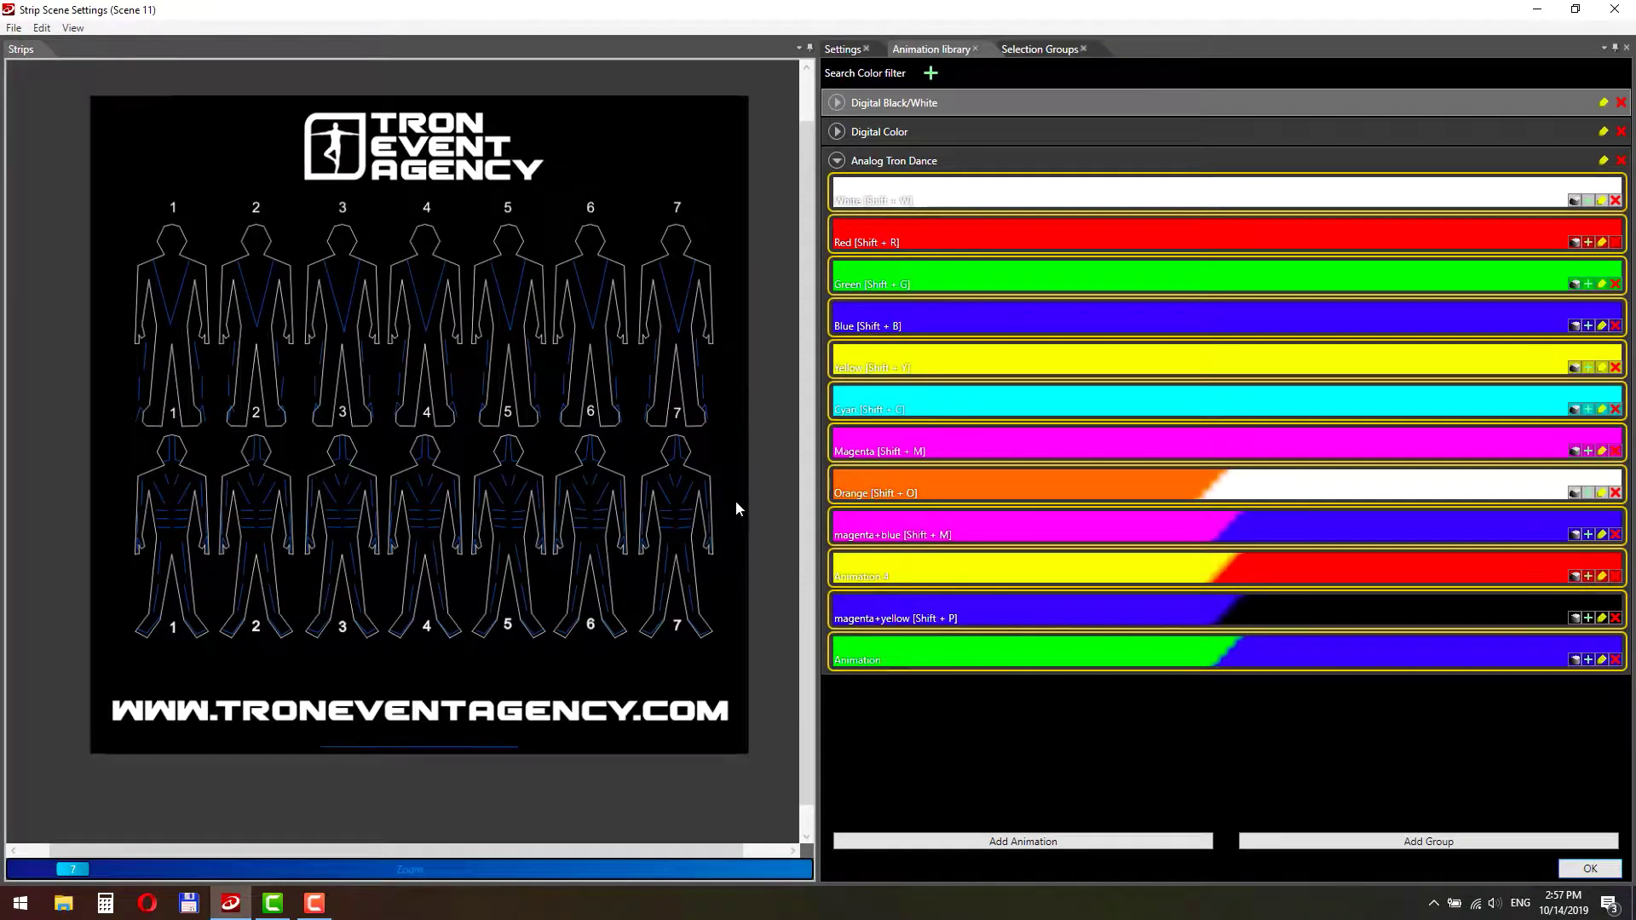
left_click_drag(100, 189, 212, 657)
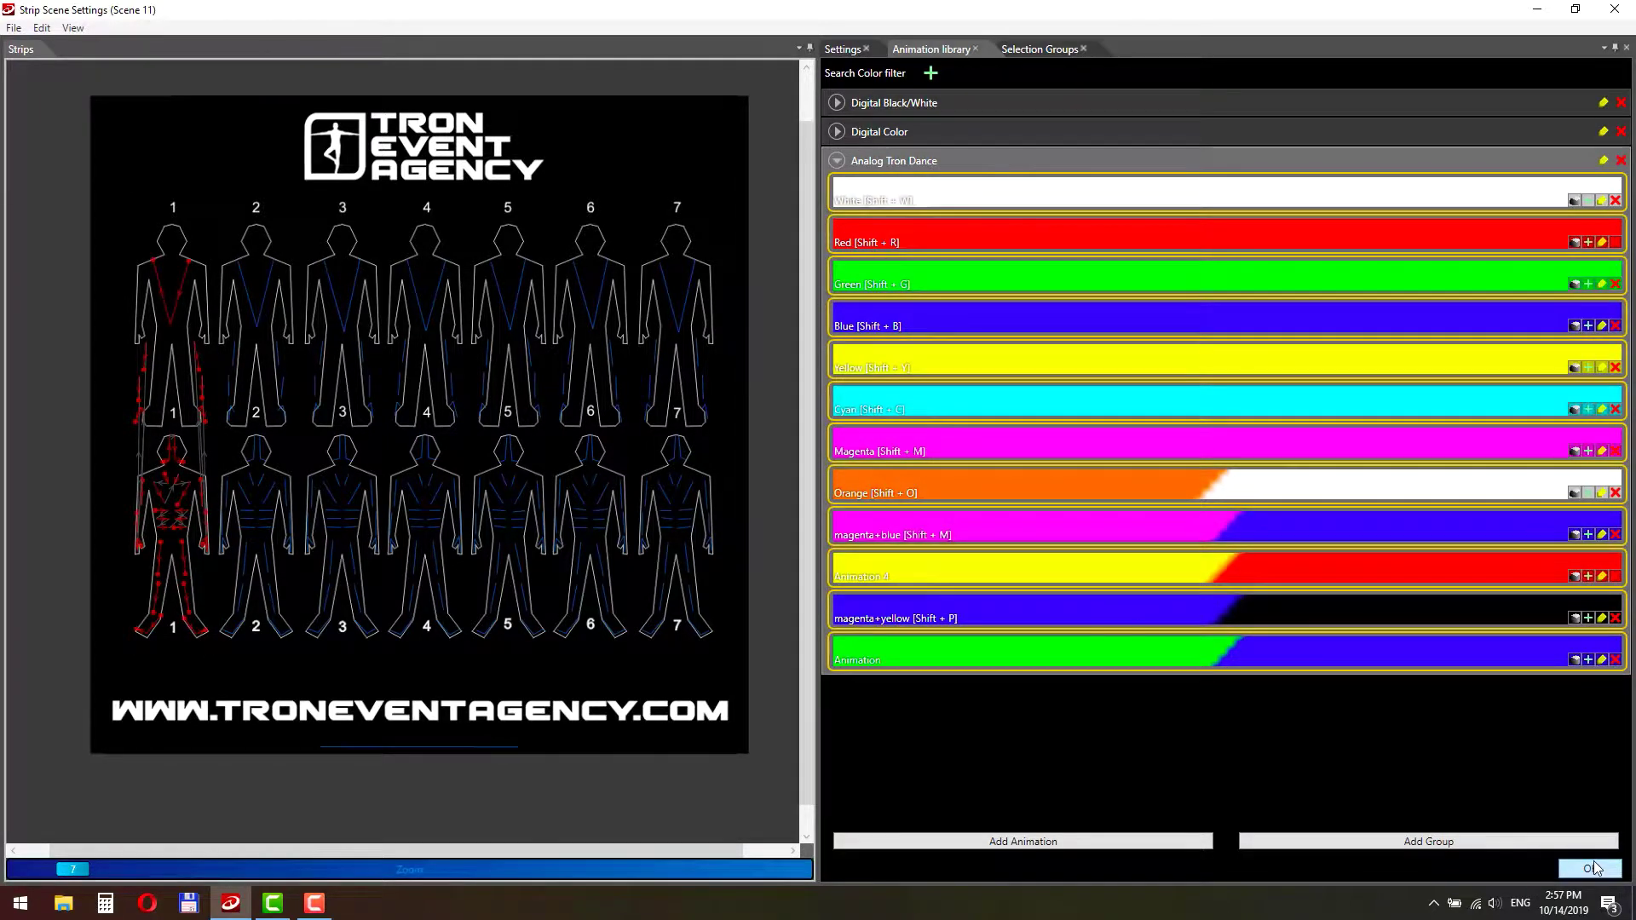
left_click(1590, 867)
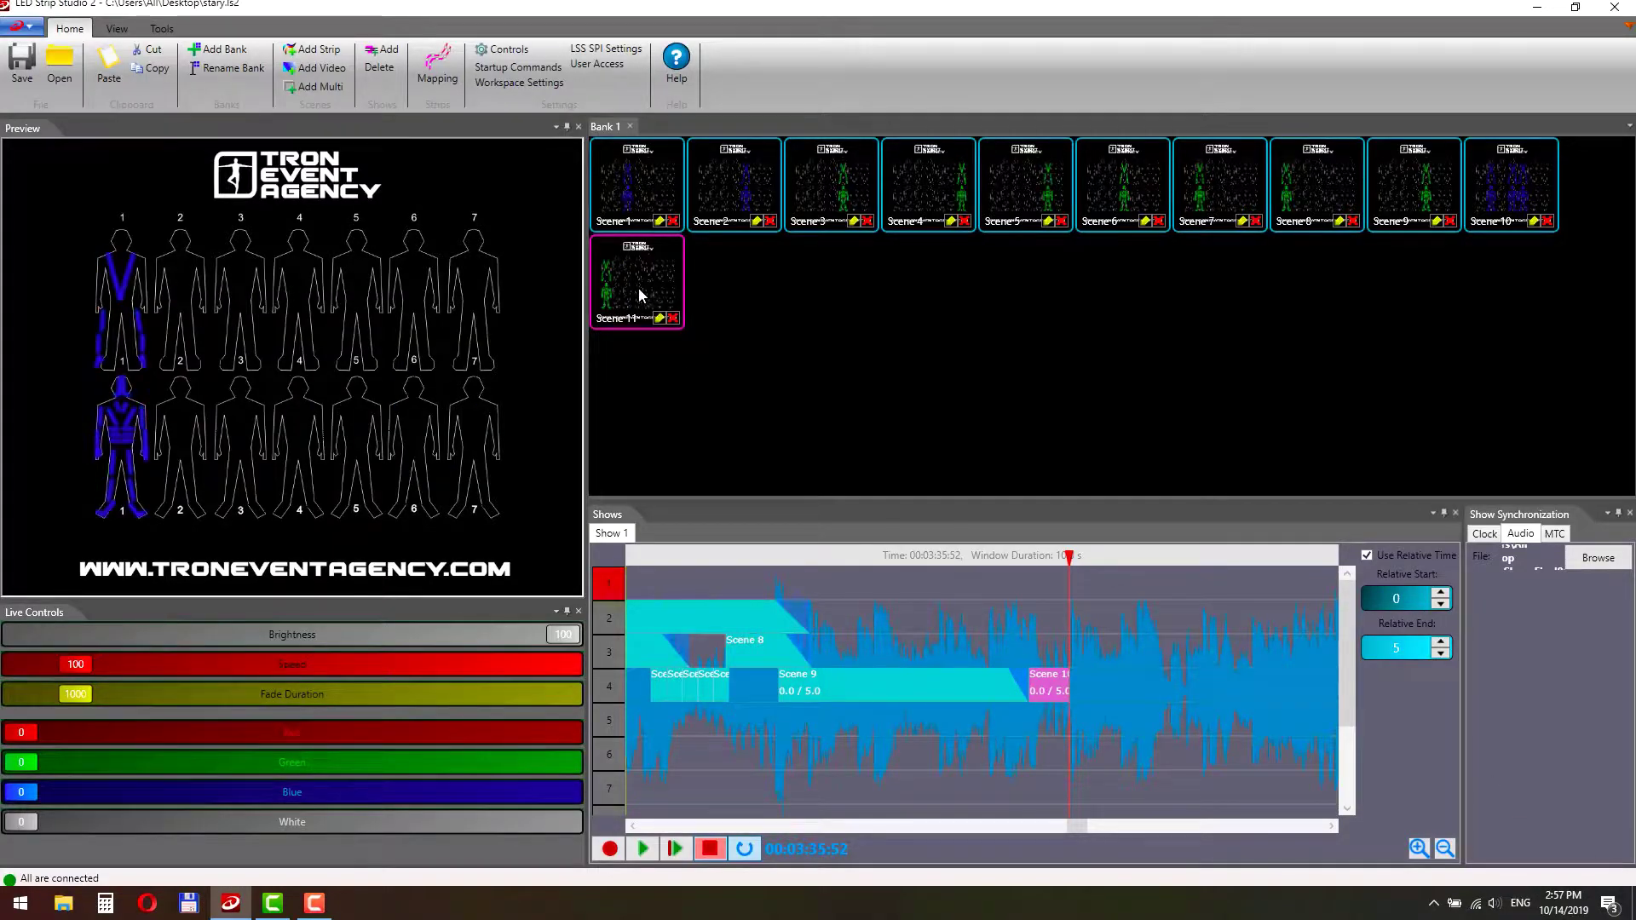
left_click_drag(637, 288, 1257, 662)
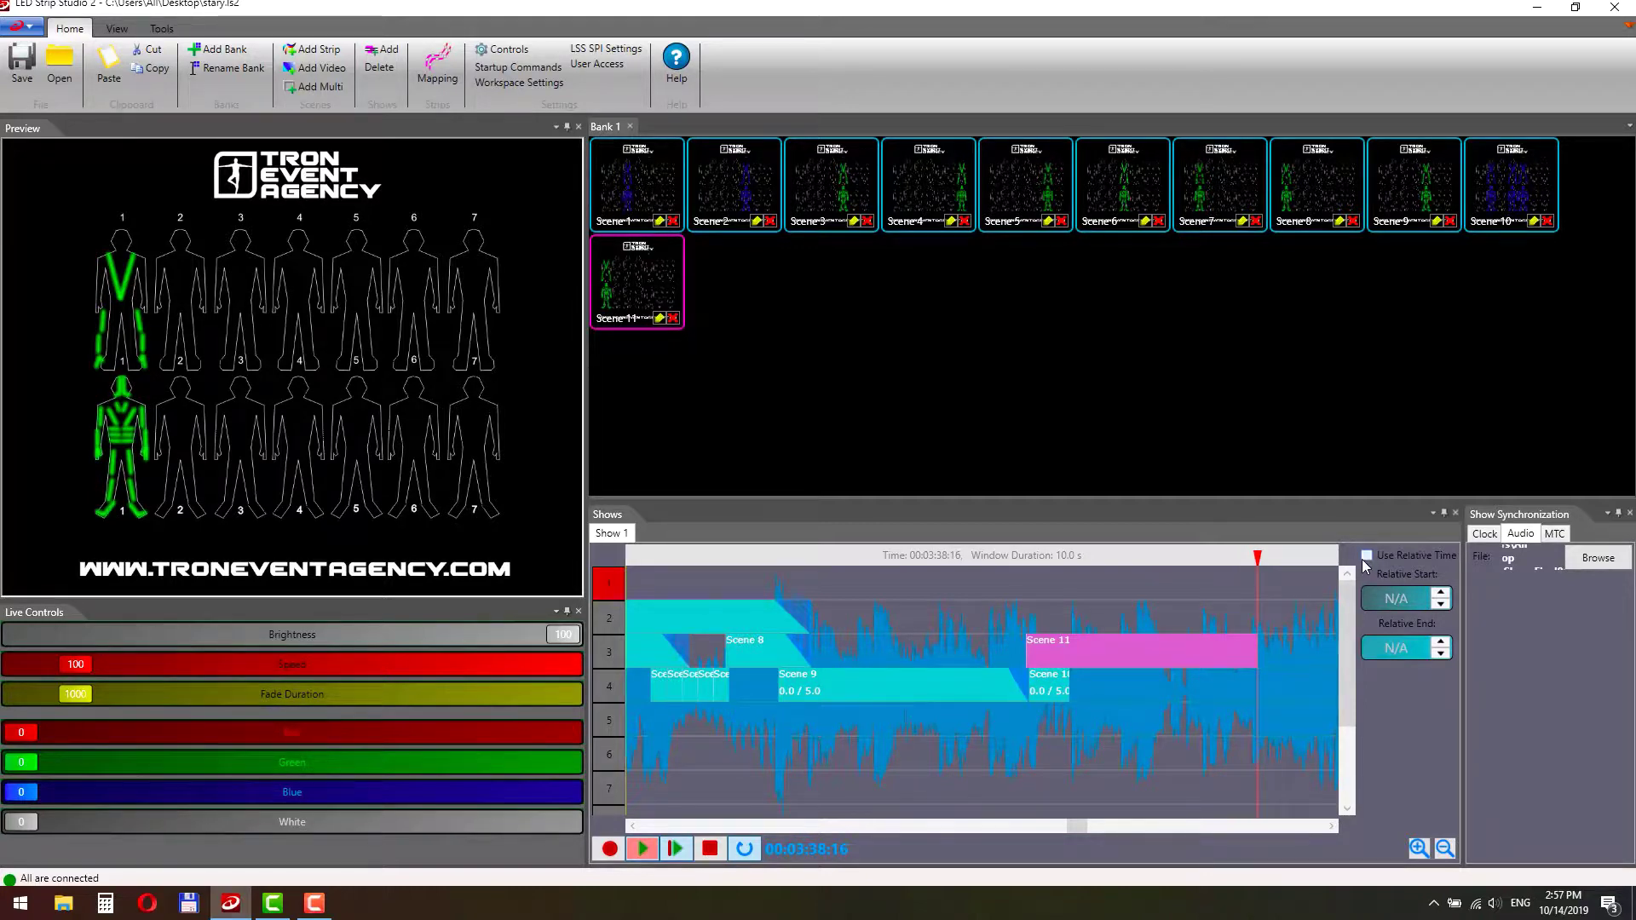
- Enable relative time on the Scene 11 clip and set its relative end to 4
left_click(1367, 557)
left_click(1397, 656)
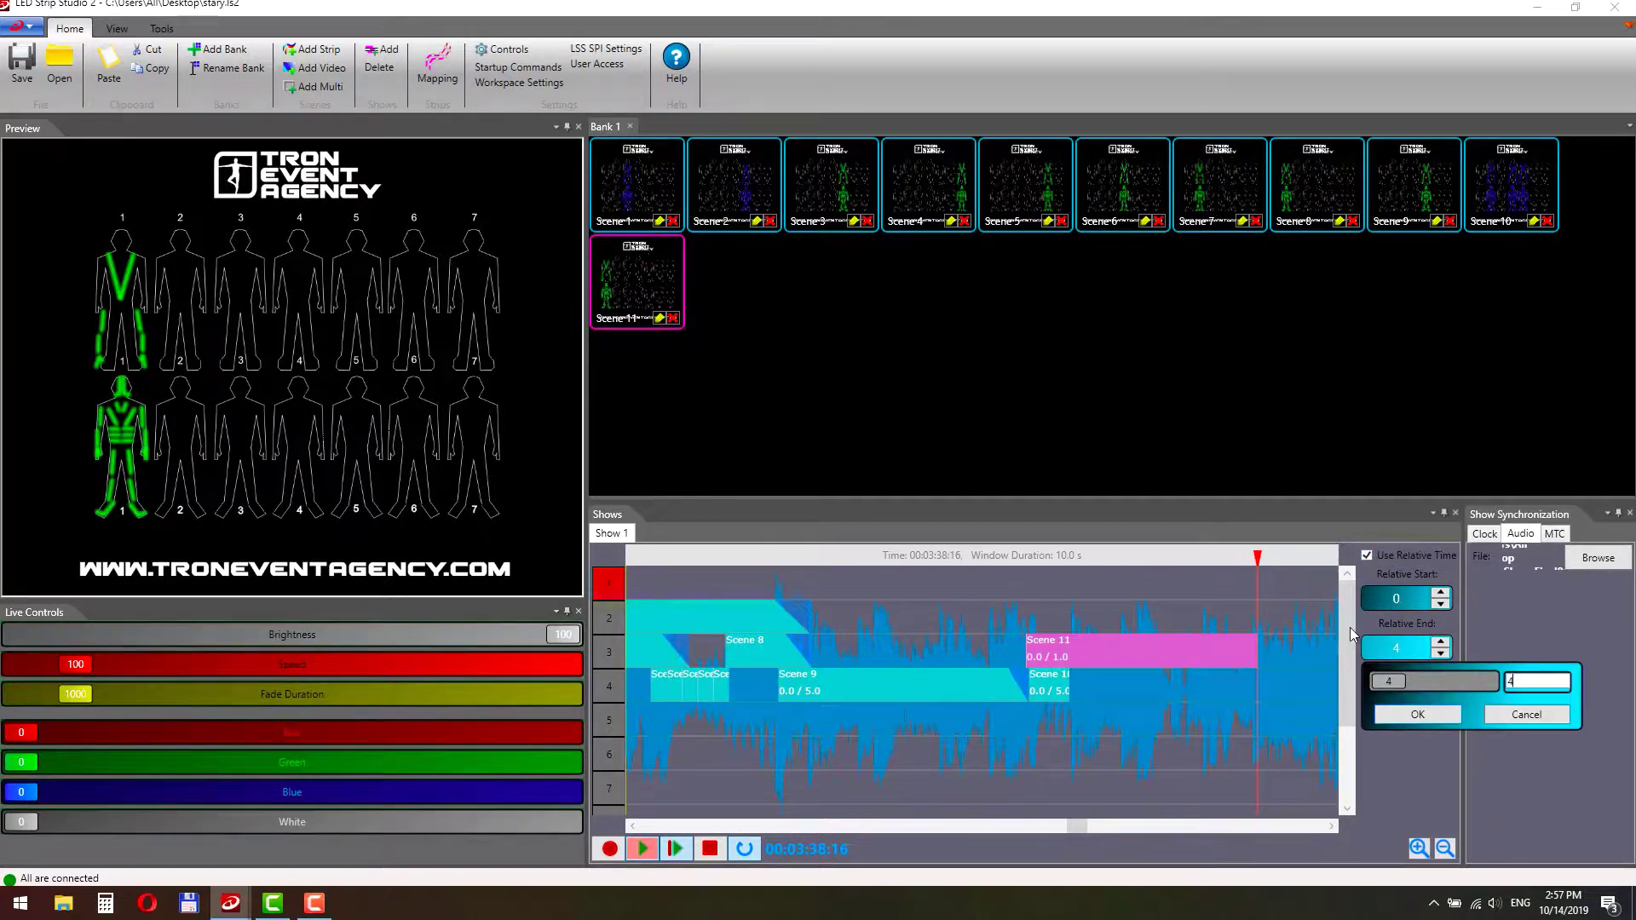
key("Return")
- Add three equal short clips after Scene 11 on track 3 and assign them Scene 5, Scene 6 and Scene 7 in order
left_click_drag(1054, 173, 1200, 645)
left_click(1178, 652)
key("ctrl+v")
key("ctrl+v")
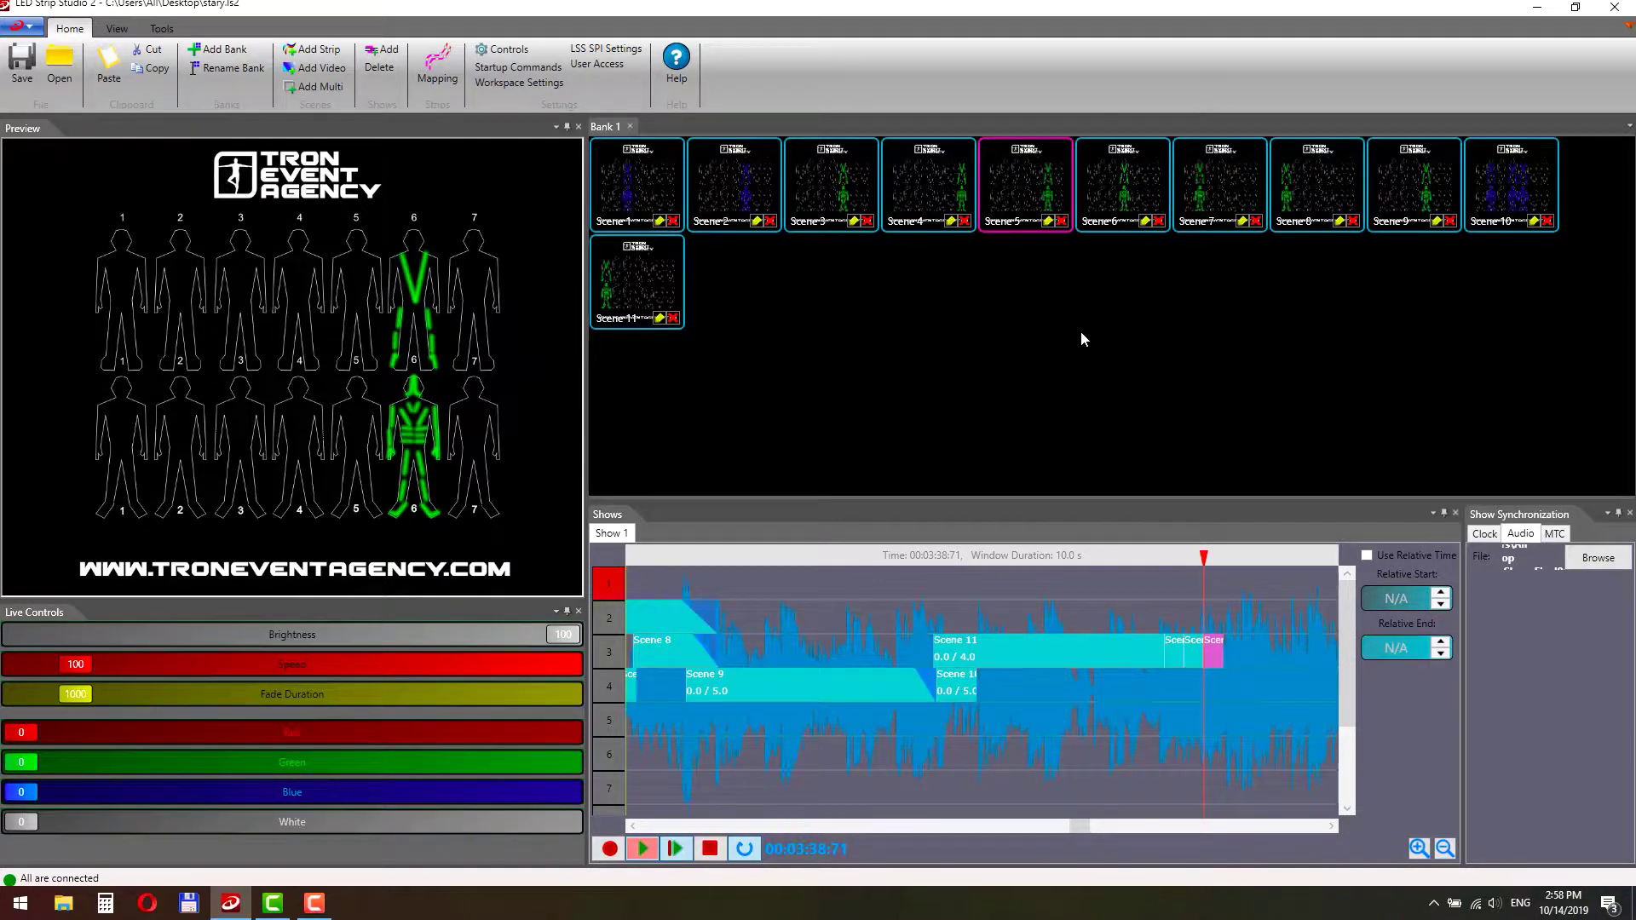
left_click(1118, 183)
left_click(1197, 646)
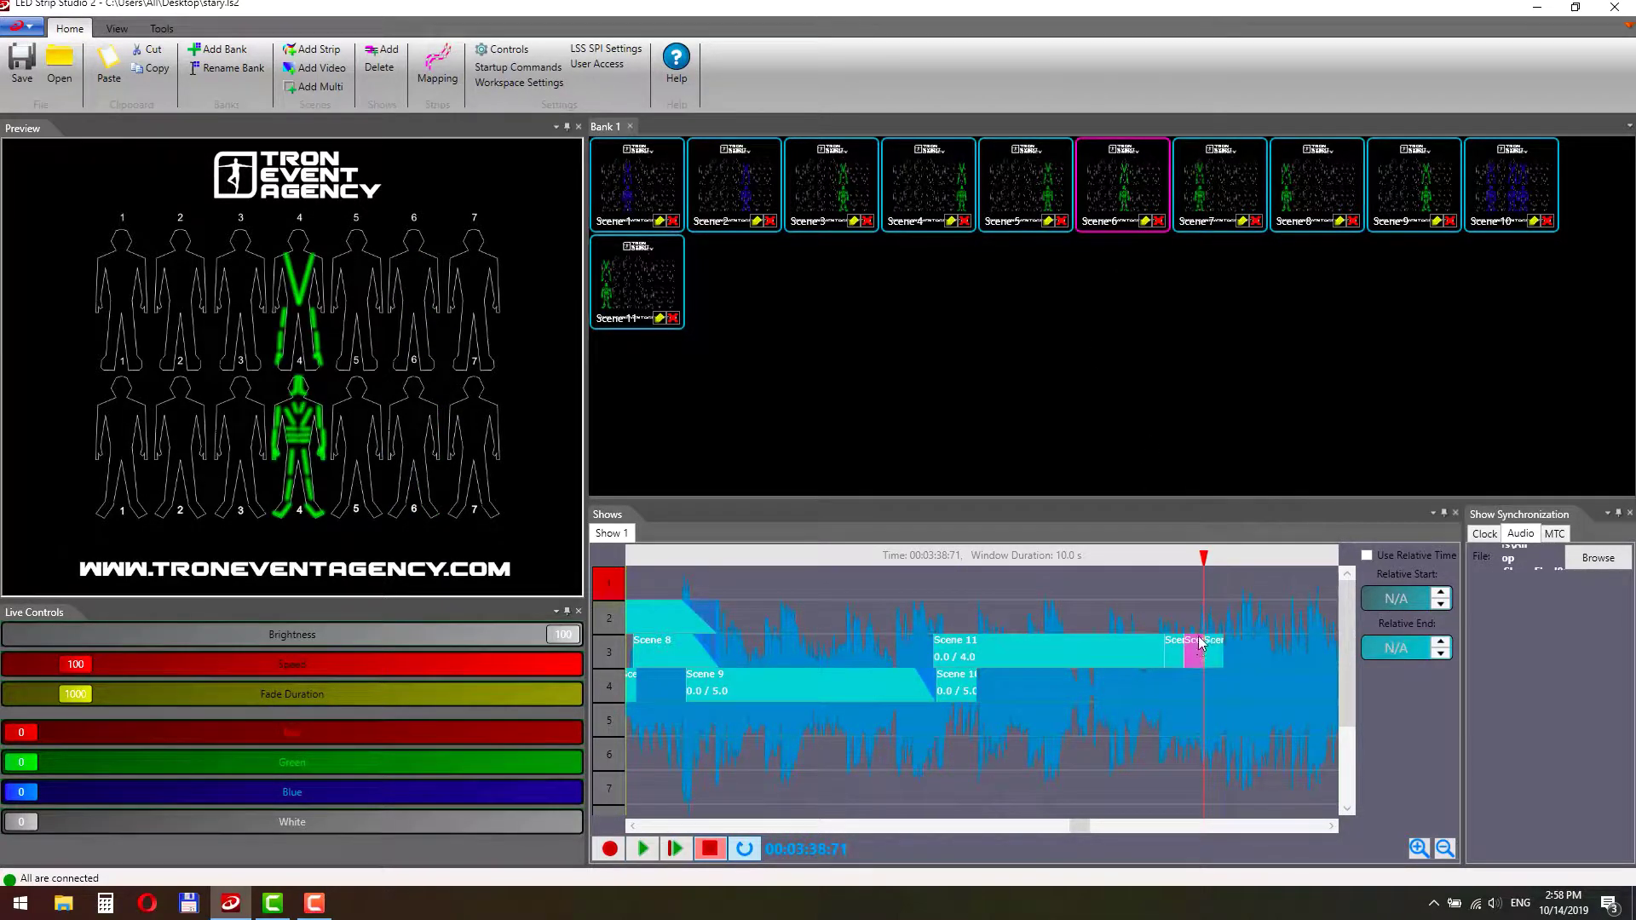
left_click(1211, 656)
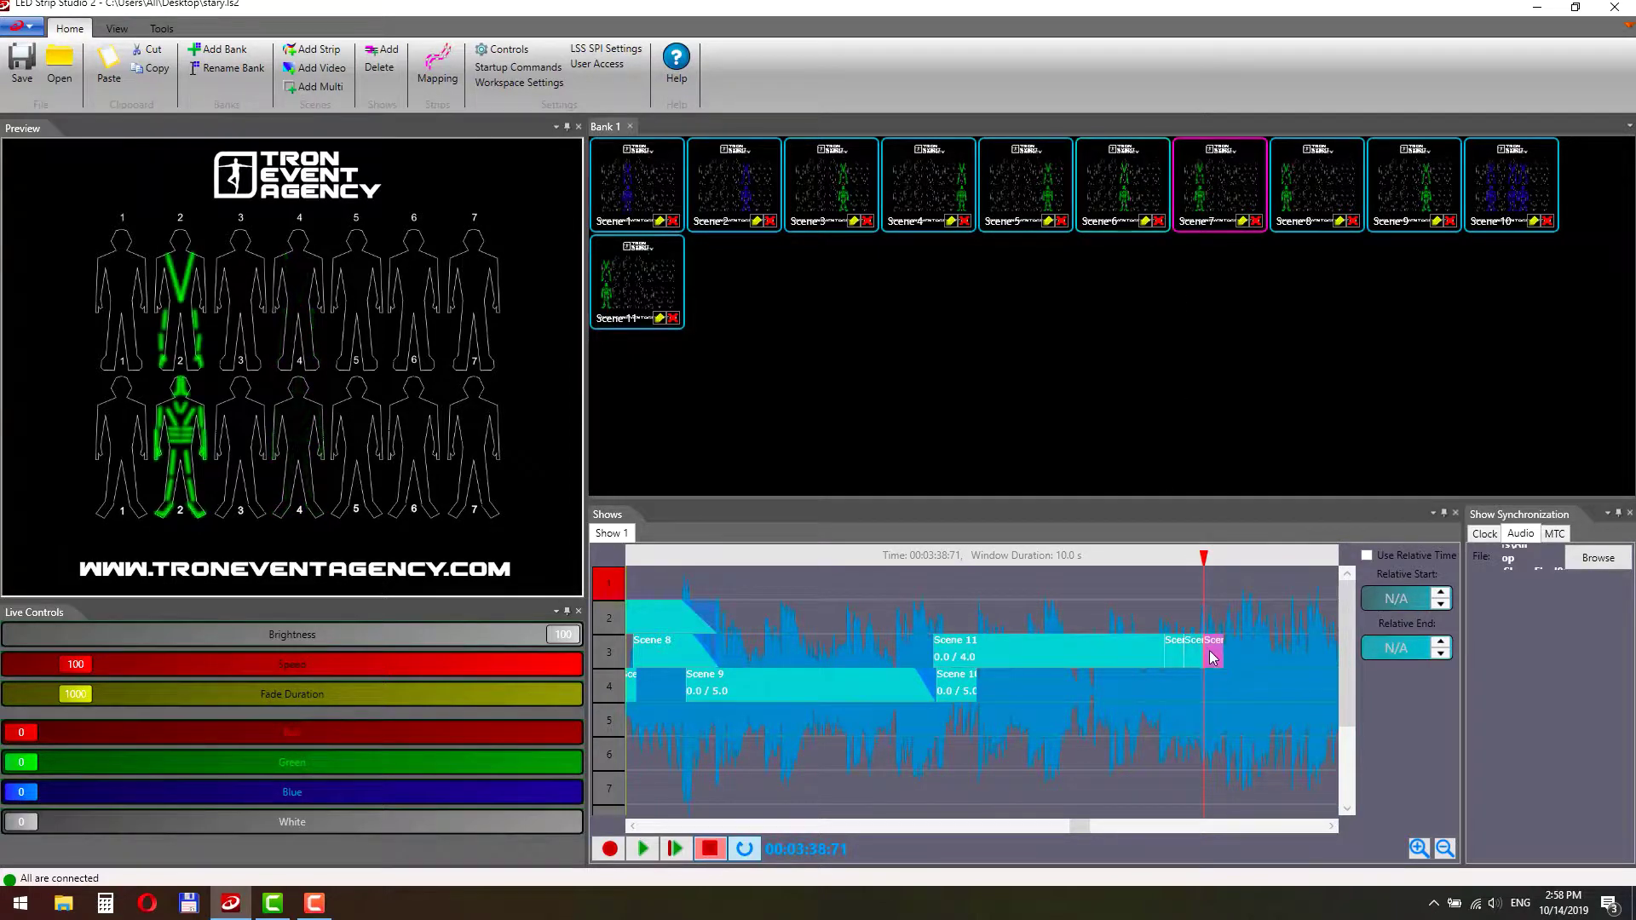
- Create a strip scene with dancers 1 and 5 in blue
left_click_drag(1080, 826, 1094, 828)
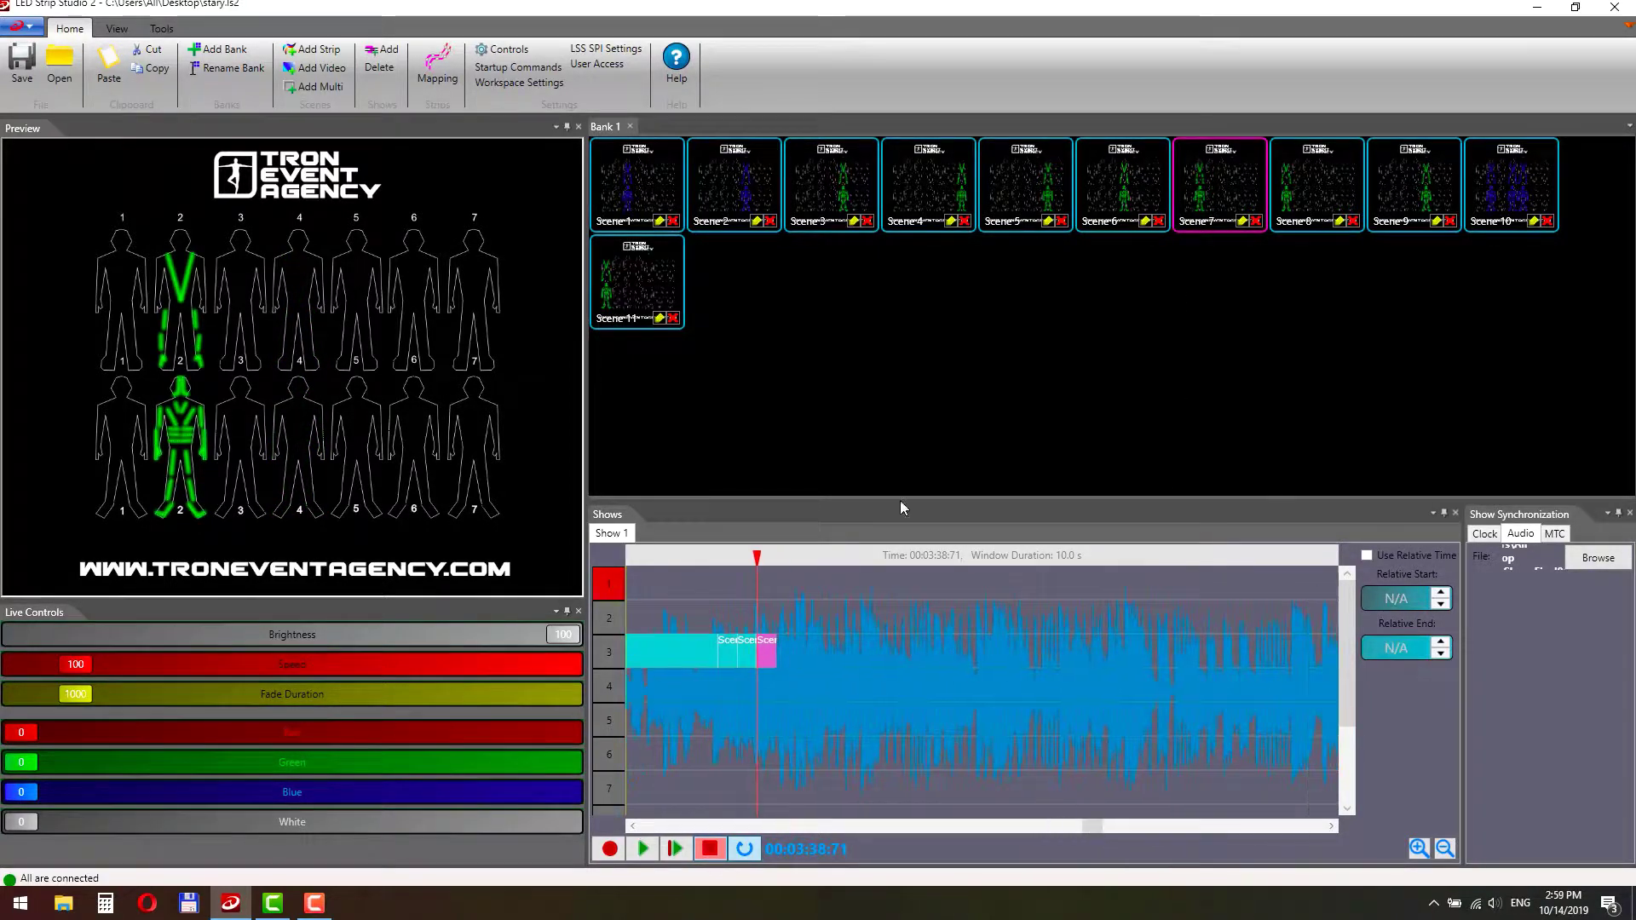
left_click(304, 51)
double_click(734, 258)
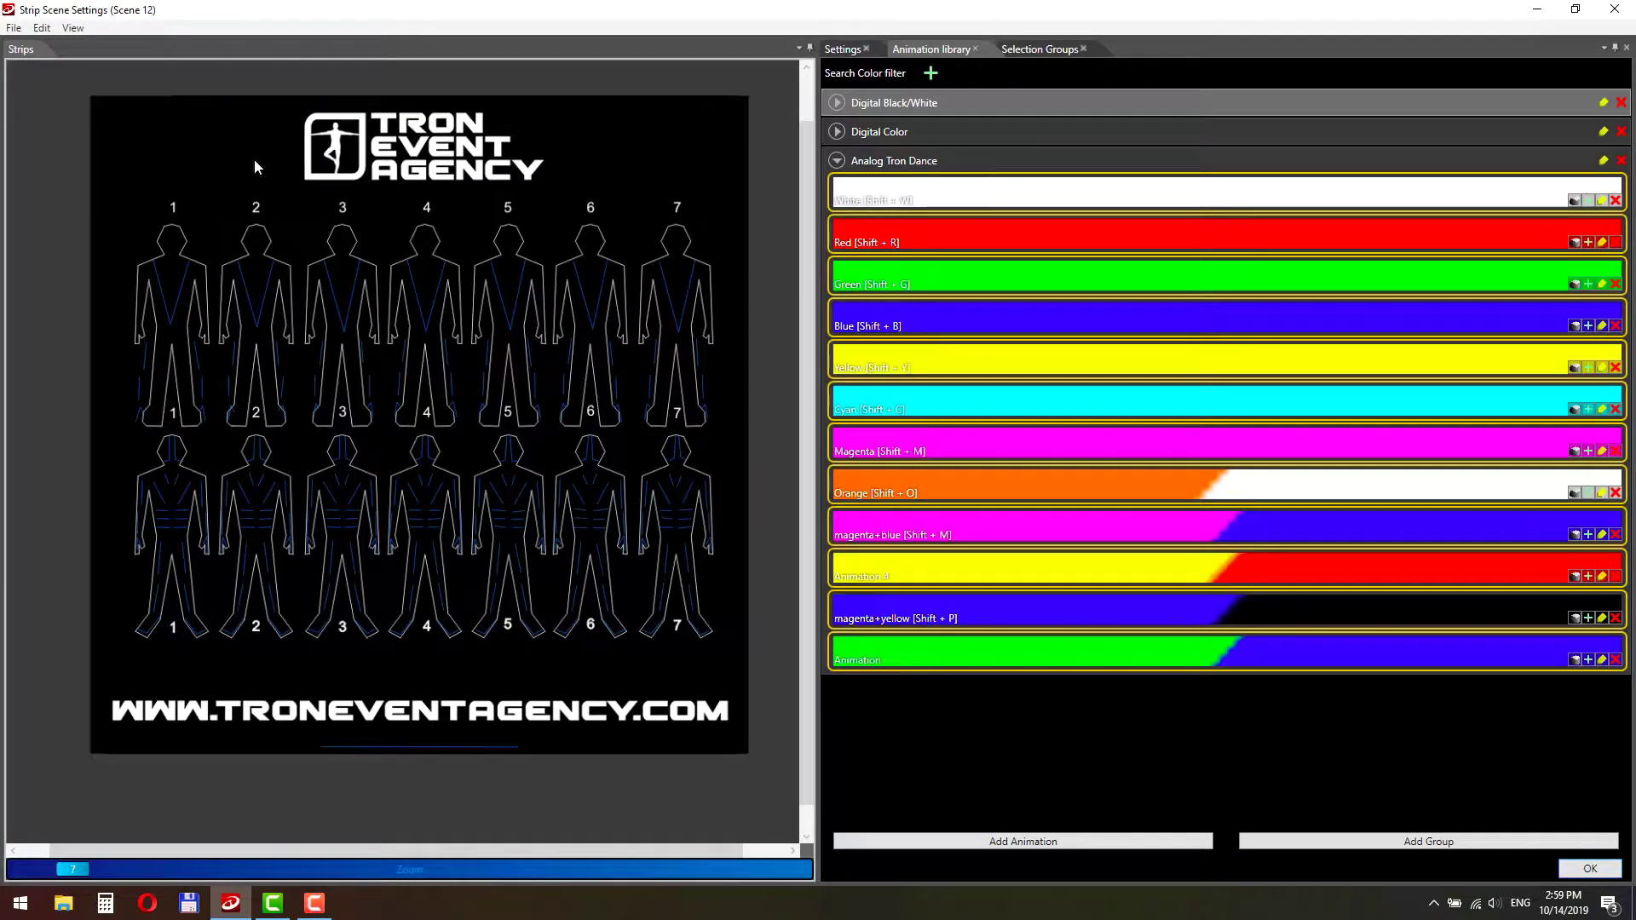
left_click_drag(131, 221, 207, 644)
left_click_drag(465, 215, 552, 645)
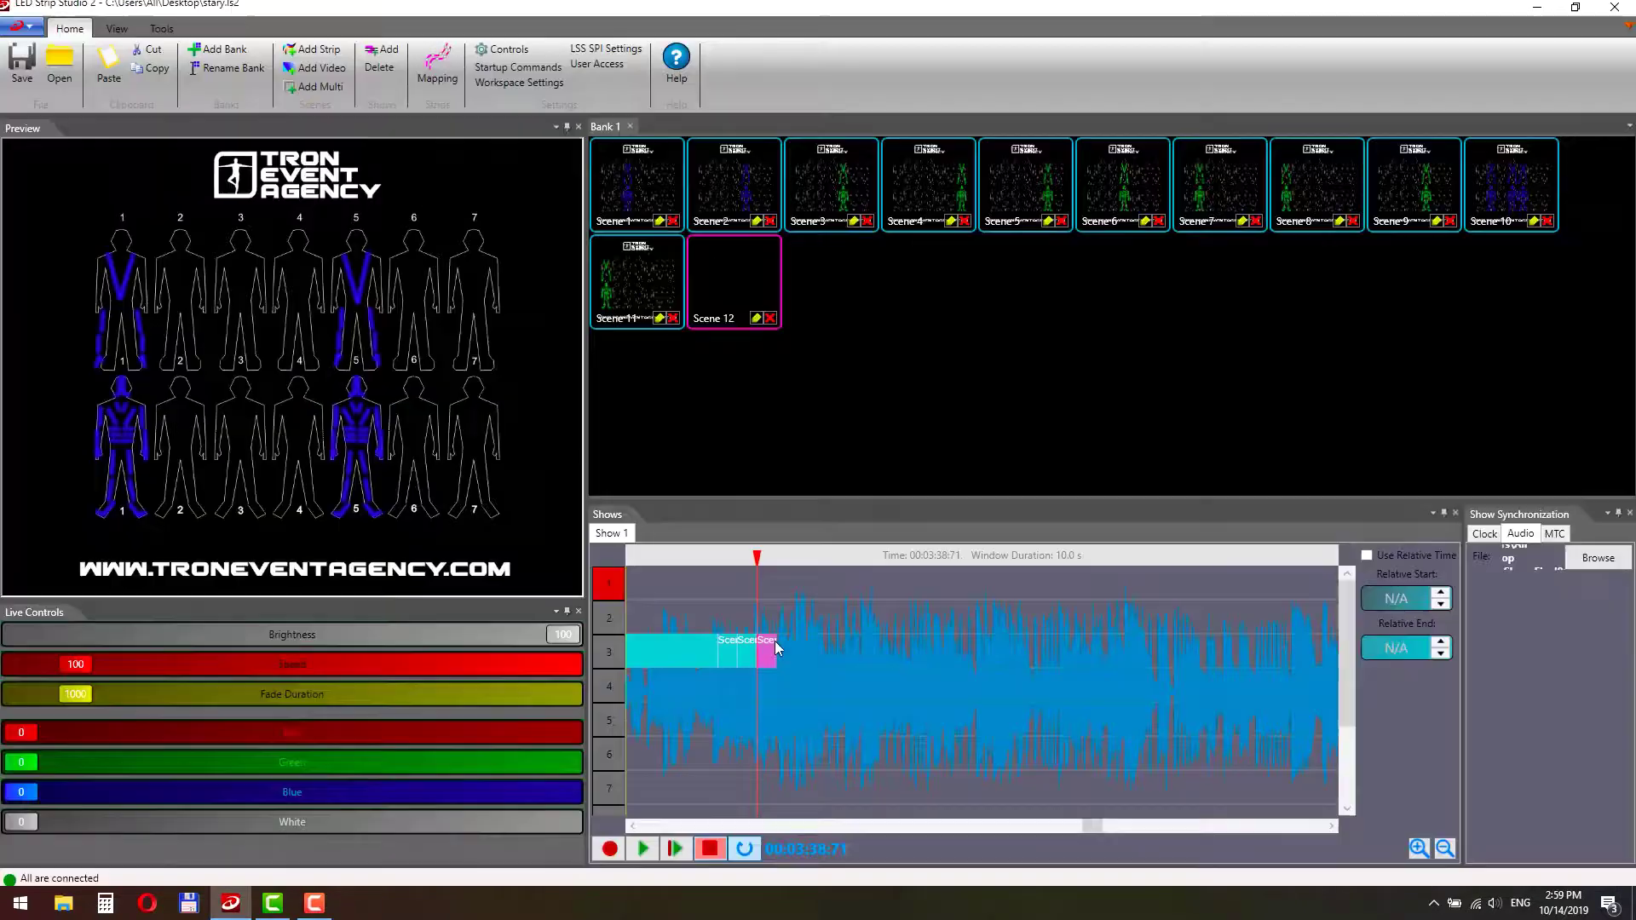
- Play the music after the short clips, and place Scene 12 directly behind them on track 3, ending at about 03:41.83
key("space")
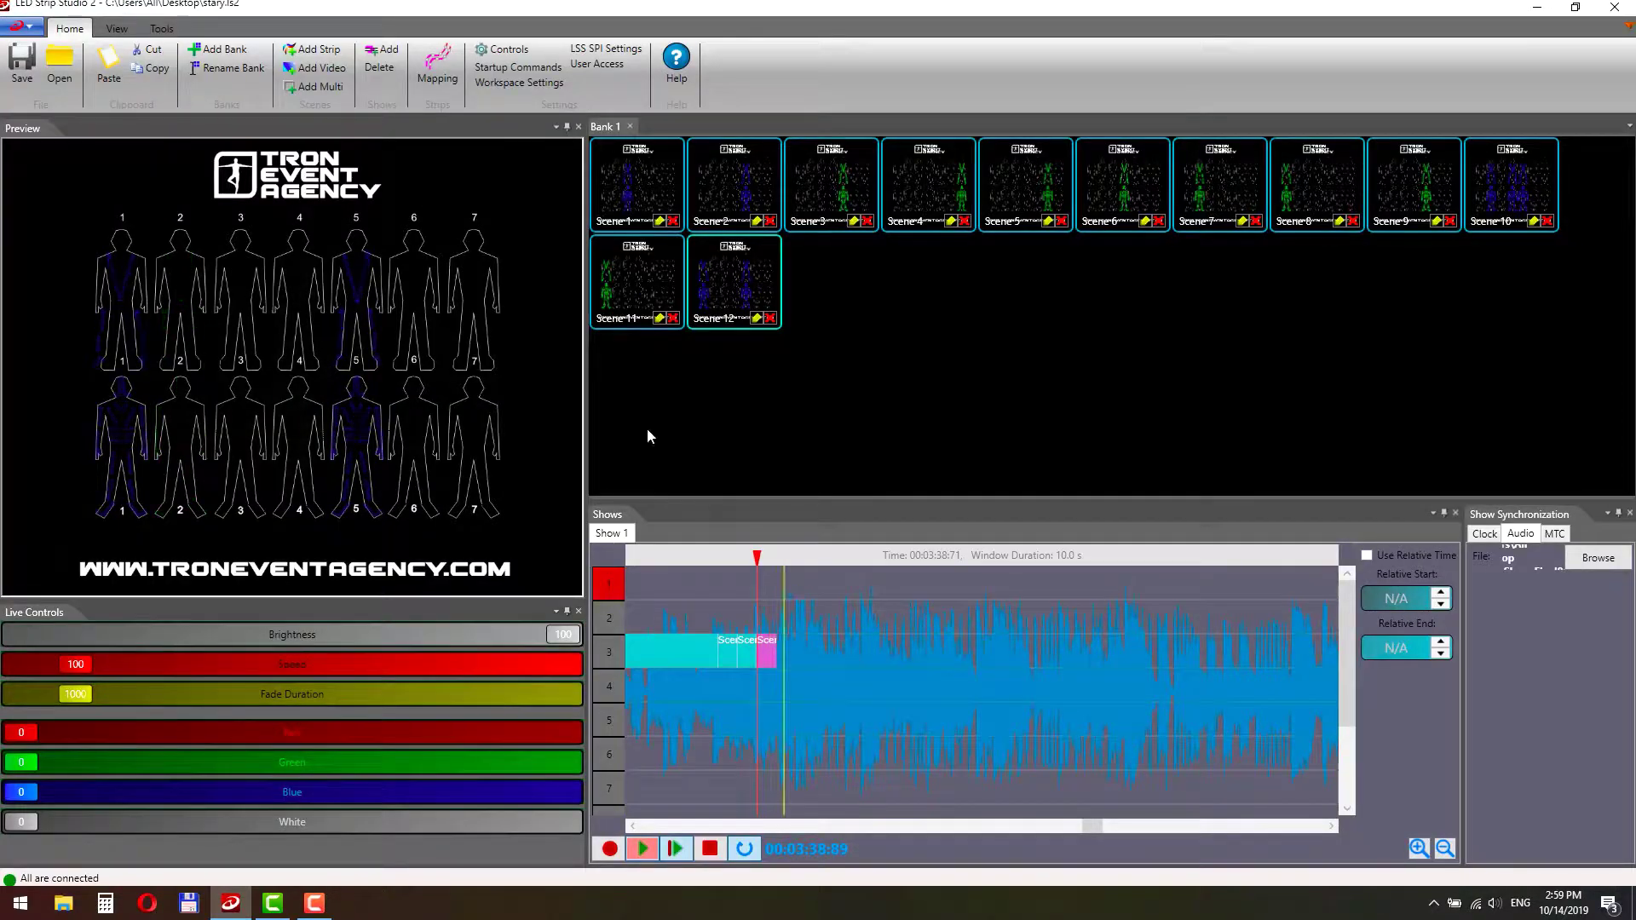
key("space")
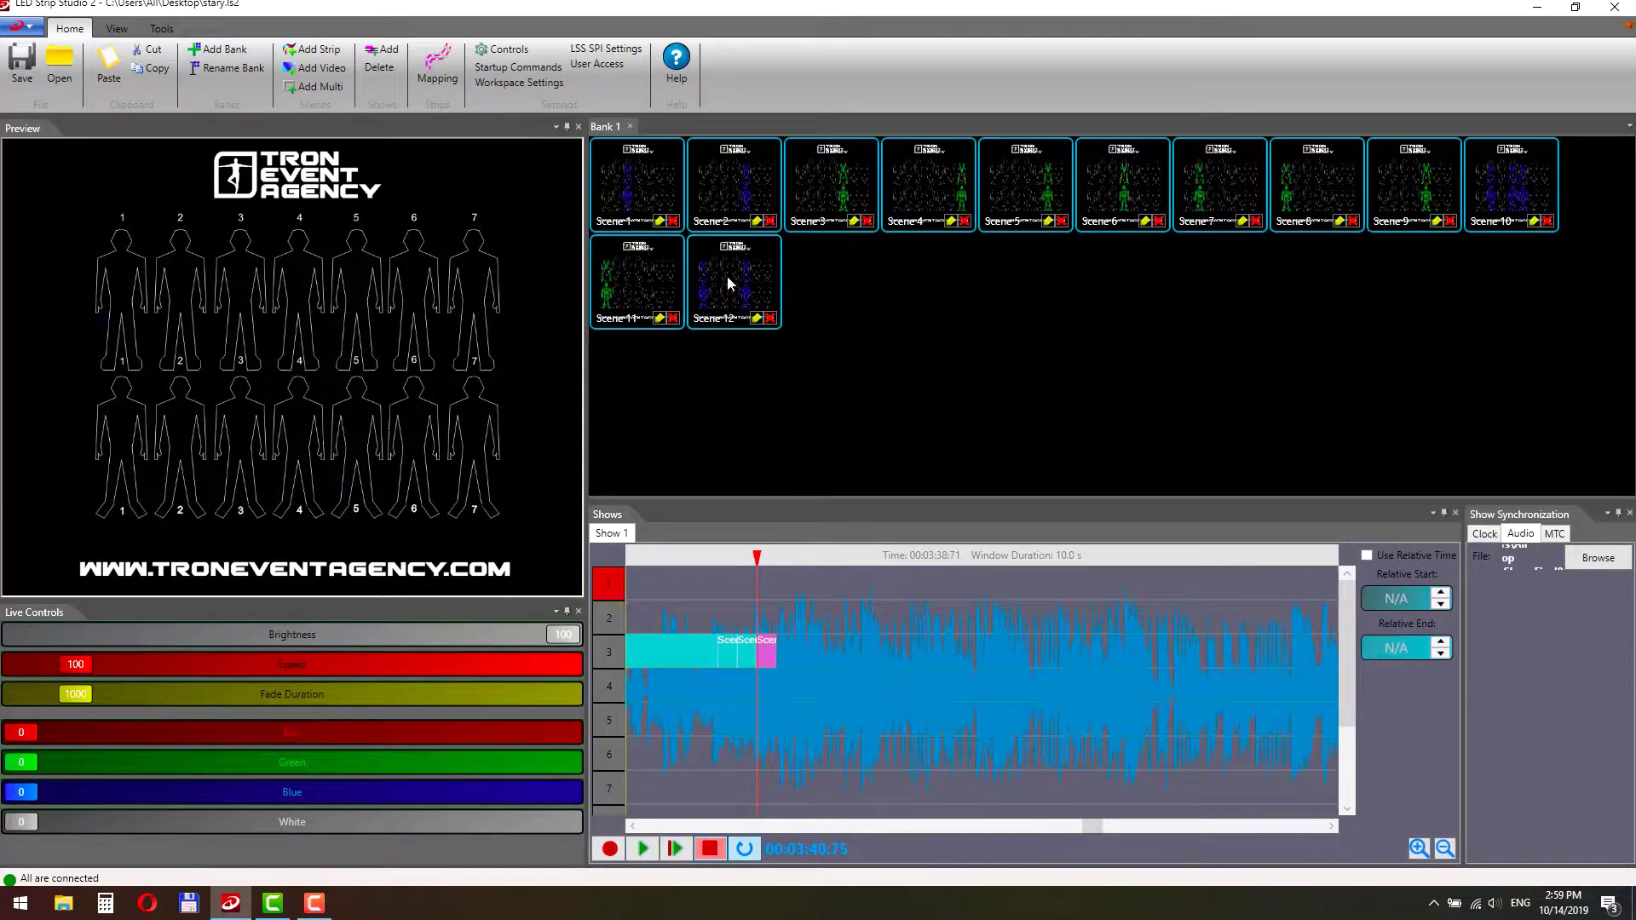
left_click_drag(728, 277, 979, 665)
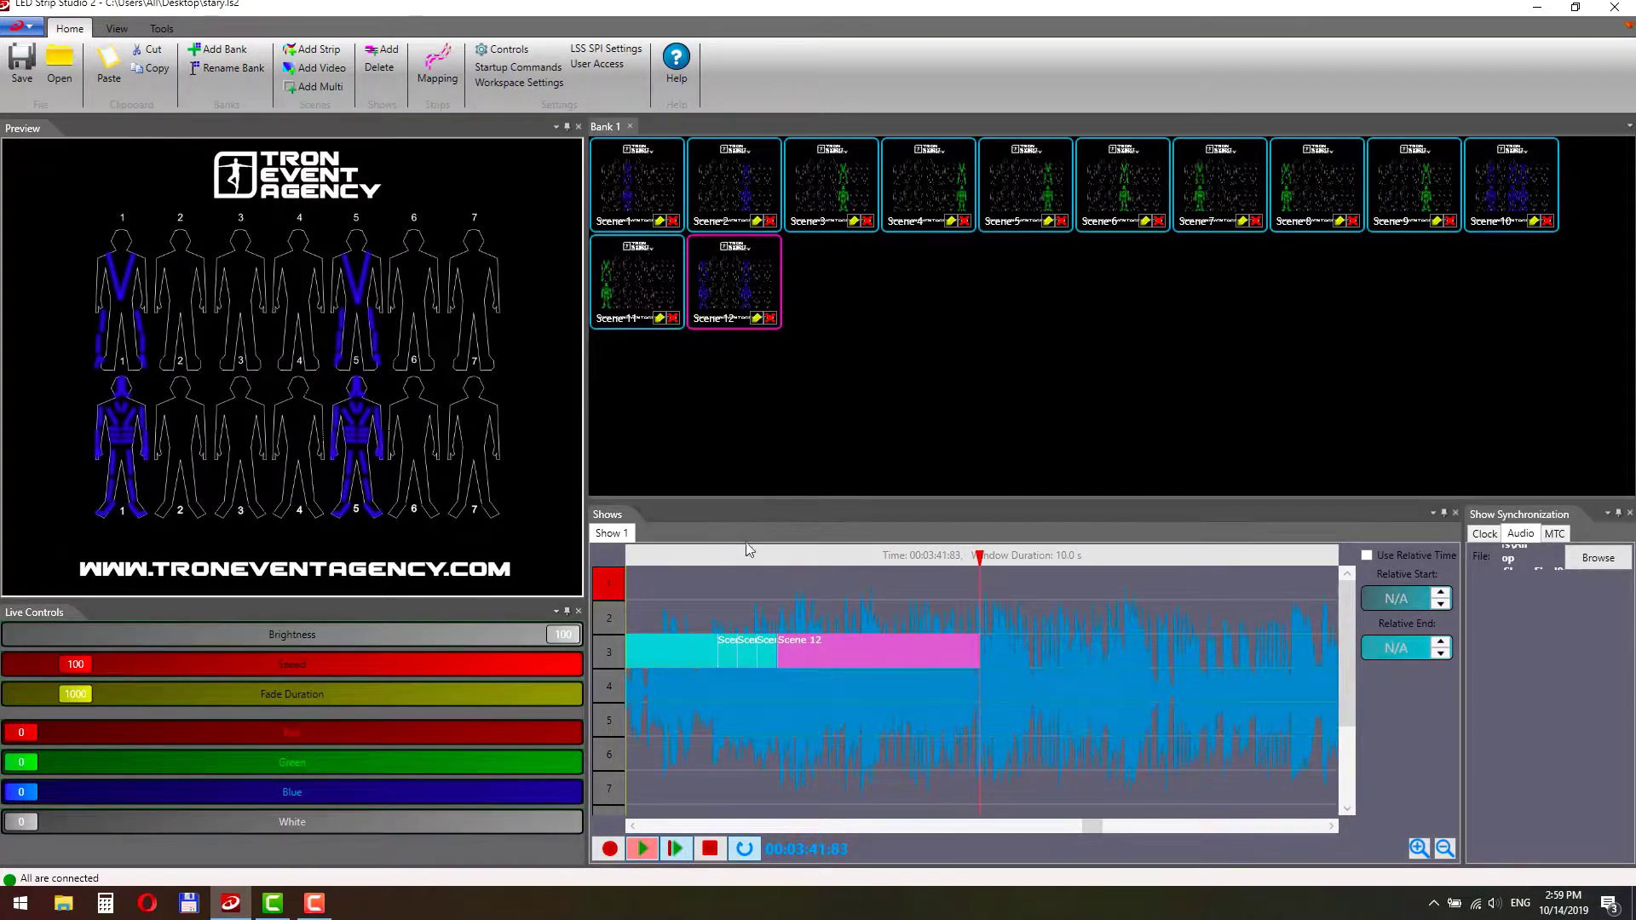
- Create a strip scene with dancers 2 and 6 in blue
left_click(317, 49)
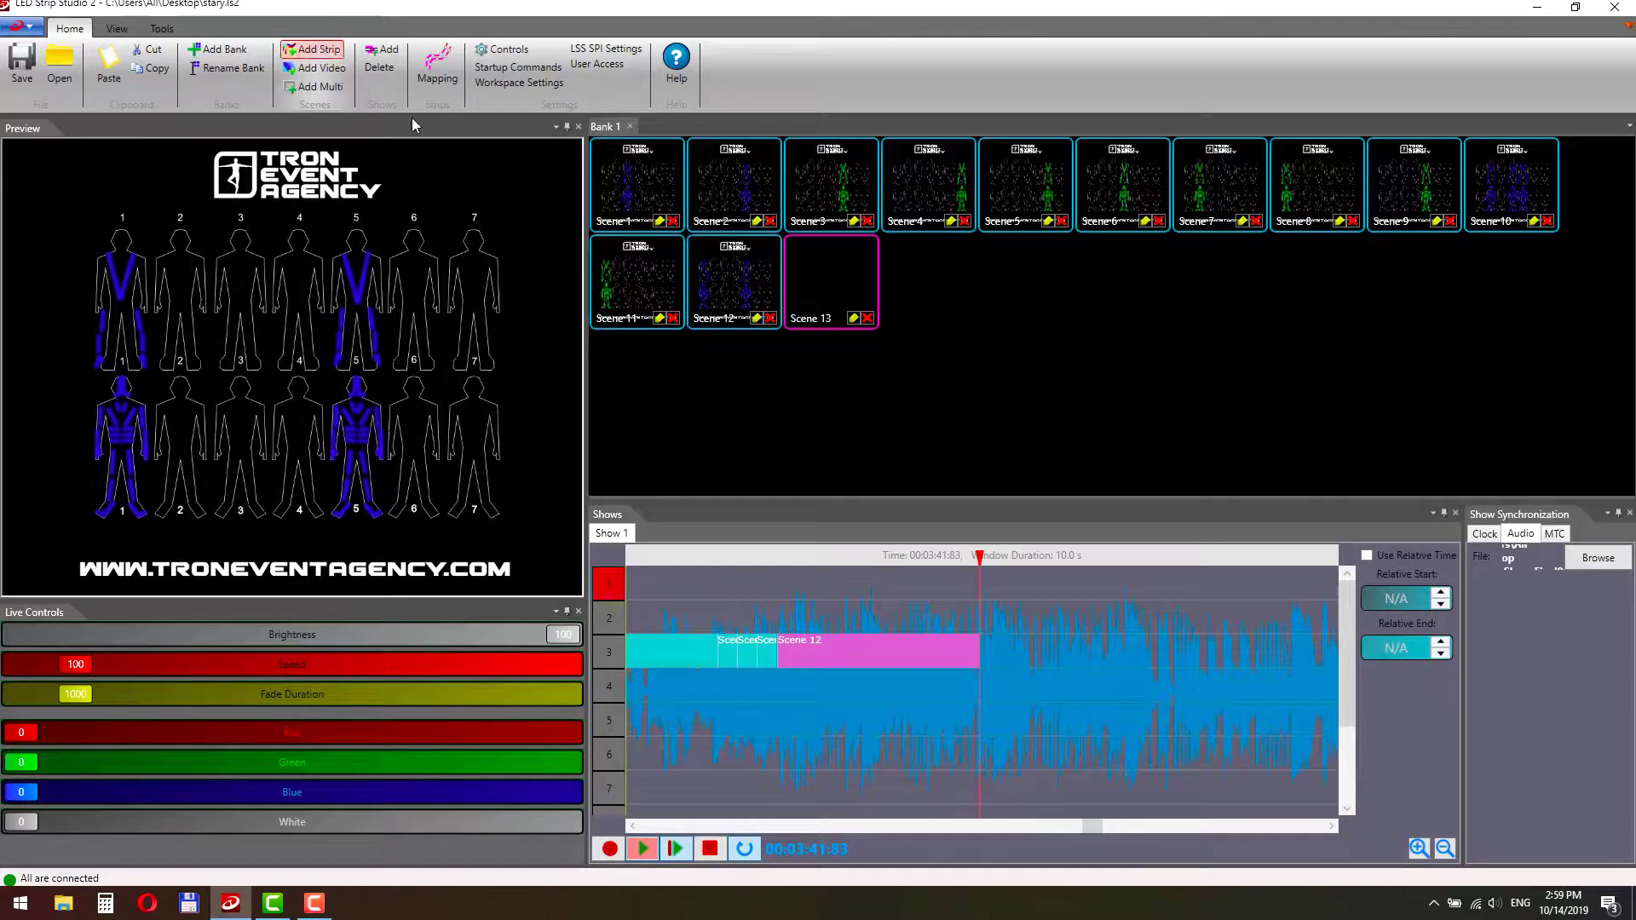
double_click(836, 288)
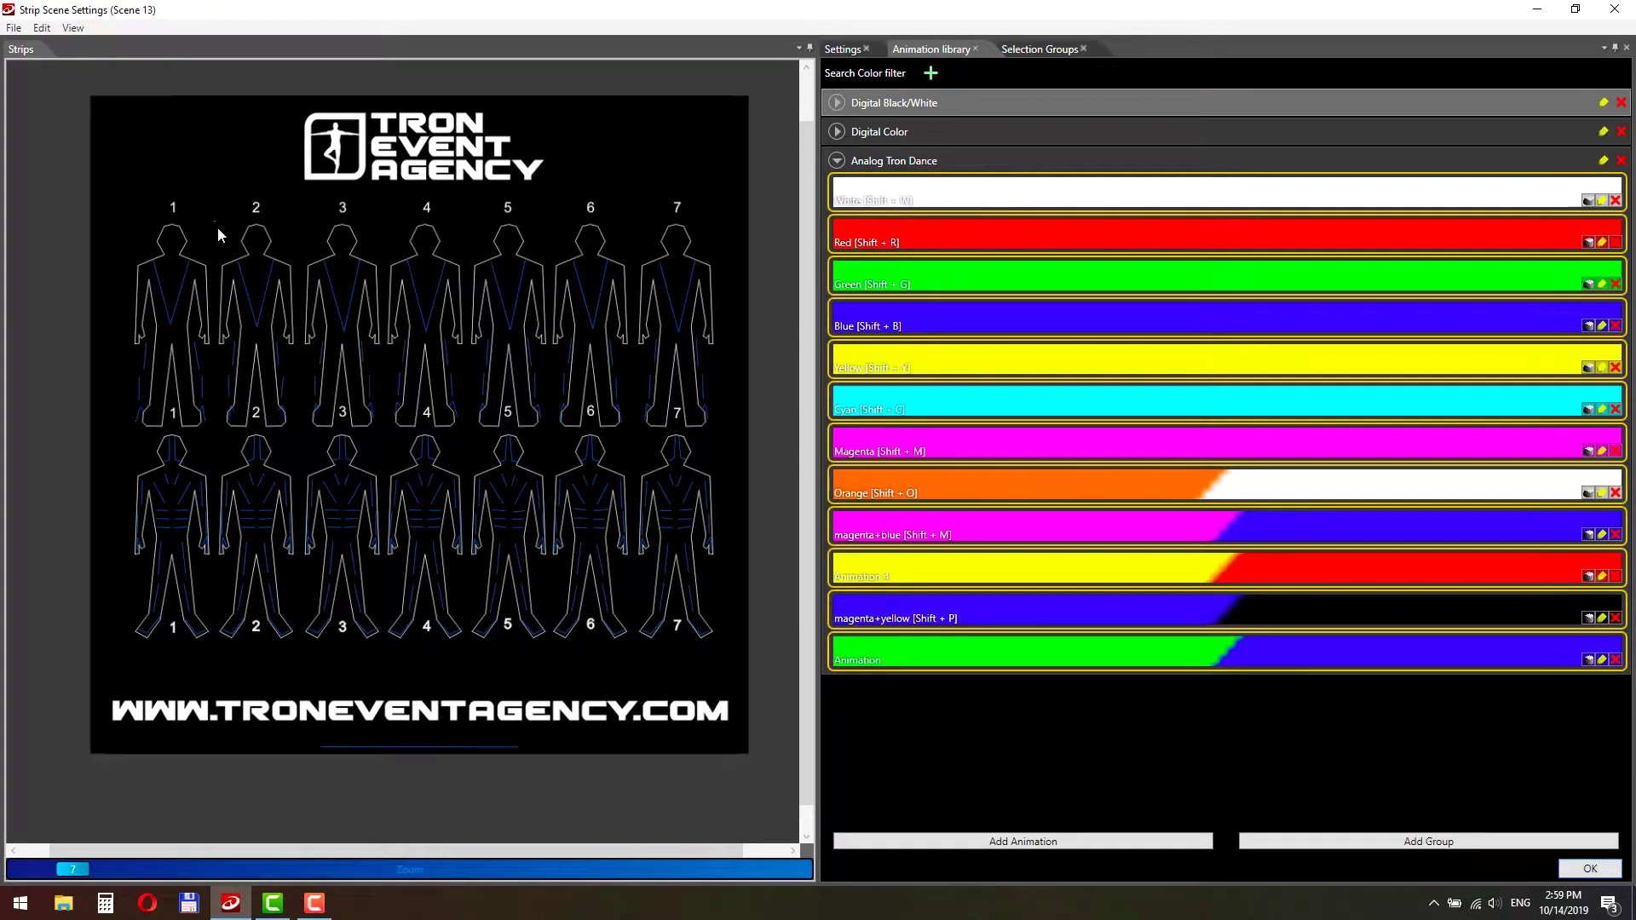
left_click_drag(215, 223, 294, 636)
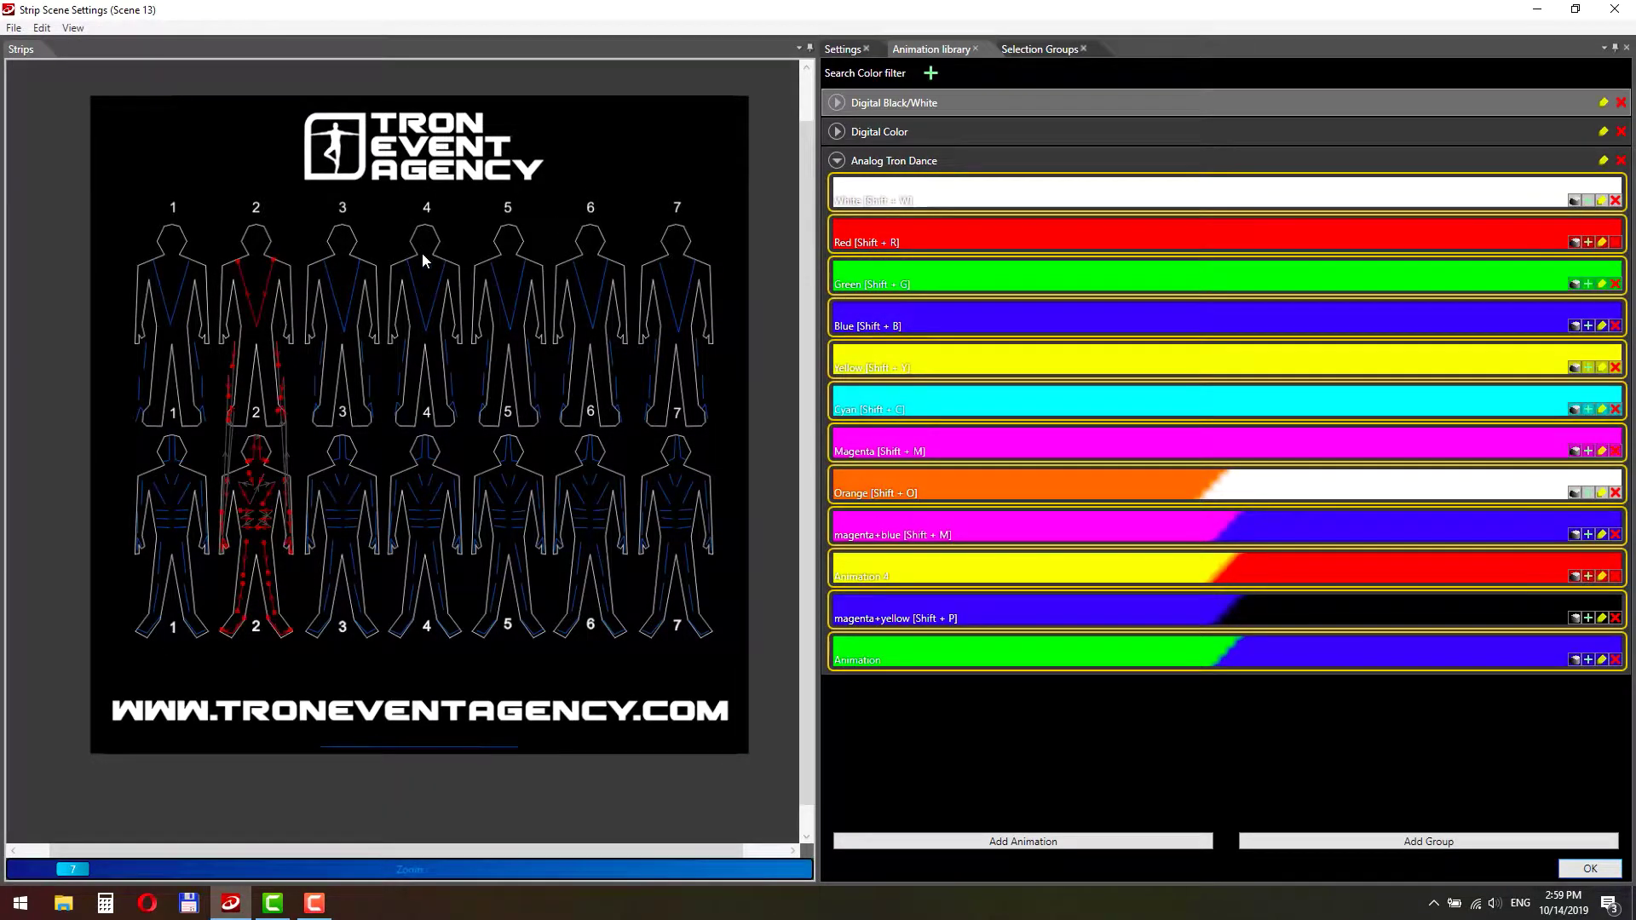
left_click_drag(556, 216, 630, 656)
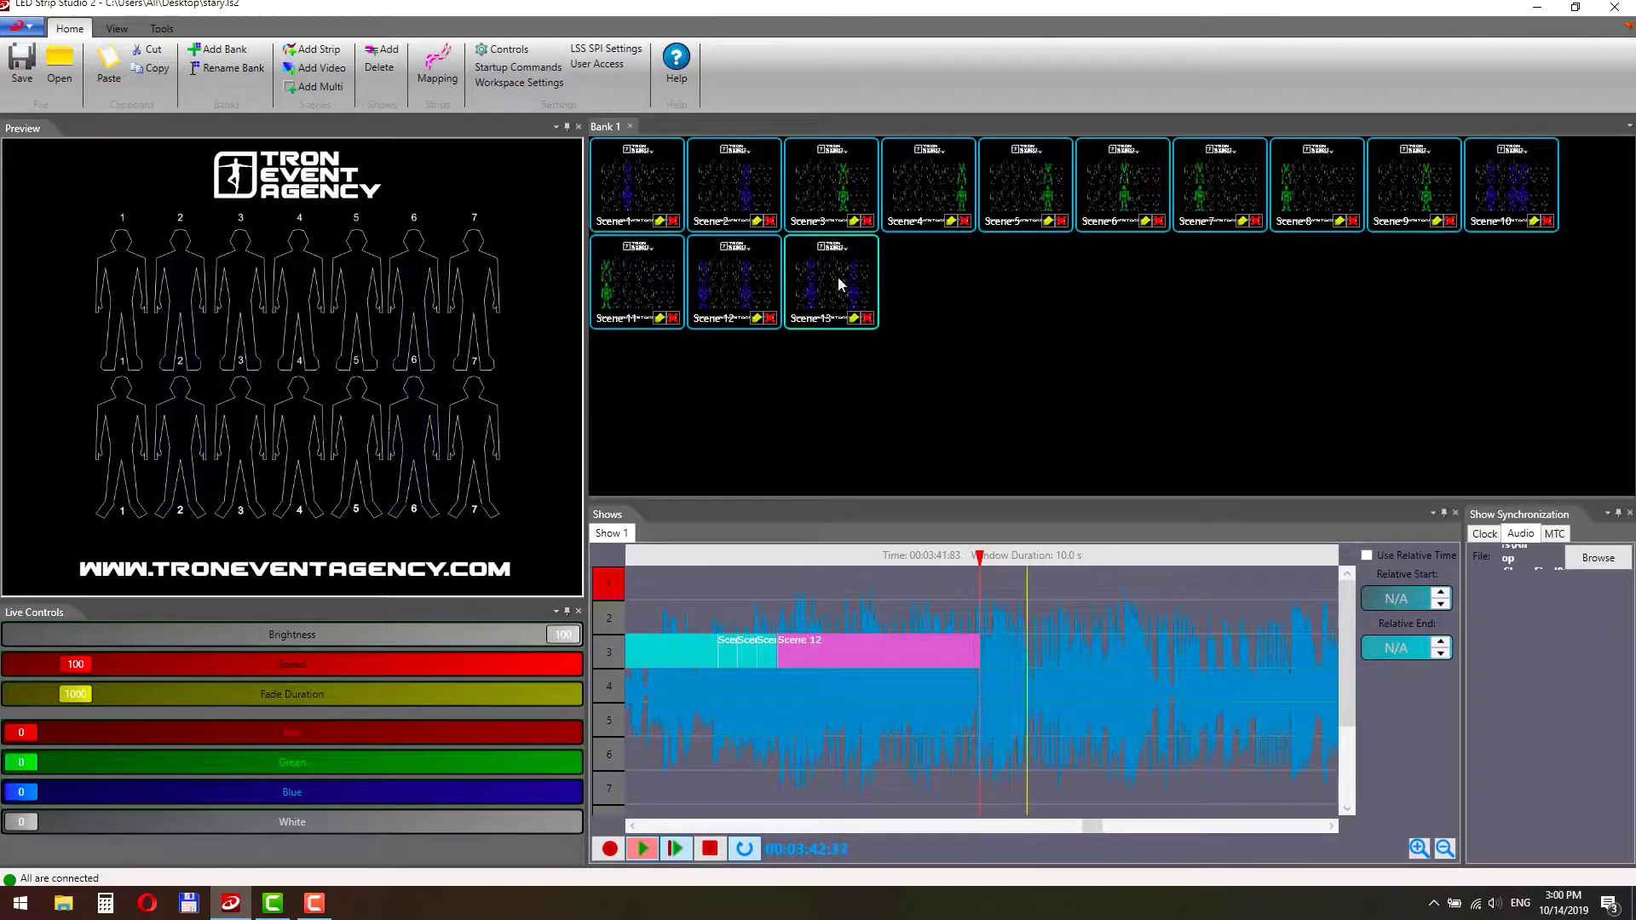
- Place Scene 13 on track 4 beneath the later part of Scene 12, ending at about 03:41.83
left_click_drag(837, 281, 980, 681)
left_click(862, 687)
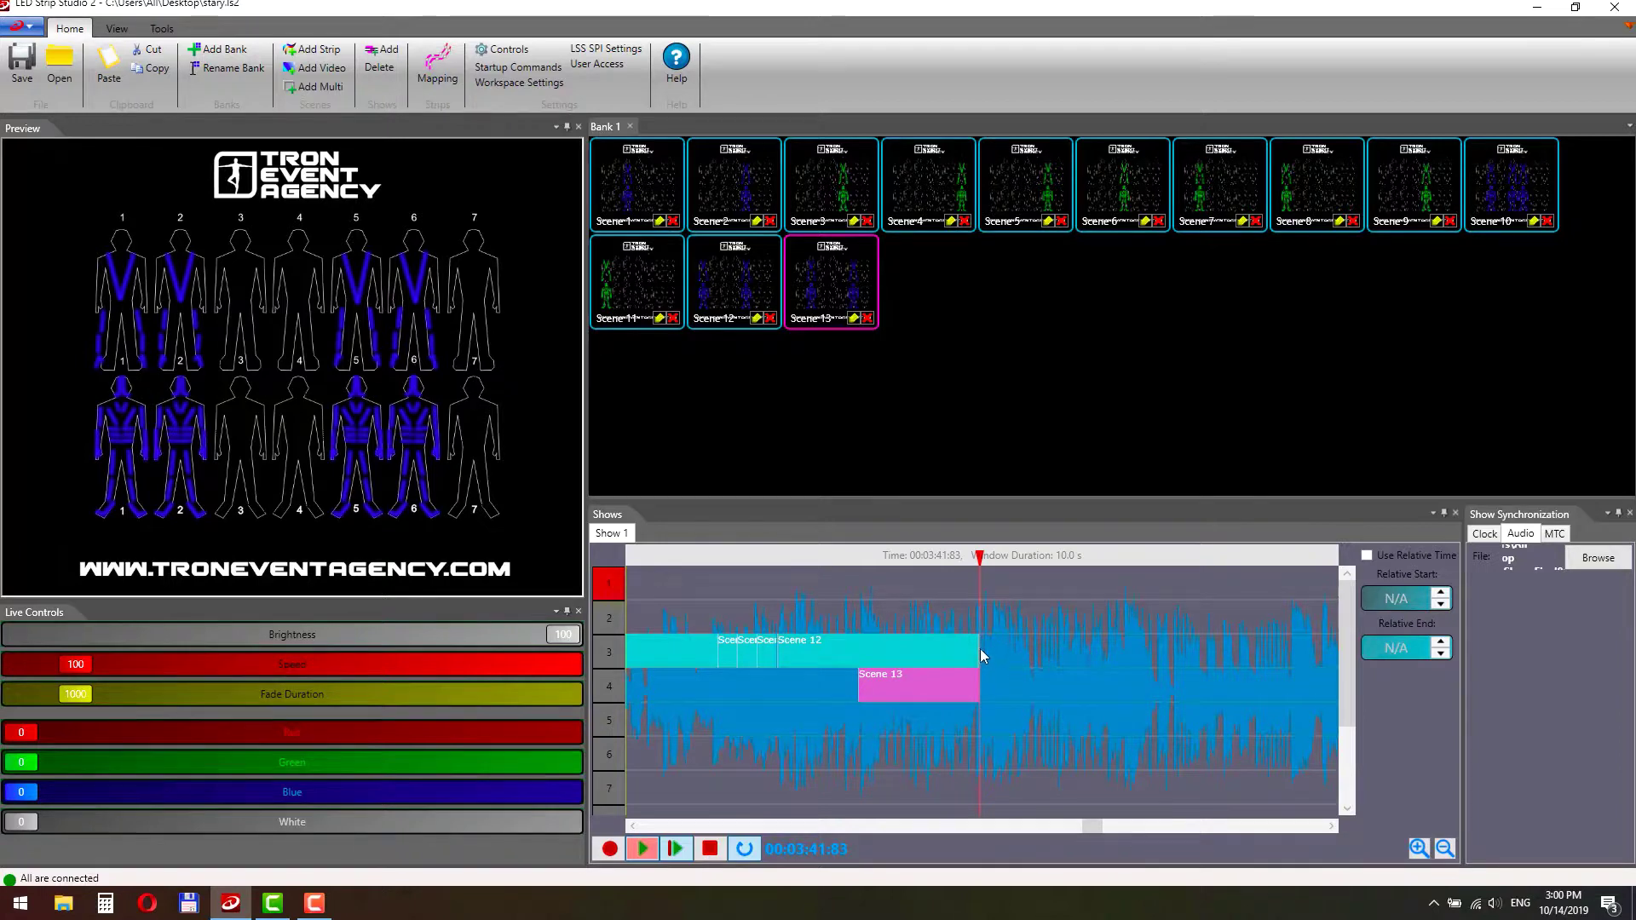
- Create a strip scene with dancers 4 and 7 in blue, and place it on track 5 beneath the later part of Scene 13
left_click(313, 49)
double_click(943, 279)
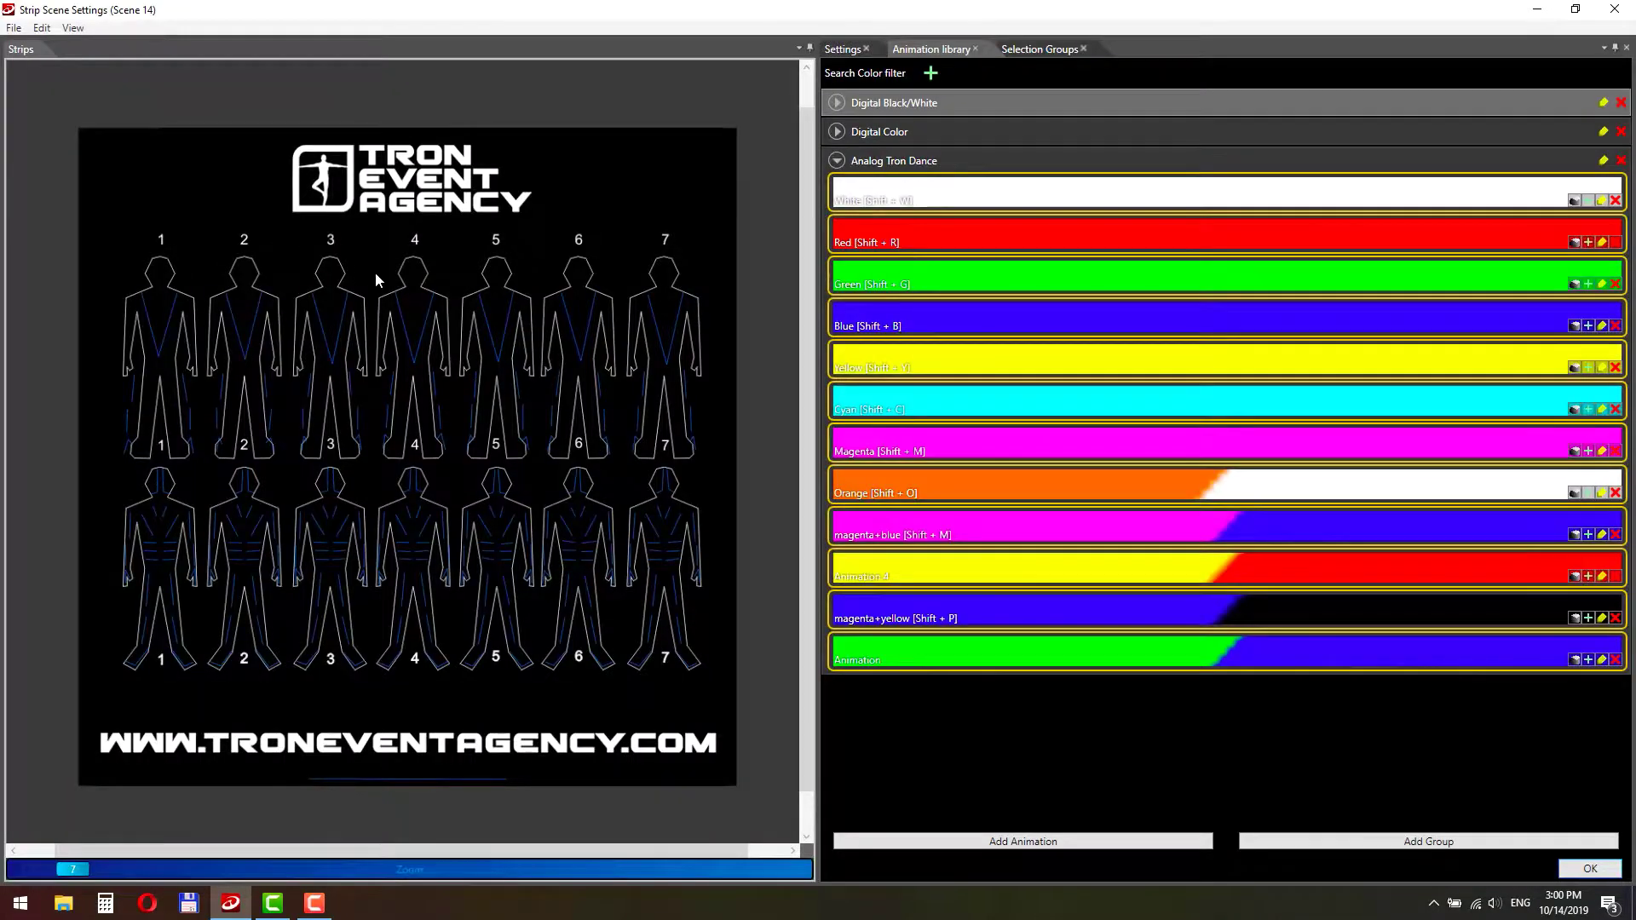
left_click_drag(378, 272, 451, 680)
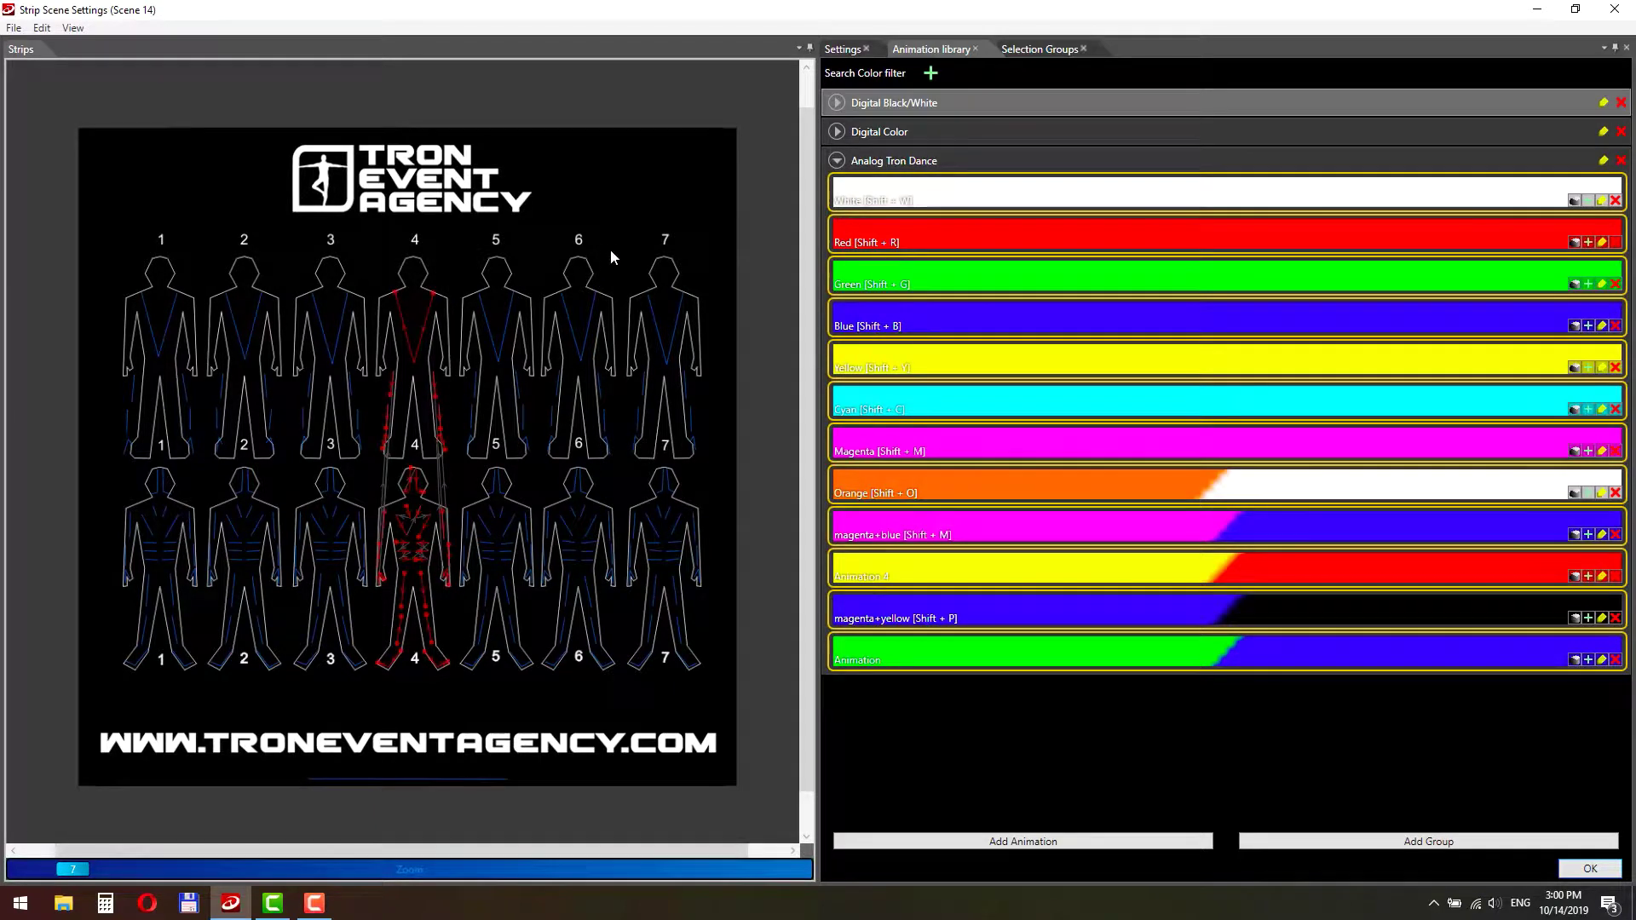
left_click_drag(643, 267, 709, 692)
left_click(1118, 656)
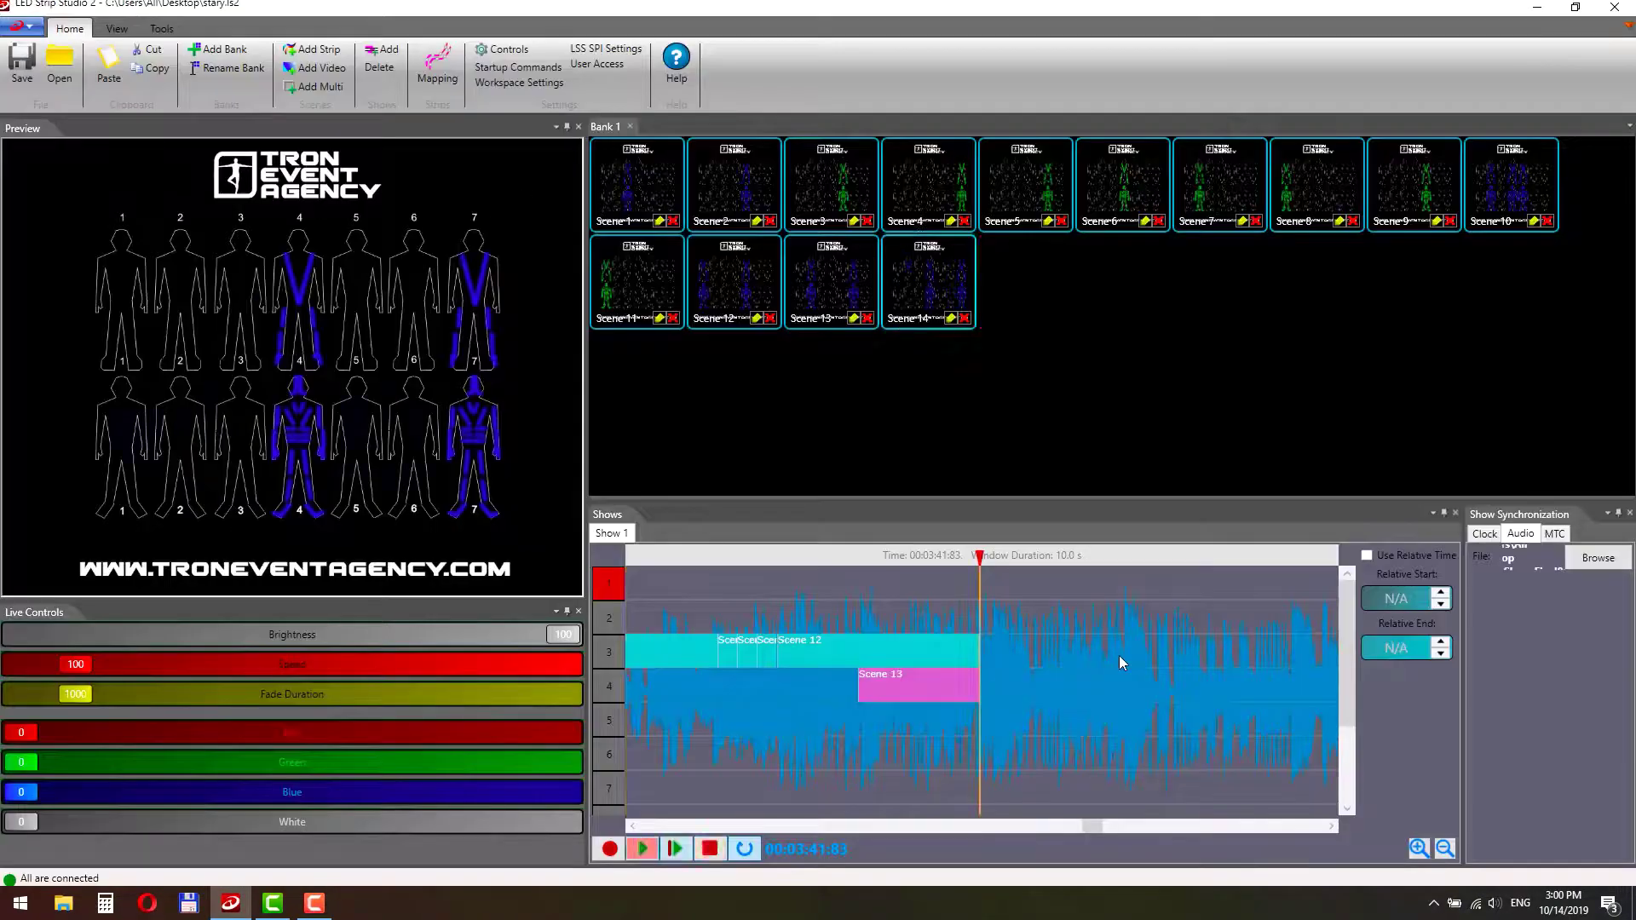
left_click_drag(969, 296, 979, 718)
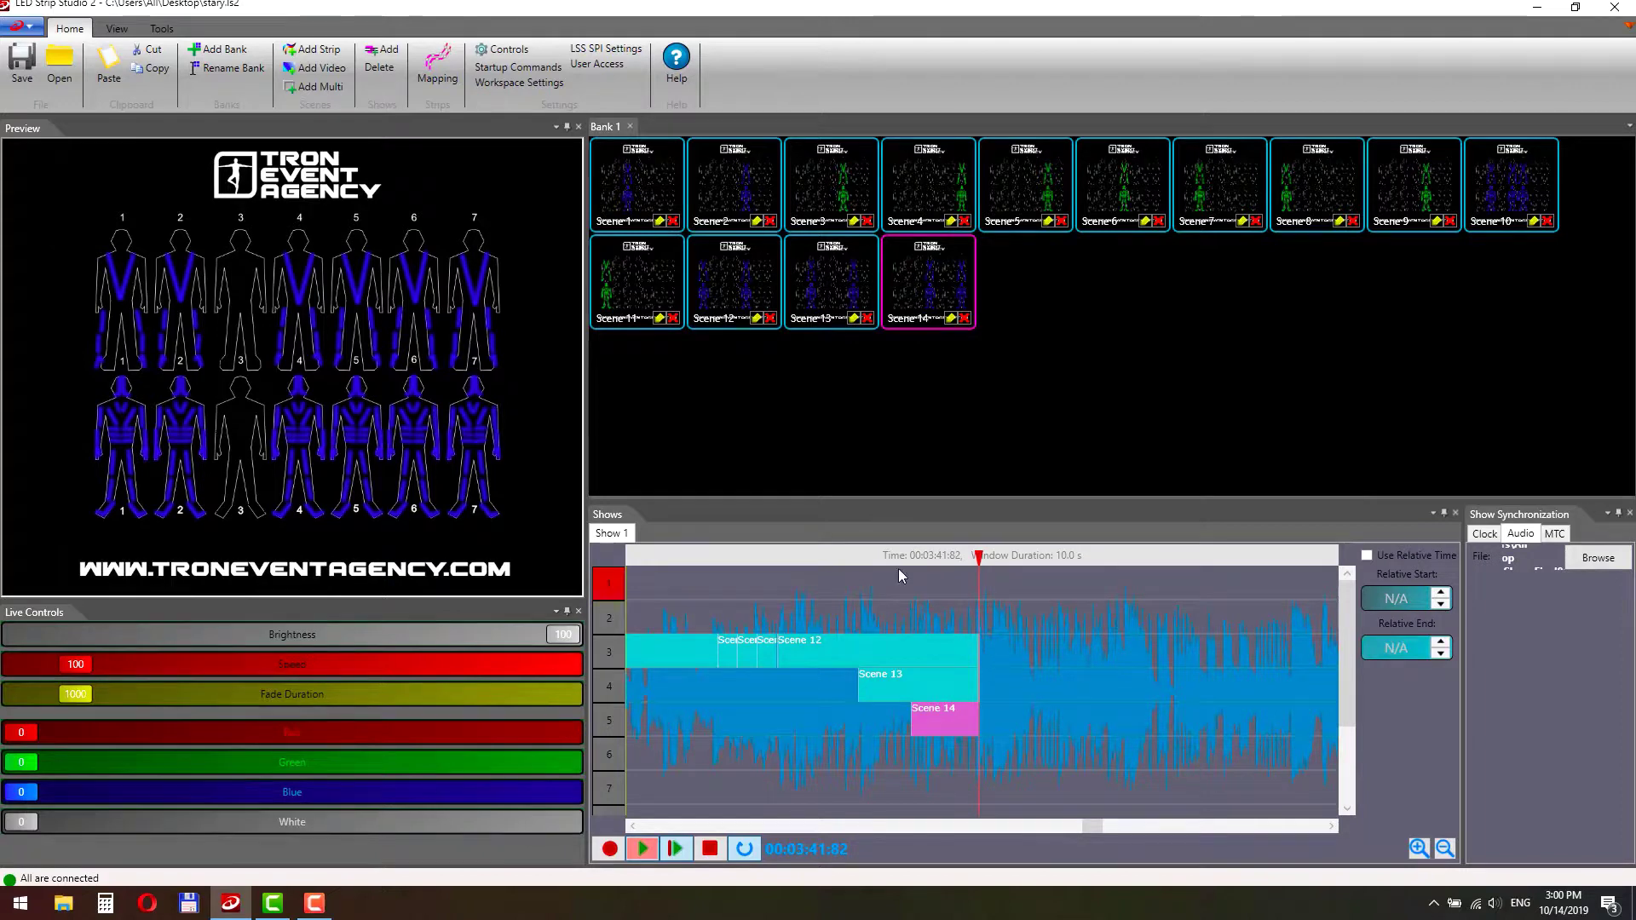
- Create a strip scene with dancers 1, 2, 4, 5 and 6 in green, and place it on track 3 after Scene 12, ending at about 03:42.32
left_click(317, 50)
double_click(1019, 285)
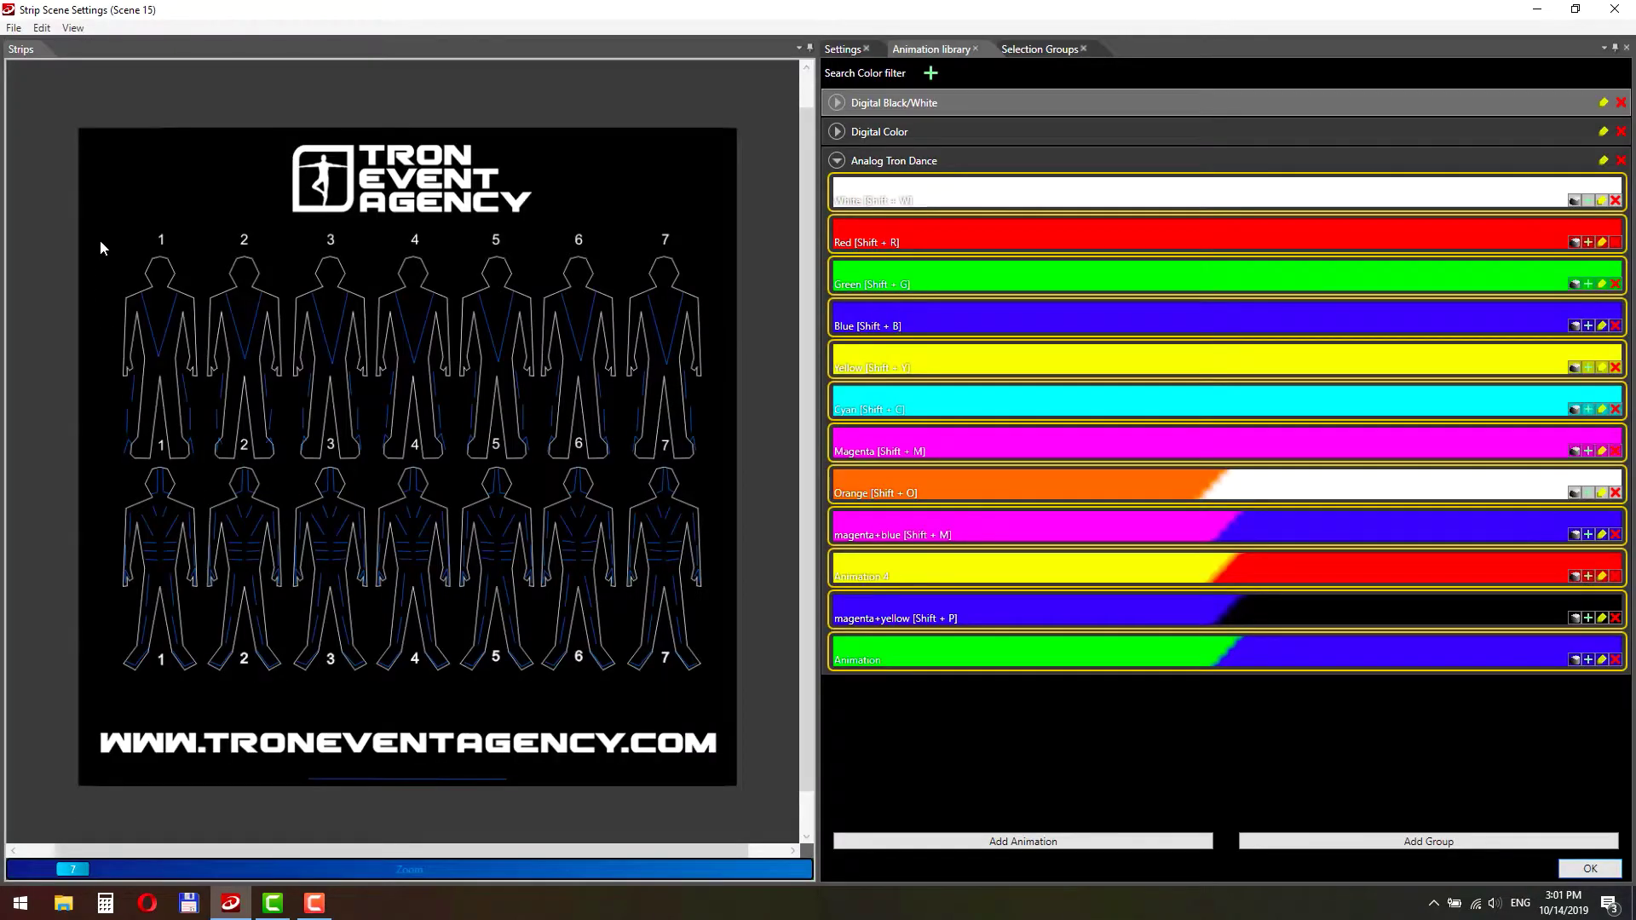
left_click_drag(120, 245, 286, 683)
left_click_drag(378, 251, 611, 712)
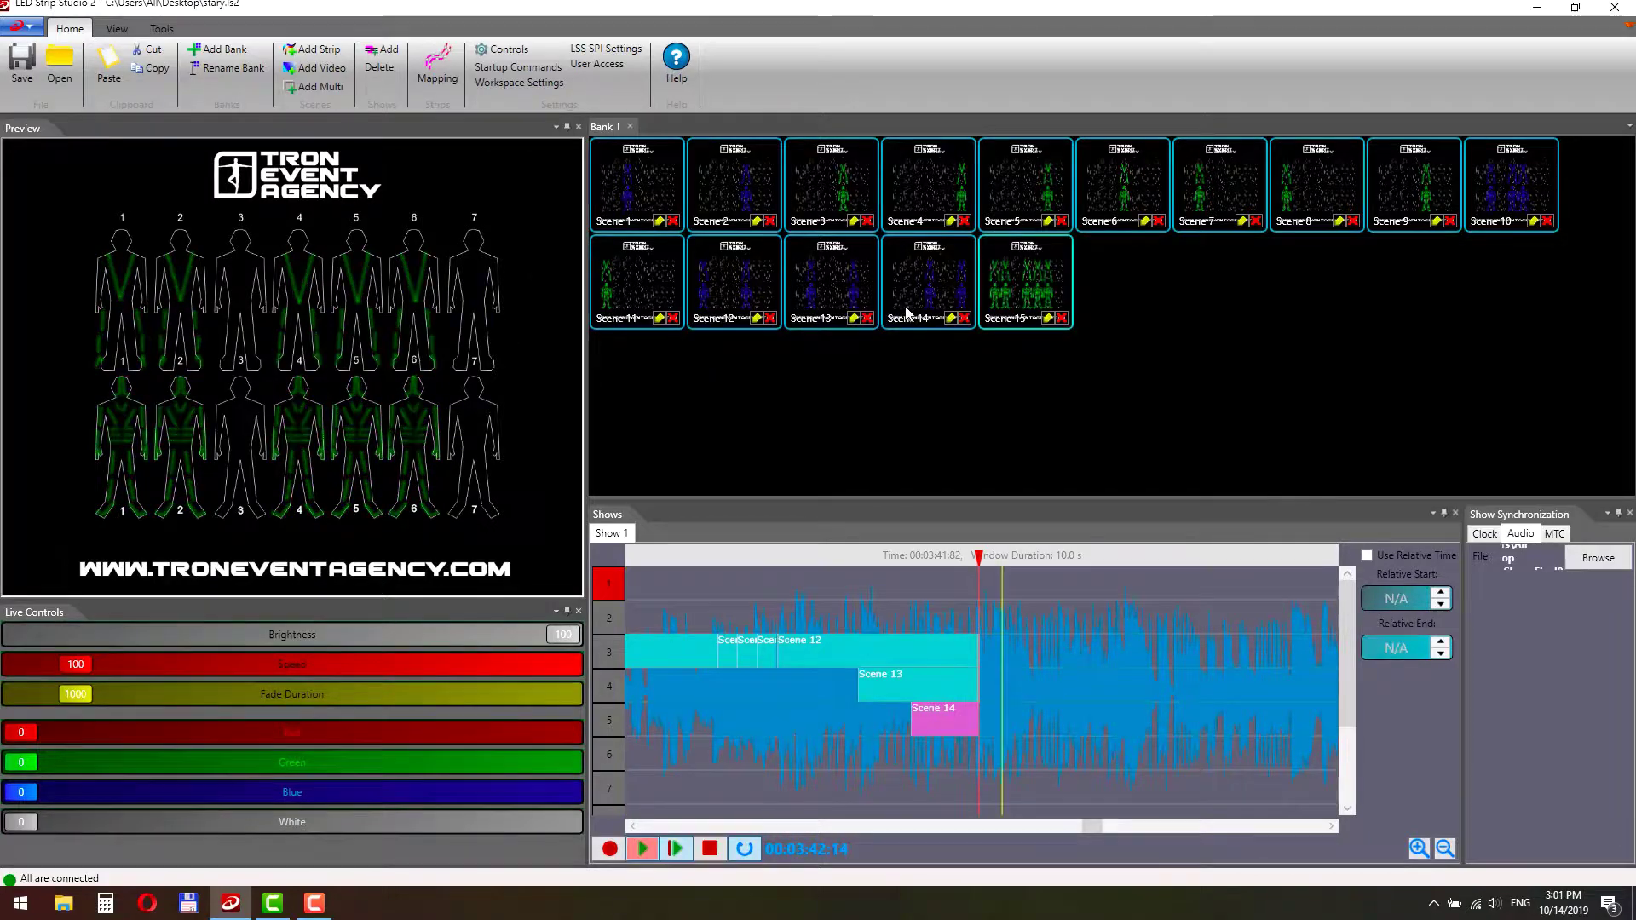
left_click_drag(1025, 288, 1015, 651)
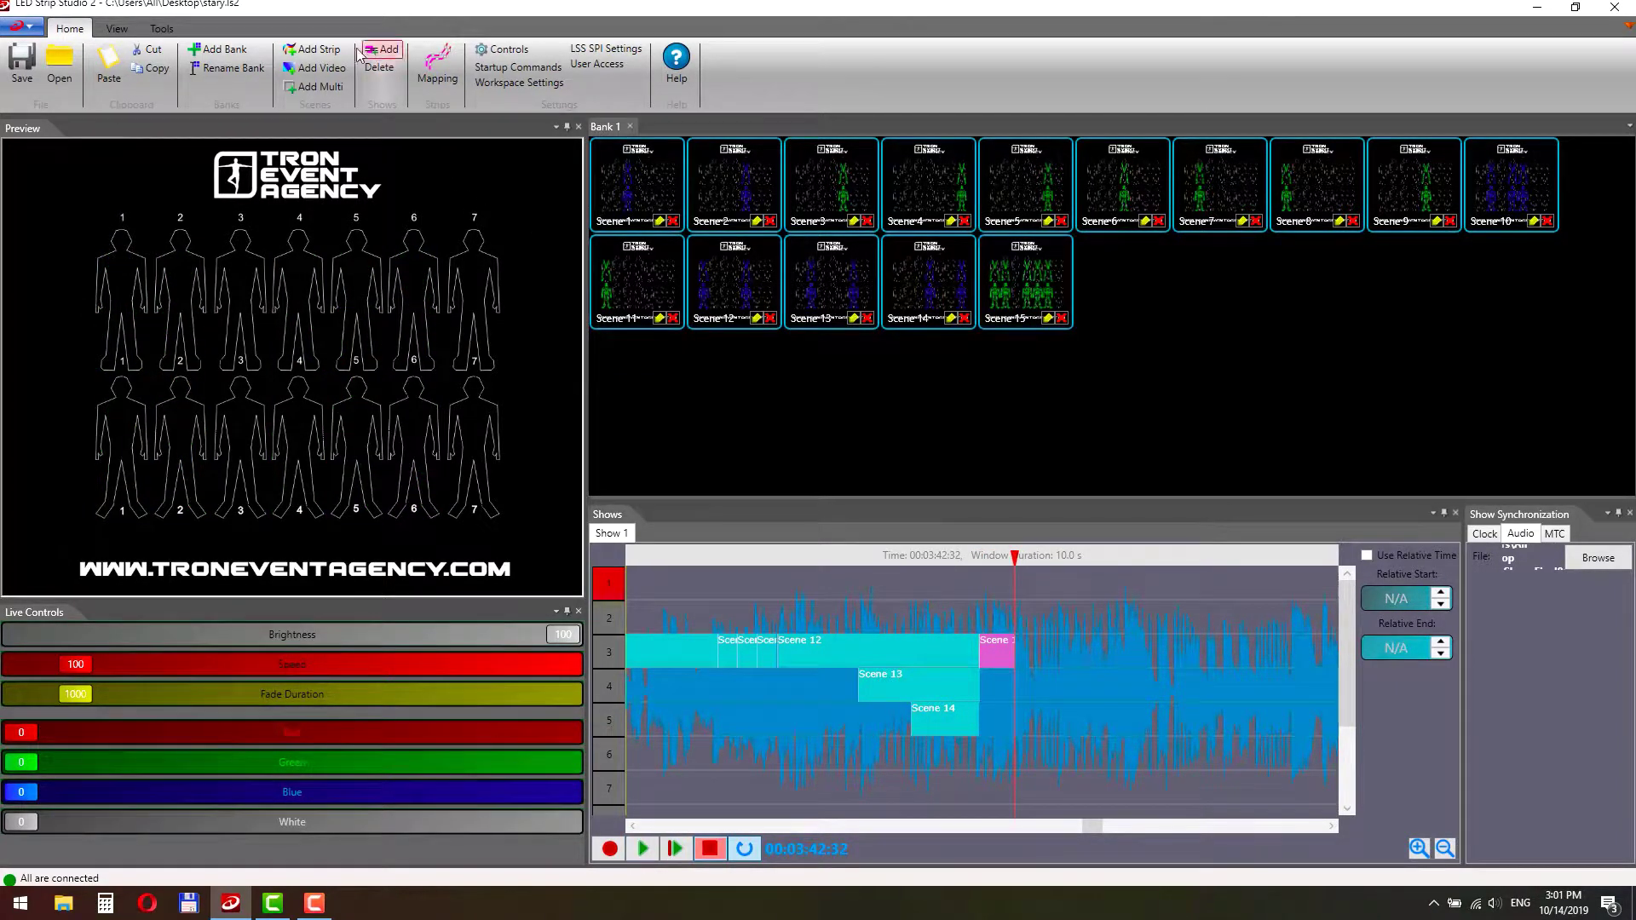
- Create a video scene and add a Color Effects image generator to it
left_click(315, 72)
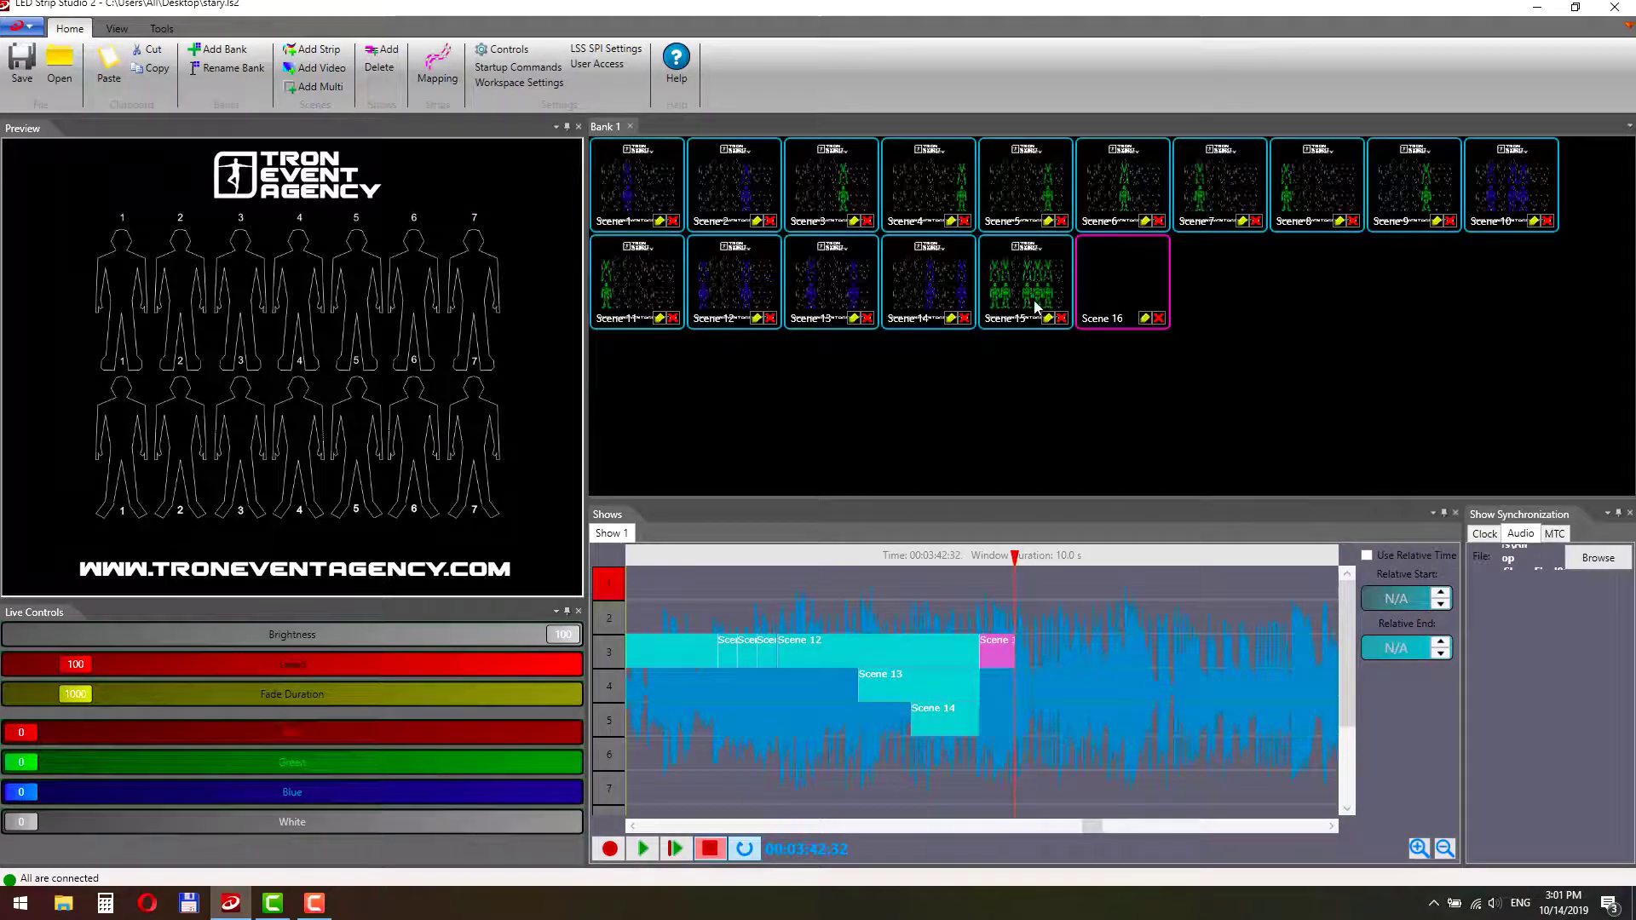
left_click(1152, 316)
left_click(836, 460)
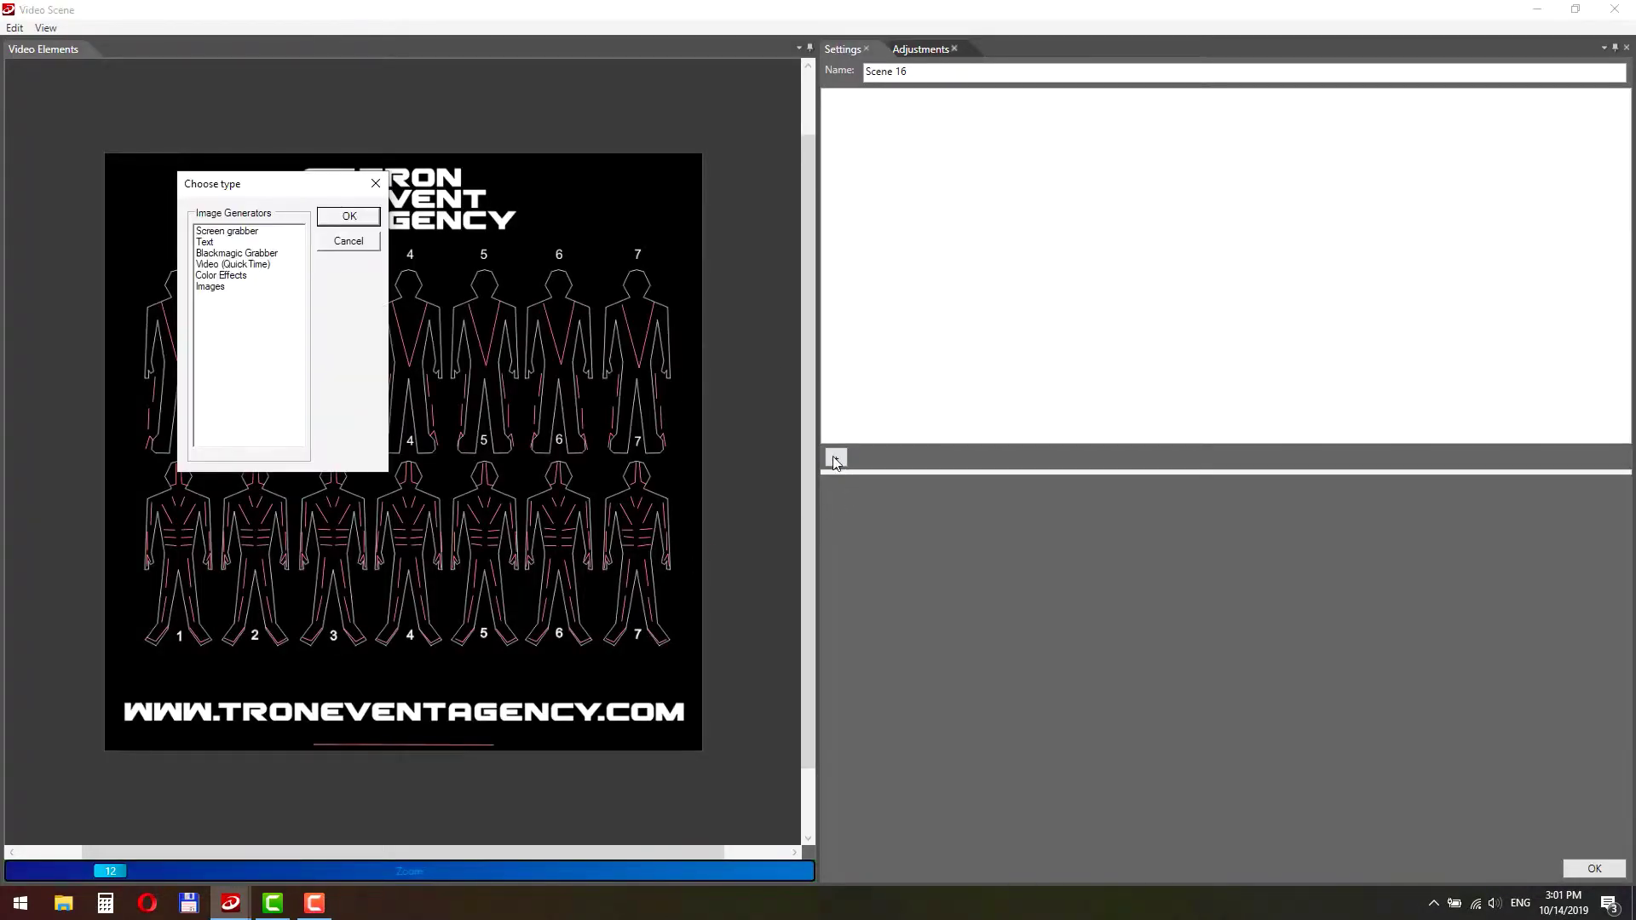
left_click(221, 276)
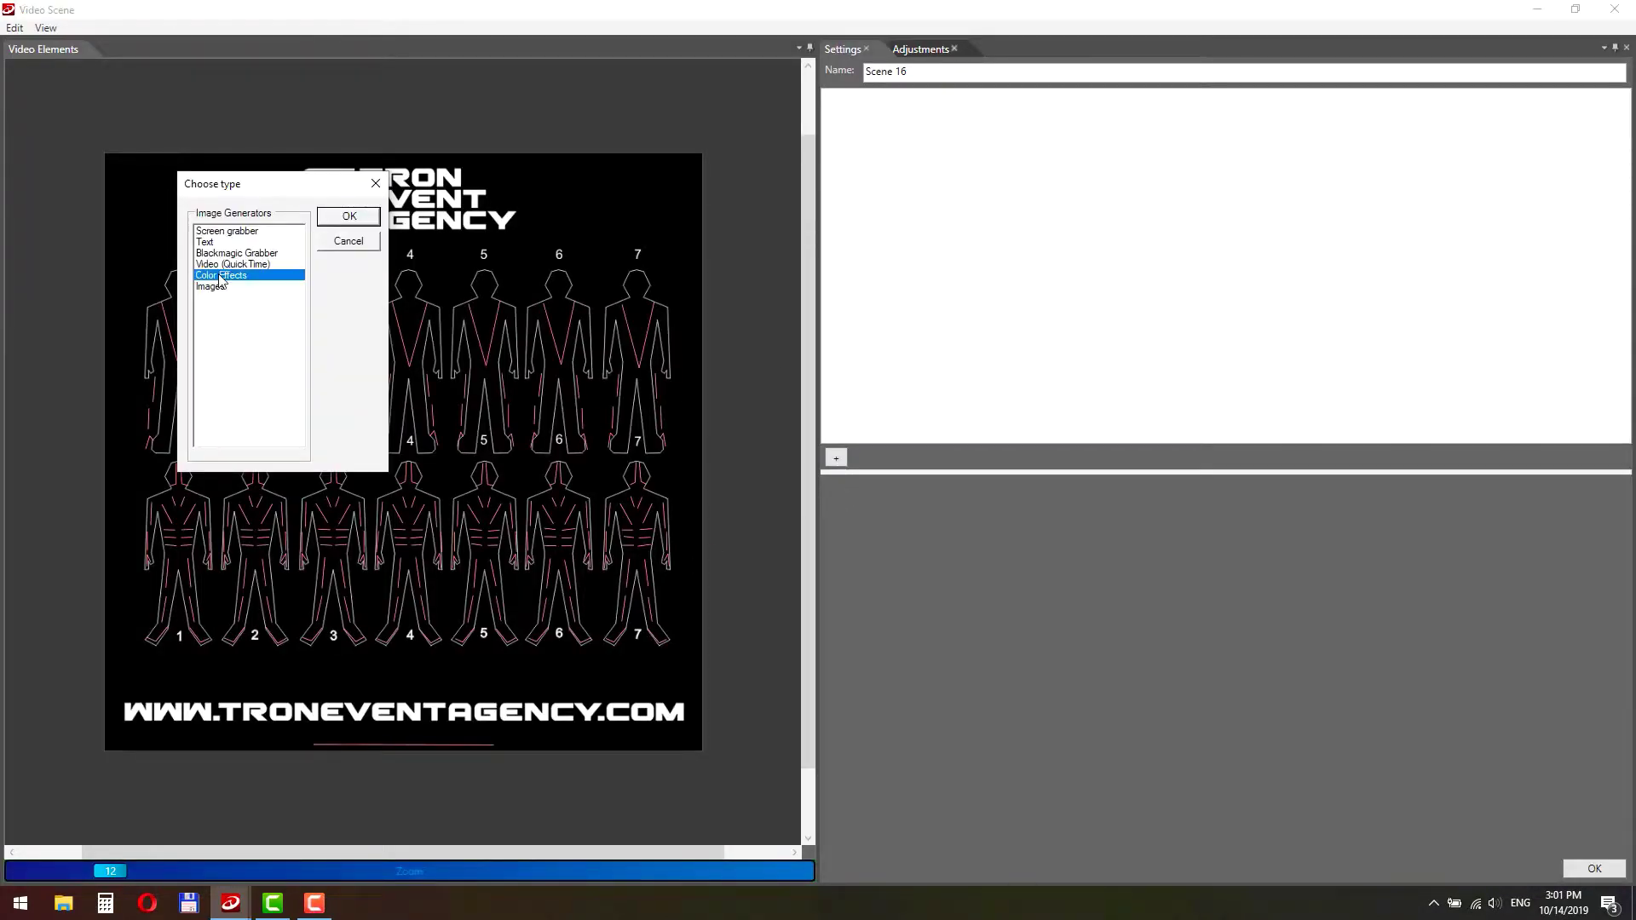
left_click(348, 215)
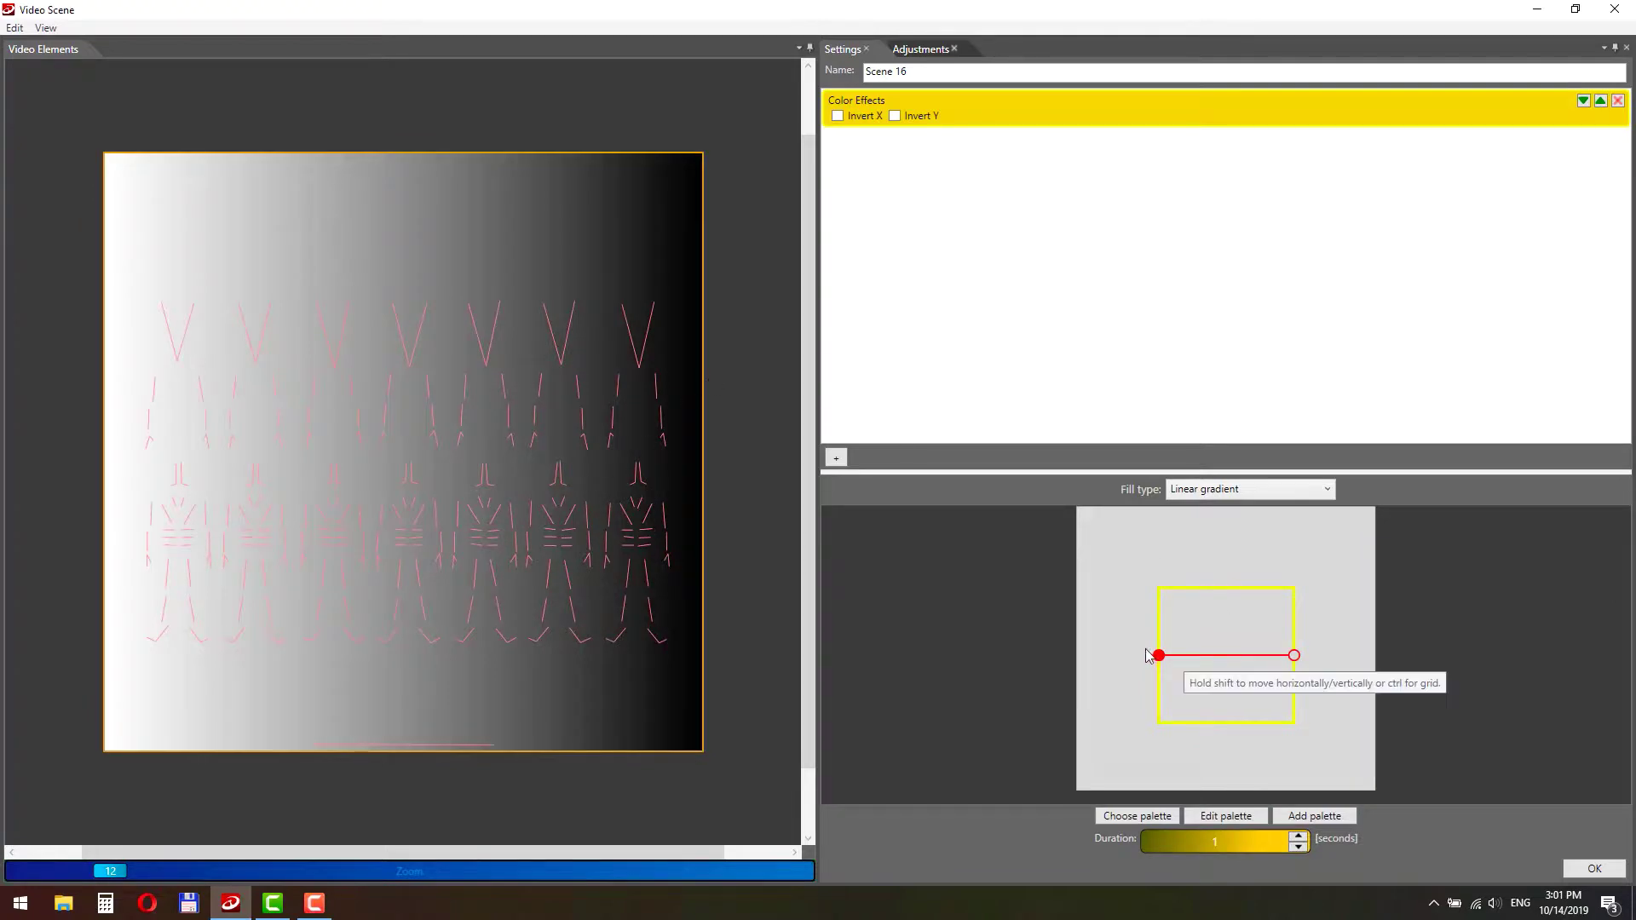
- Turn the linear gradient vertical over about half the fill height, and shrink the effect area to cover only dancer 3
left_click_drag(1158, 655, 1162, 594)
left_click_drag(1306, 592, 1159, 654)
left_click_drag(104, 443, 302, 515)
left_click_drag(705, 461, 368, 465)
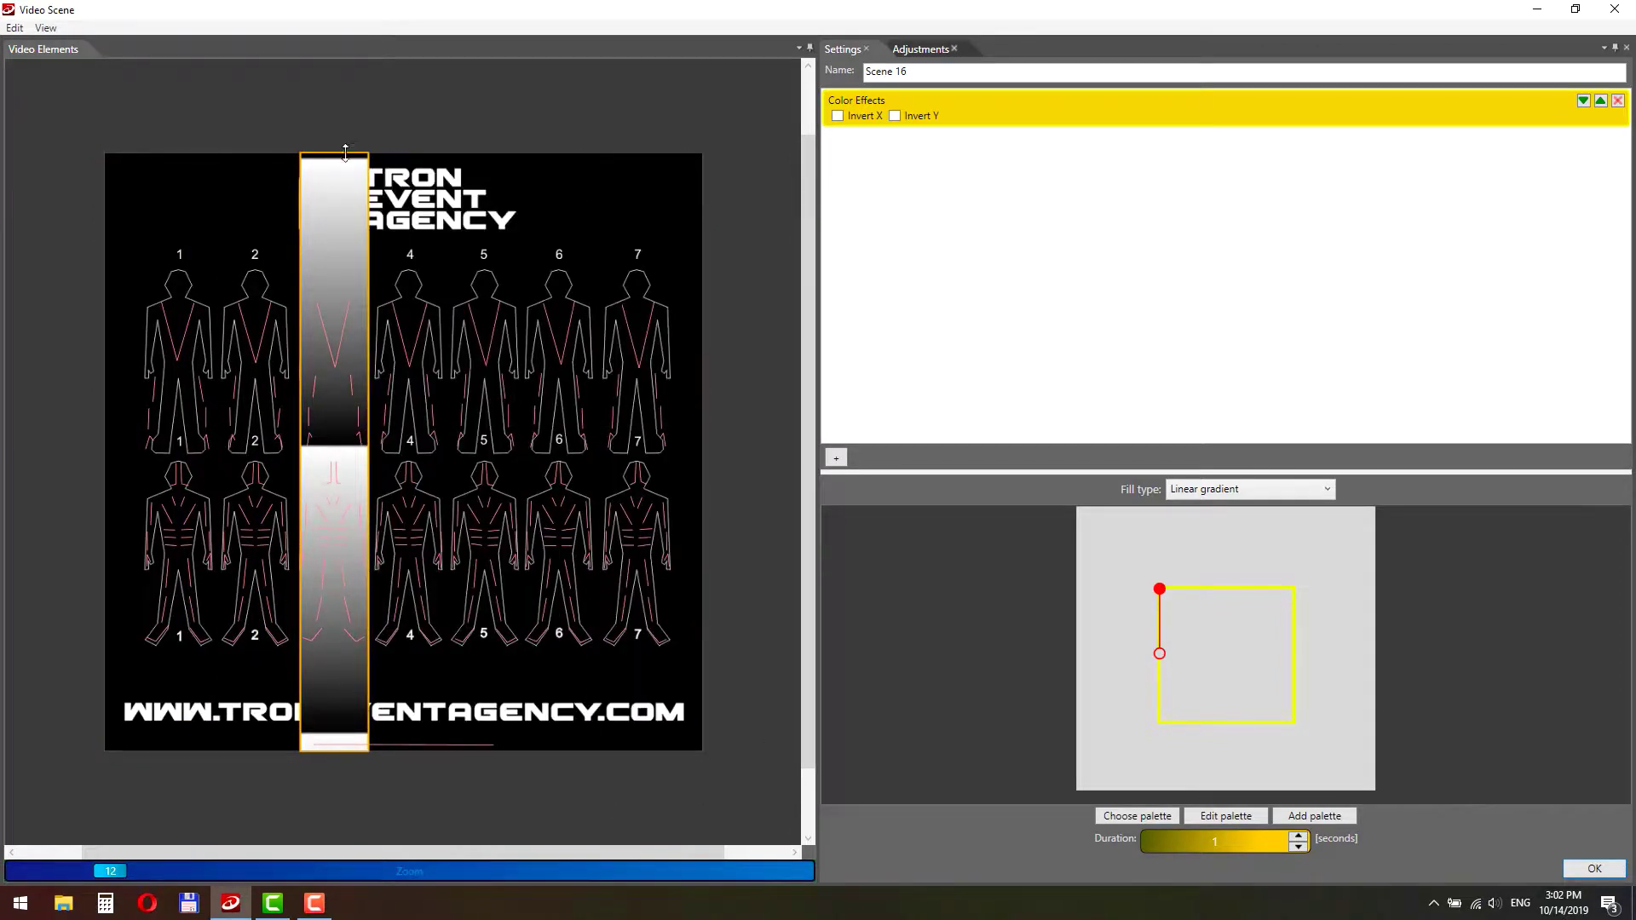
left_click_drag(339, 749, 337, 682)
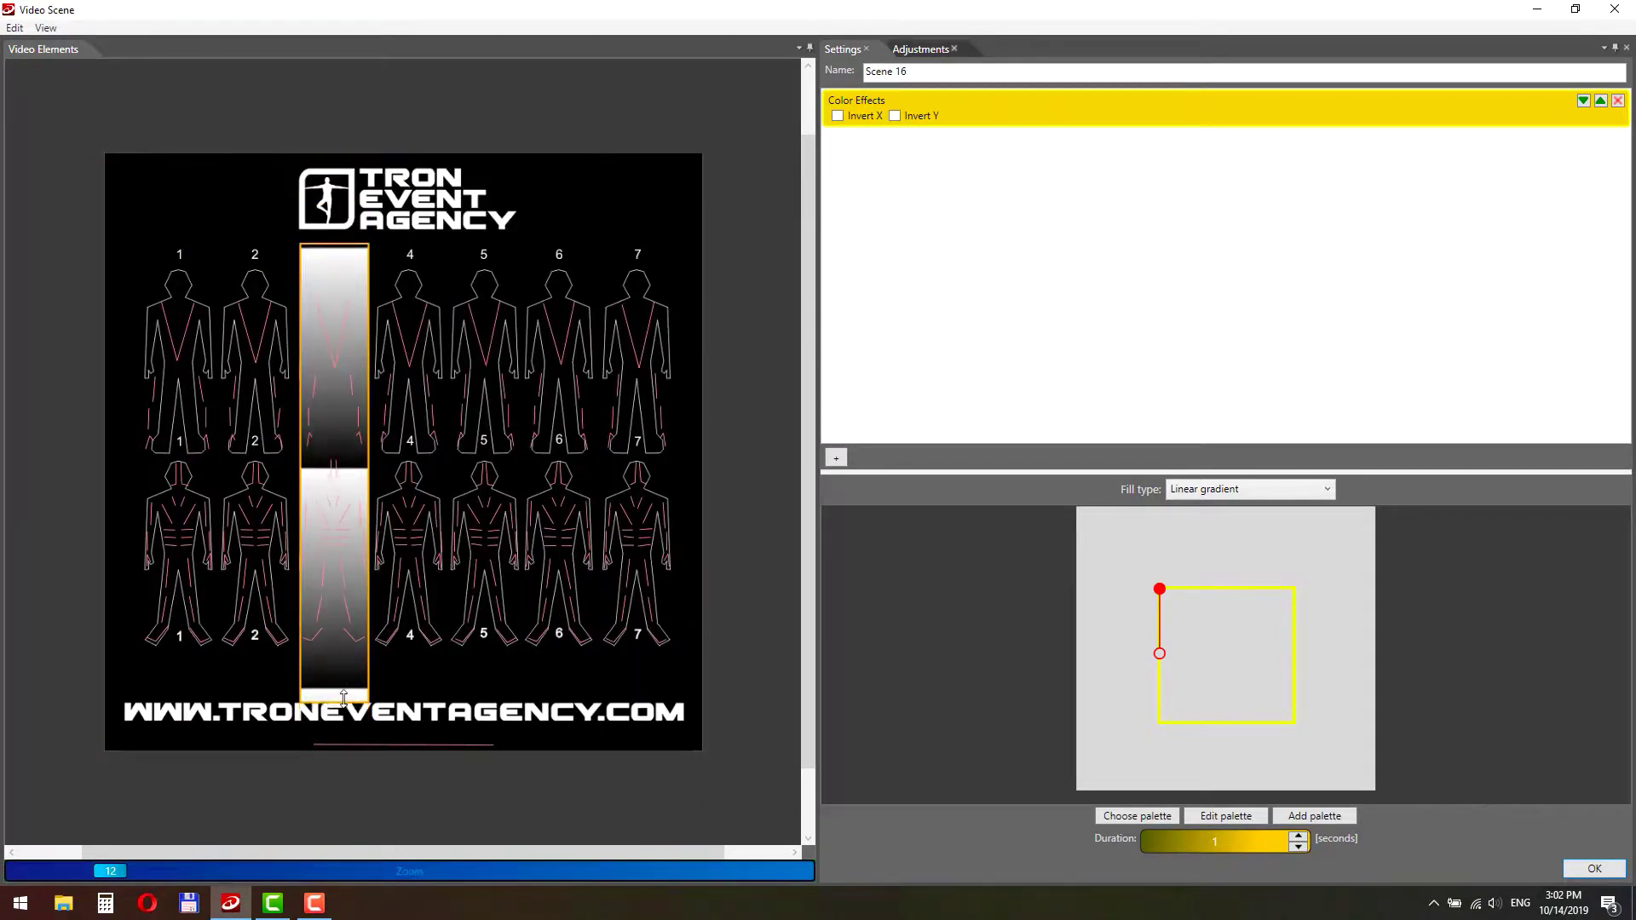
- Edit the effect's palette and set the starting gradient's first colour to blue
left_click(1225, 816)
left_click(1141, 613)
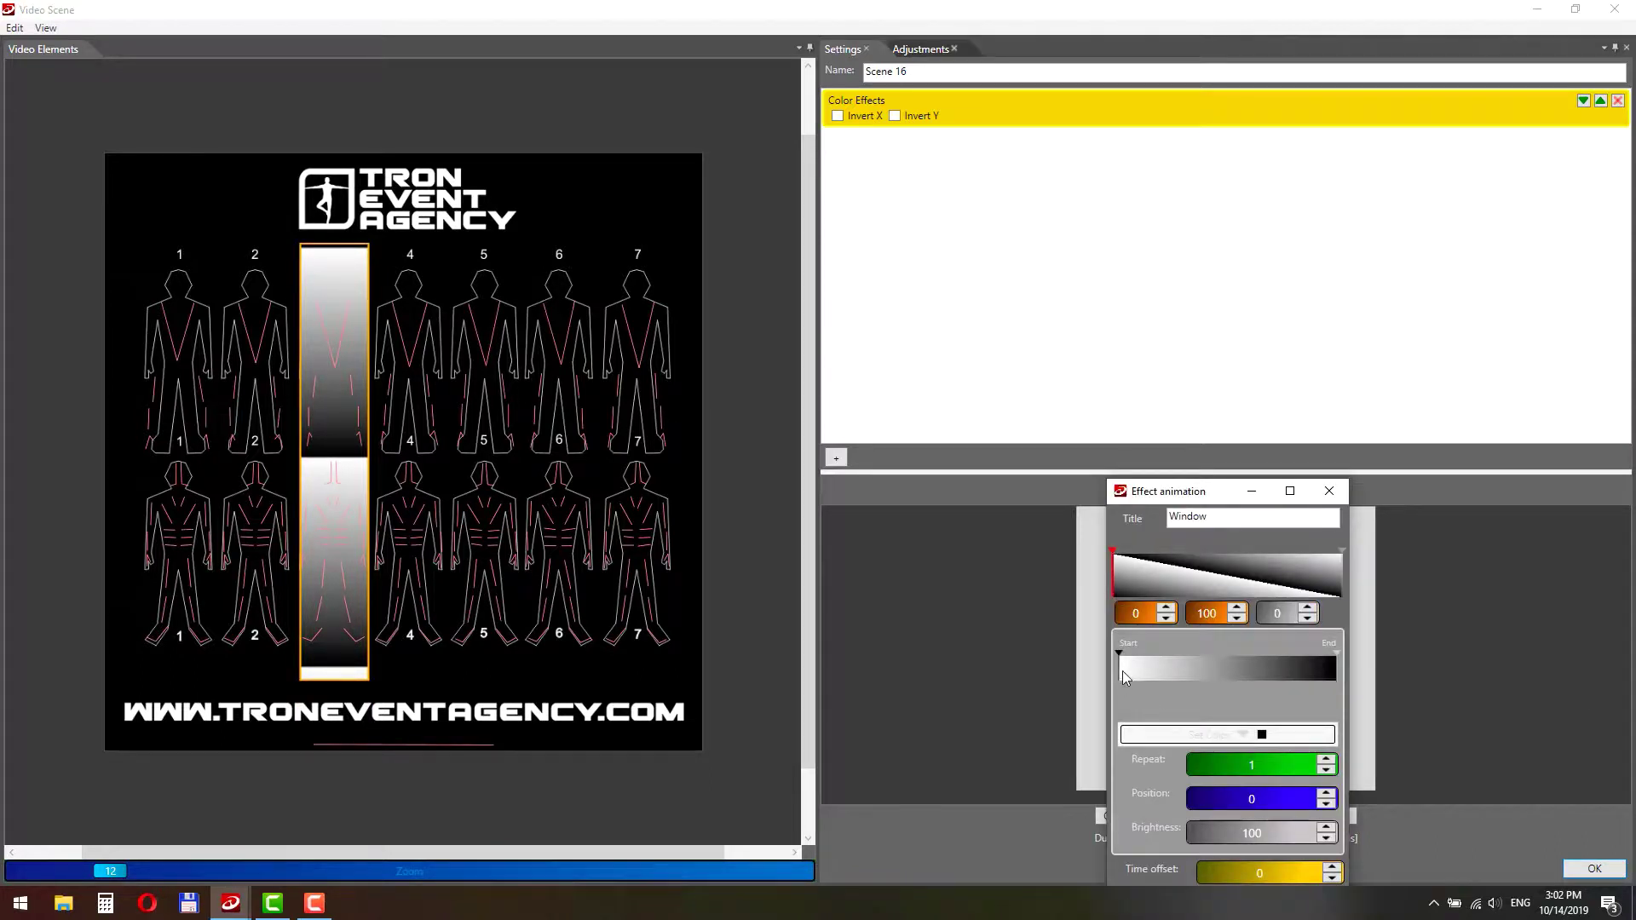
left_click(1123, 672)
left_click(1168, 728)
double_click(1269, 667)
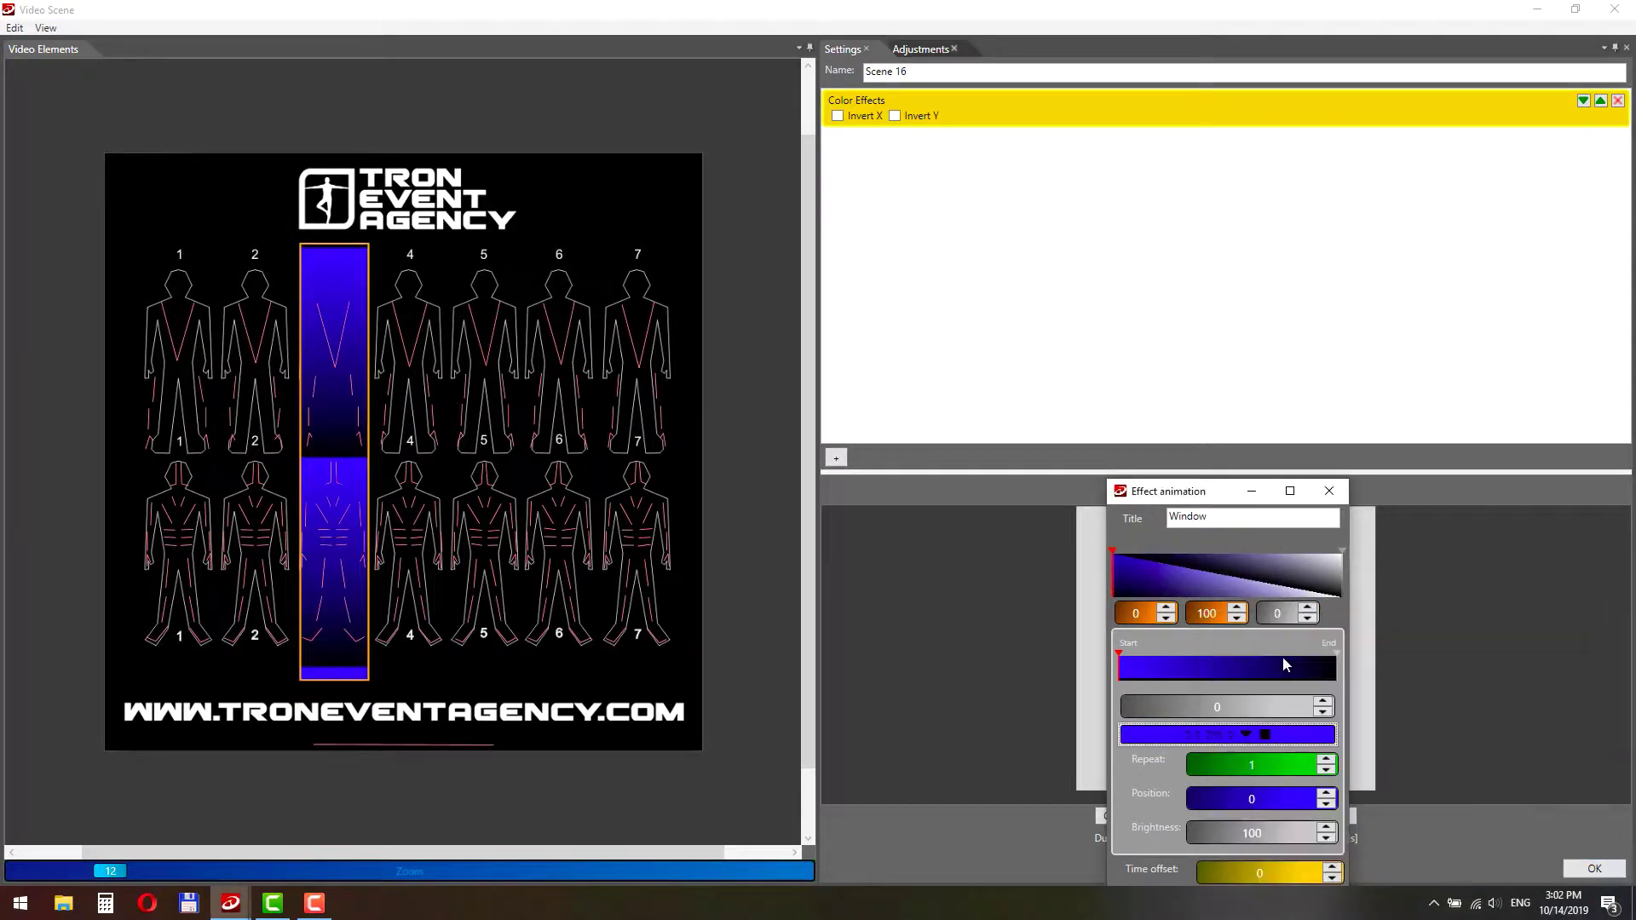
- Set the palette's end gradient to start in white, and place Scene 16 on track 3 after Scene 15, ending at about 03:43.90
left_click(1341, 564)
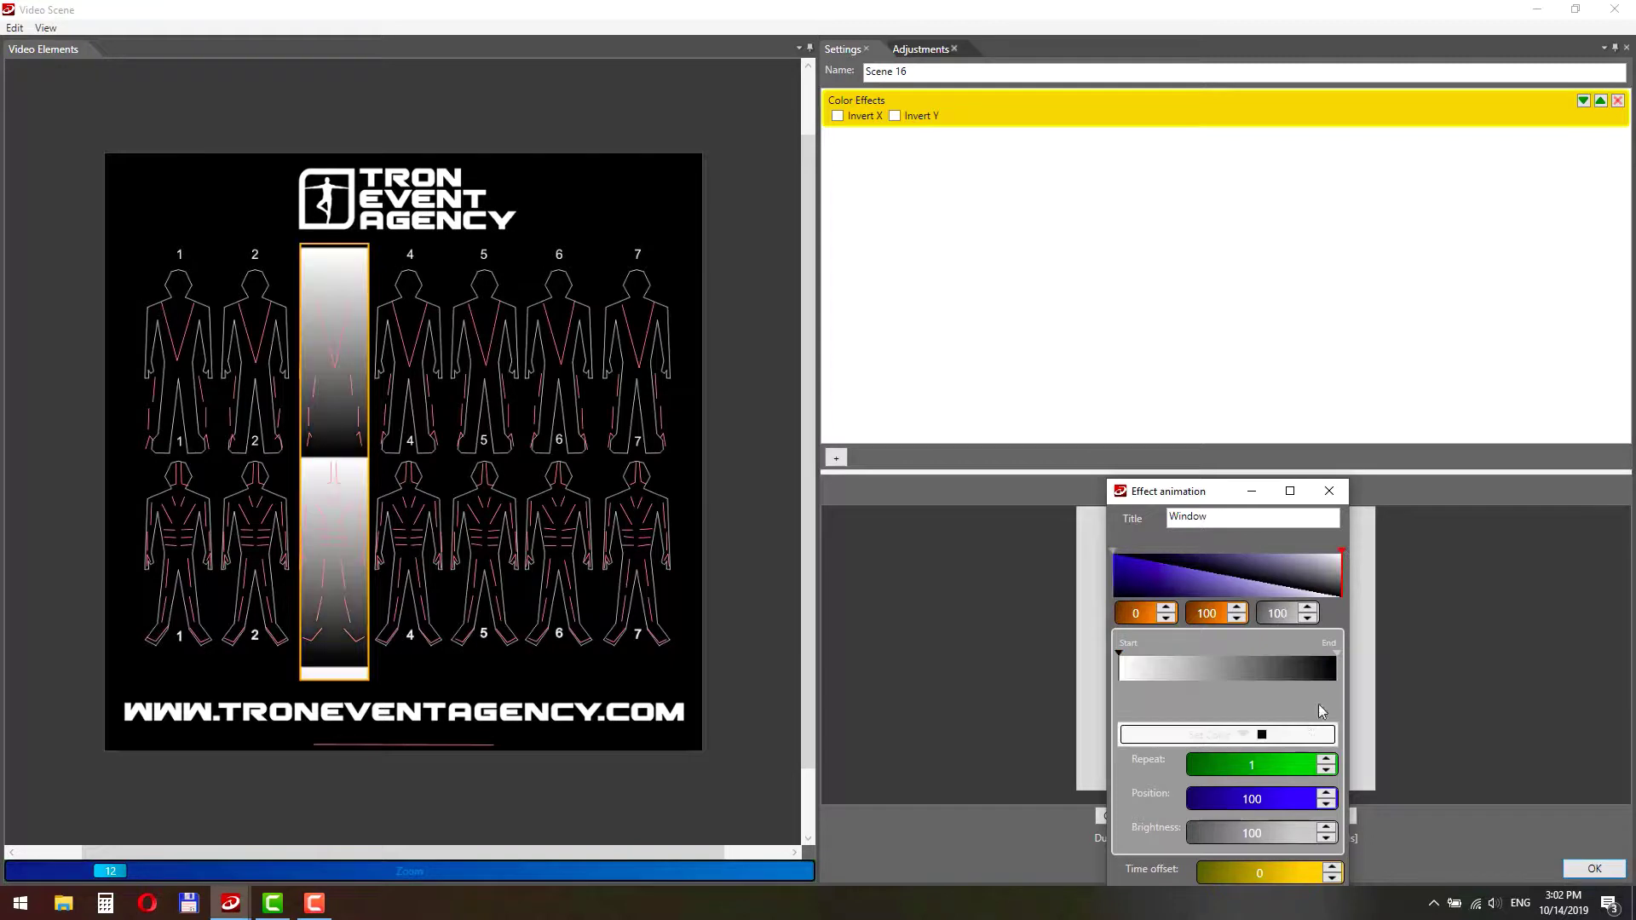
left_click(1128, 668)
left_click(1211, 734)
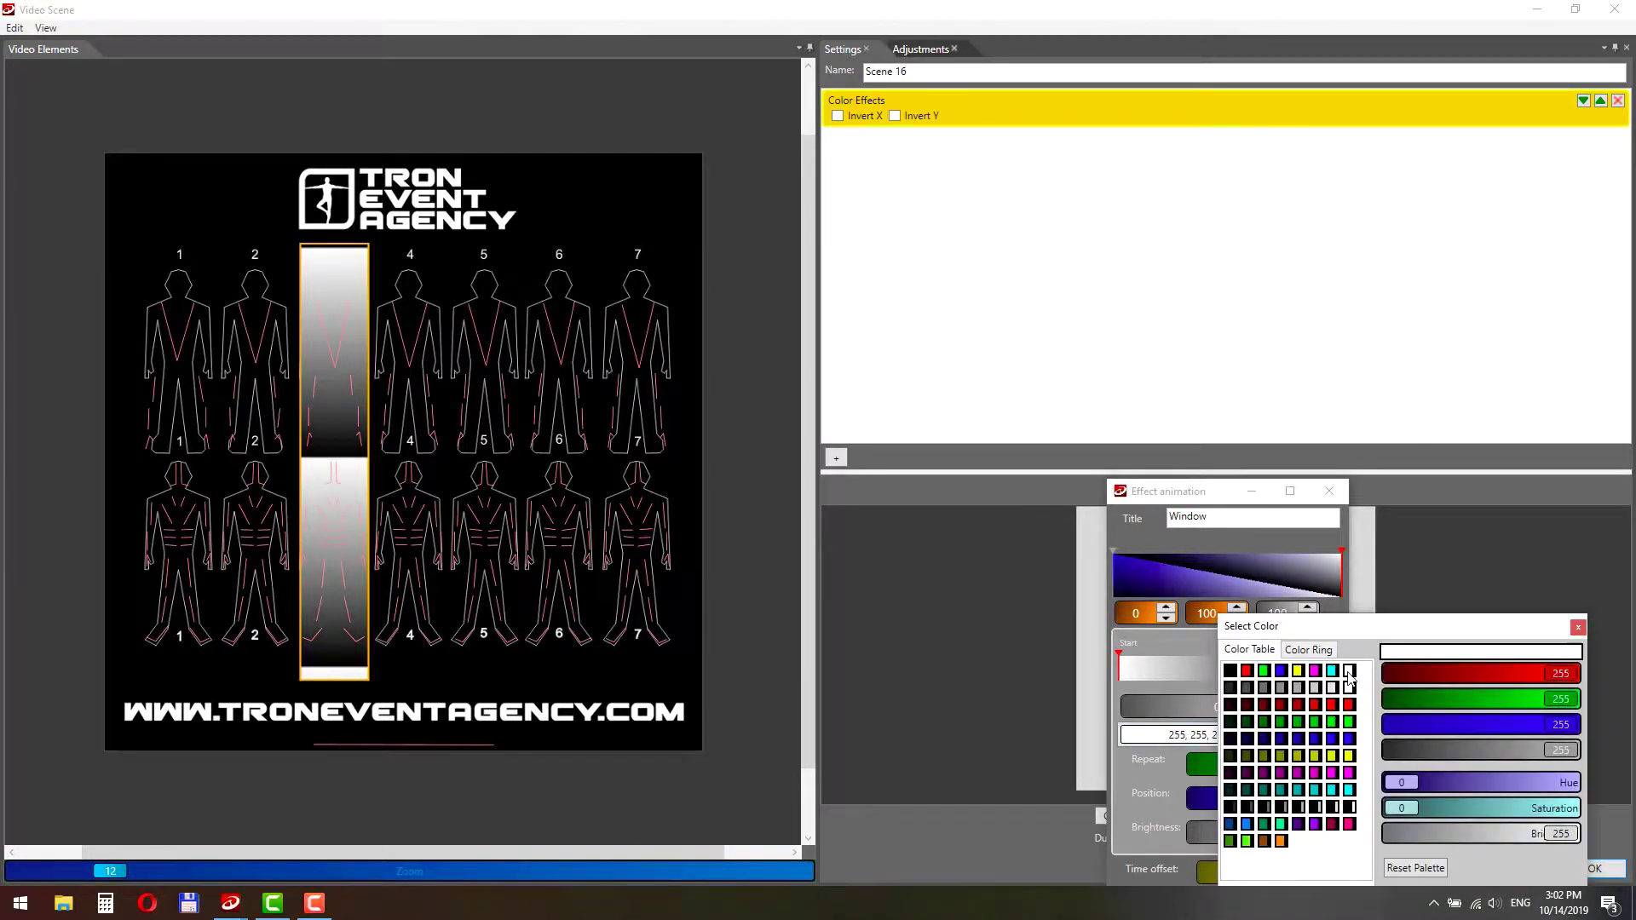
left_click(1348, 671)
left_click(1331, 490)
left_click_drag(1123, 289, 1053, 644)
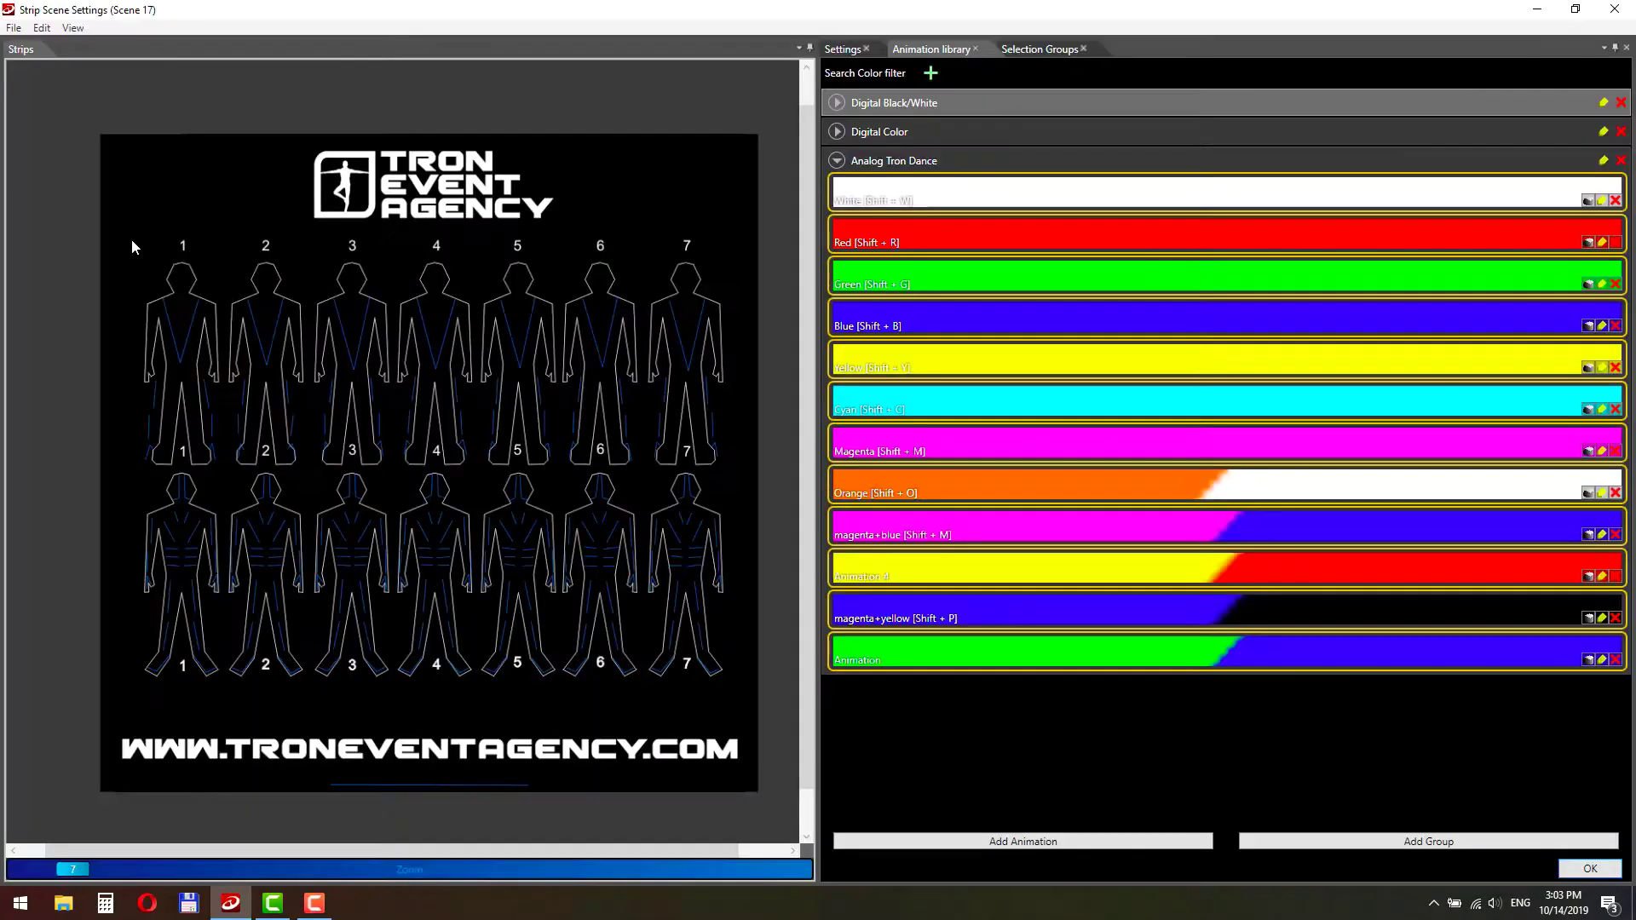
- Create a strip scene with dancers 1, 2, 4, 5 and 6 in blue, and place it on track 4 directly beneath Scene 16
left_click_drag(132, 238, 309, 702)
left_click_drag(392, 271, 639, 692)
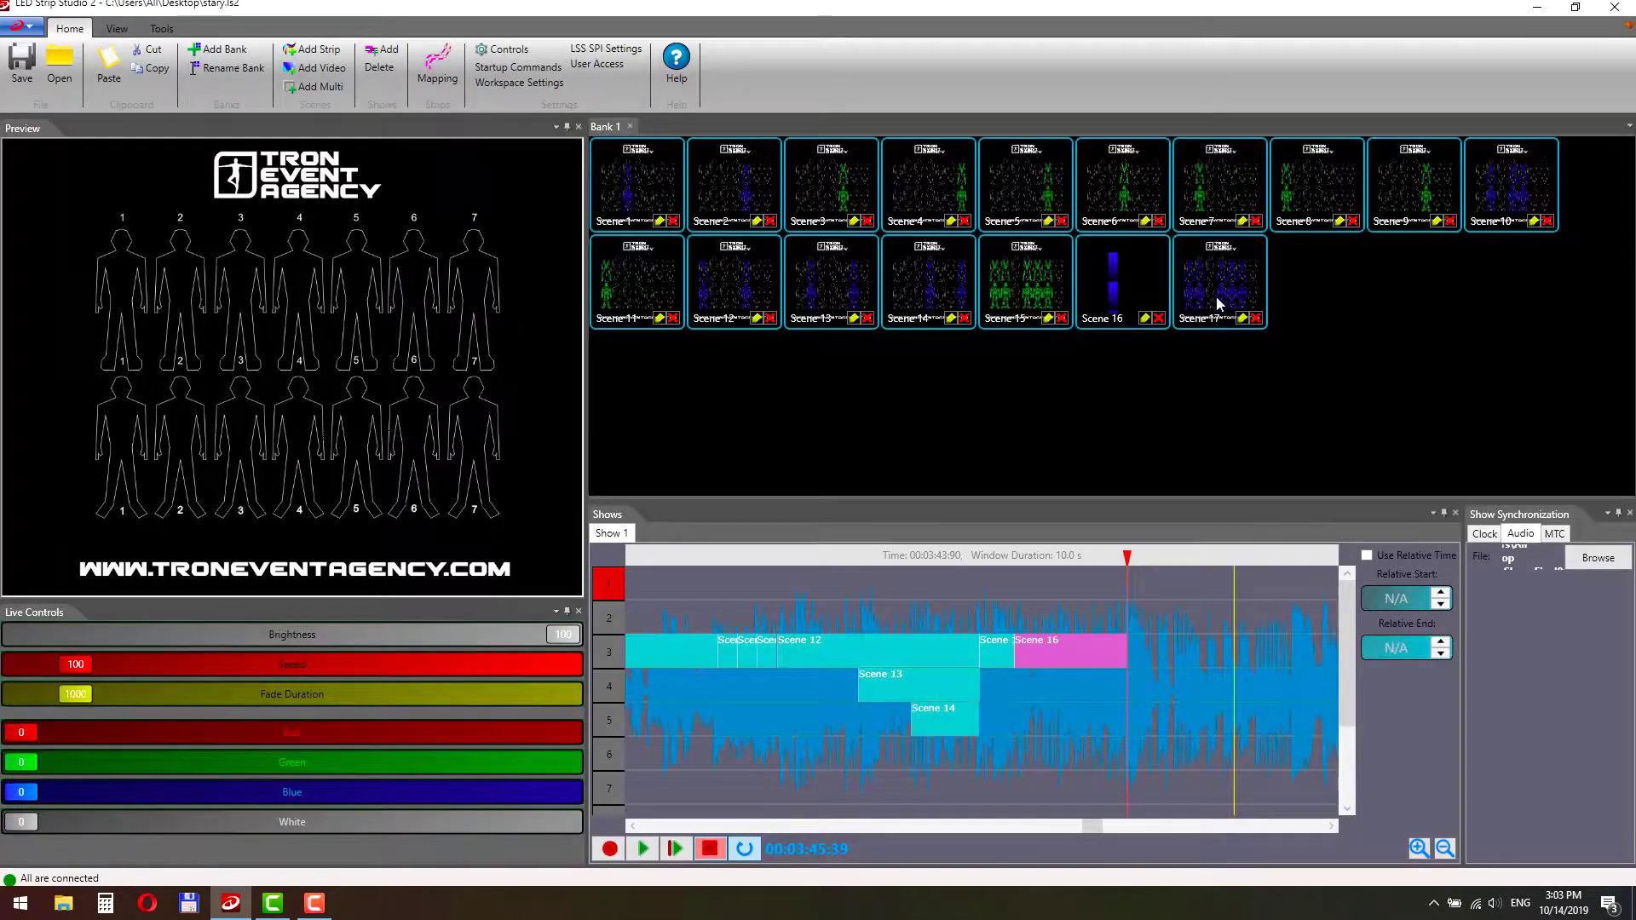
left_click_drag(1218, 300, 1167, 614)
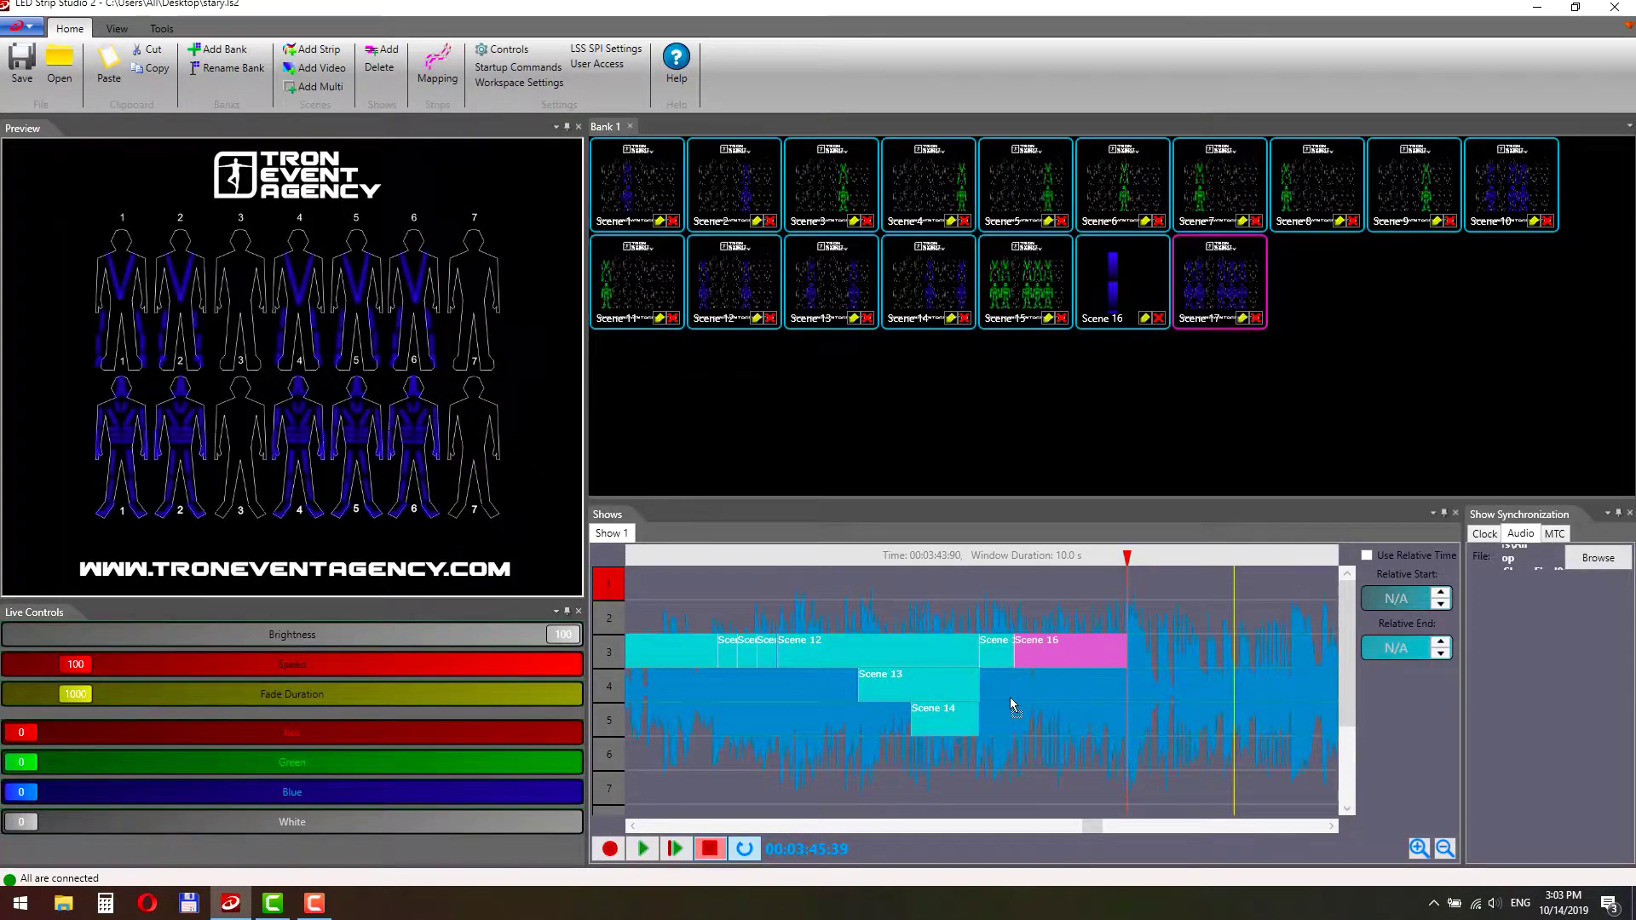
left_click_drag(1037, 680, 1124, 694)
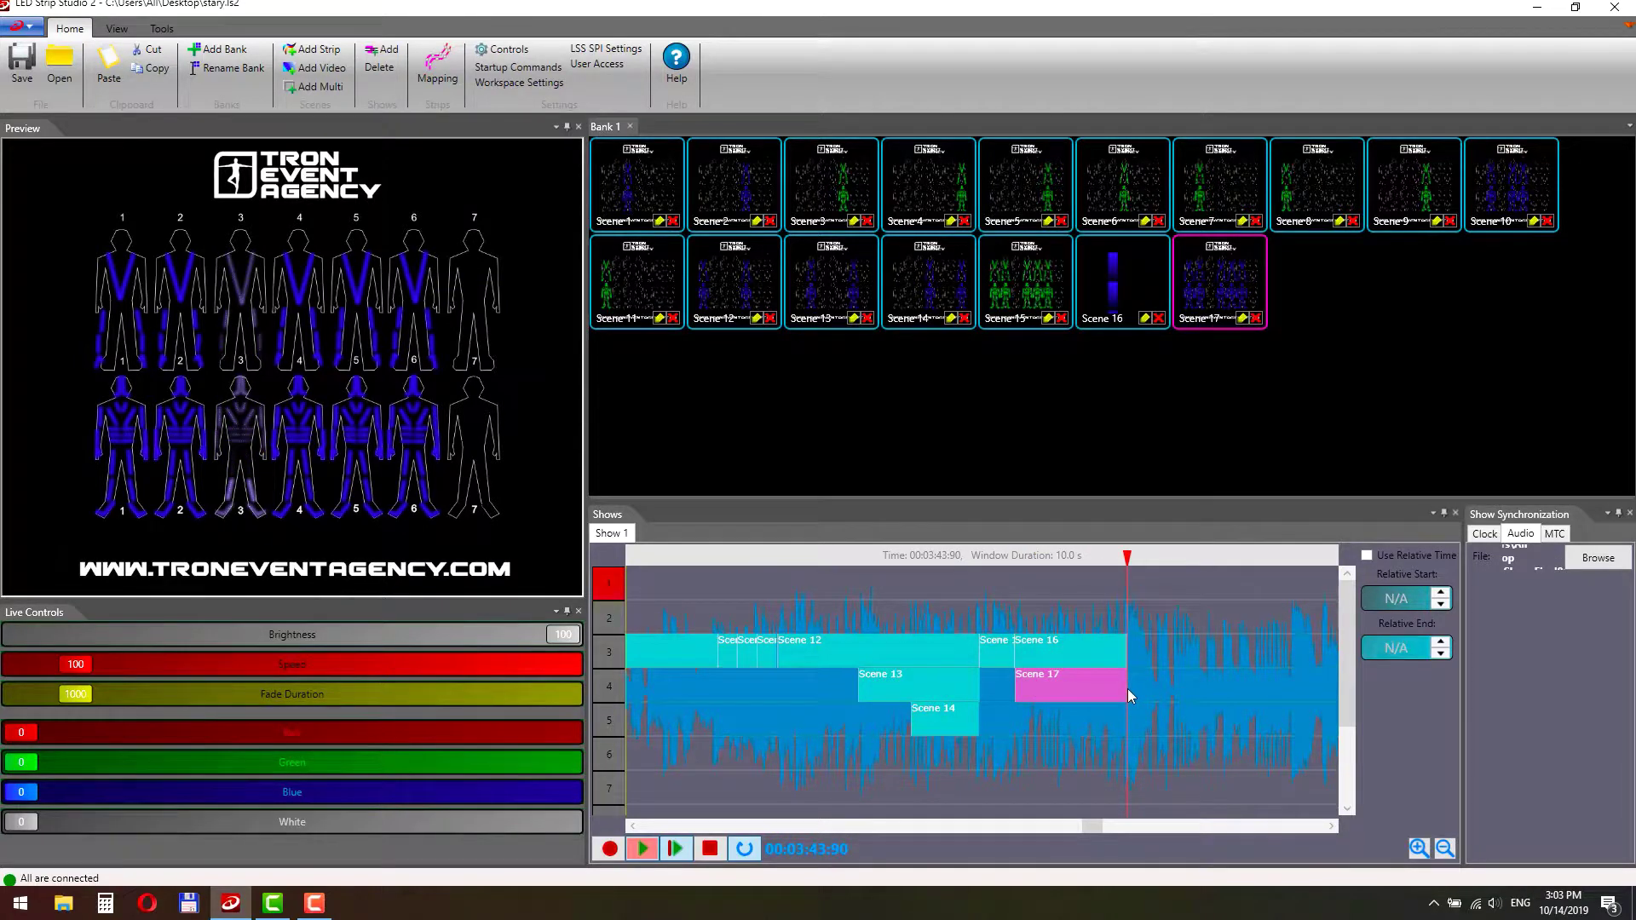
- Create a strip scene with the left-hand leg of dancers 1, 4 and 7 and the right-hand leg of dancers 2 and 5 in blue
left_click_drag(1106, 830, 1118, 830)
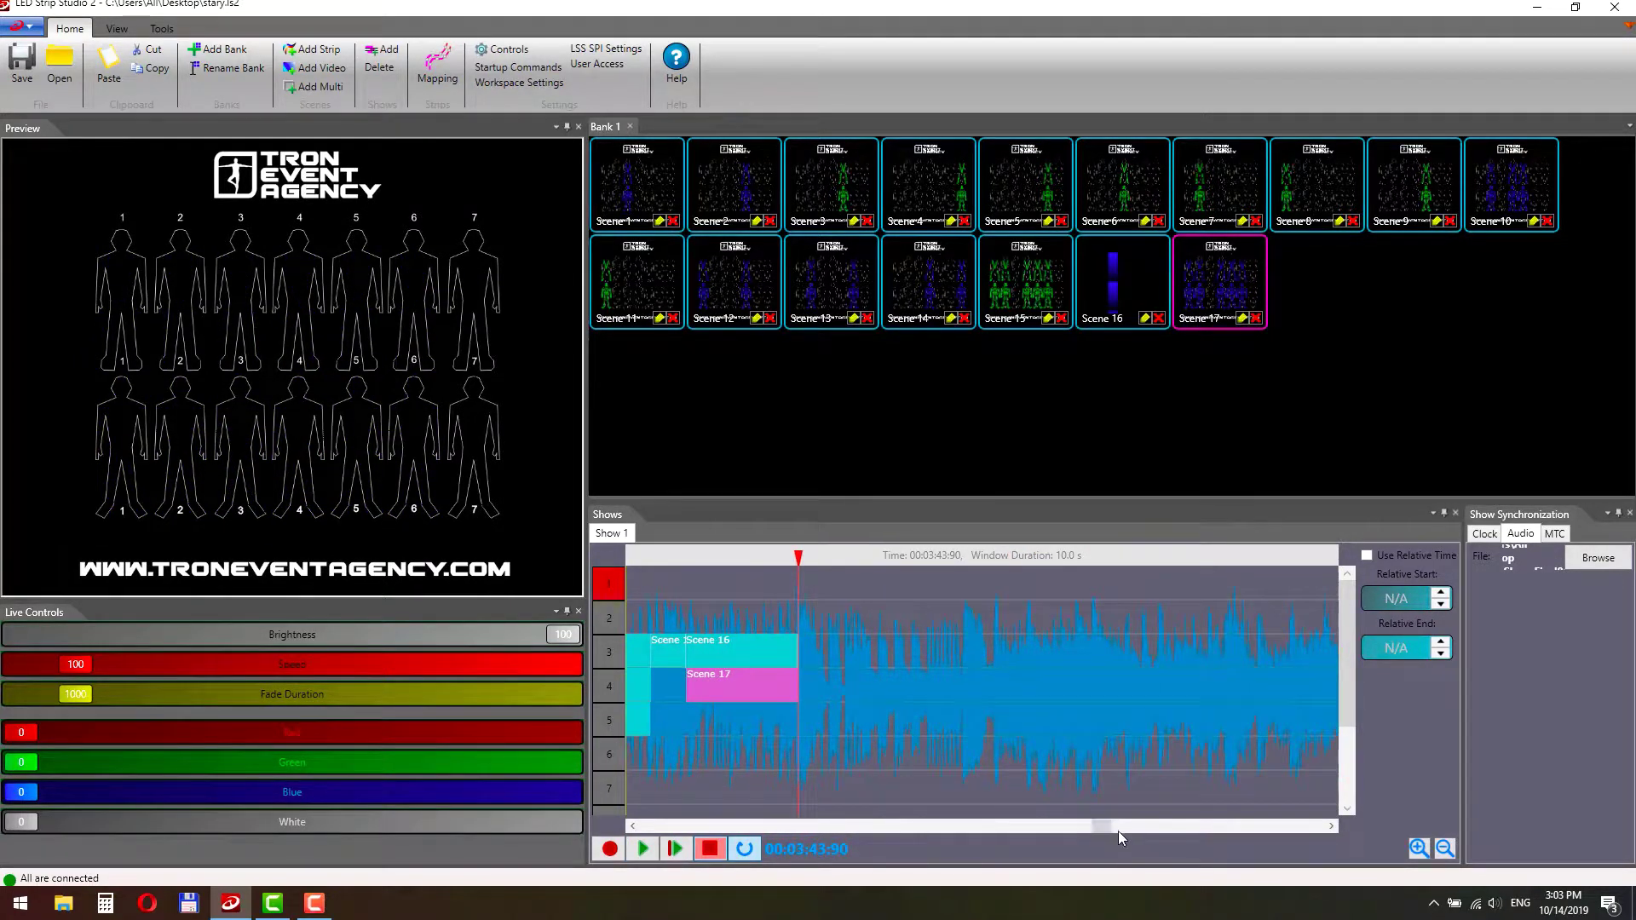
left_click(312, 49)
double_click(1332, 282)
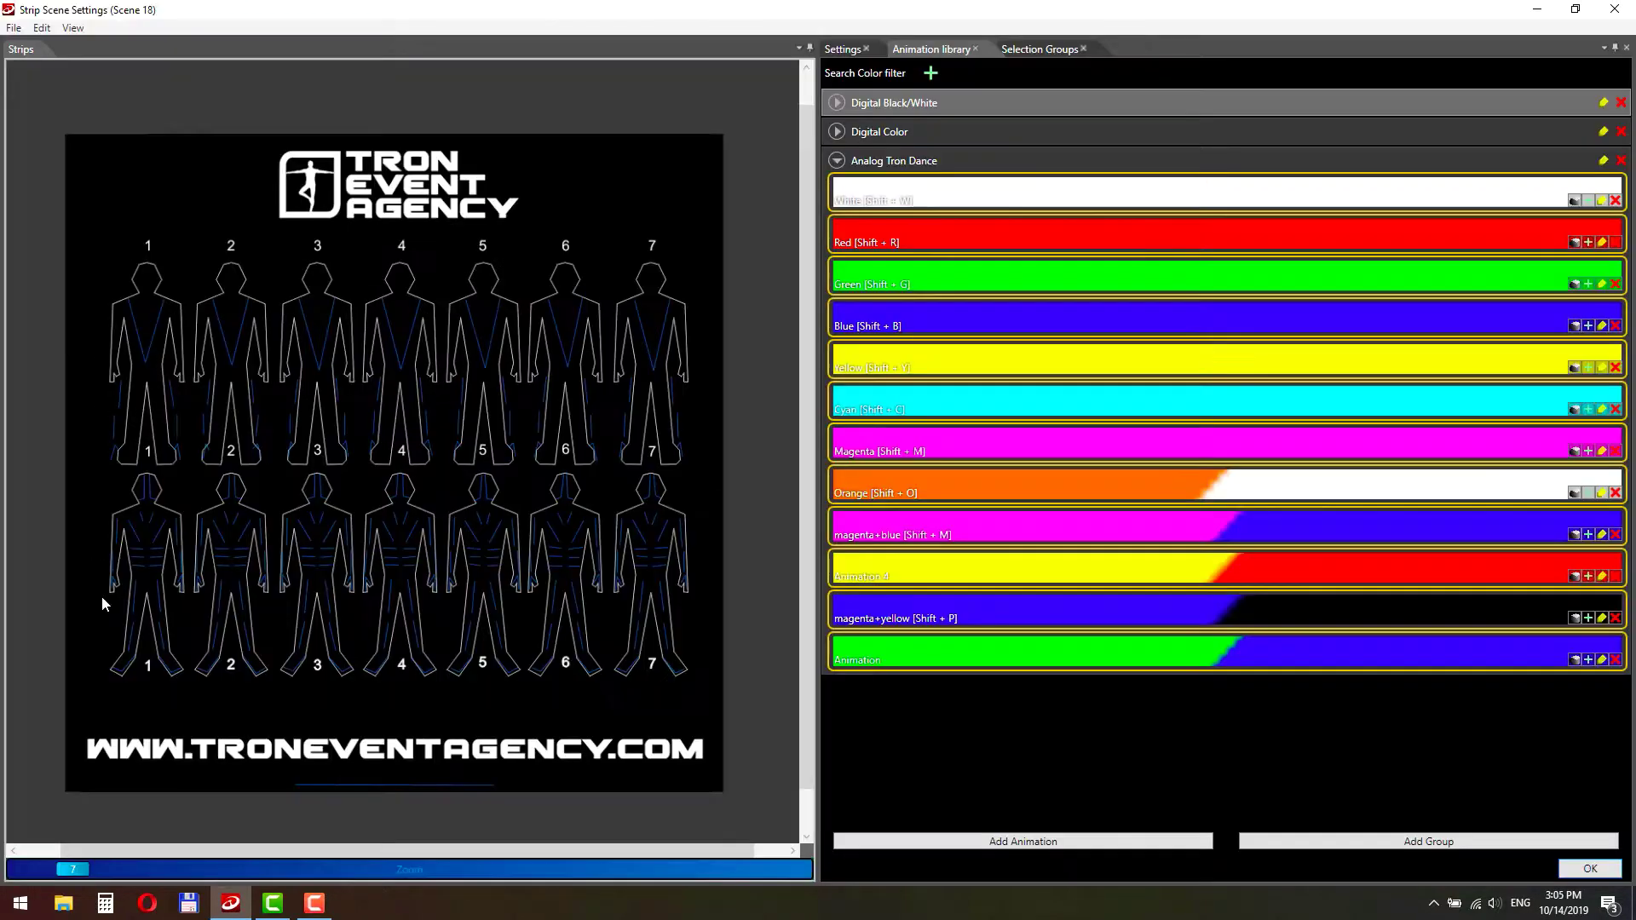
left_click_drag(134, 672, 136, 673)
left_click_drag(390, 691, 395, 692)
left_click_drag(646, 697, 647, 697)
left_click_drag(238, 610, 271, 685)
left_click_drag(502, 606, 494, 686)
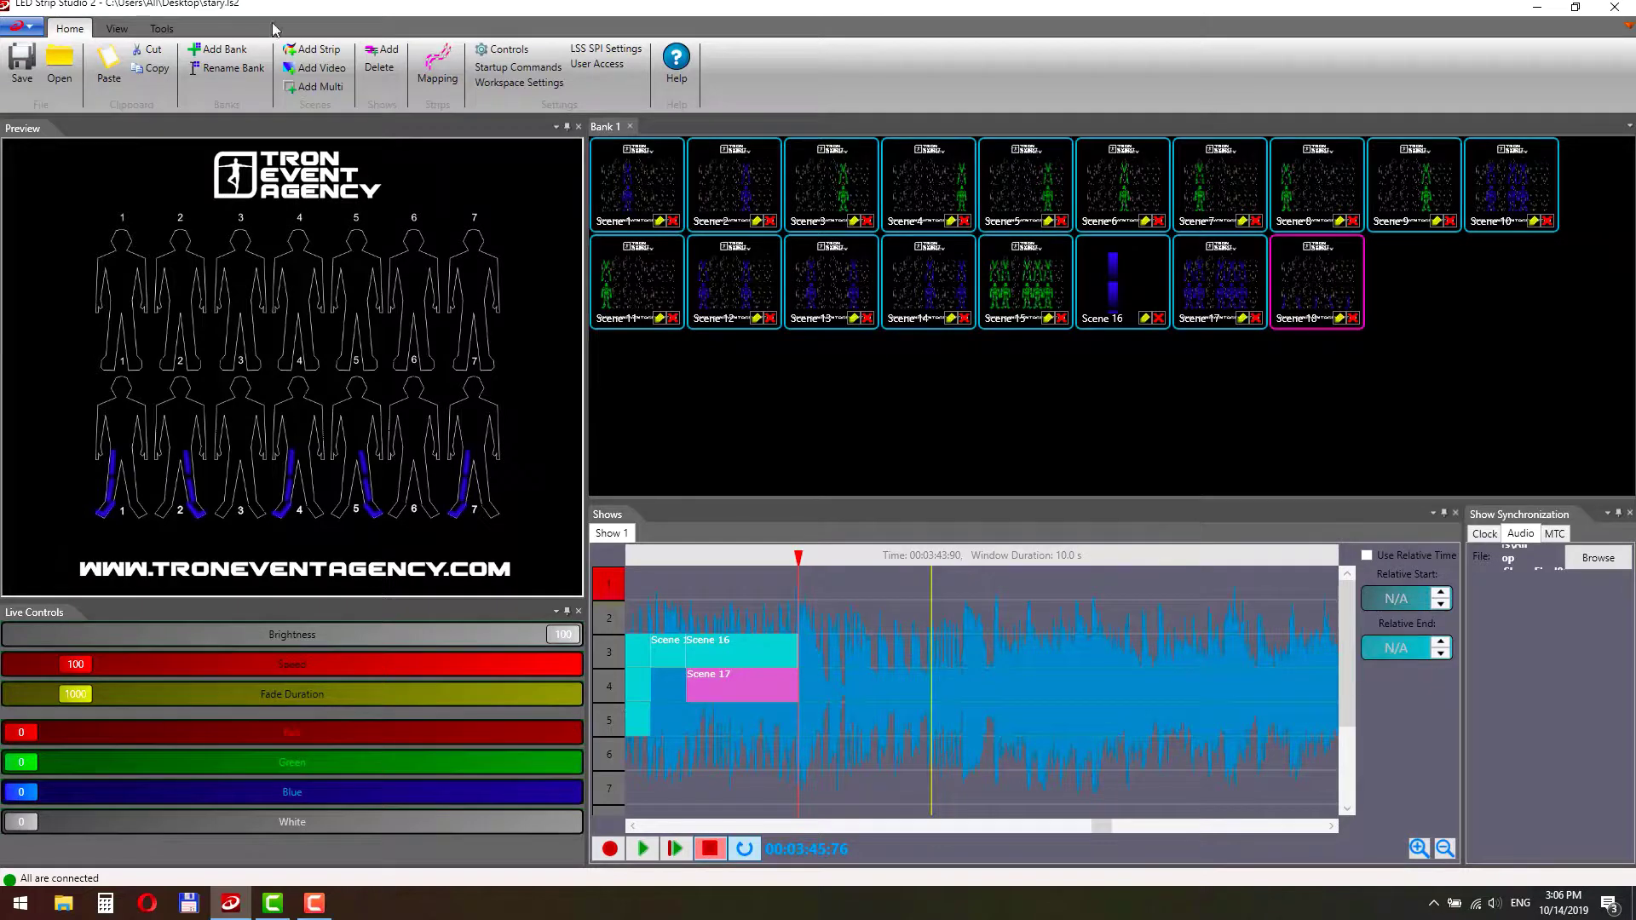
- Create a strip scene with the right-hand leg of dancers 1, 4 and 7 and the left-hand leg of dancers 2 and 5 in blue
left_click(314, 50)
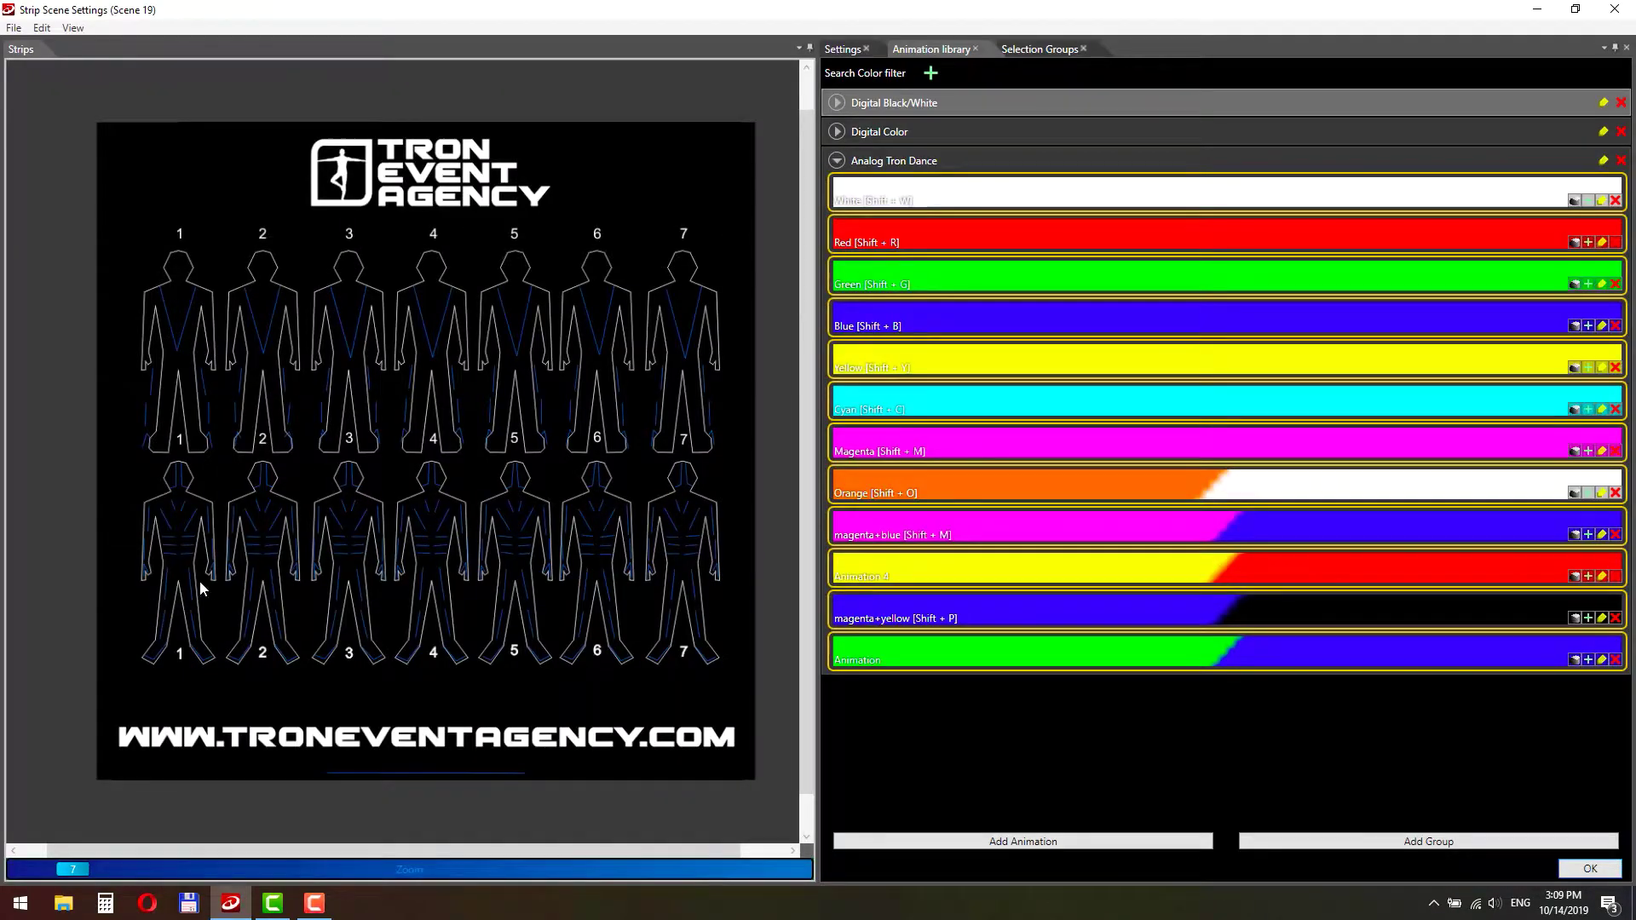
left_click_drag(200, 582, 206, 677)
left_click_drag(440, 673, 440, 673)
left_click_drag(707, 591, 685, 671)
left_click_drag(238, 585, 265, 667)
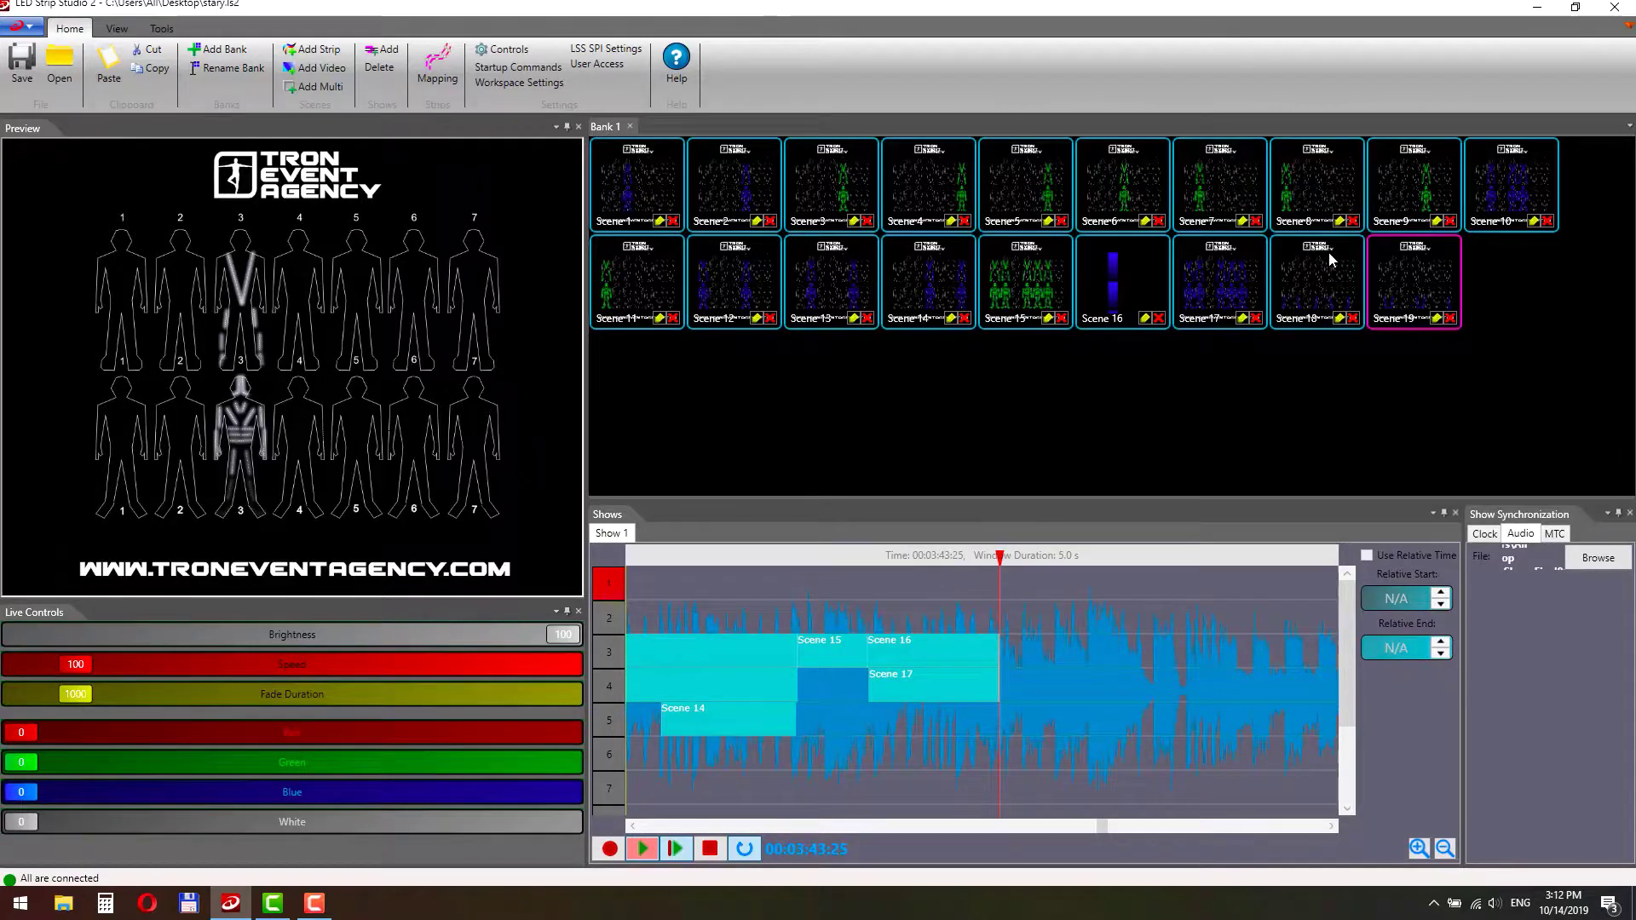
- Add a short Scene 18 clip after Scene 16 on track 3, ending at about 03:43.57, and paste five copies end to end behind it
left_click_drag(1082, 579, 1015, 645)
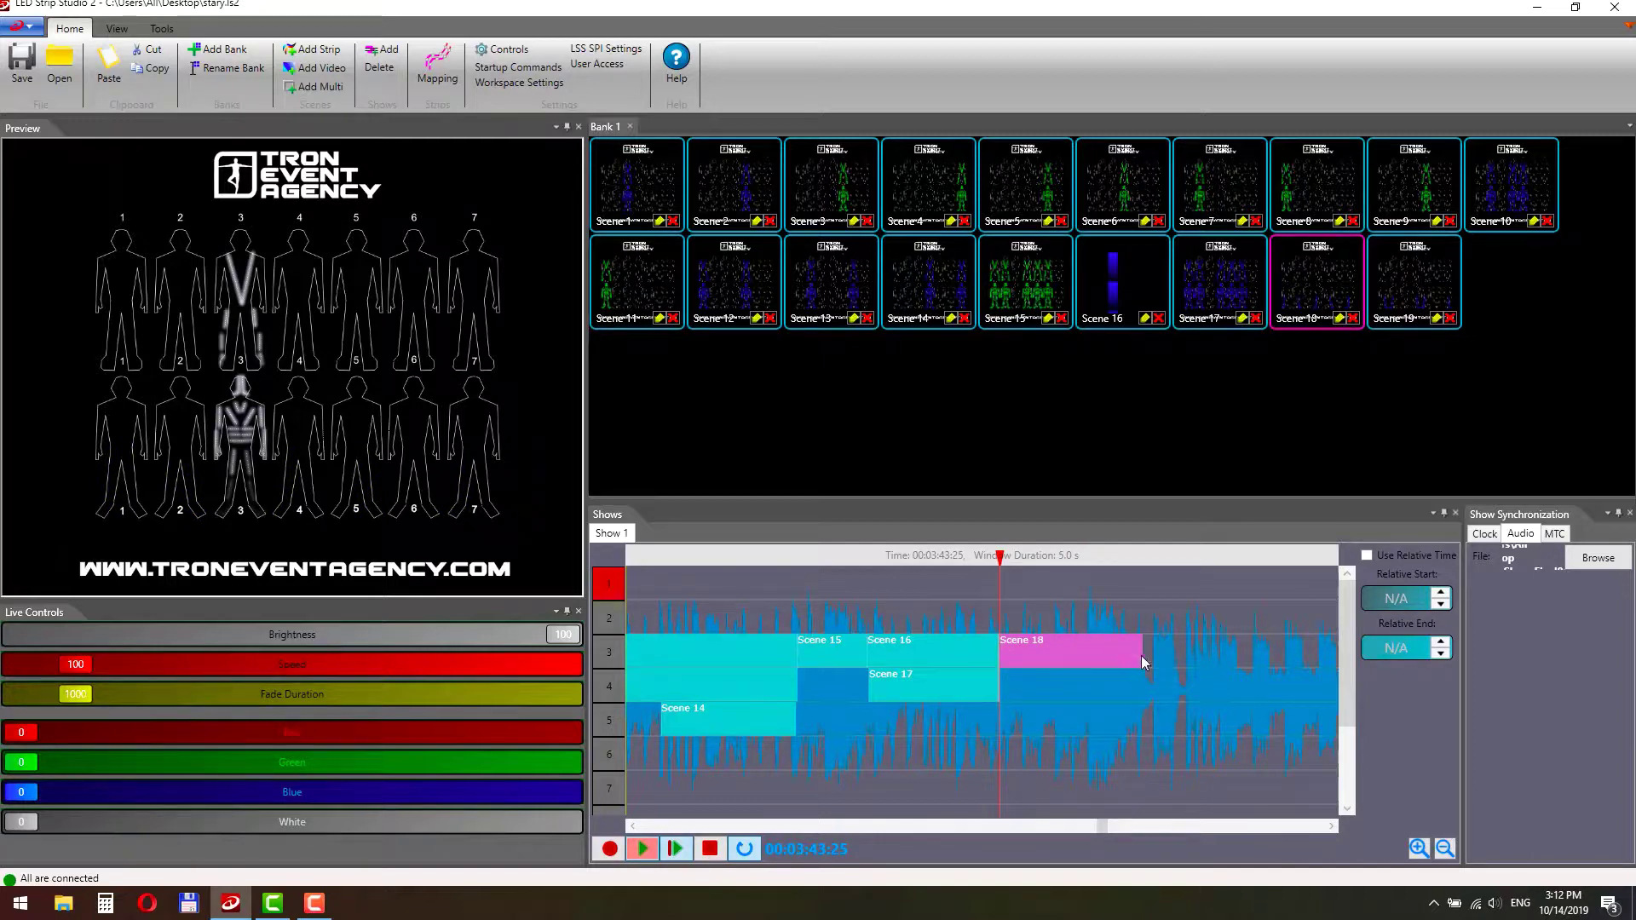
left_click_drag(1142, 656, 1044, 641)
key("ctrl+c")
key("ctrl+v")
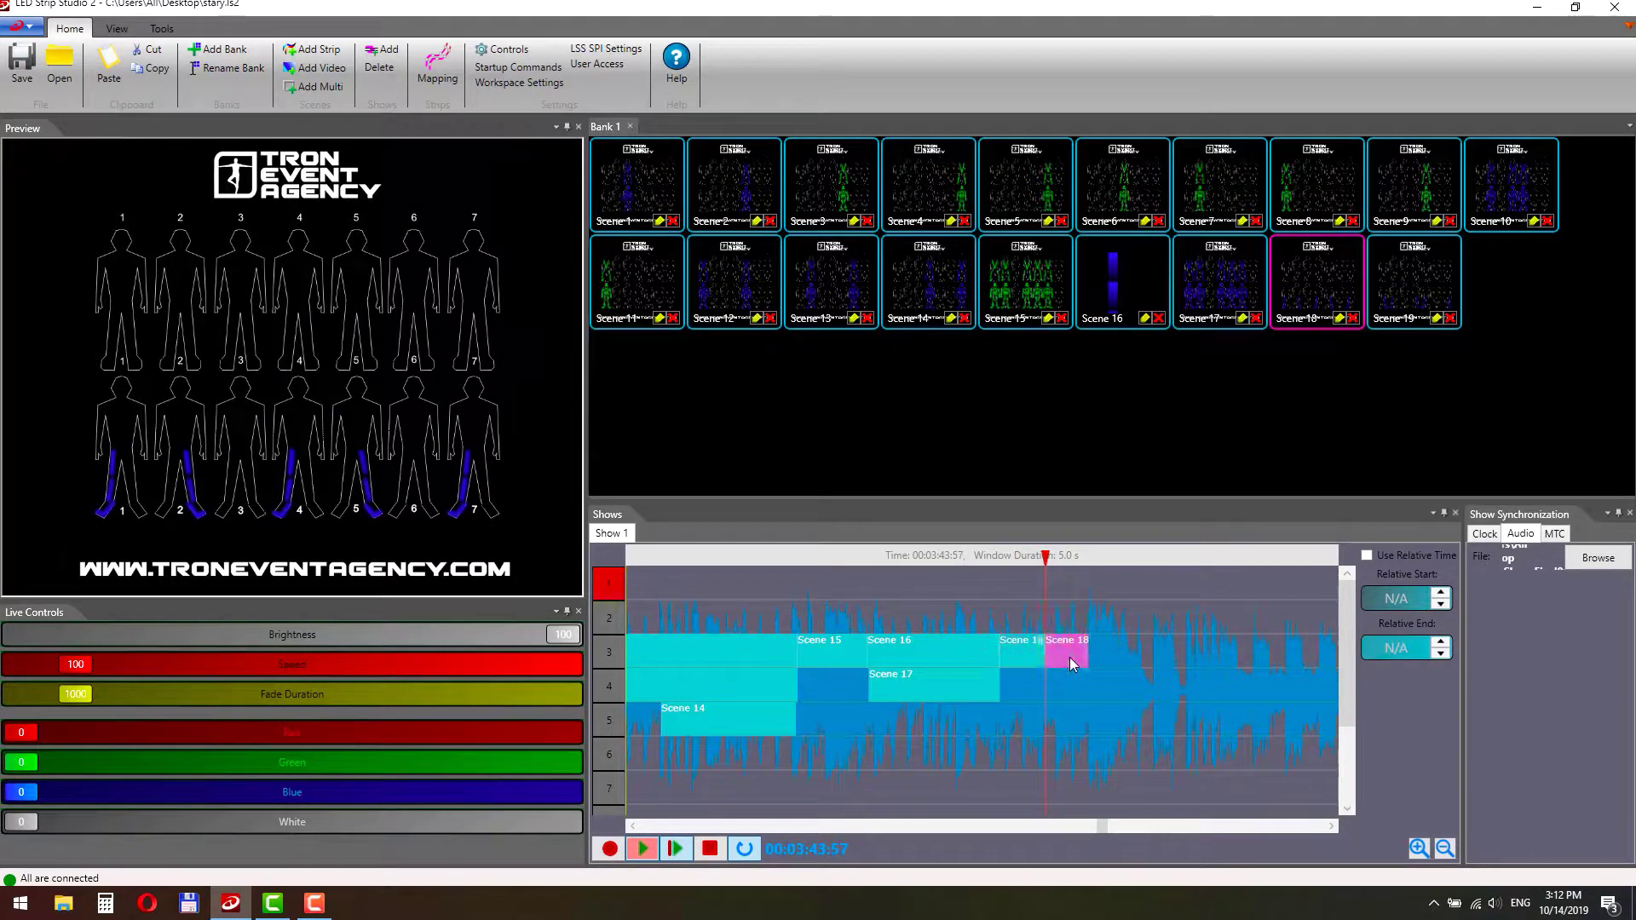
left_click(1085, 656)
left_click(1130, 653)
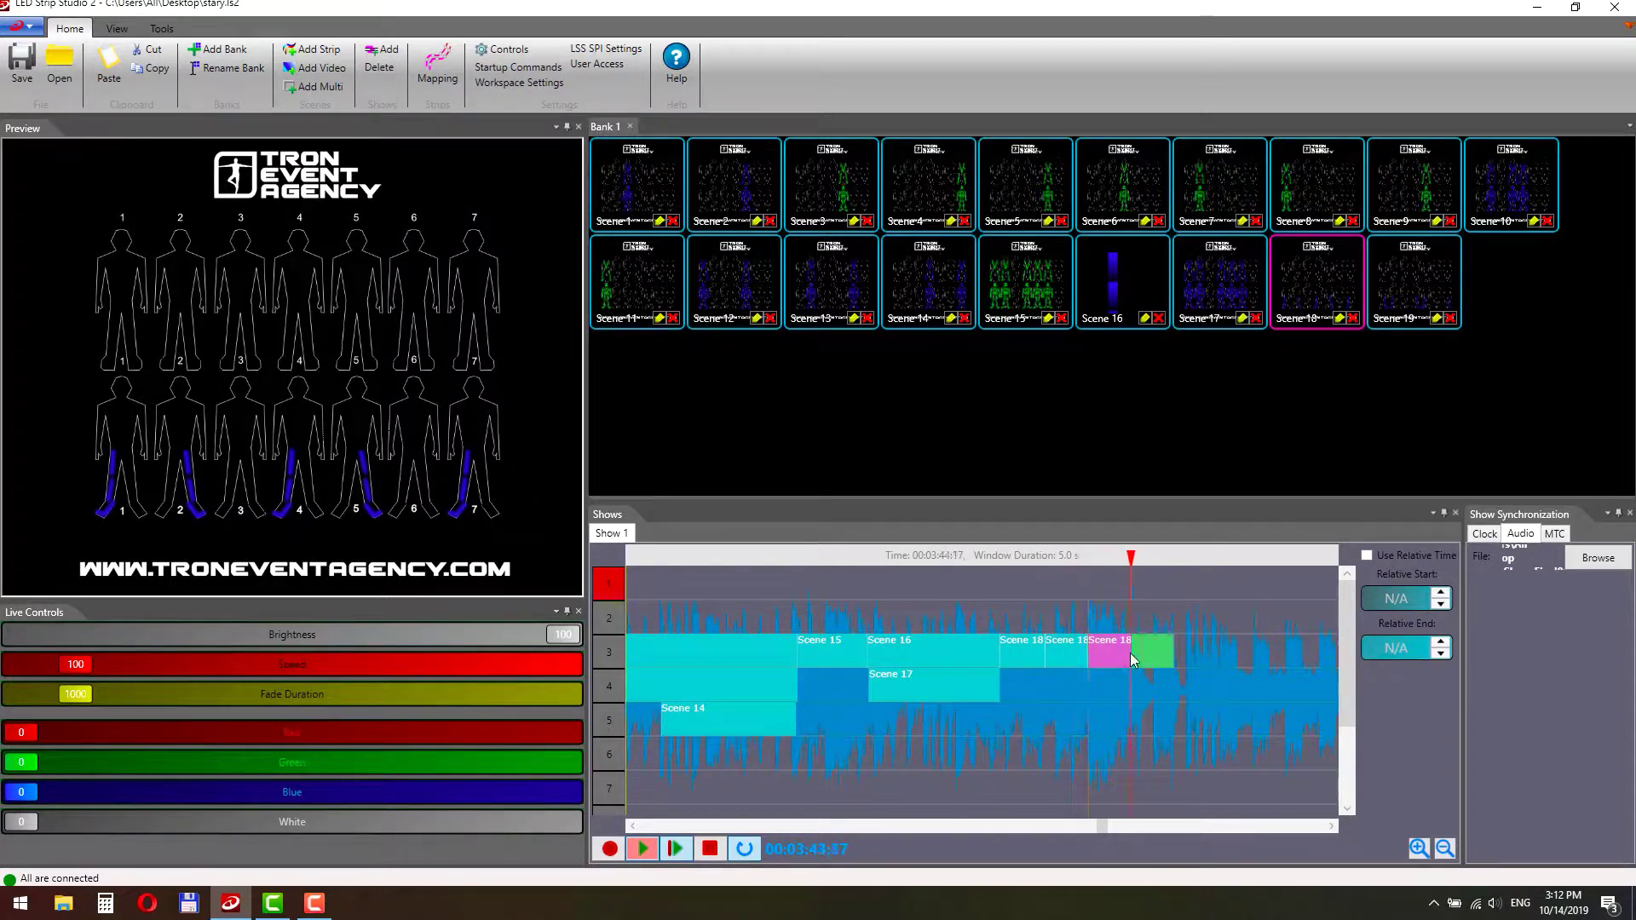
left_click(1174, 662)
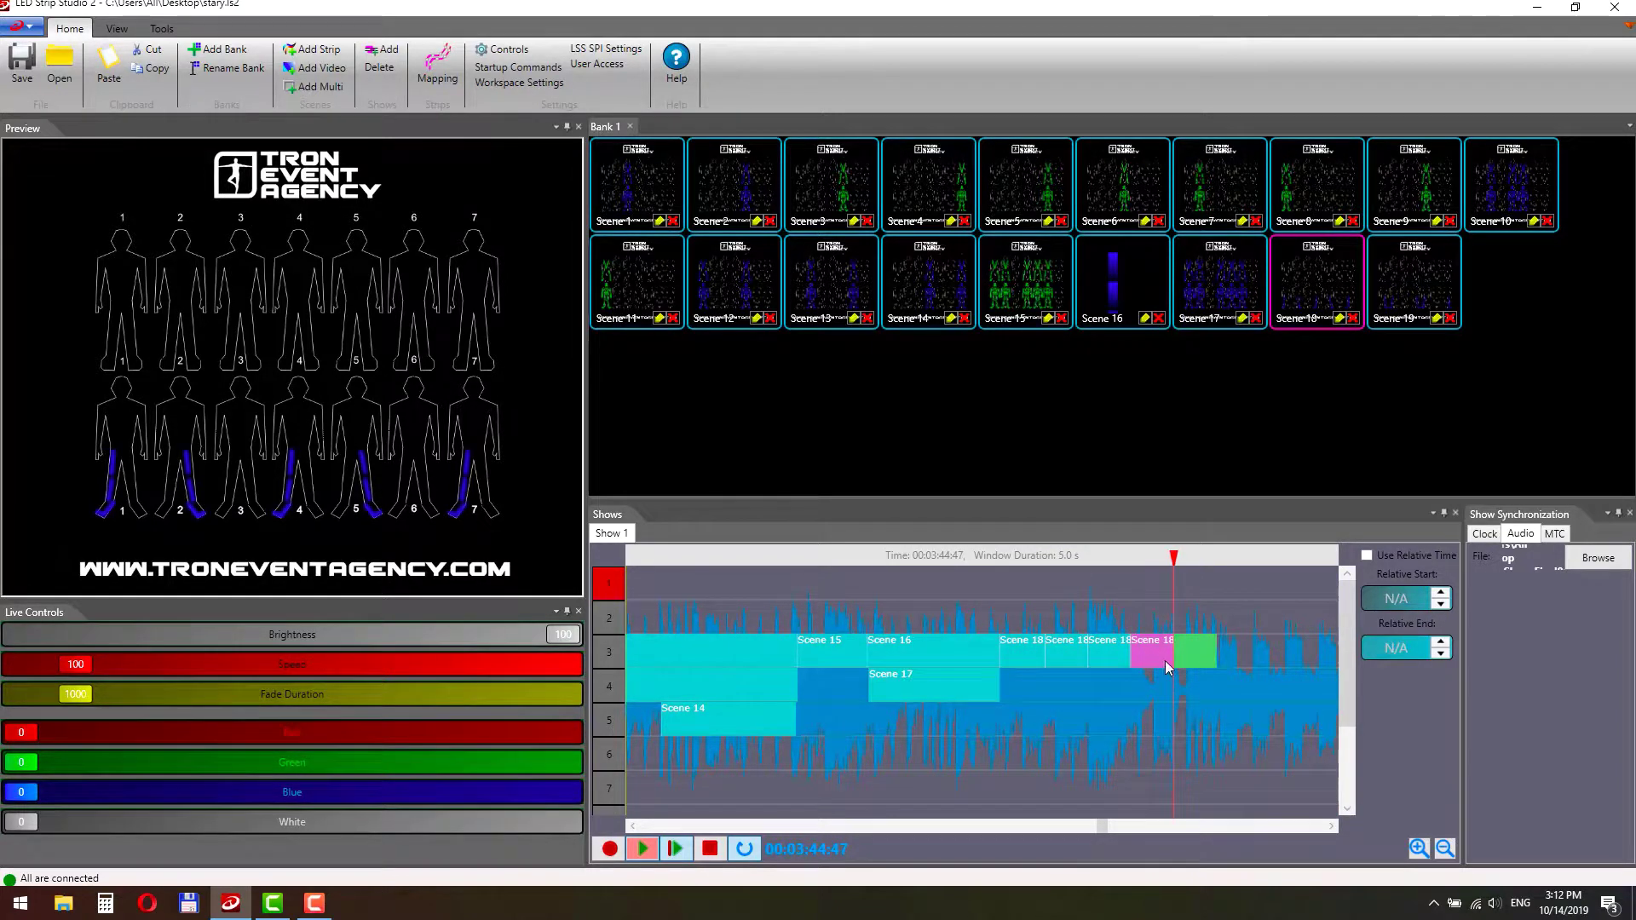
left_click(1215, 657)
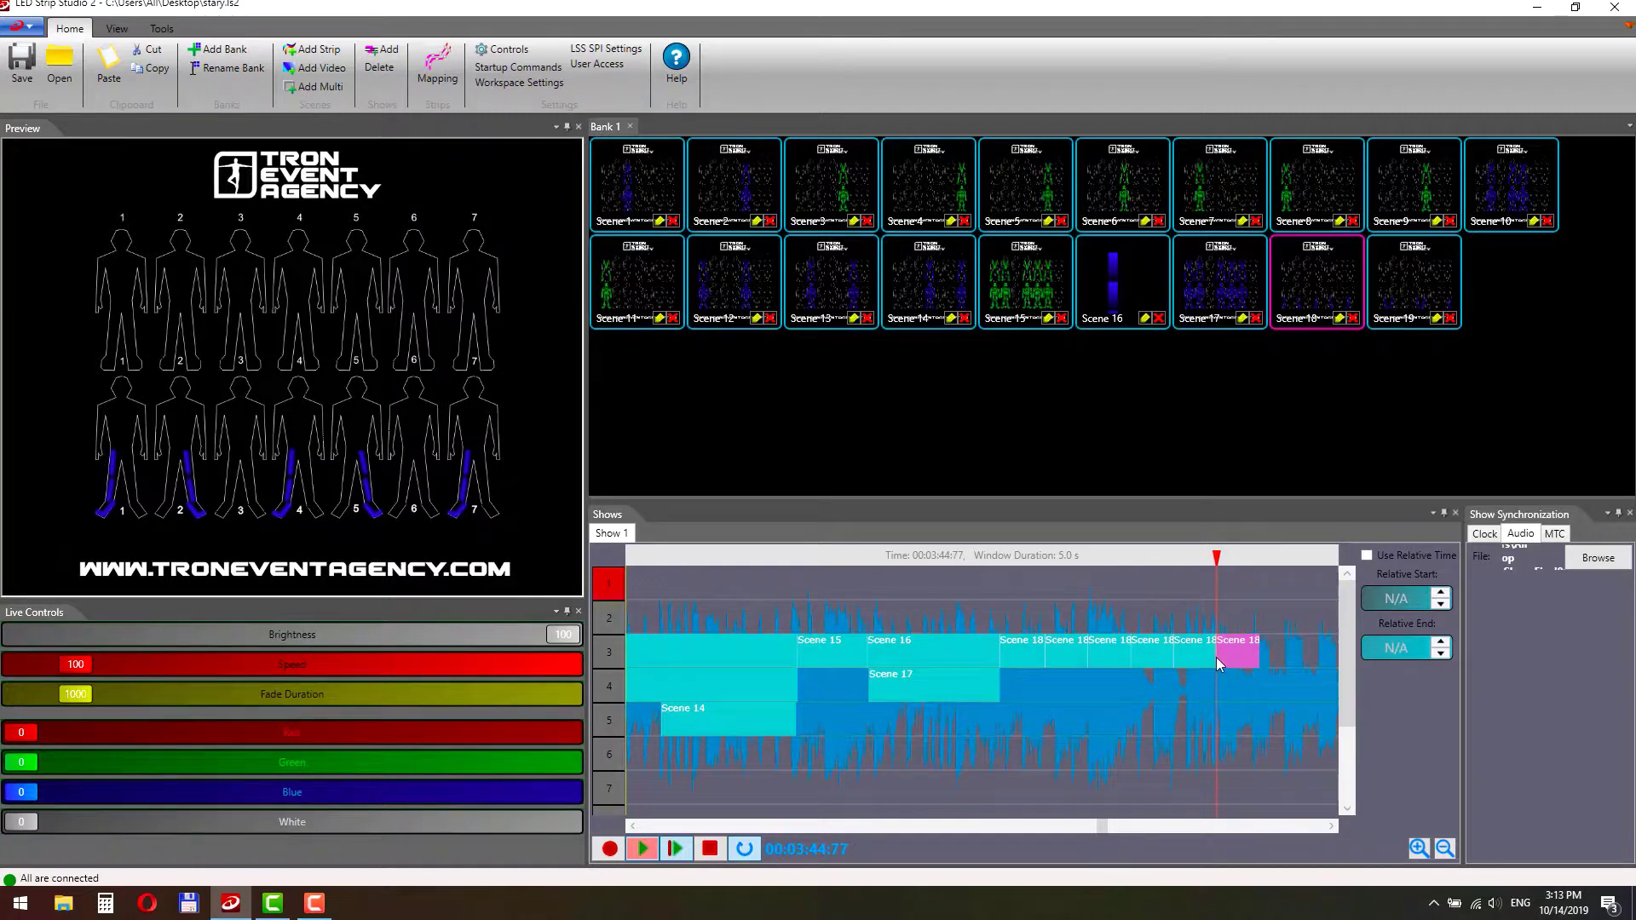
- Assign Scene 19 to every second clip in the row of short Scene 18 clips on track 3
left_click(1437, 277)
left_click(1066, 656)
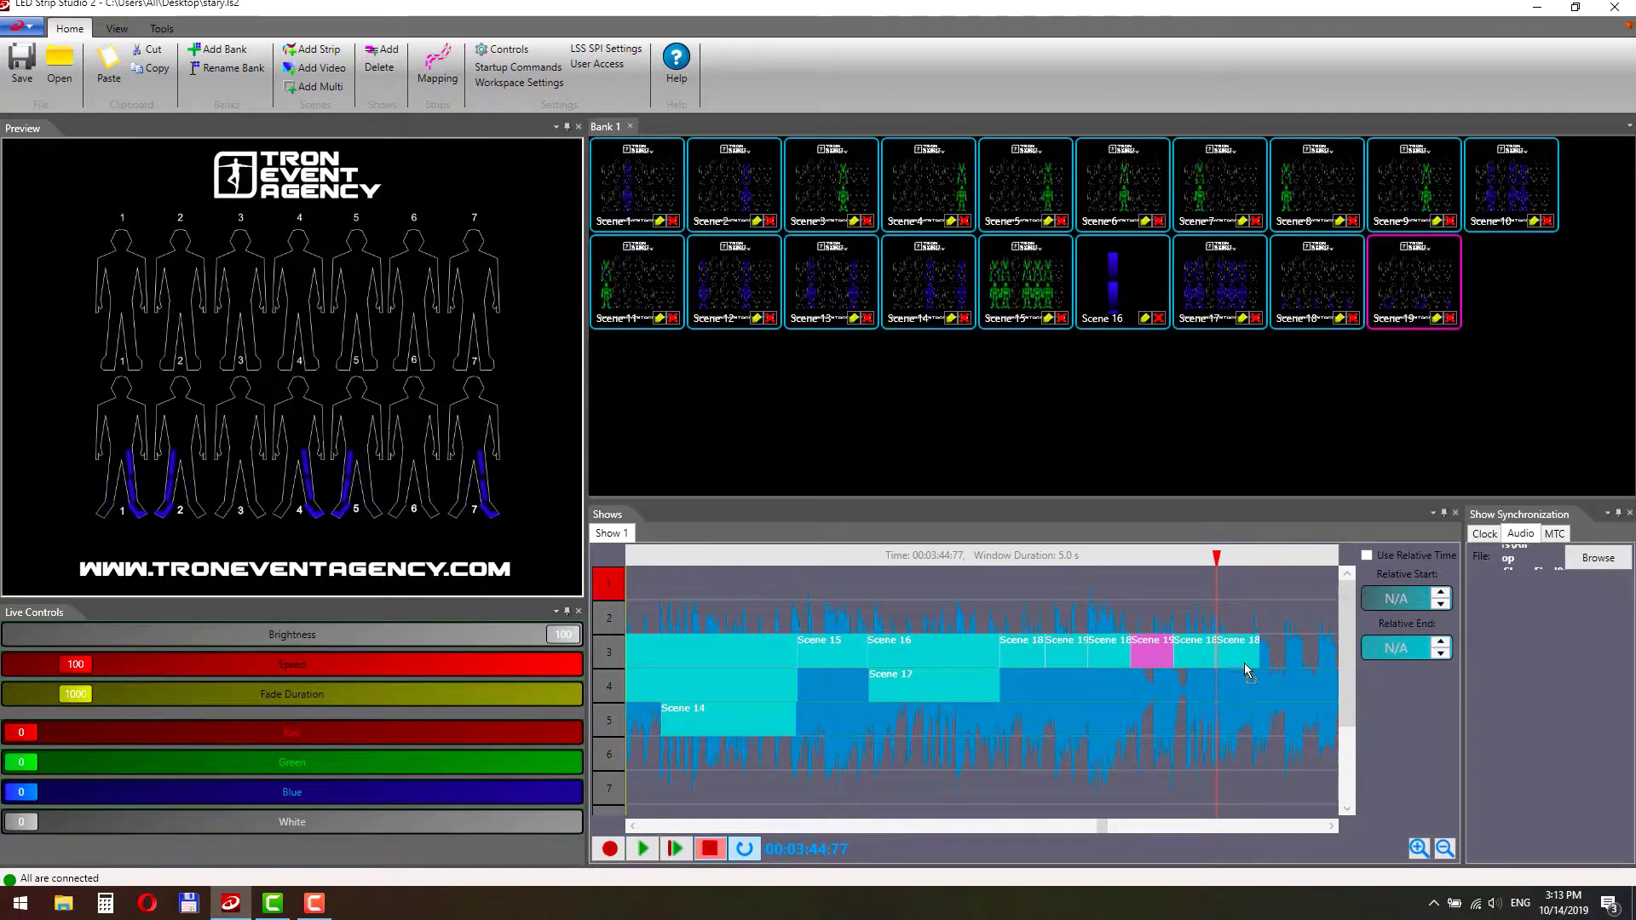
- Create a strip scene with the left-hand arm of dancers 1, 4 and 7 and the right-hand arm of dancers 2 and 5 in blue
left_click(313, 49)
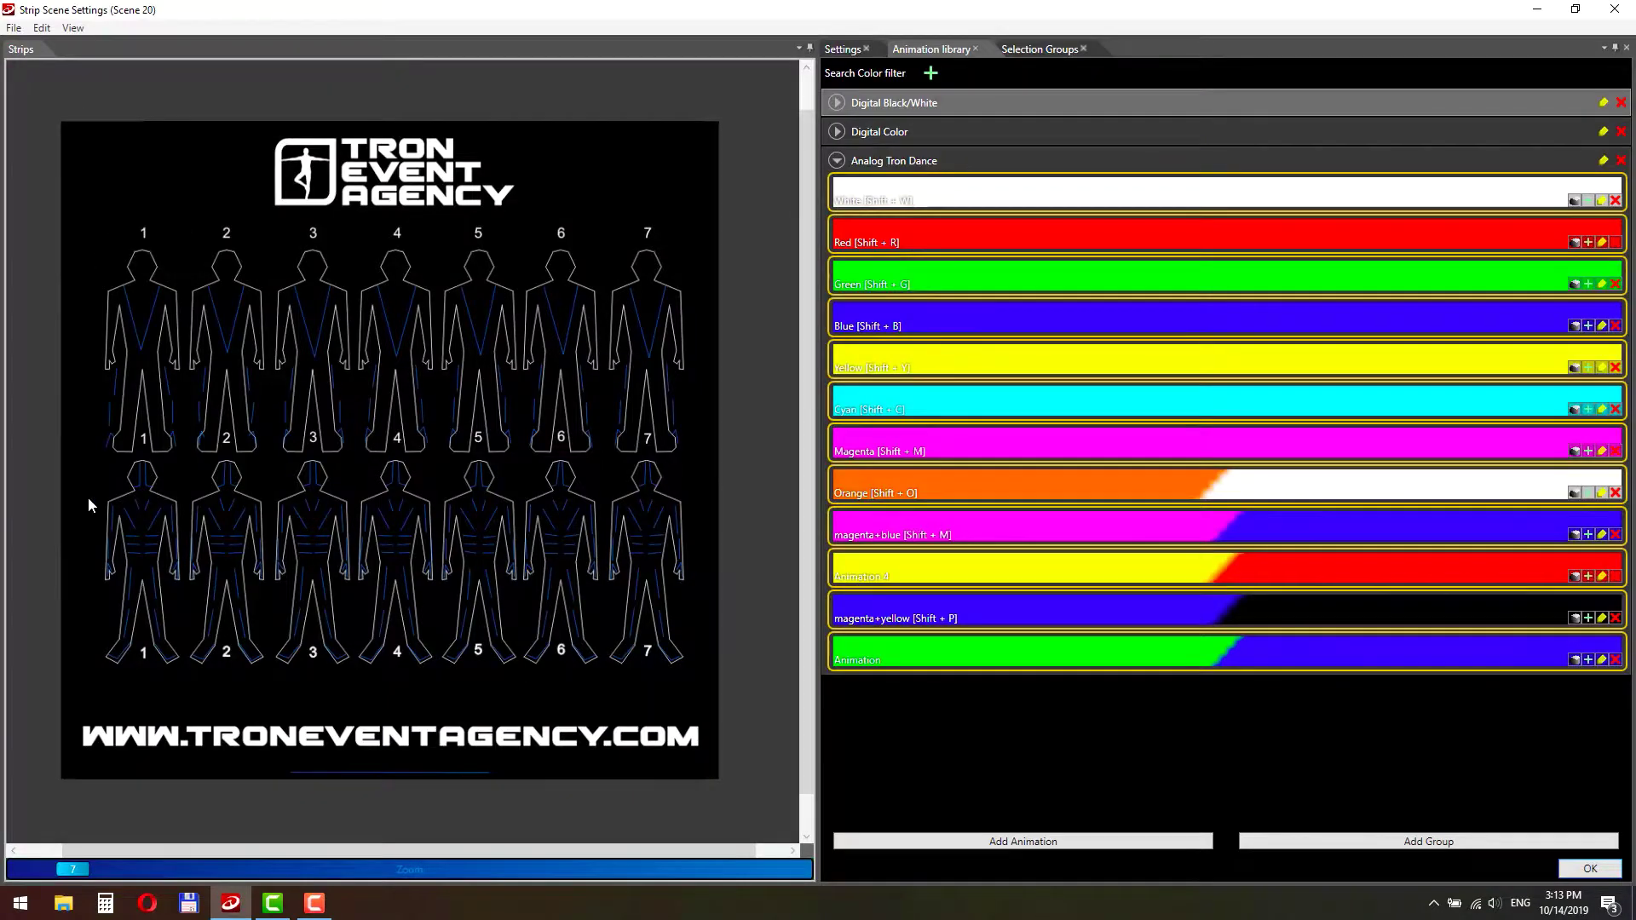
left_click_drag(89, 501, 115, 584)
left_click_drag(352, 493, 366, 589)
left_click_drag(607, 499, 616, 569)
left_click_drag(253, 498, 264, 580)
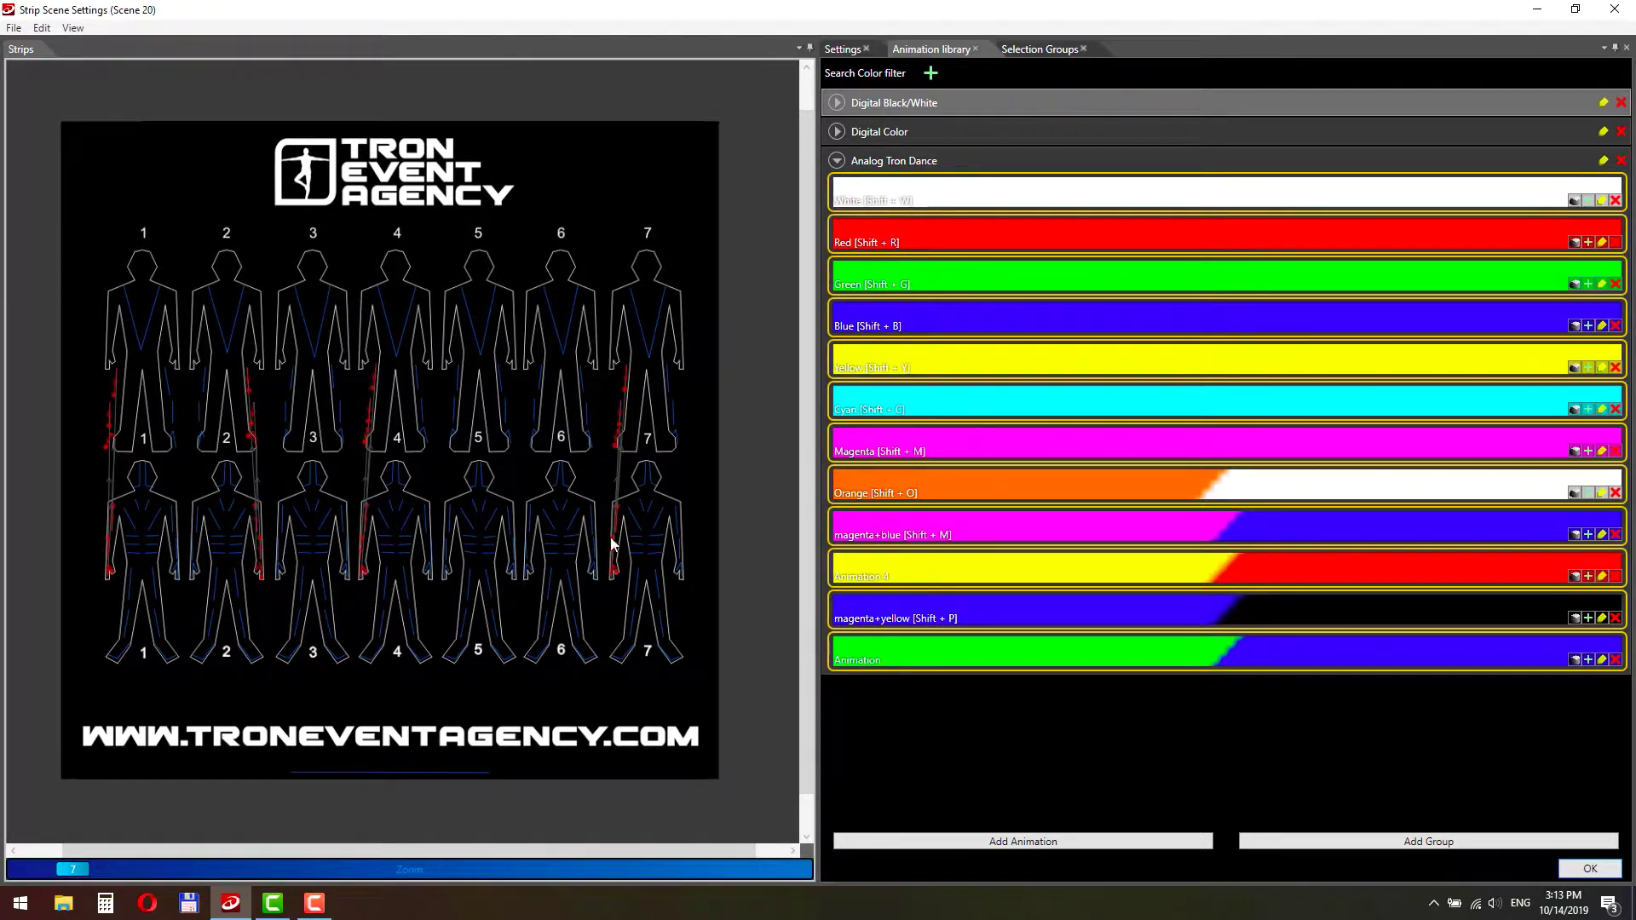
left_click_drag(498, 489, 520, 583)
left_click(1581, 869)
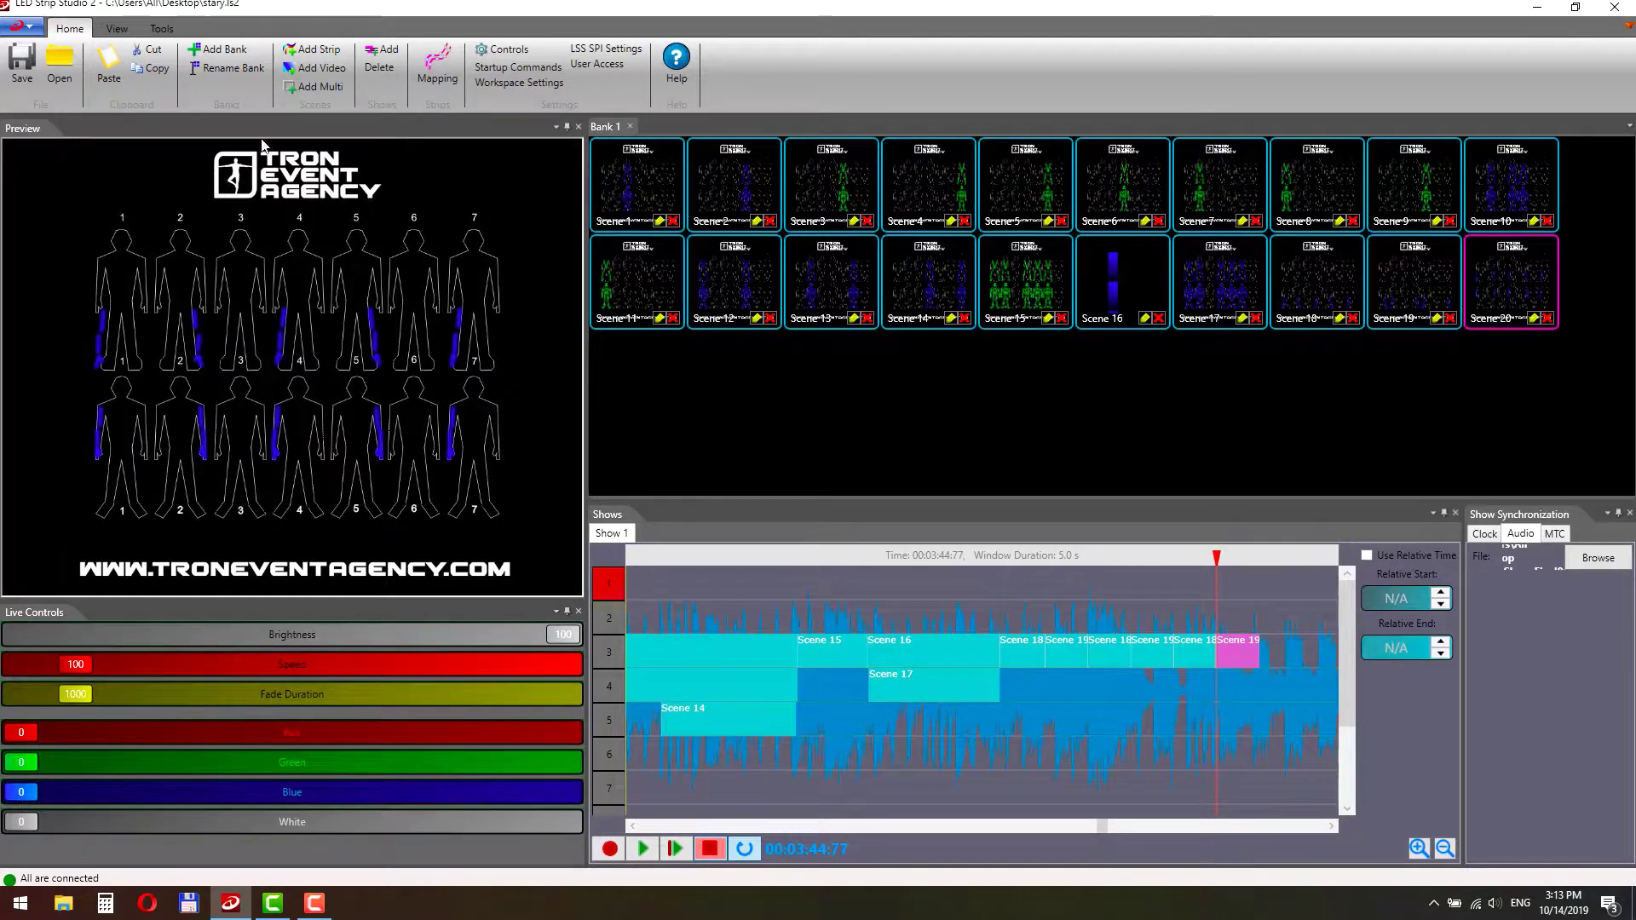
- Create a strip scene with the right-hand arm of dancers 1, 4 and 7 and the left-hand arm of dancers 2 and 5 in blue
left_click(312, 49)
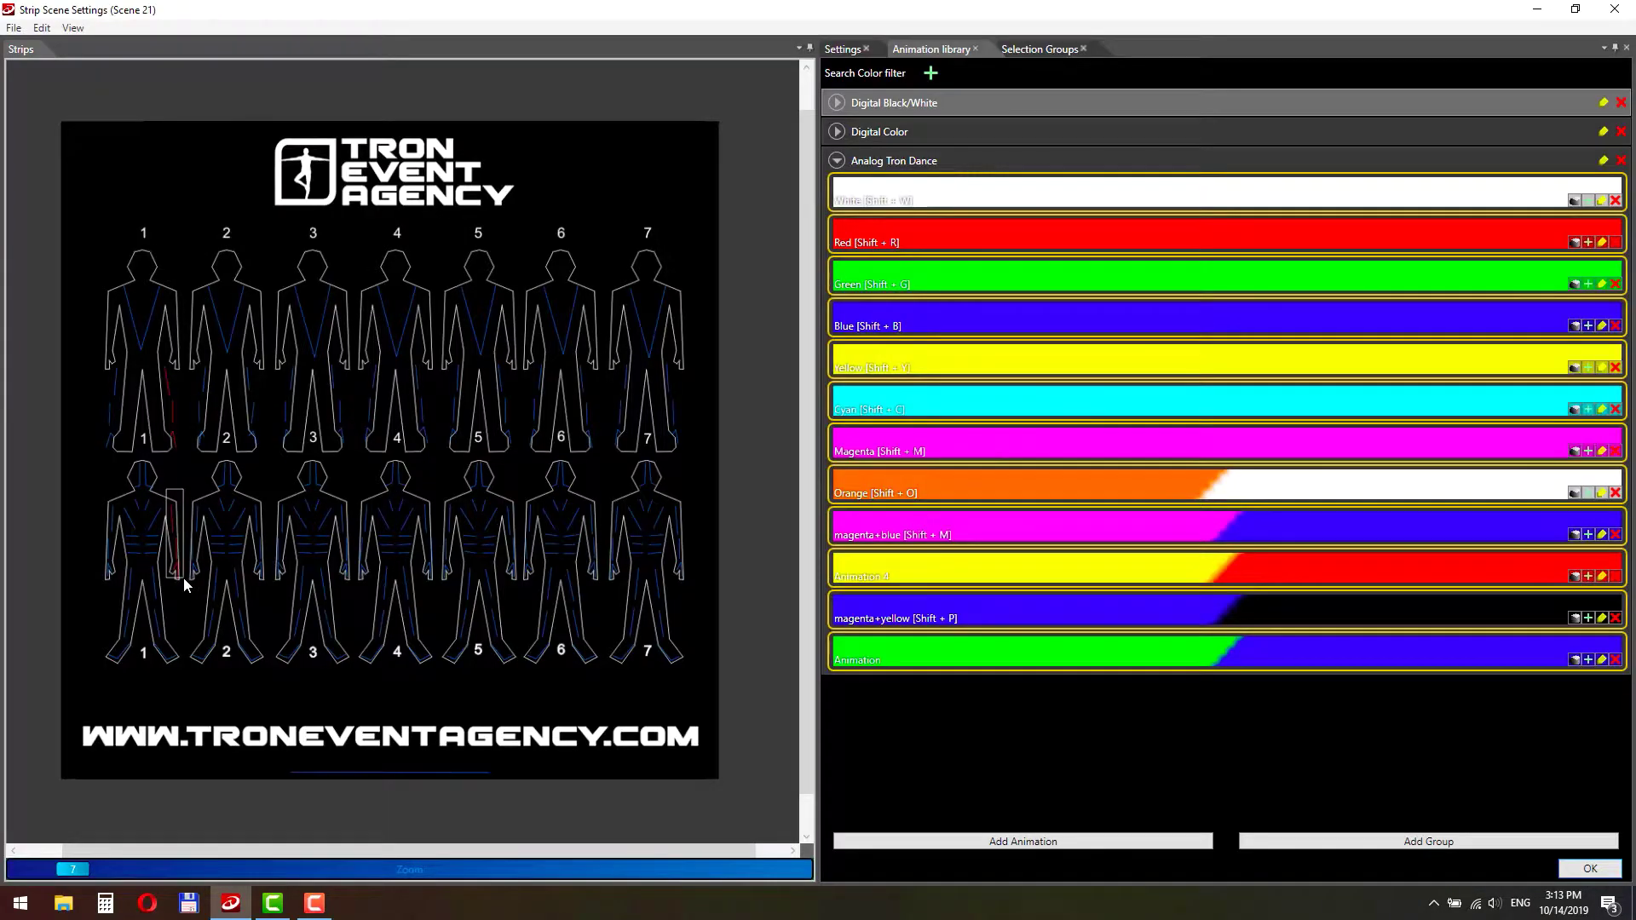
left_click_drag(183, 577, 183, 578)
left_click_drag(414, 496, 433, 546)
left_click_drag(669, 509, 694, 584)
left_click_drag(191, 504, 208, 592)
left_click_drag(439, 509, 453, 605)
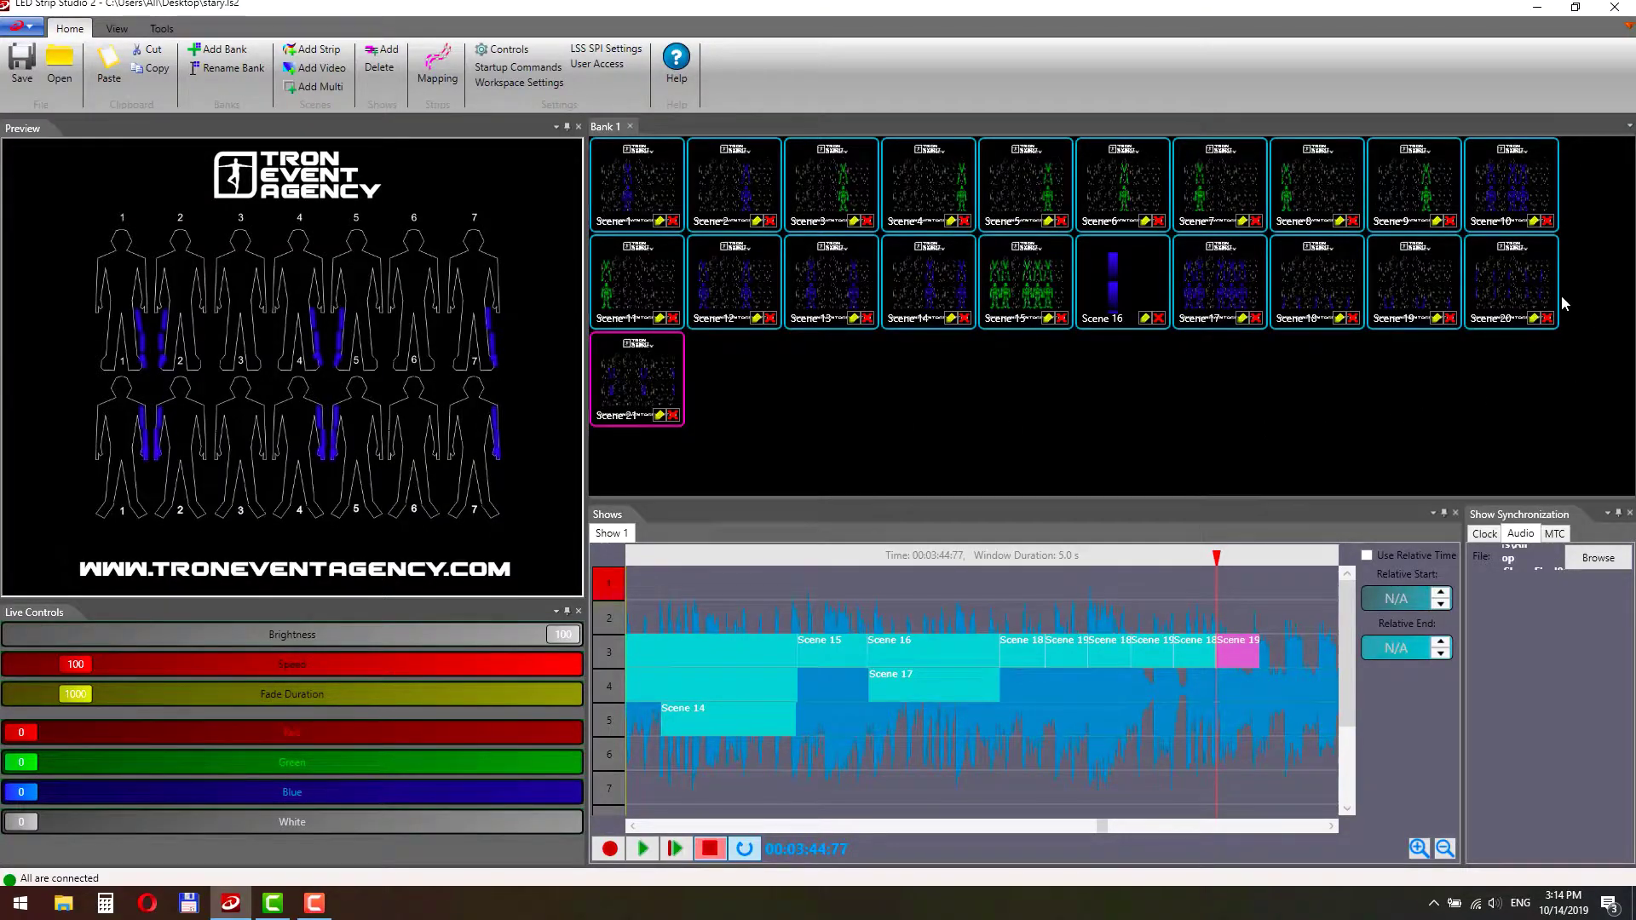
- Add a short Scene 20 clip after Scene 17 on track 4, ending at about 03:43.40, and paste five Scene 18 clips behind it
left_click(1515, 279)
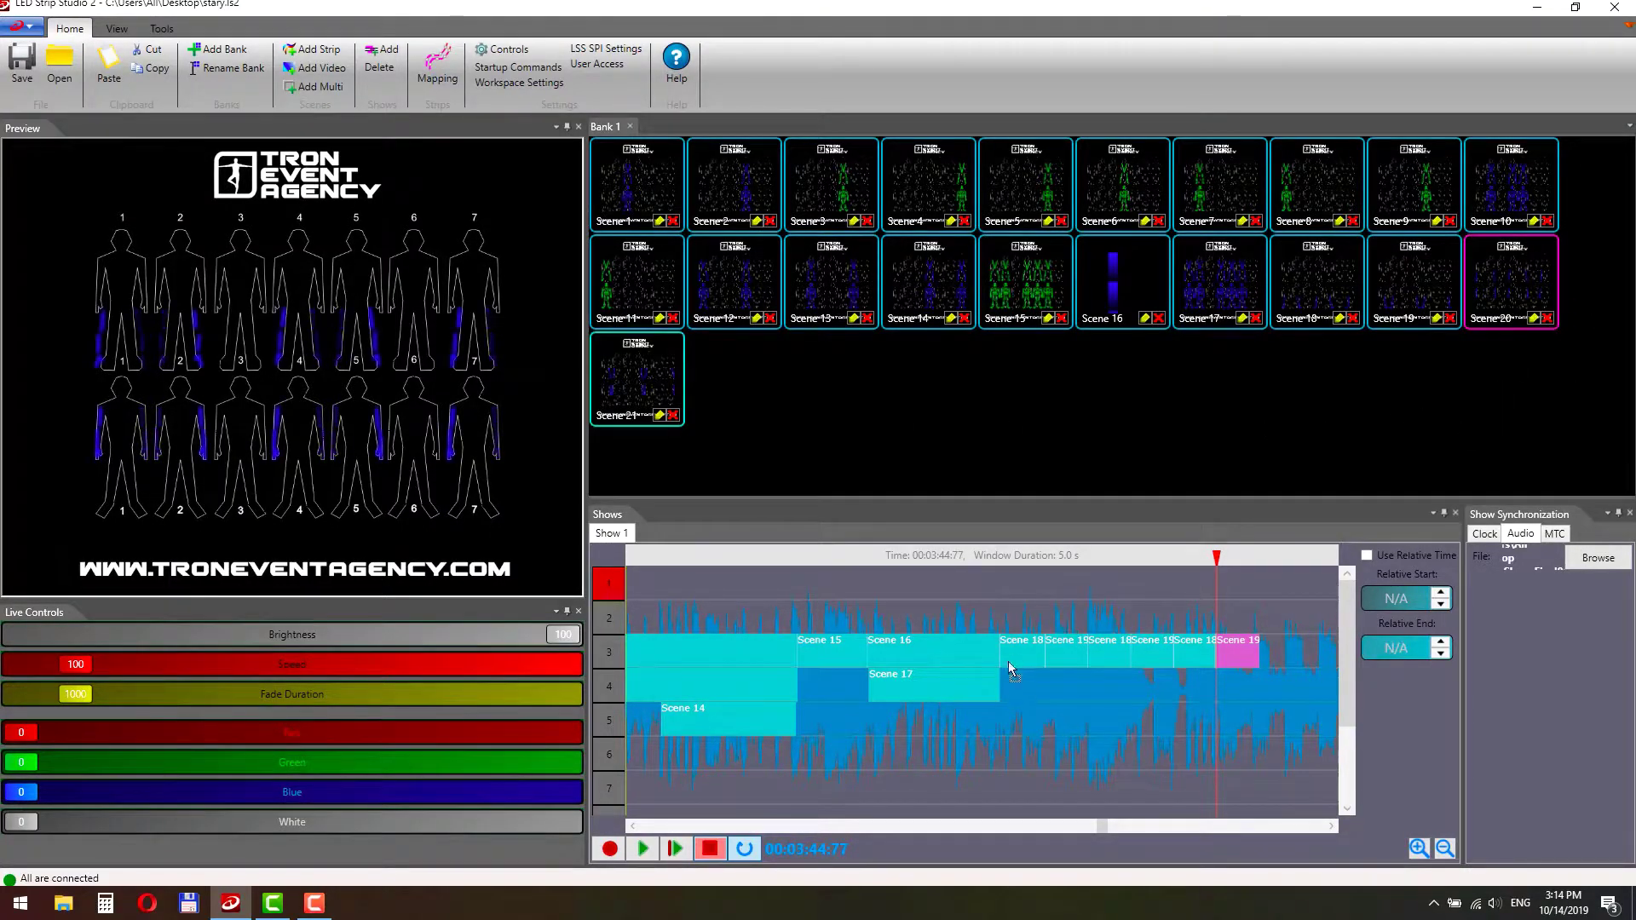
left_click_drag(1014, 677, 1035, 704)
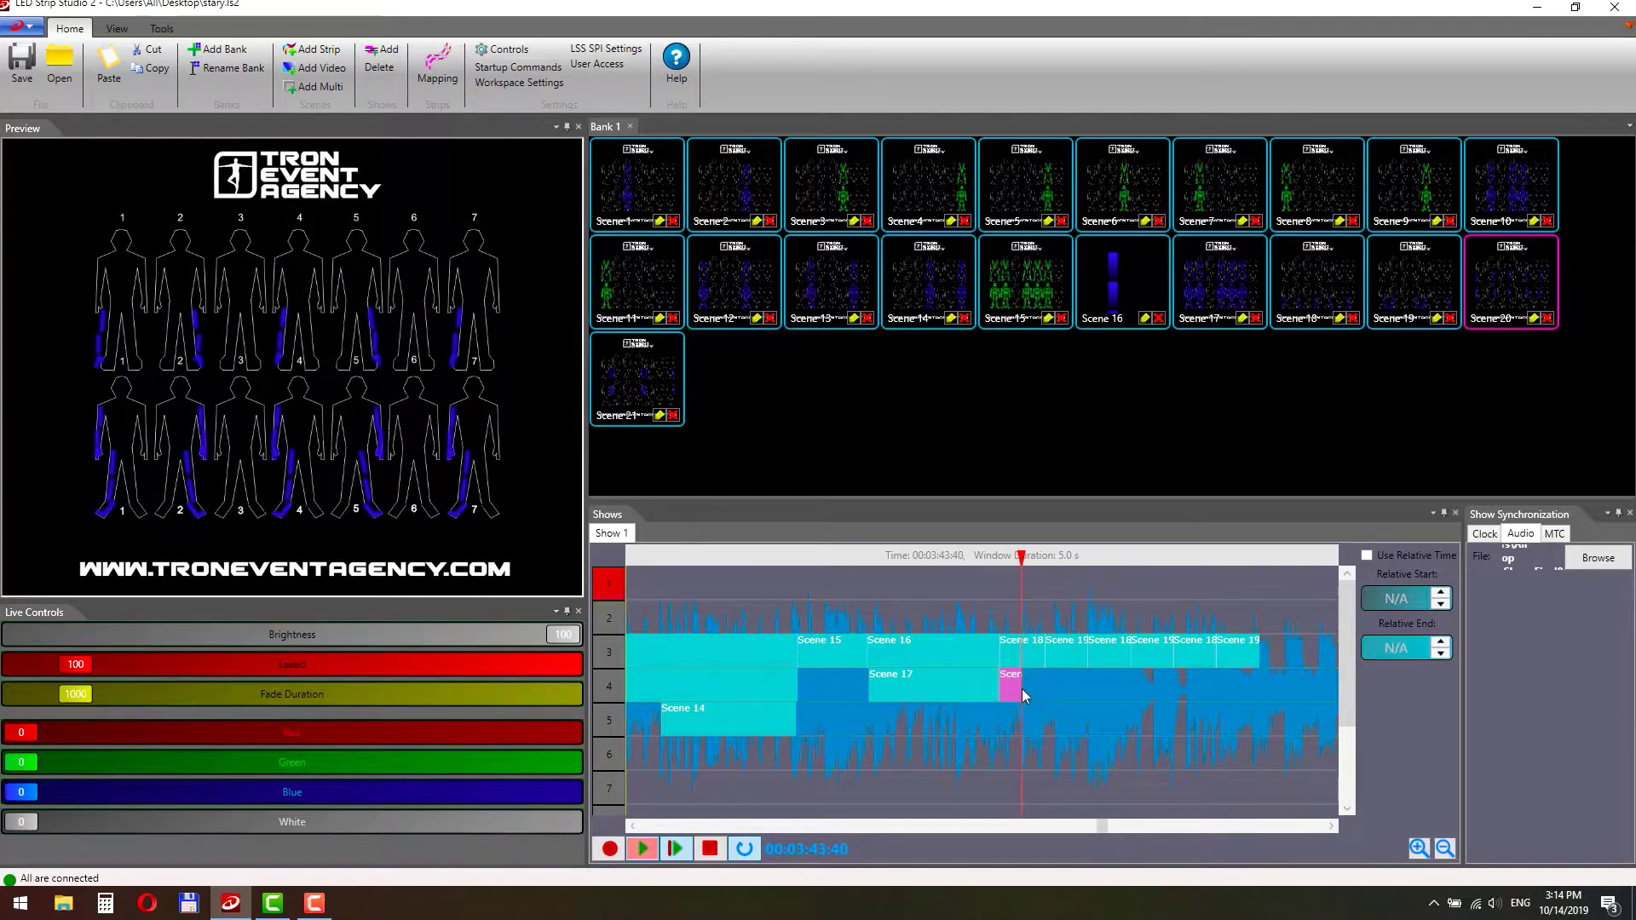
left_click(1026, 652)
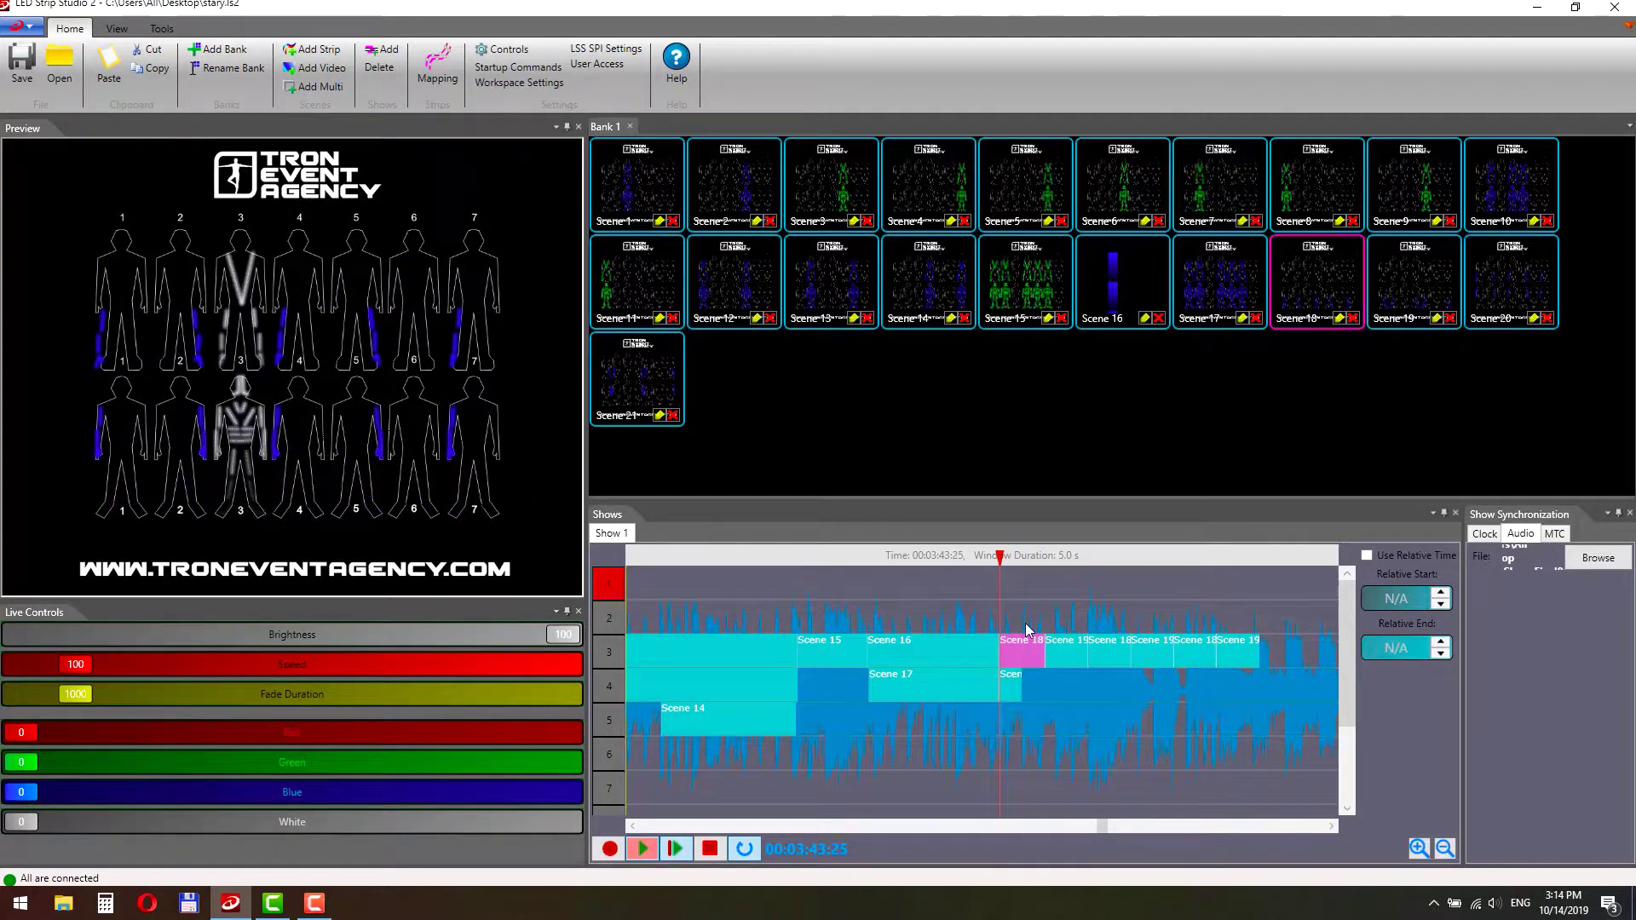
left_click(1023, 683)
left_click_drag(1023, 683, 1107, 658)
left_click(1075, 693)
left_click(1141, 687)
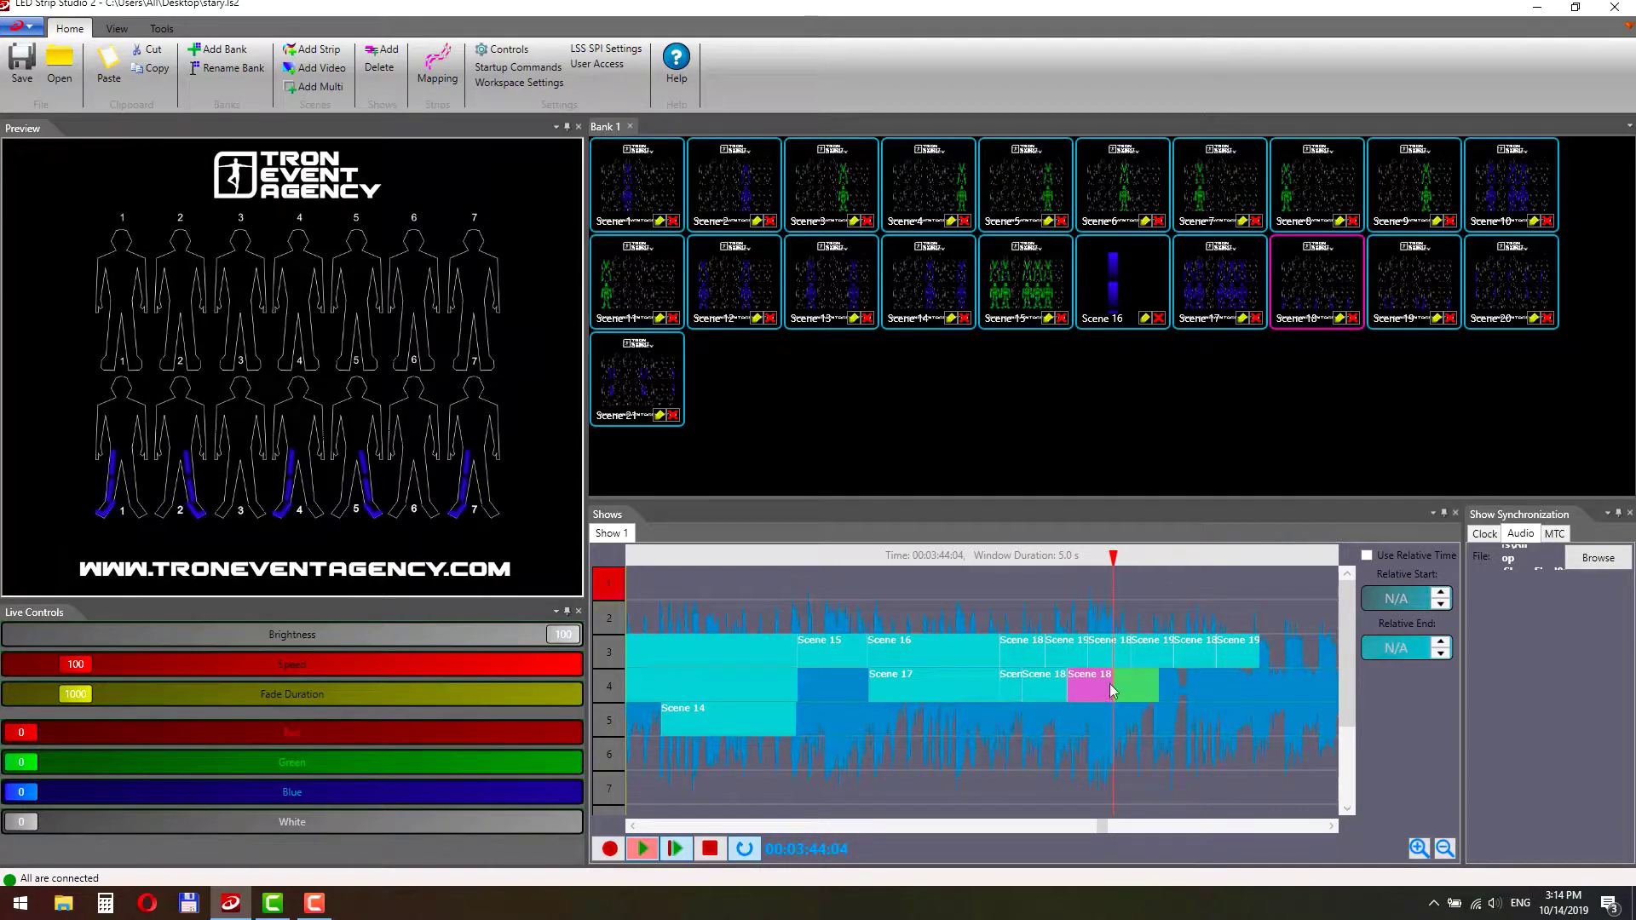
left_click(1215, 681)
left_click(1189, 687)
- Assign Scene 21 and Scene 20 alternately to the five pasted Scene 18 clips on track 4, starting with Scene 21
left_click(679, 373)
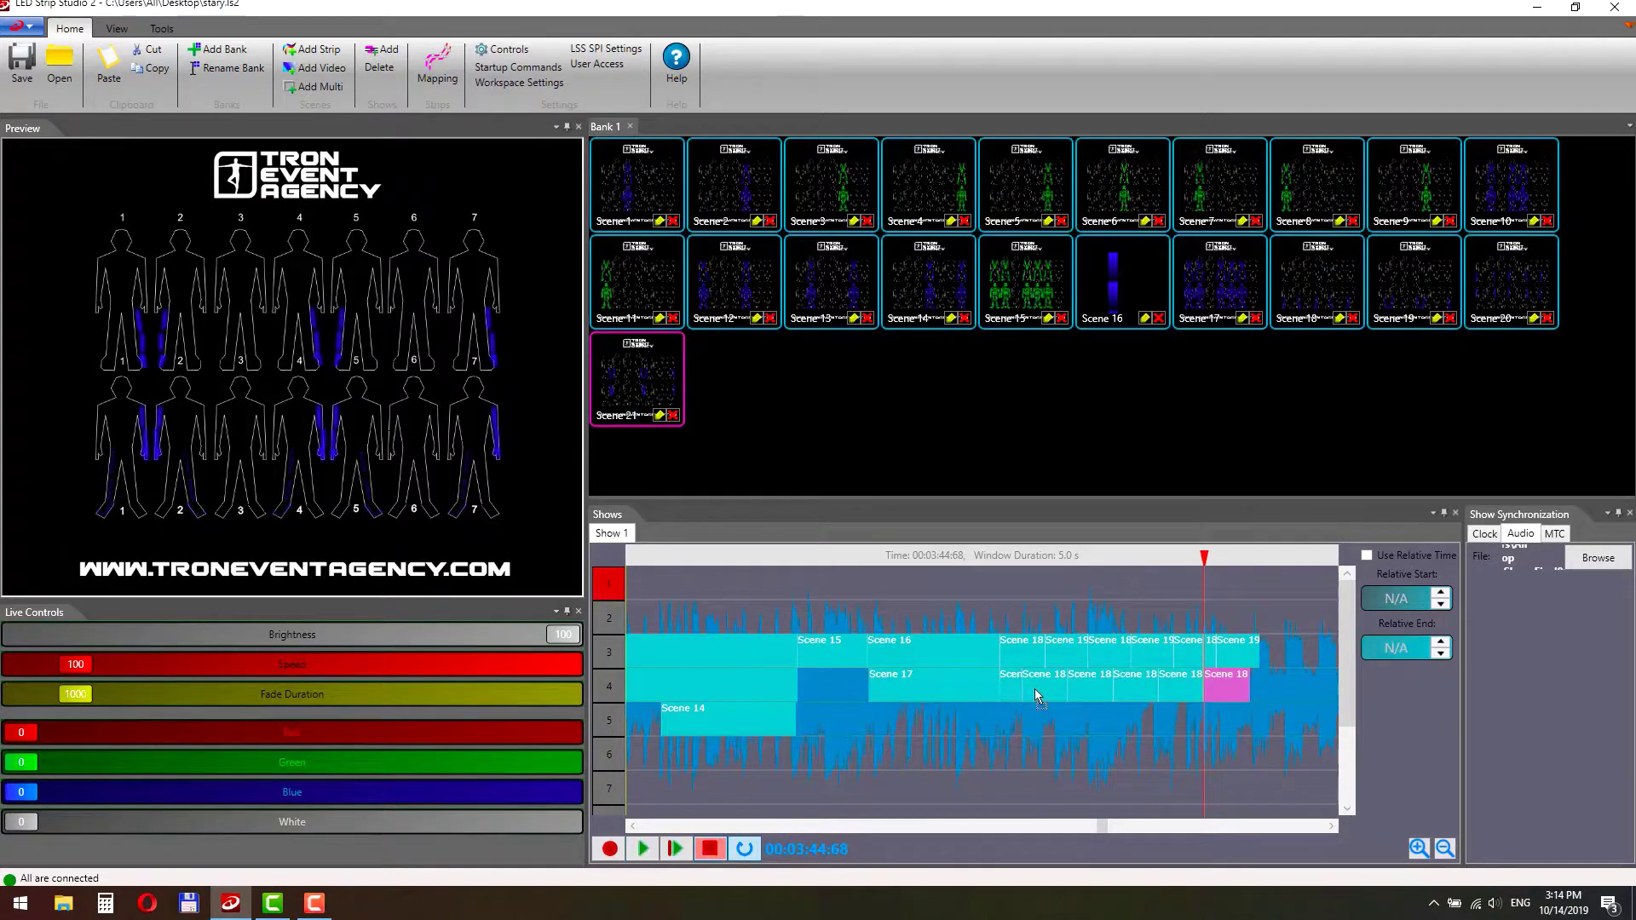
left_click_drag(1537, 277, 1105, 684)
left_click_drag(675, 381, 692, 388)
left_click(1137, 687)
left_click_drag(668, 372, 1229, 681)
- Create a strip scene with all of dancer 2 in blue and place it after the last Scene 19 clip on track 3, ending at about 03:46.11
left_click(315, 49)
left_click_drag(197, 241, 276, 713)
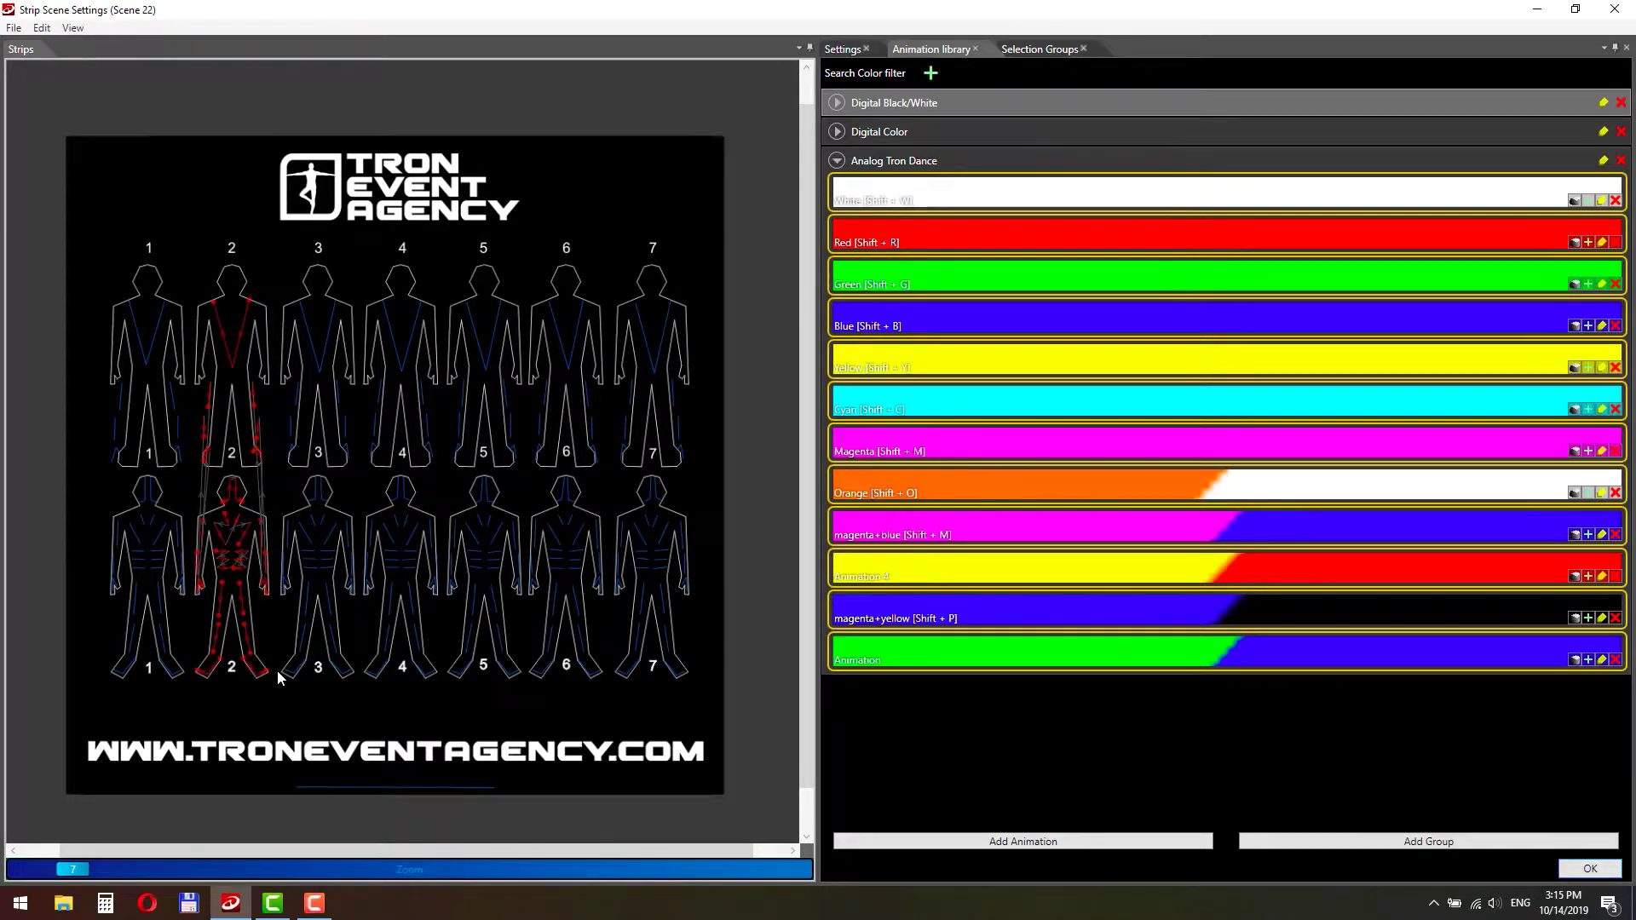
key("shift+b")
key("Return")
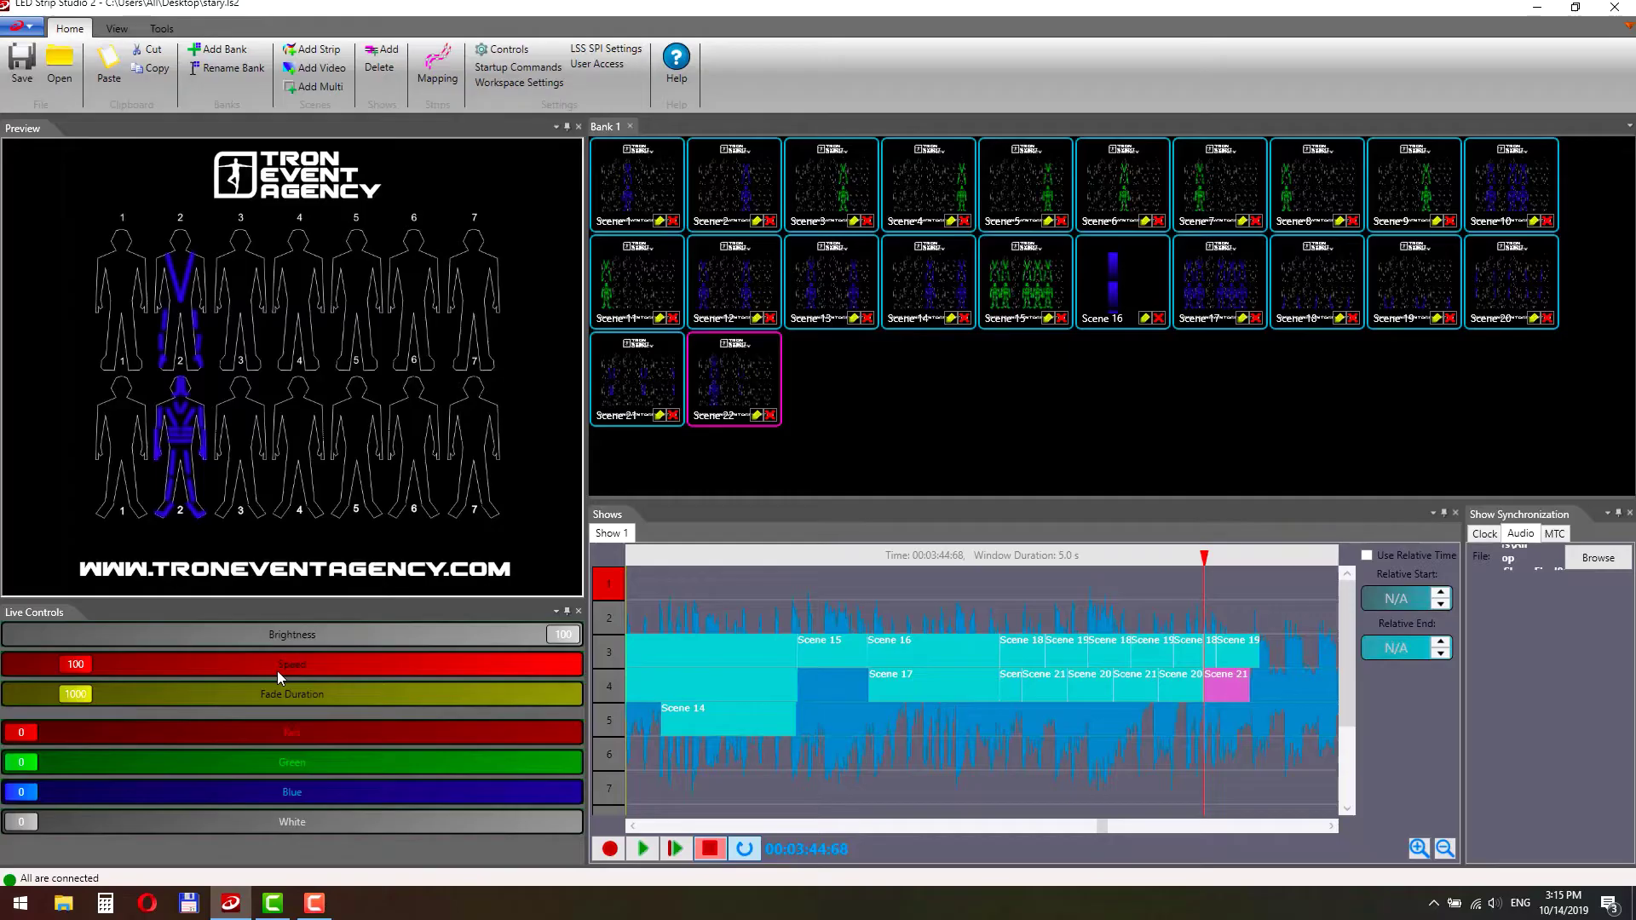
left_click(1264, 659)
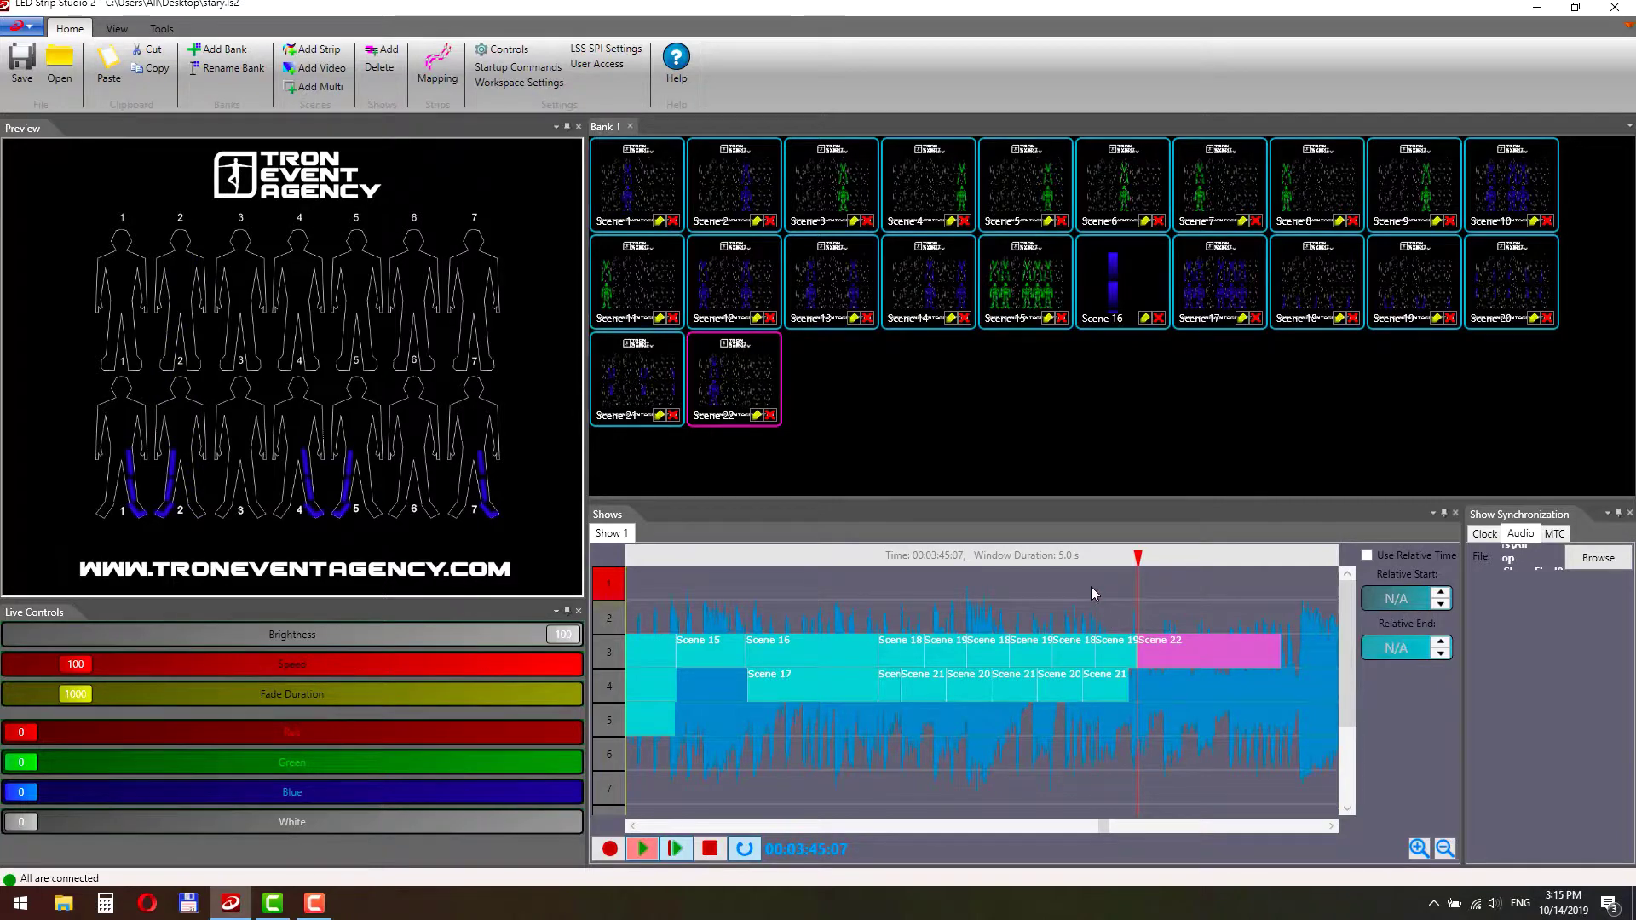
left_click_drag(1276, 653, 1168, 667)
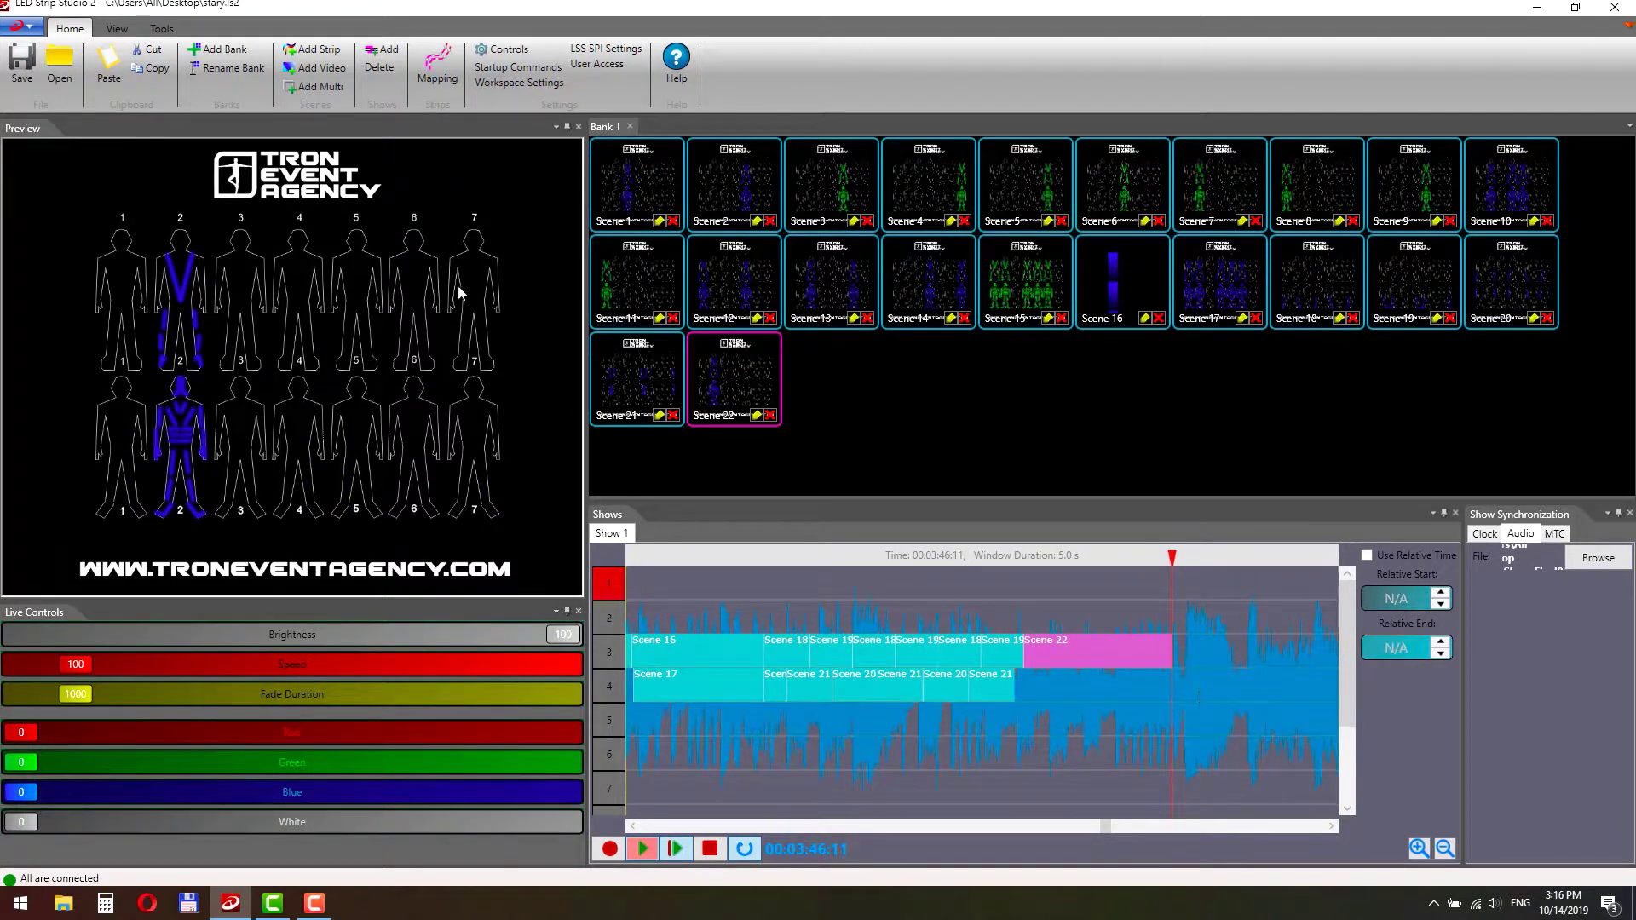
- Start a new strip scene with the heads and legs of all seven lower-row figures in white and their torsos in blue
left_click(312, 48)
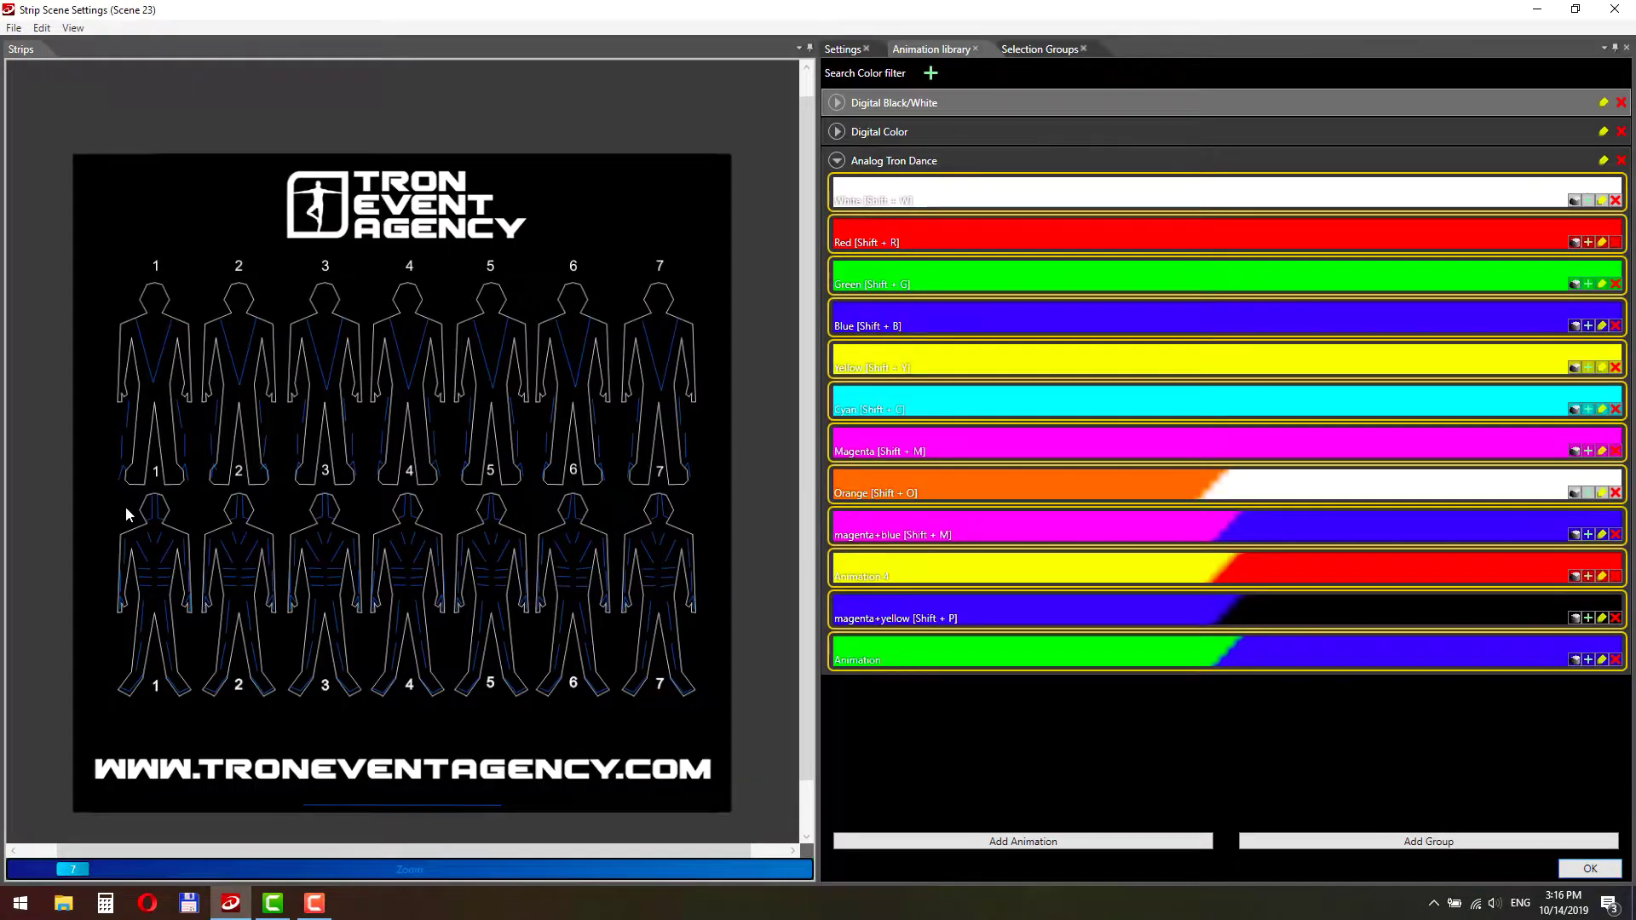
left_click_drag(125, 507, 768, 516)
left_click_drag(720, 706, 111, 616)
left_click_drag(89, 528, 707, 607)
left_click(407, 627)
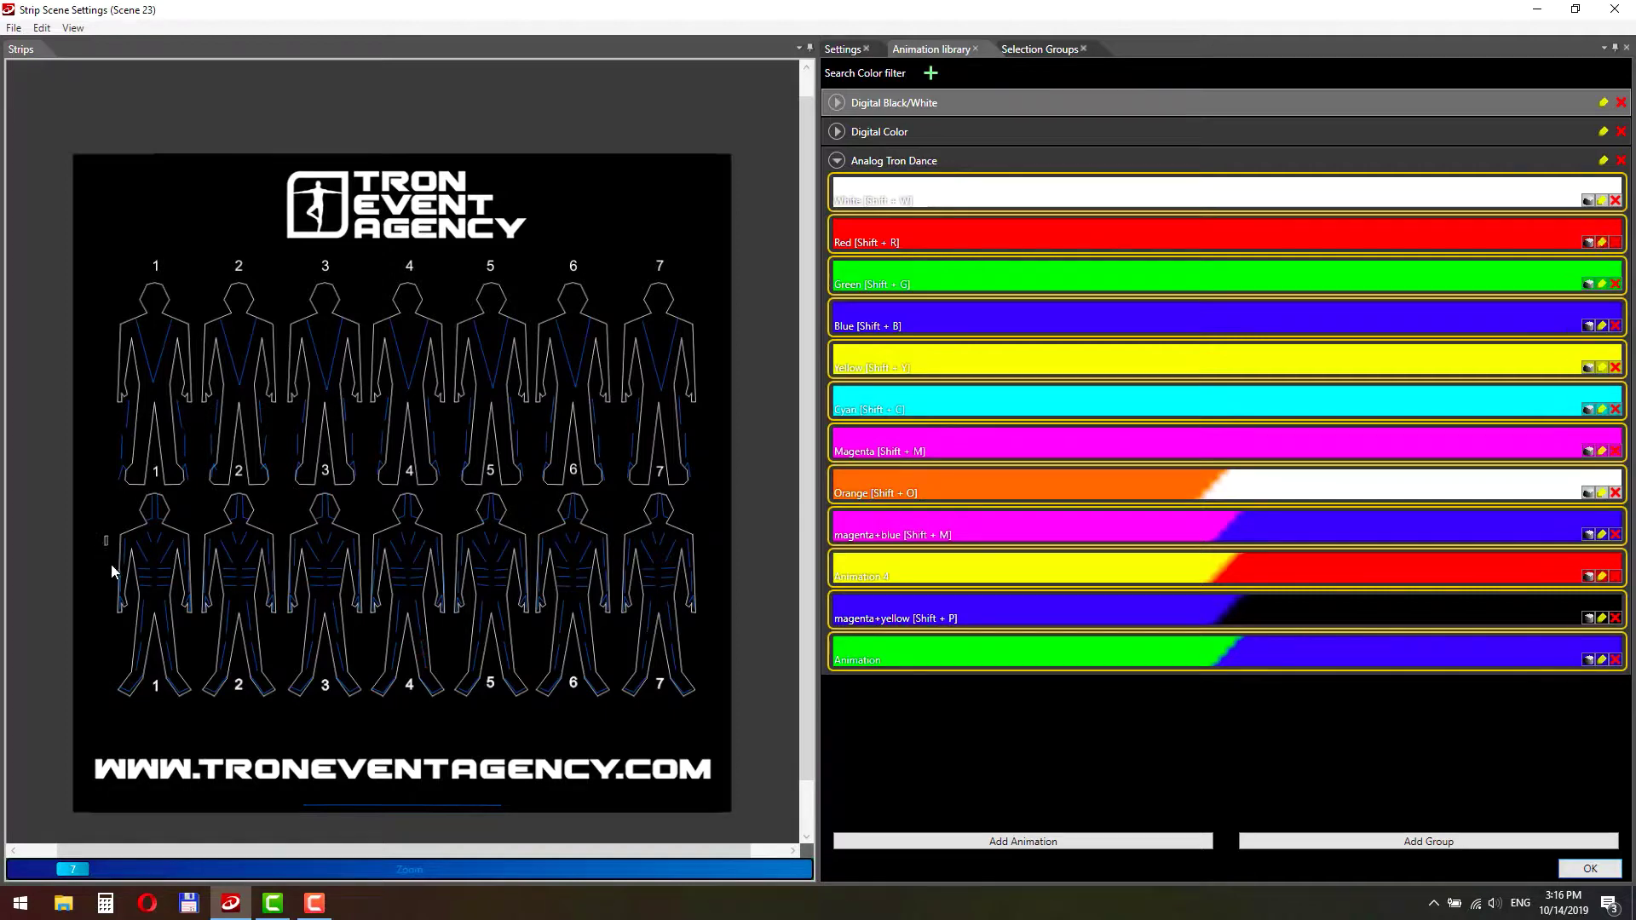
- Color both arms of all seven dancers red and save the strip scene
left_click(124, 541)
left_click_drag(213, 603, 213, 603)
left_click_drag(265, 525, 298, 624)
left_click_drag(350, 523, 360, 553)
left_click_drag(380, 617, 380, 617)
left_click_drag(435, 522, 463, 632)
left_click_drag(517, 527, 524, 552)
left_click_drag(547, 623, 547, 623)
left_click_drag(602, 519, 626, 625)
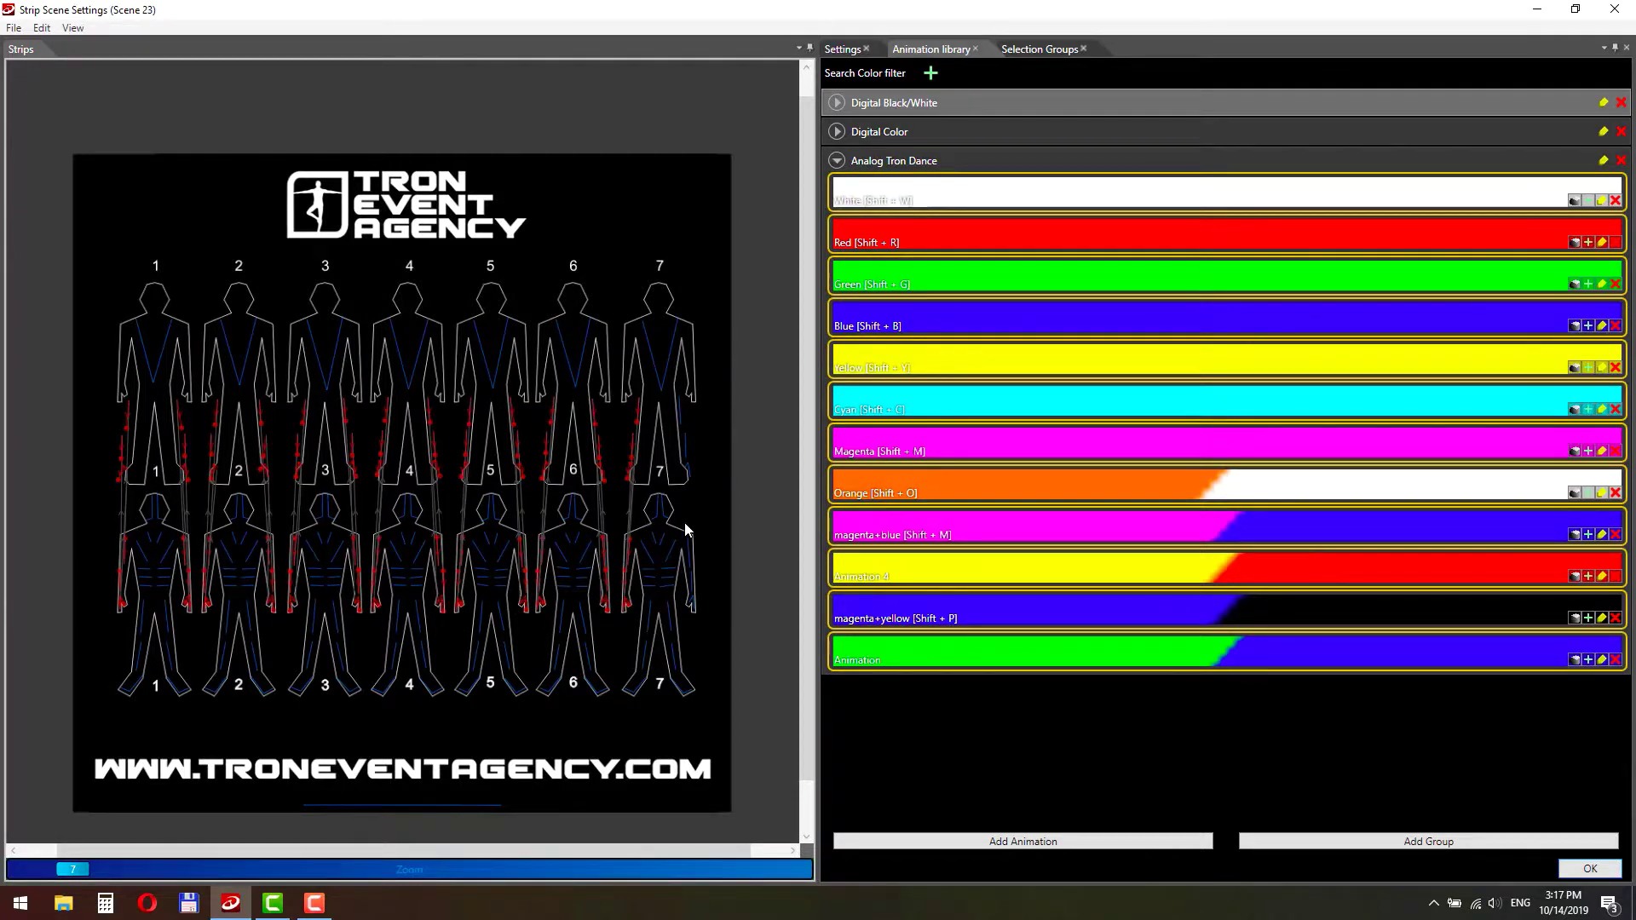
left_click_drag(686, 529, 707, 637)
key("shift+r")
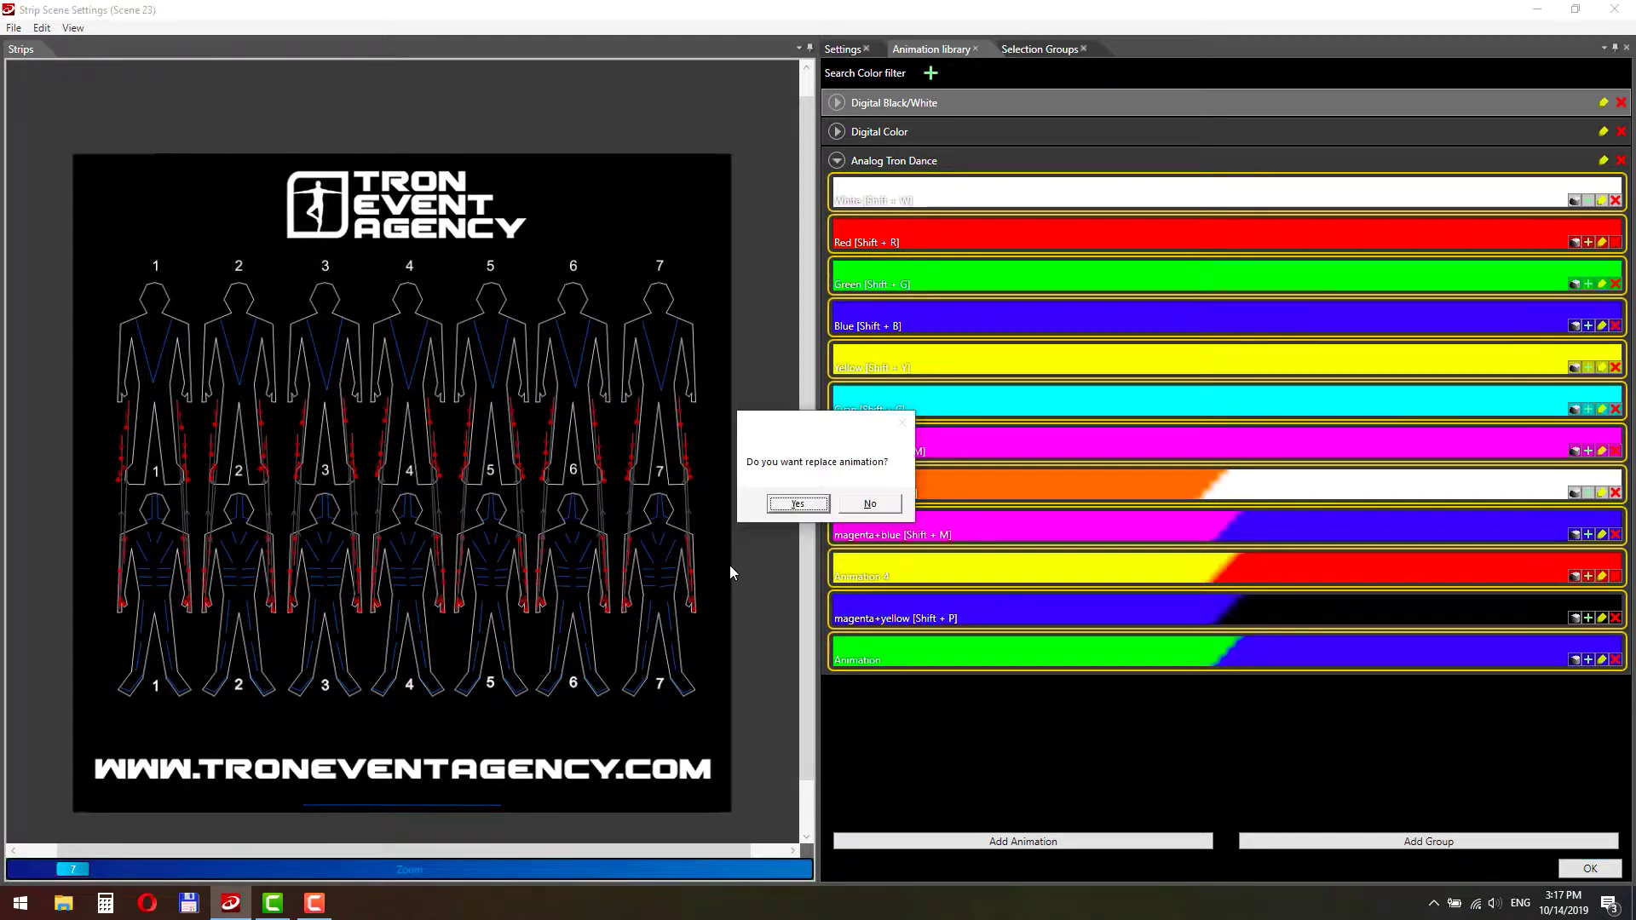
key("Return")
key("Return")
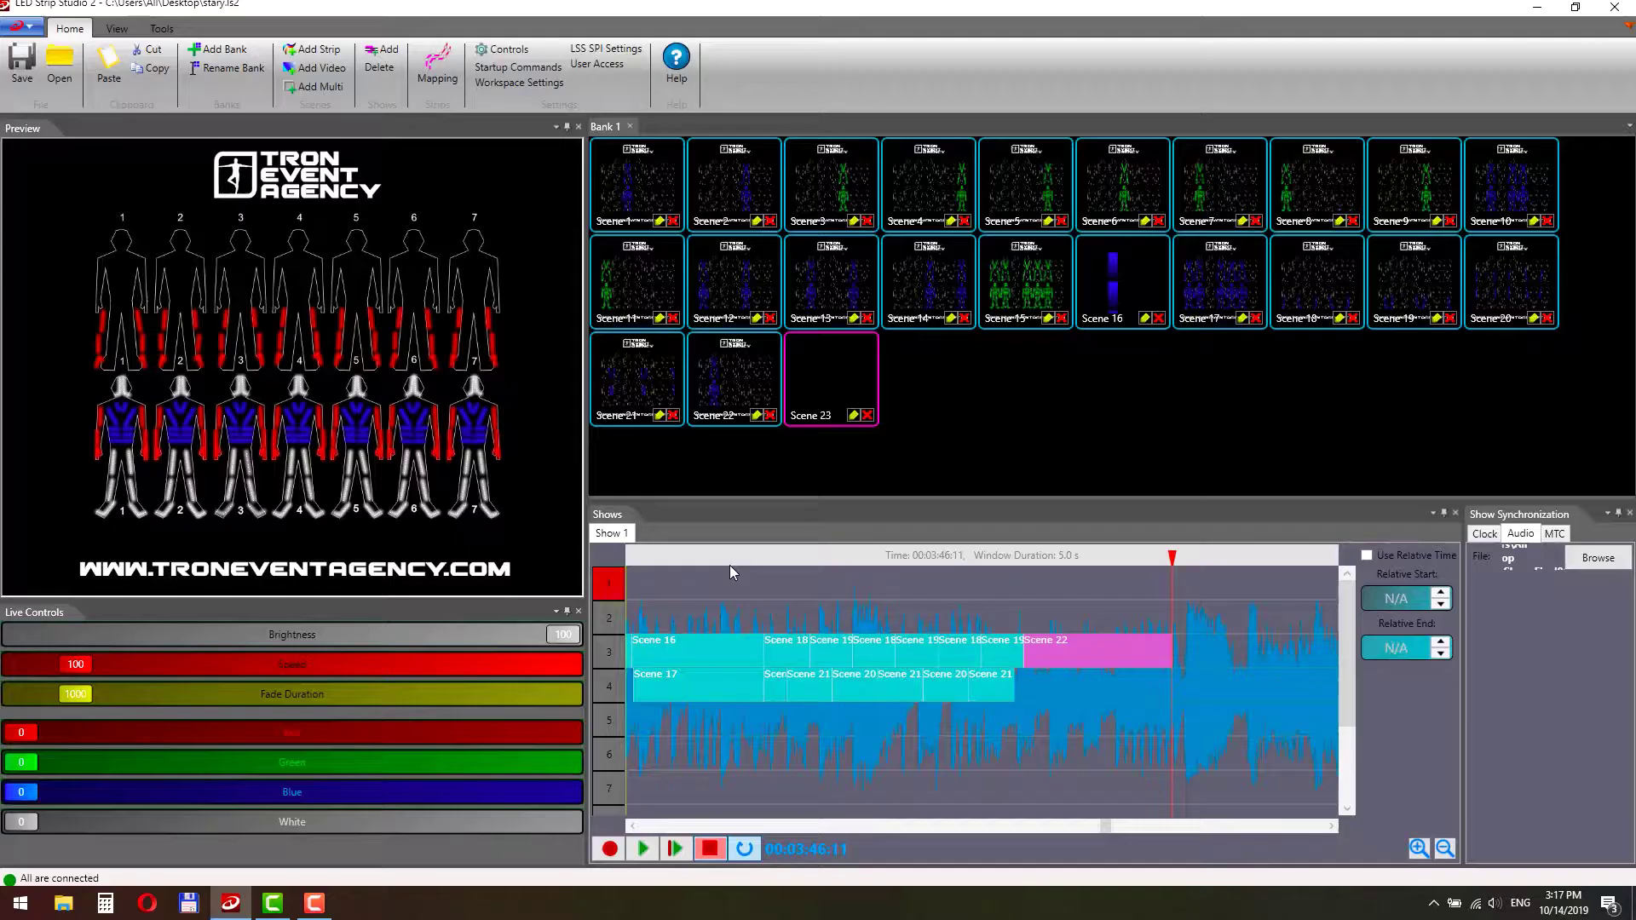
- Place a Scene 23 clip directly after Scene 22 on track 3, ending at about 03:46.46
left_click_drag(862, 385, 1183, 651)
left_click(1183, 651)
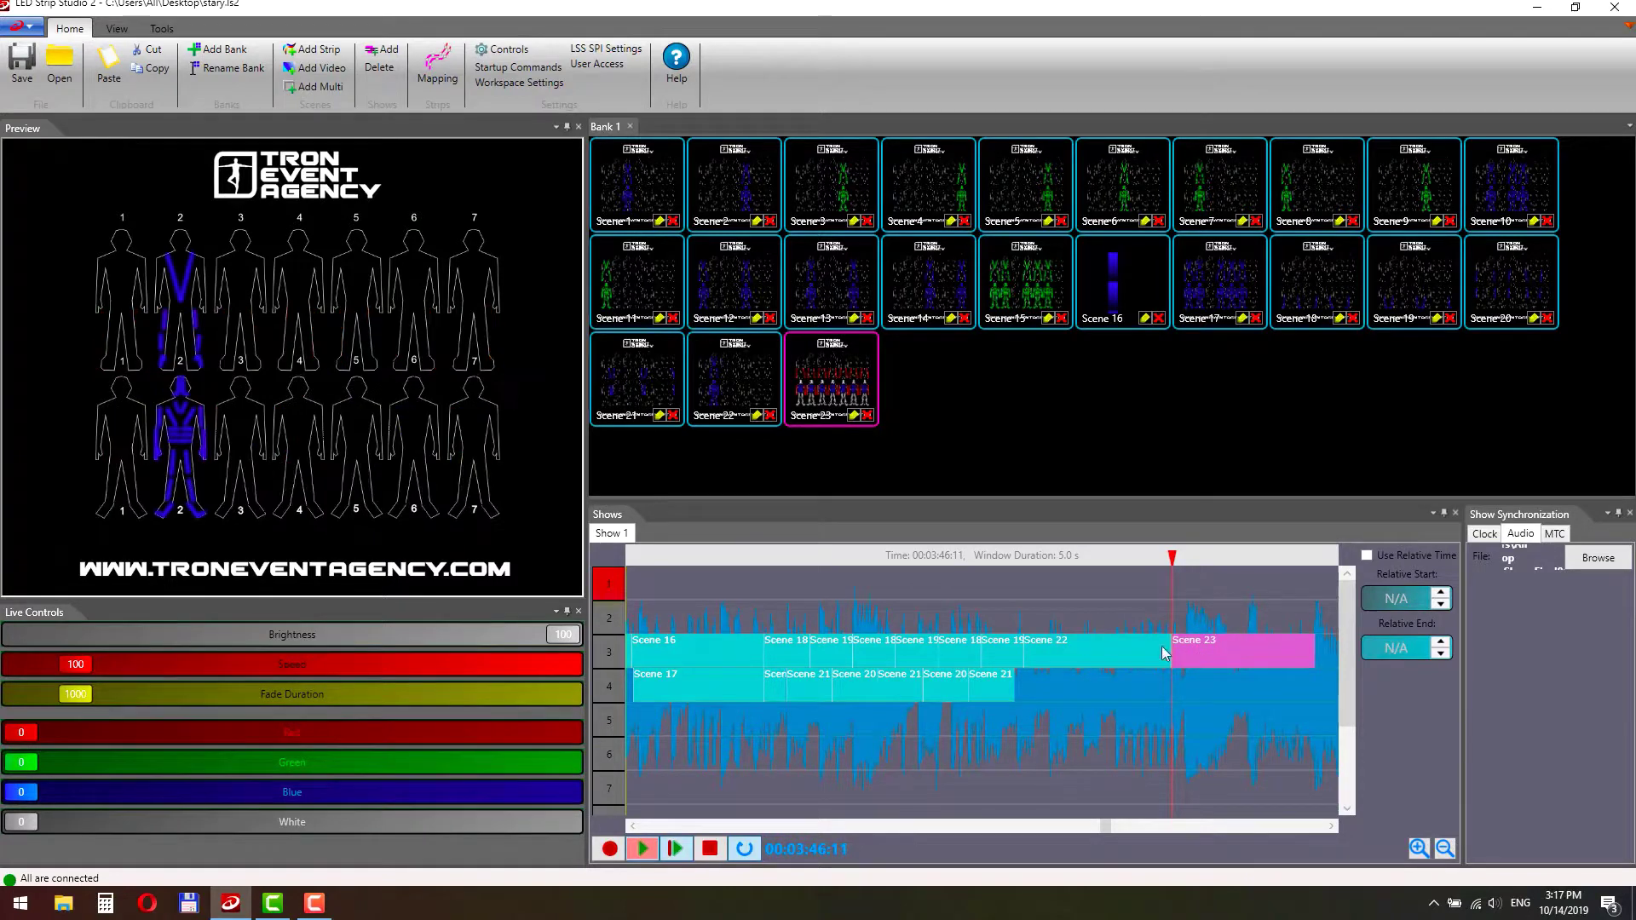
left_click_drag(1306, 645, 1095, 666)
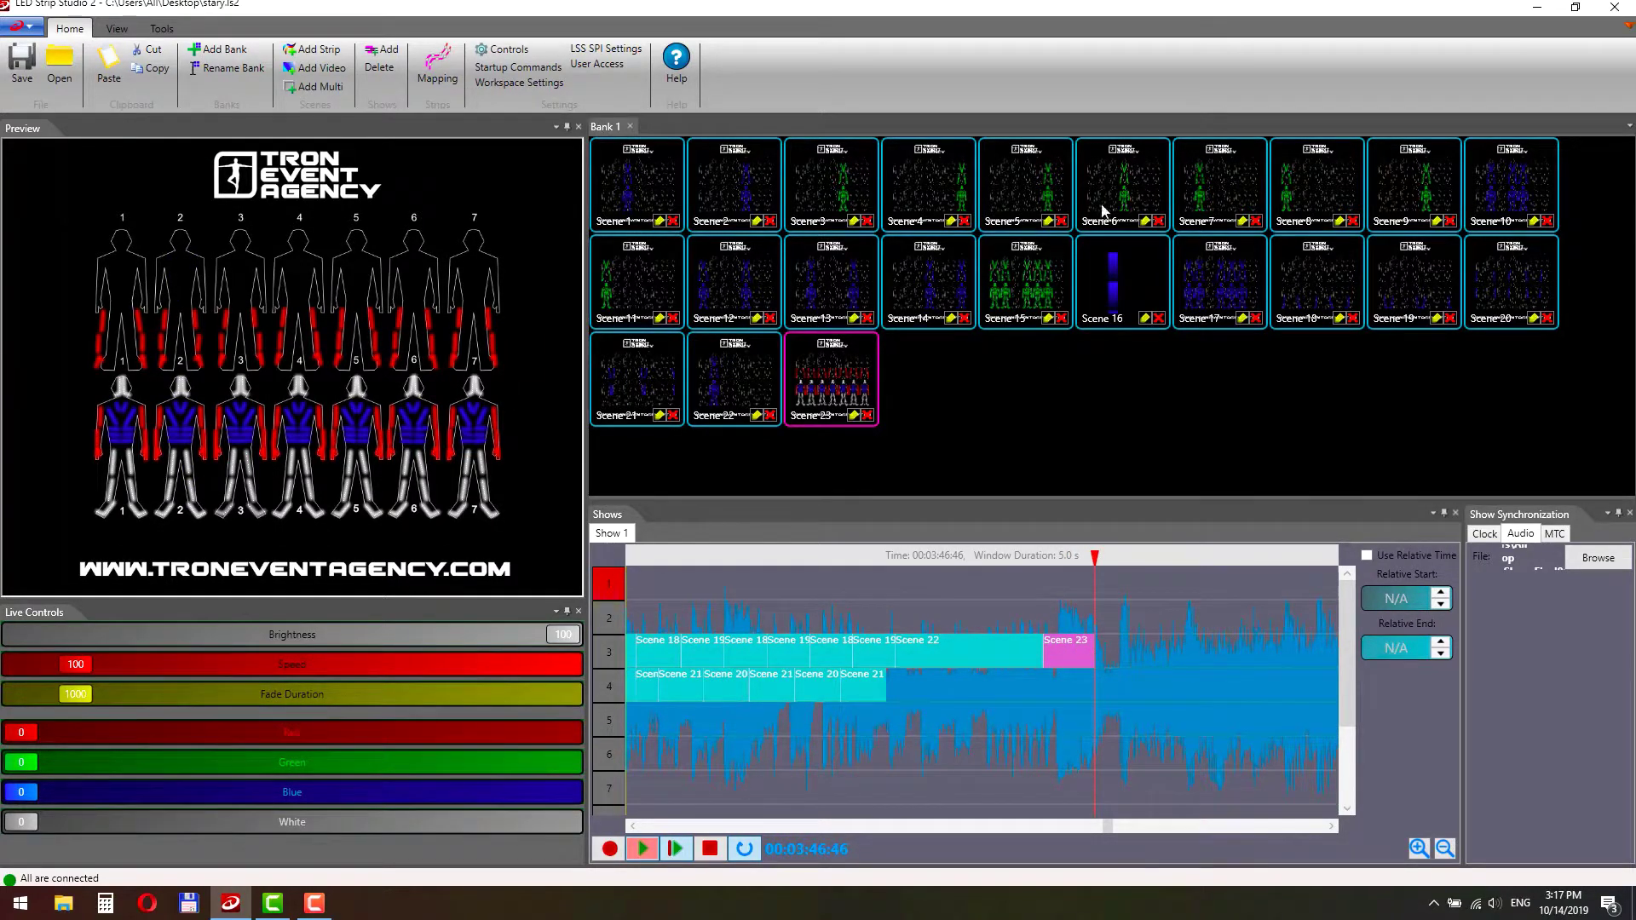
- Add a Scene 6 clip after Scene 23 on track 3, ending at about 03:50.01, with a fade-out from about 03:49.86
left_click(1138, 199)
left_click(1123, 649)
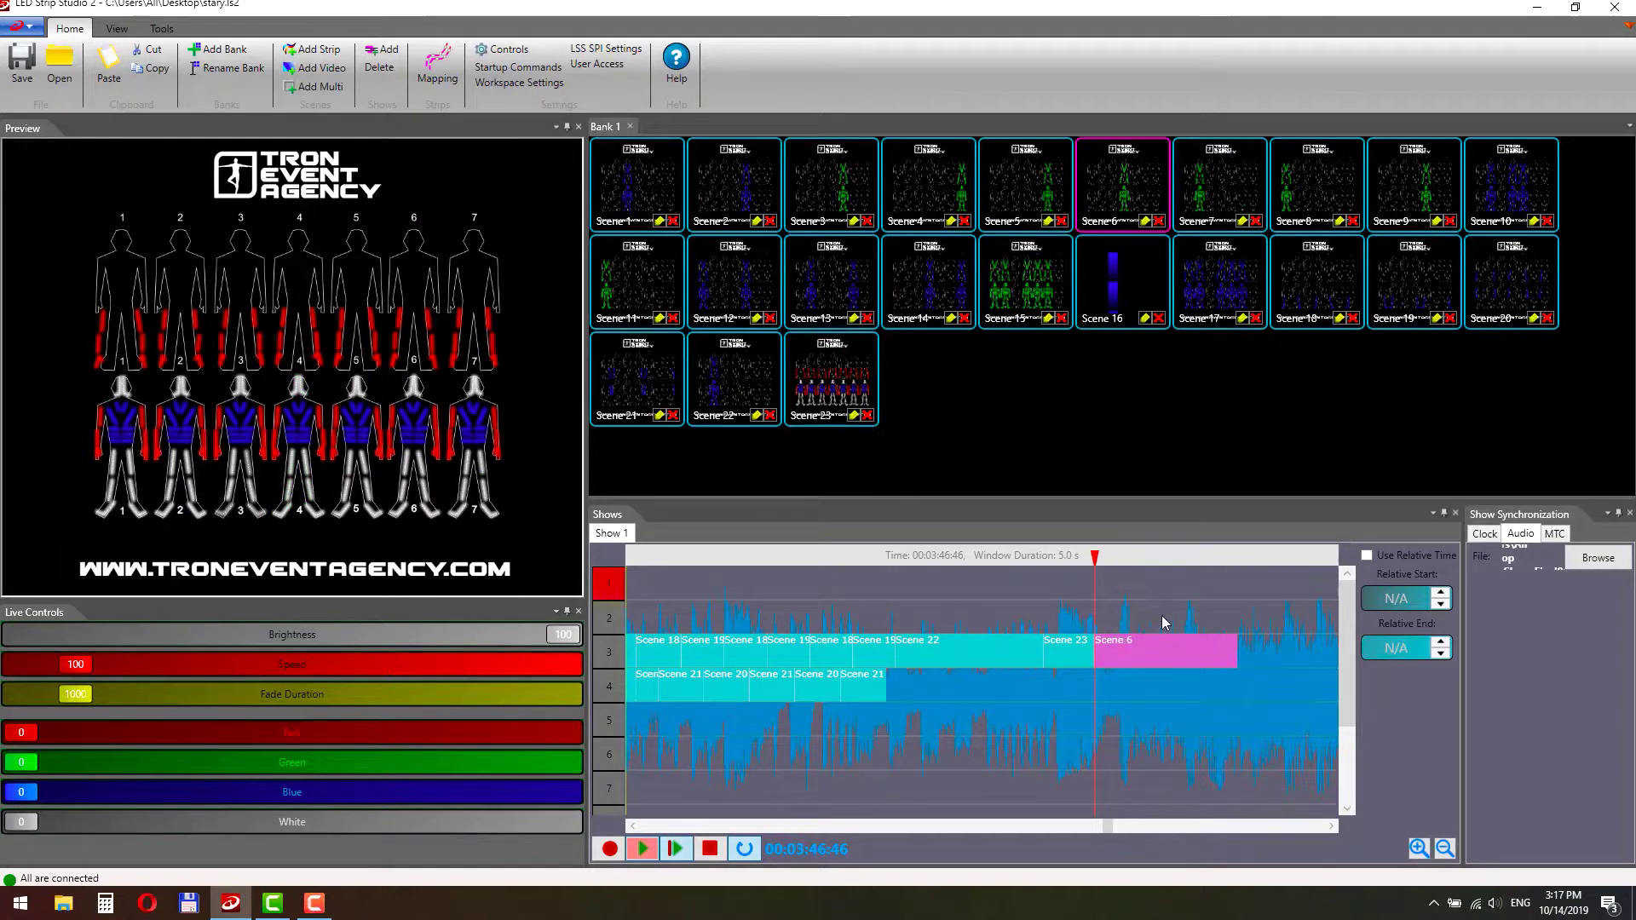
left_click_drag(1239, 651, 1167, 642)
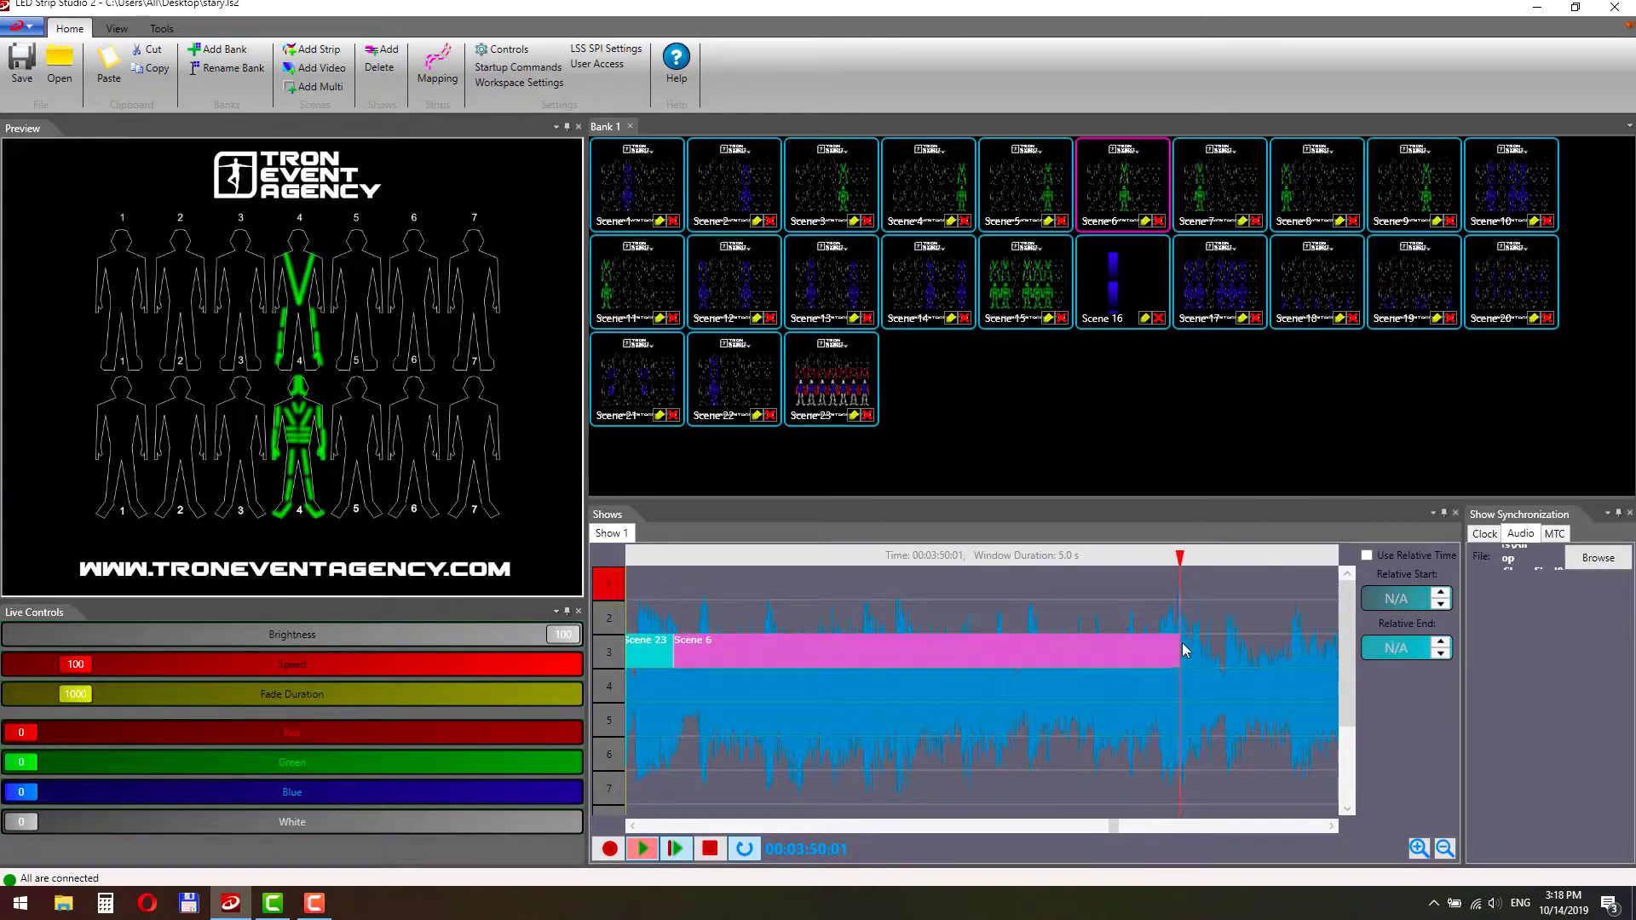
left_click(1167, 639)
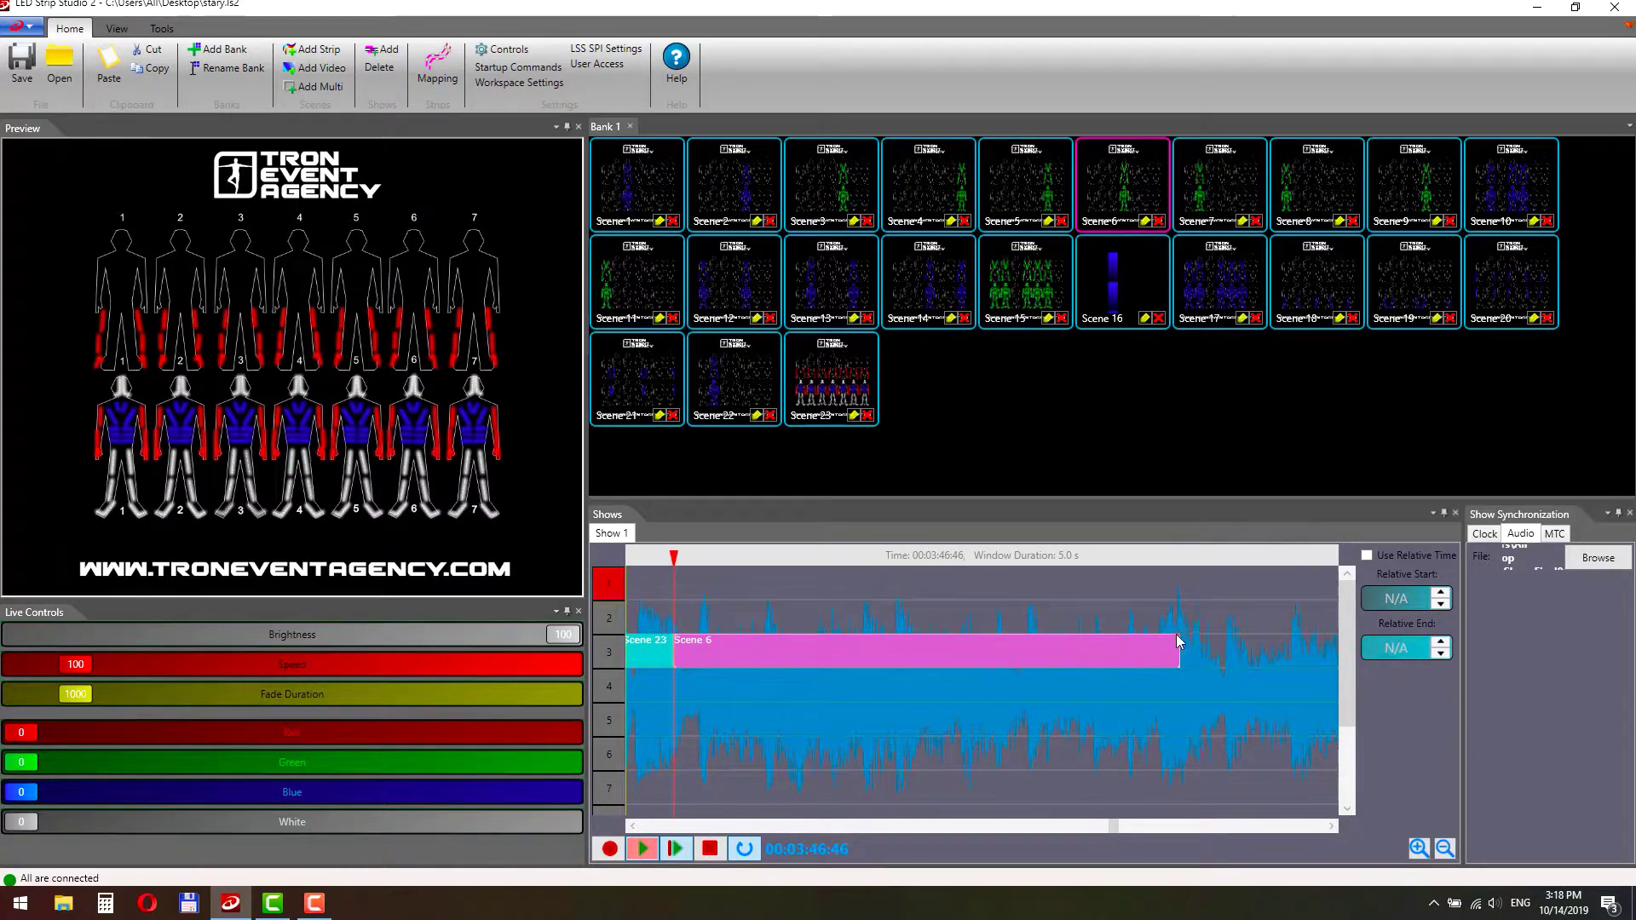
left_click(1158, 609)
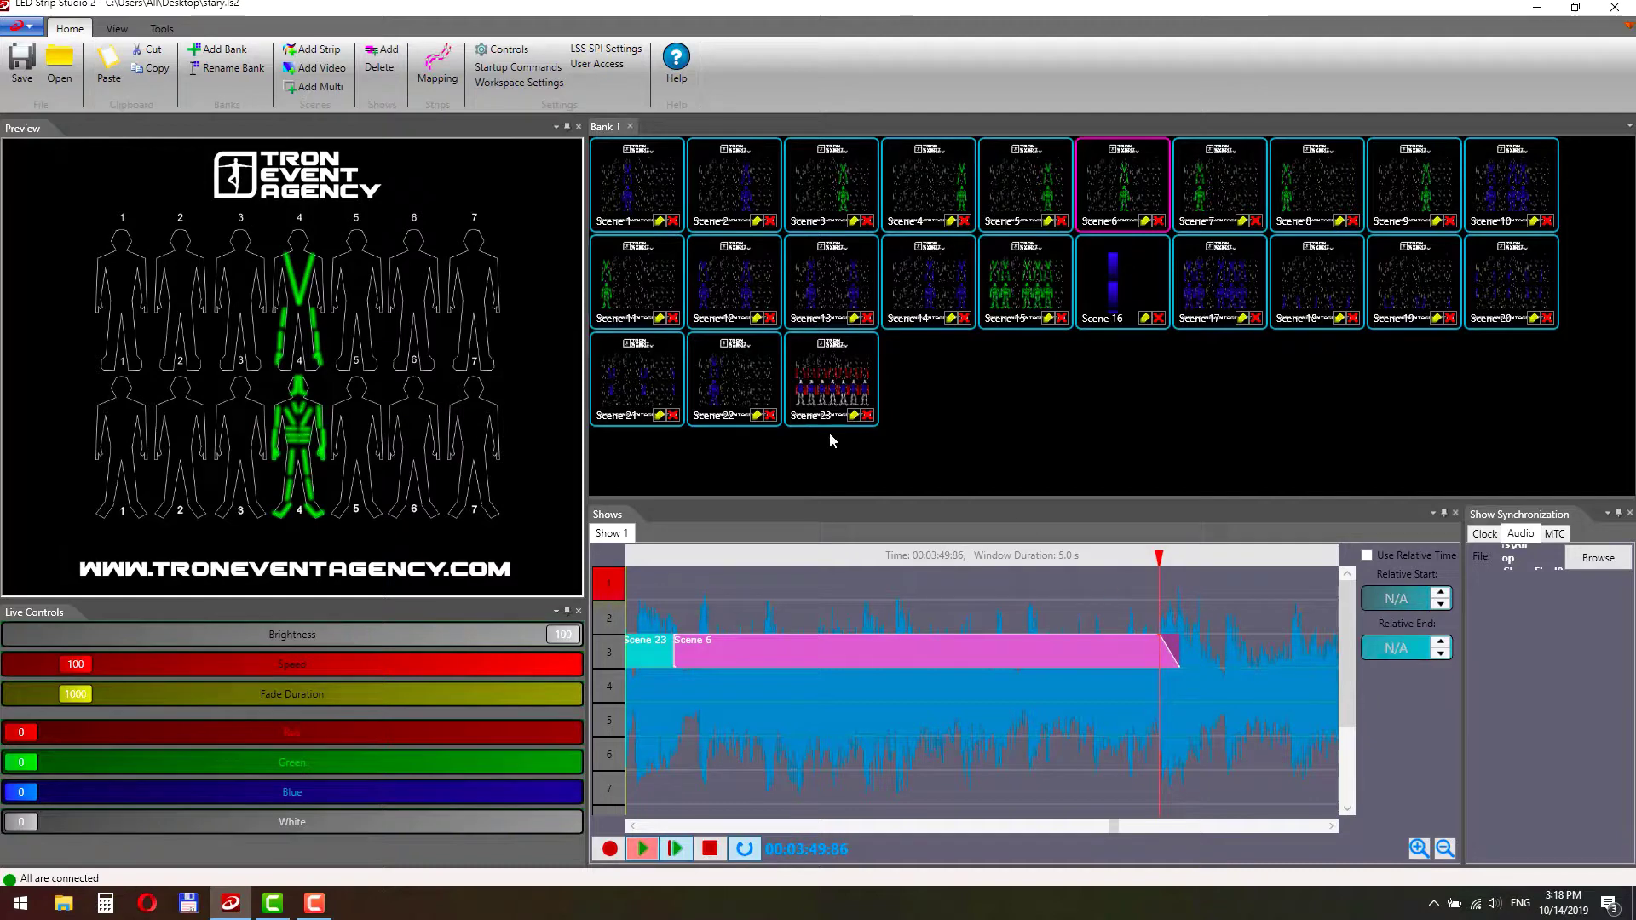
- Create a strip scene with all of dancers 2 and 4 in green
left_click(318, 50)
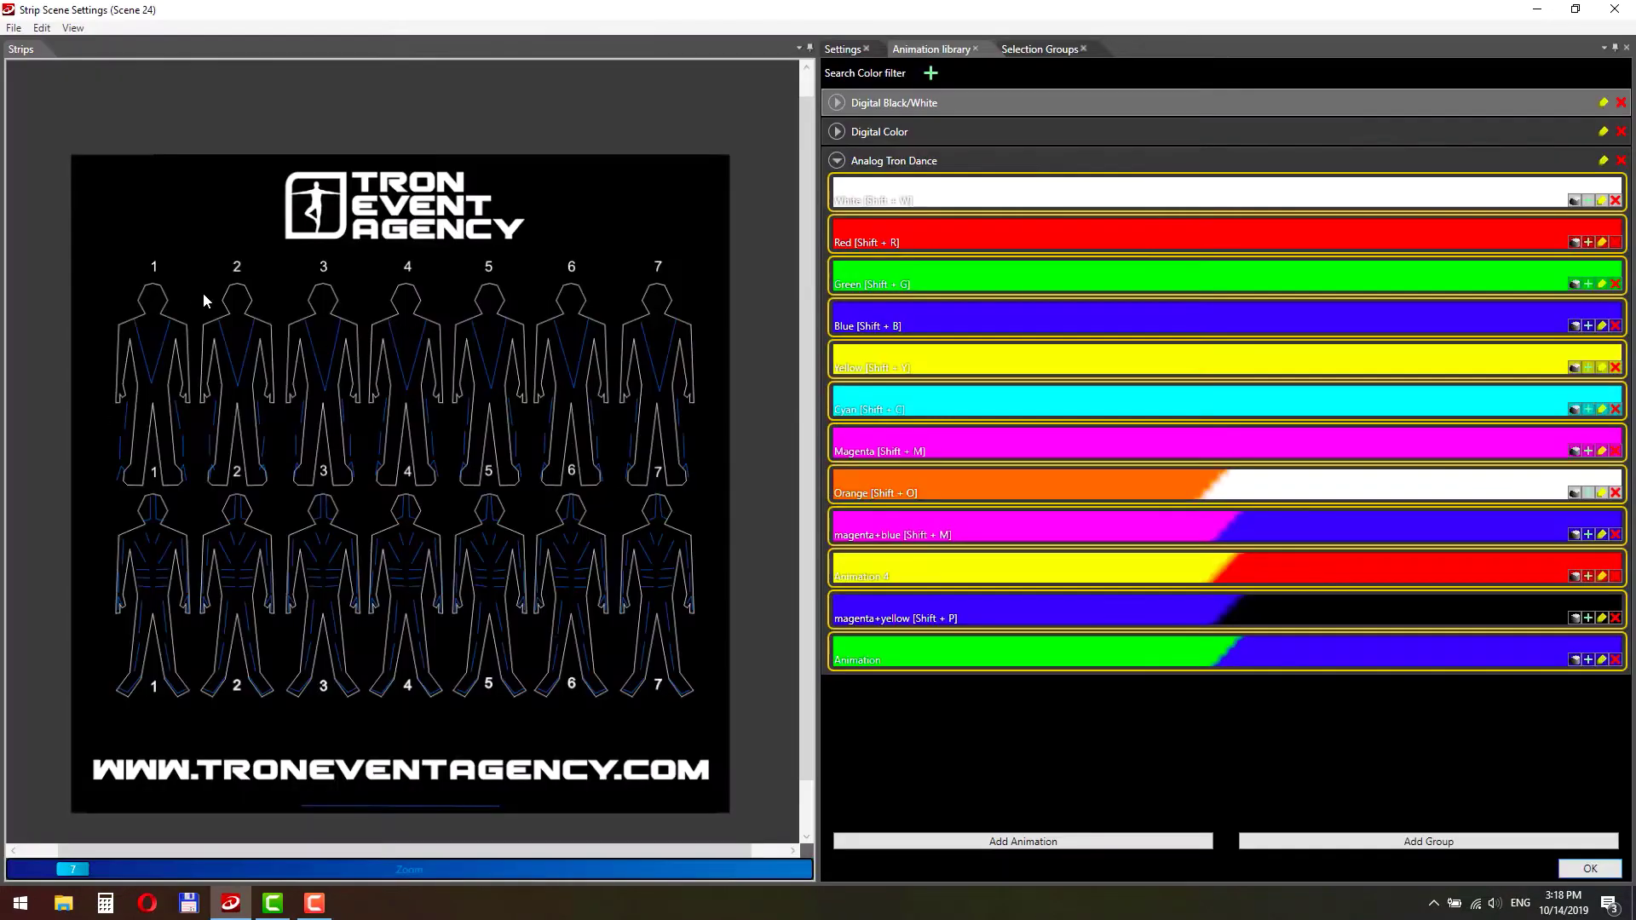
left_click_drag(203, 293, 273, 707)
left_click_drag(375, 289, 451, 720)
key("shift+g")
key("Return")
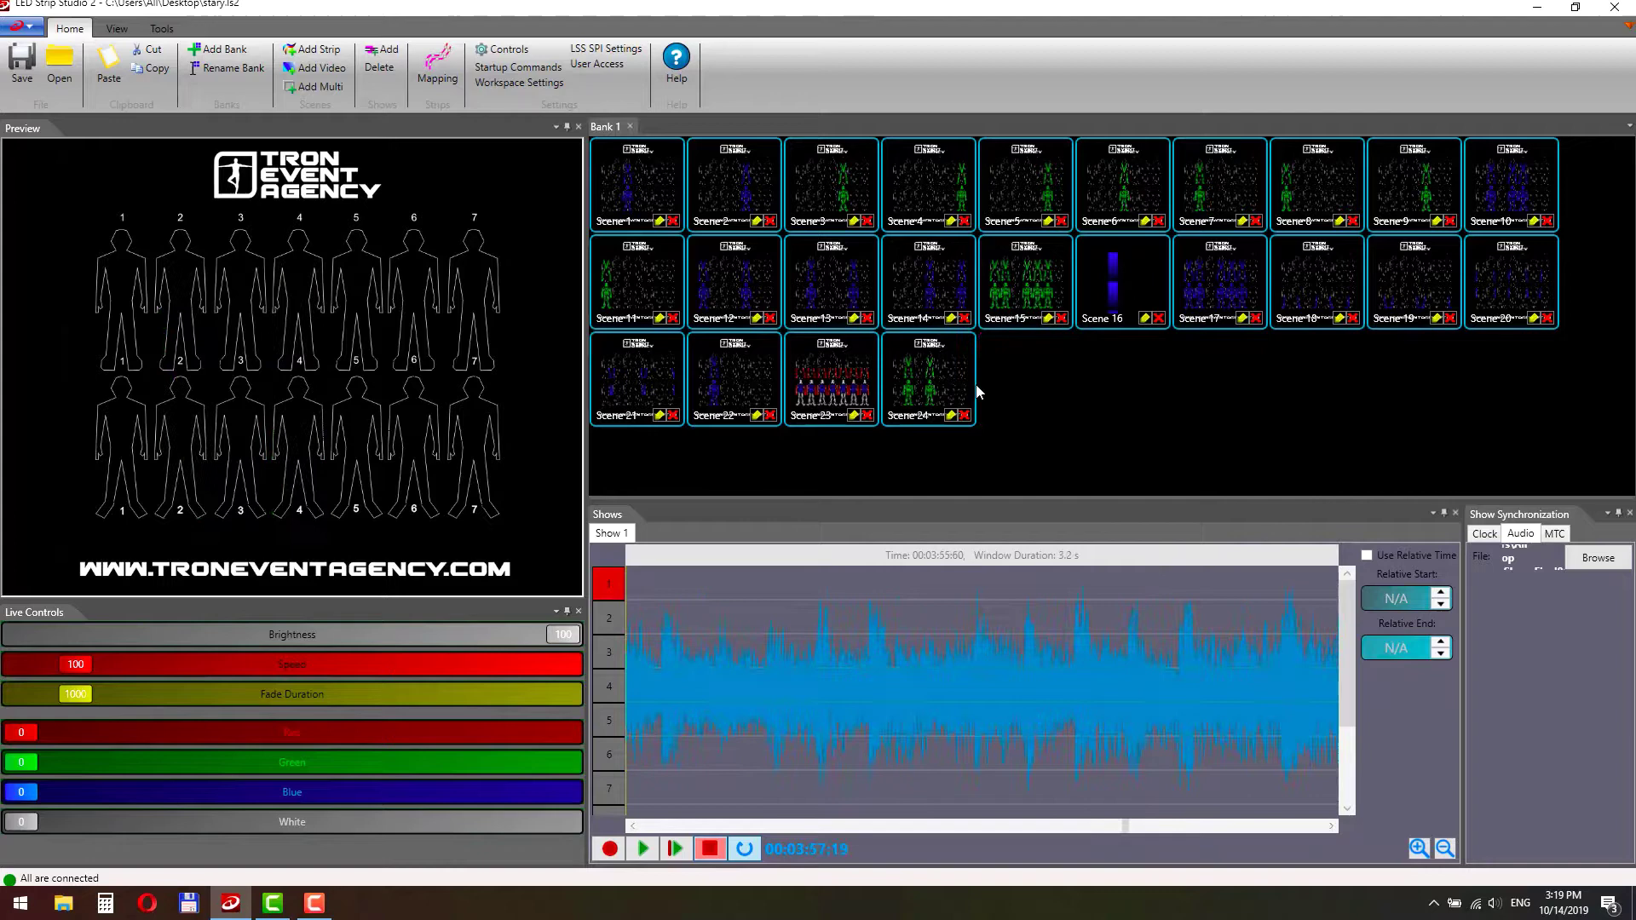
- Place a Scene 24 clip on track 3 from about 03:54.00 to 03:57.20
left_click_drag(942, 382, 1213, 666)
left_click_drag(1126, 823, 1132, 823)
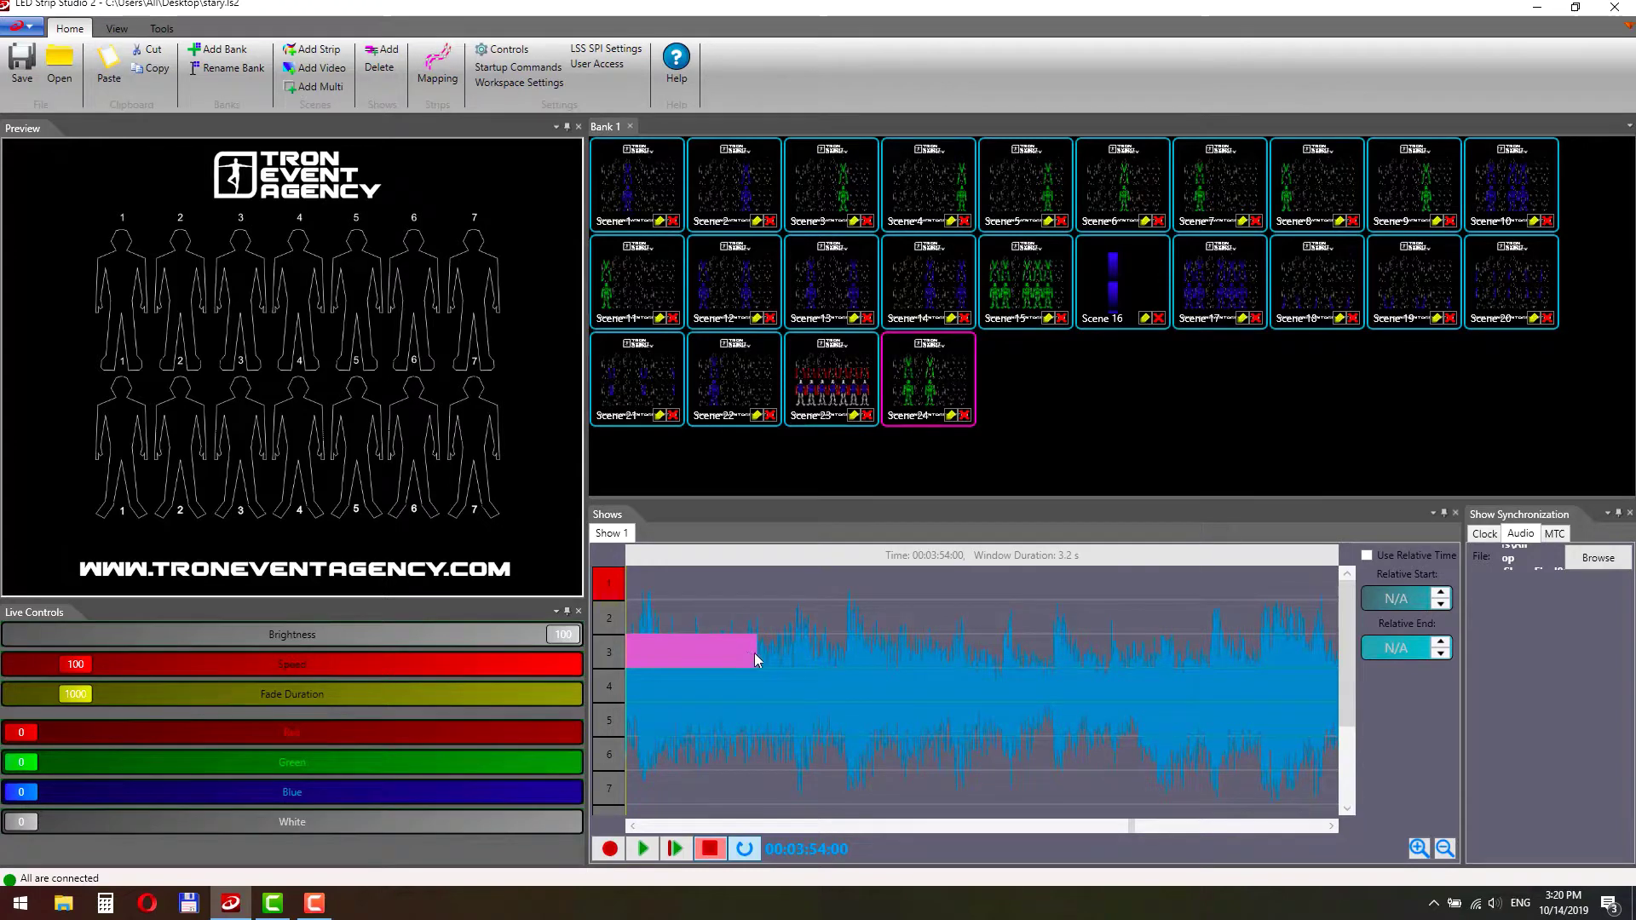
left_click_drag(764, 656, 811, 666)
left_click_drag(956, 680, 1250, 661)
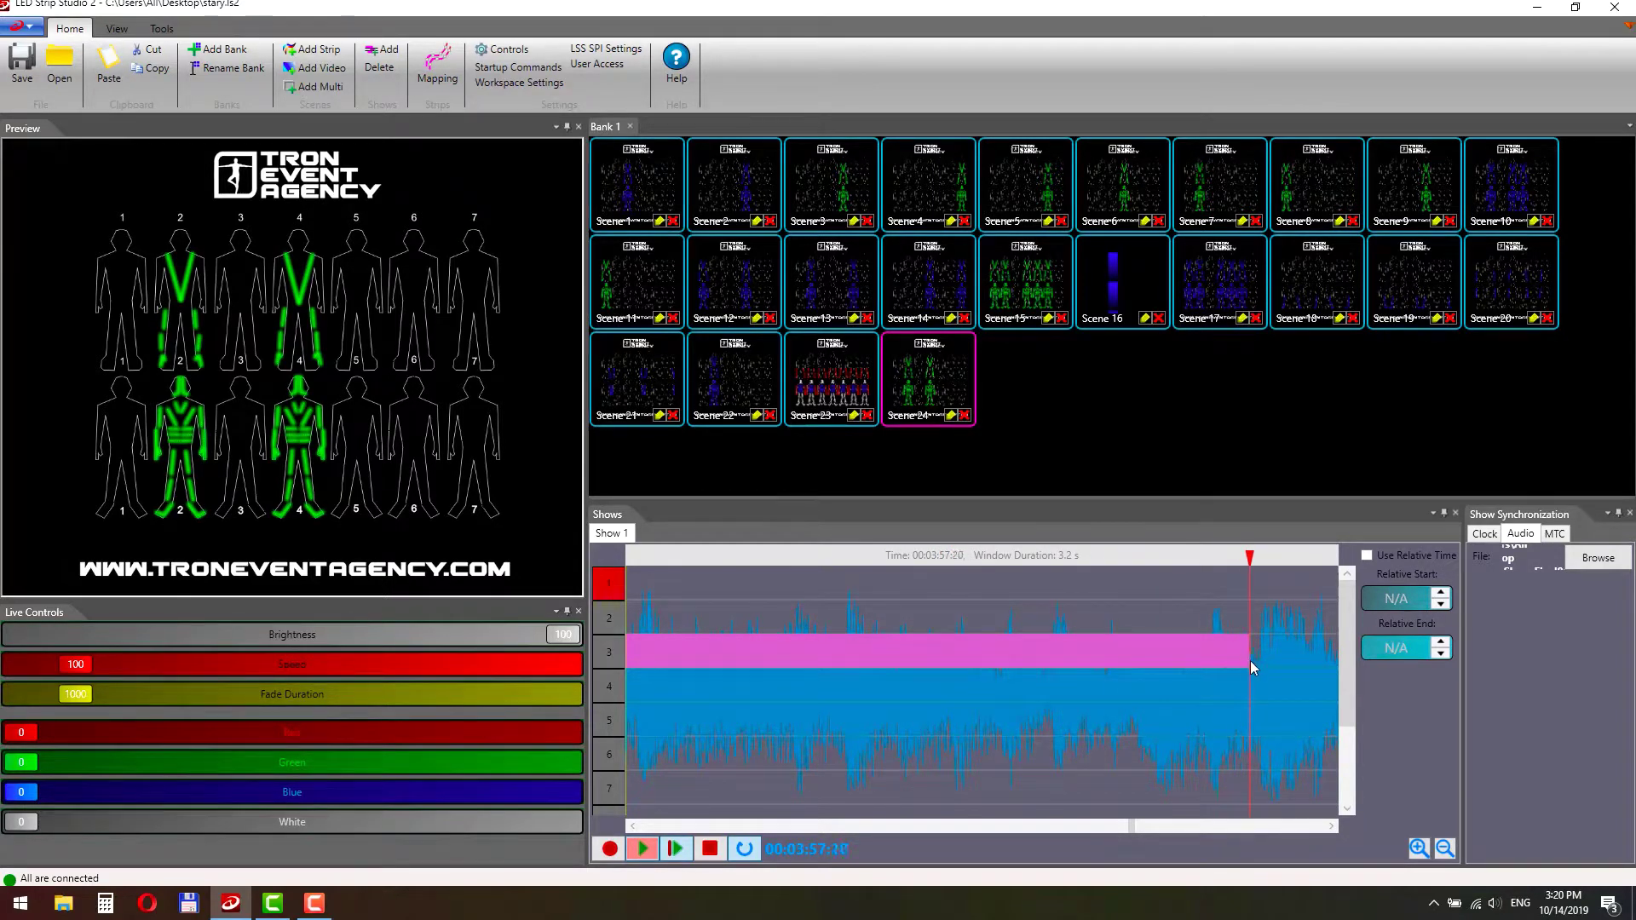
double_click(1442, 849)
left_click(1131, 825)
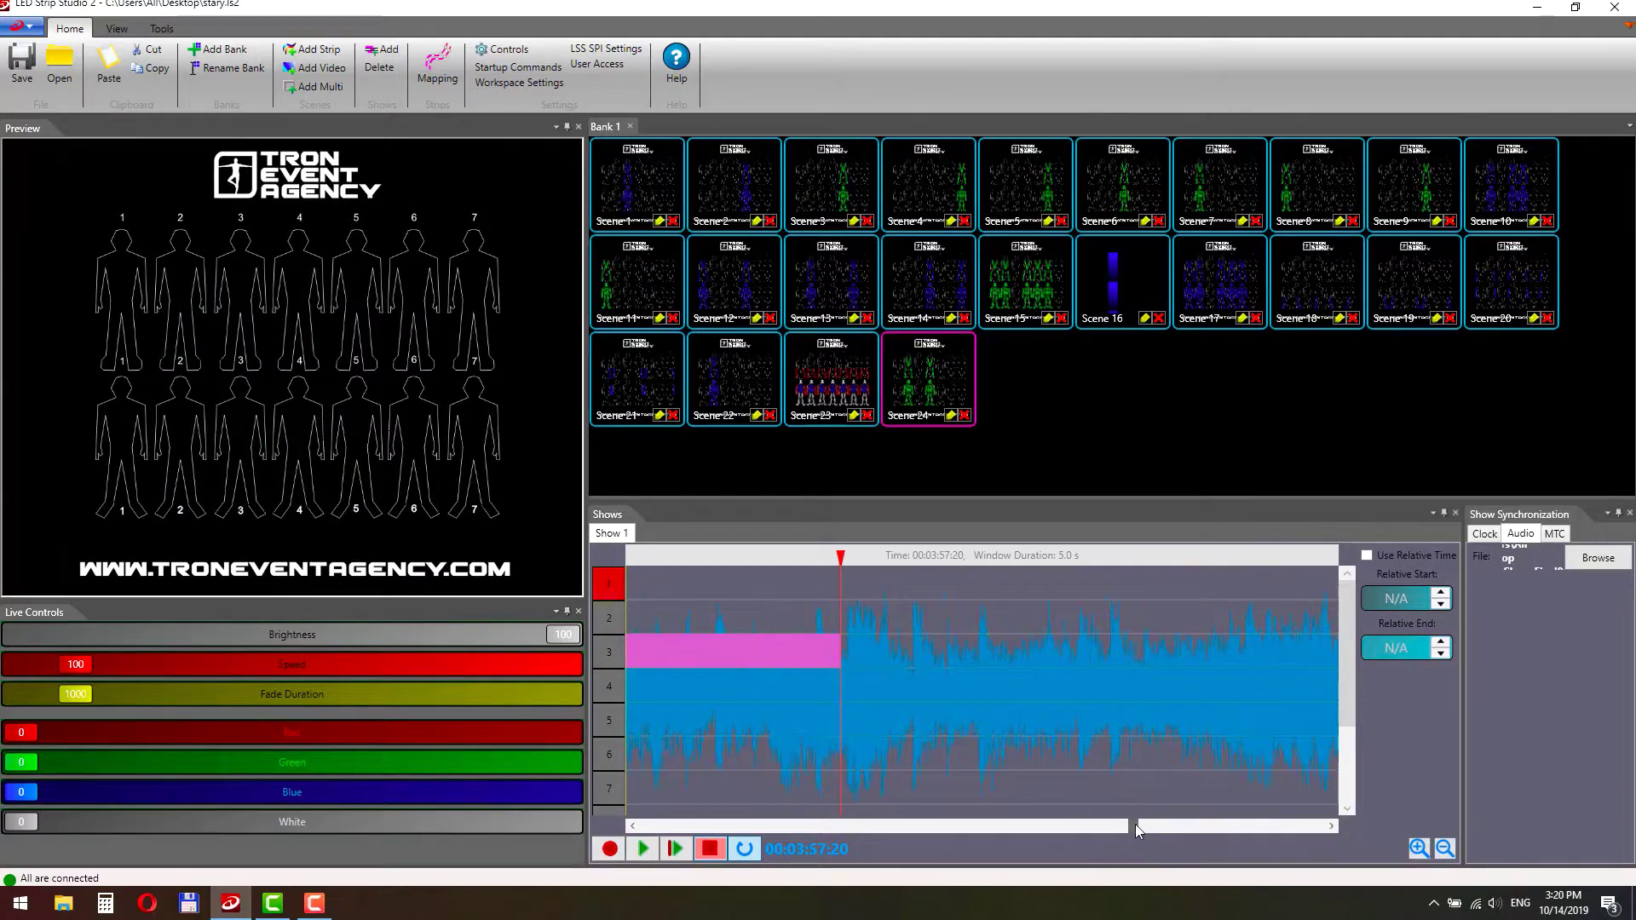
left_click(964, 387)
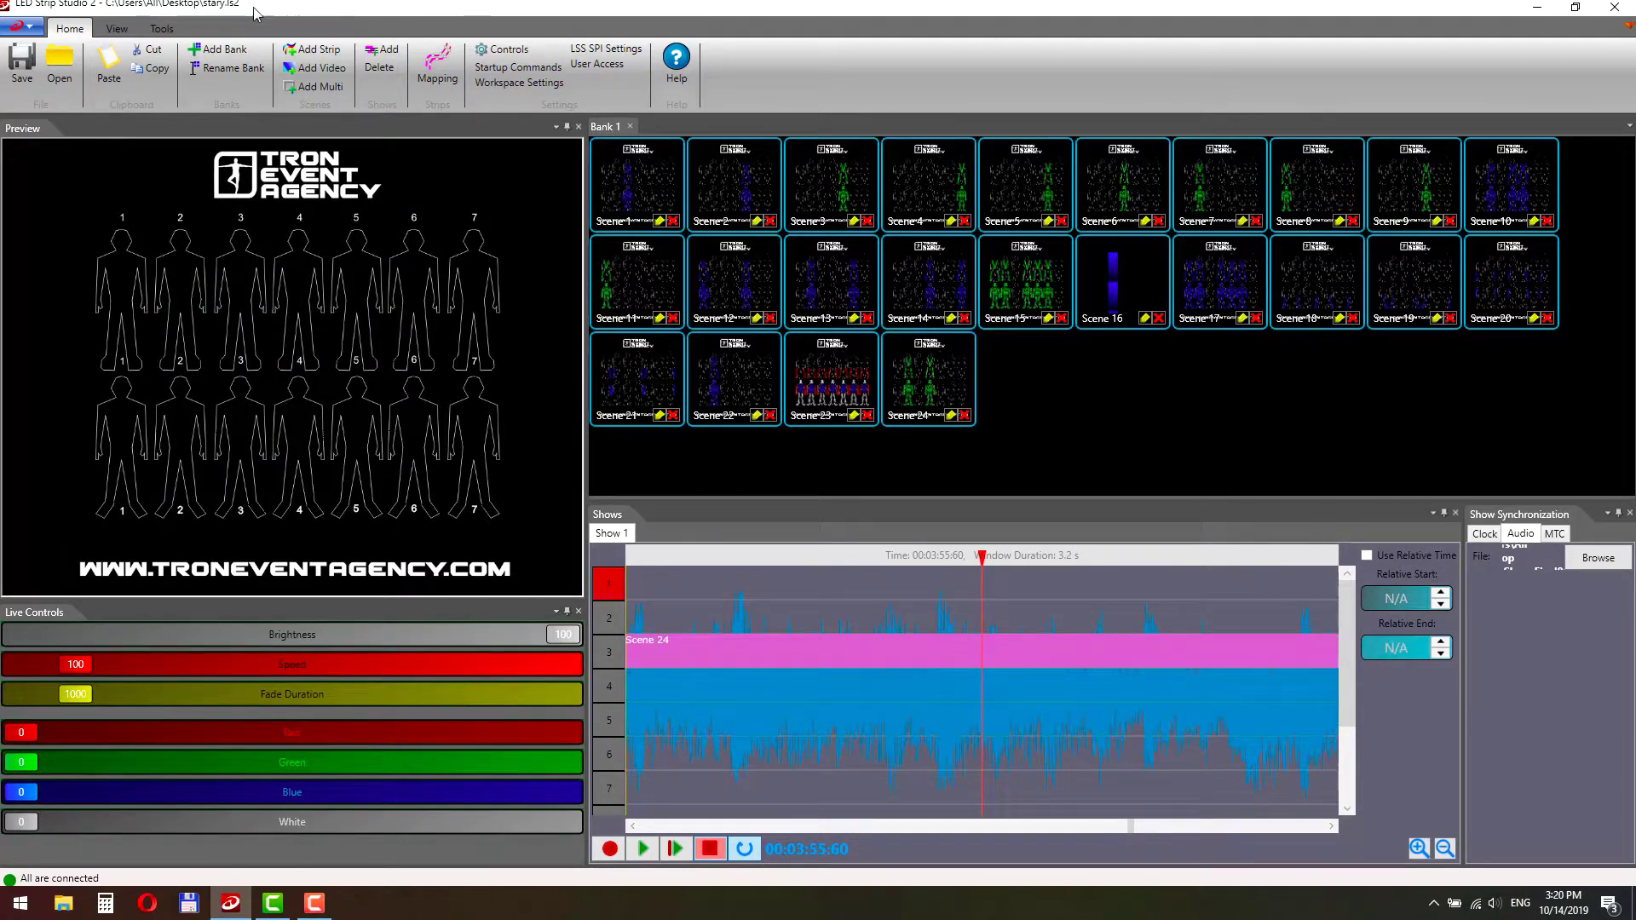
- Create a strip scene with all of dancers 2 and 4 in red
left_click(317, 49)
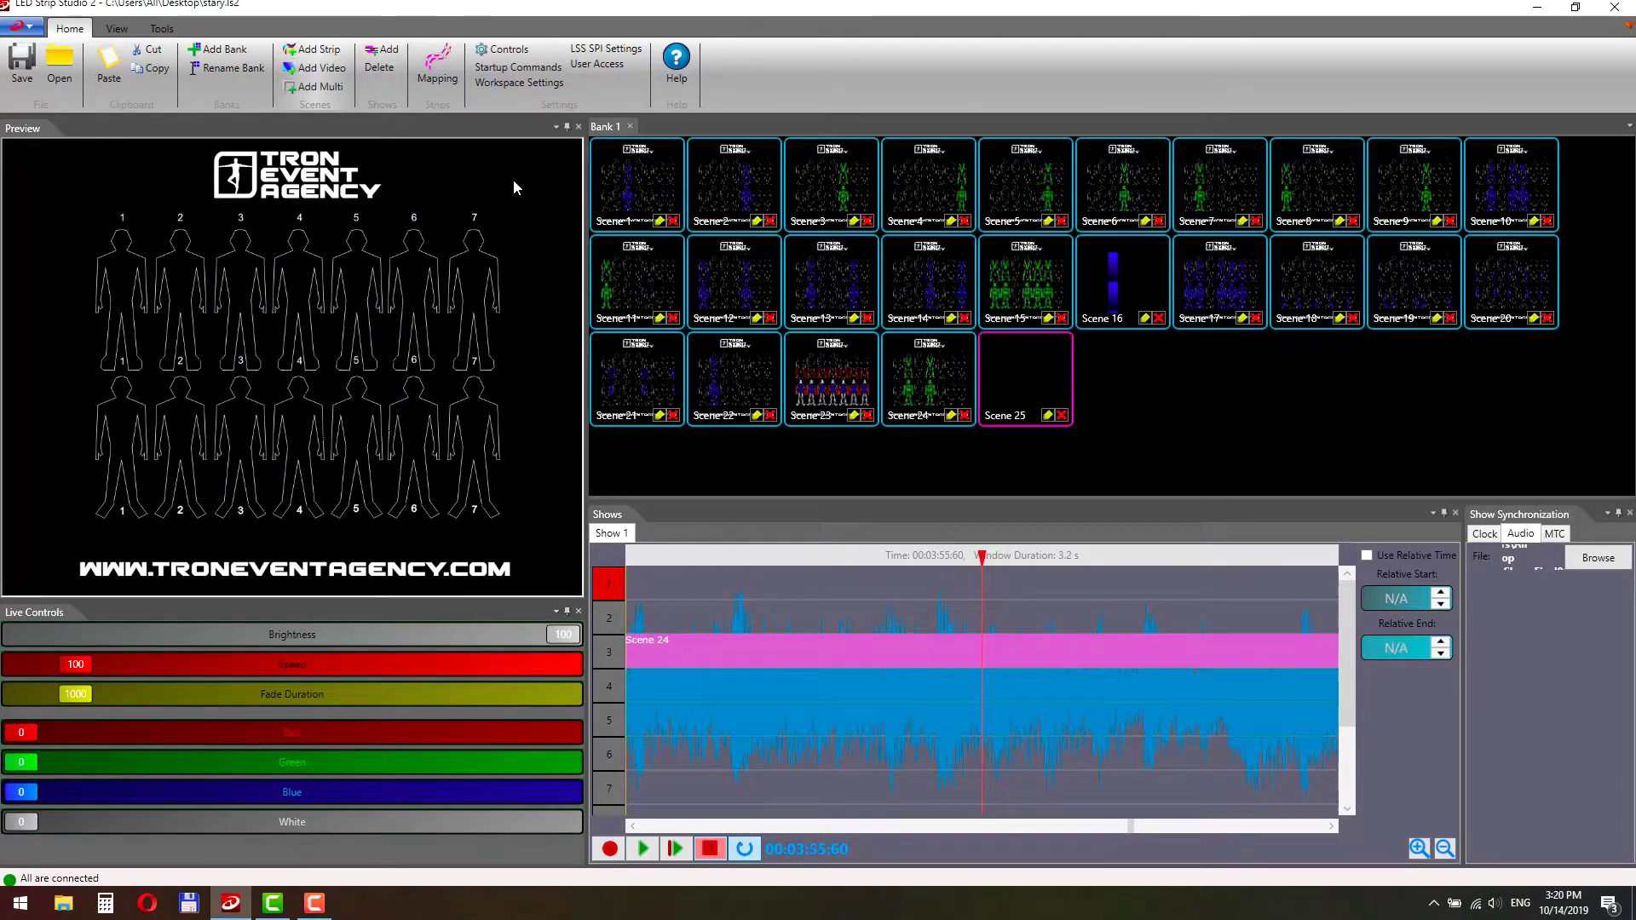
double_click(1036, 385)
left_click_drag(180, 272, 268, 709)
left_click_drag(357, 293, 435, 727)
key("shift+r")
key("Return")
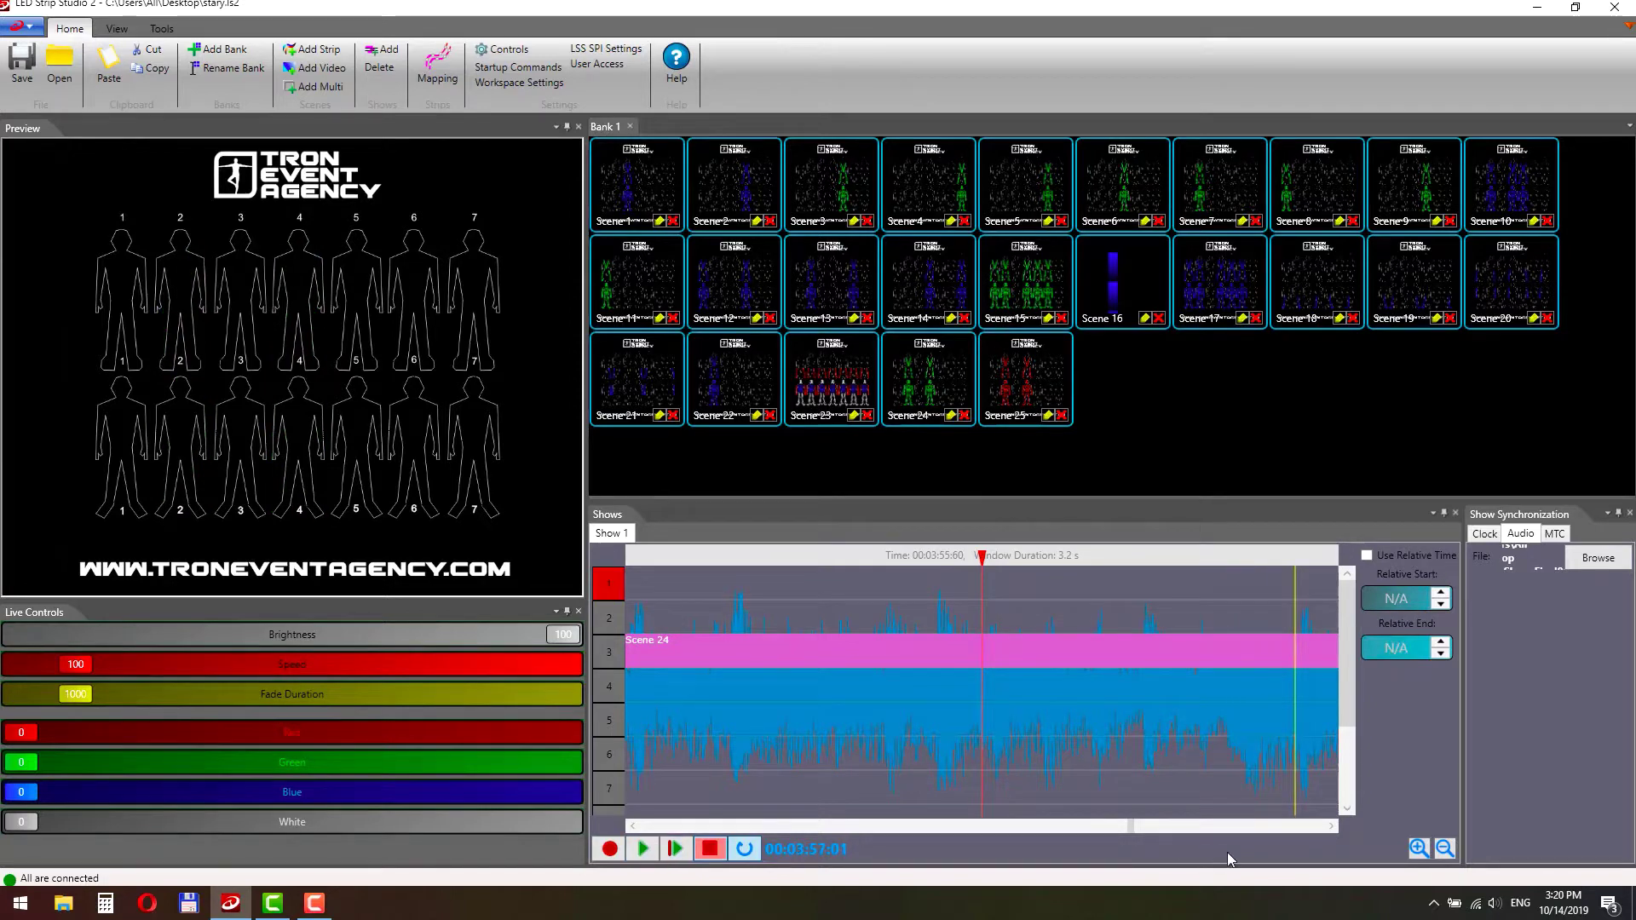
- Place a Scene 25 clip directly after Scene 24 on track 3, ending at about 03:58.94
left_click(1446, 848)
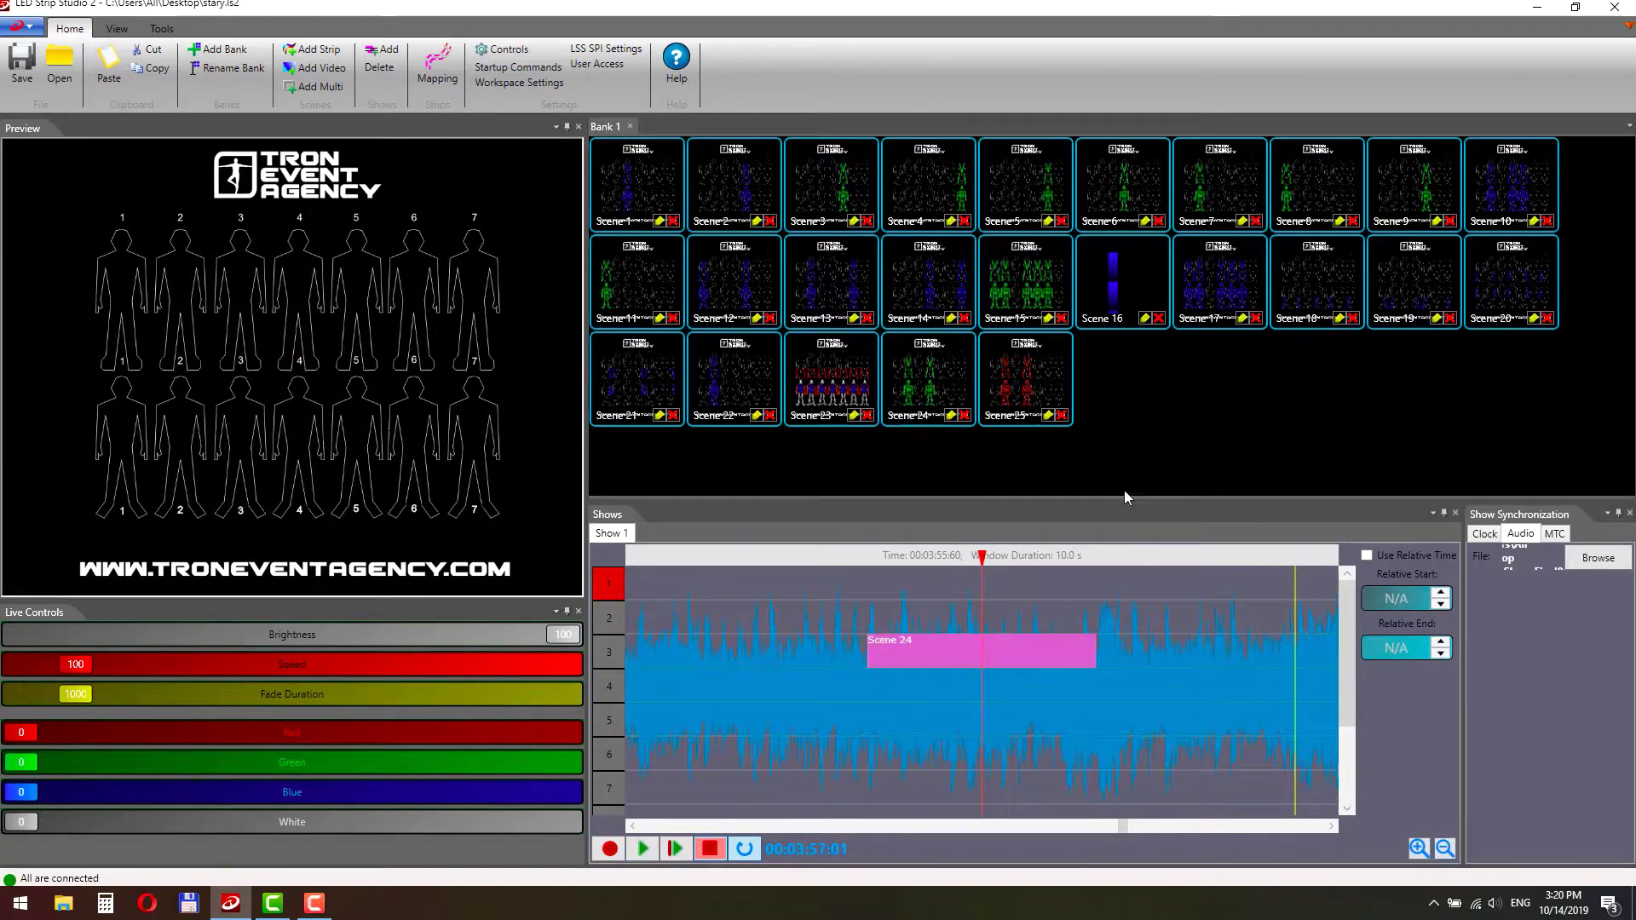
left_click_drag(1044, 374, 1221, 652)
left_click(1168, 646)
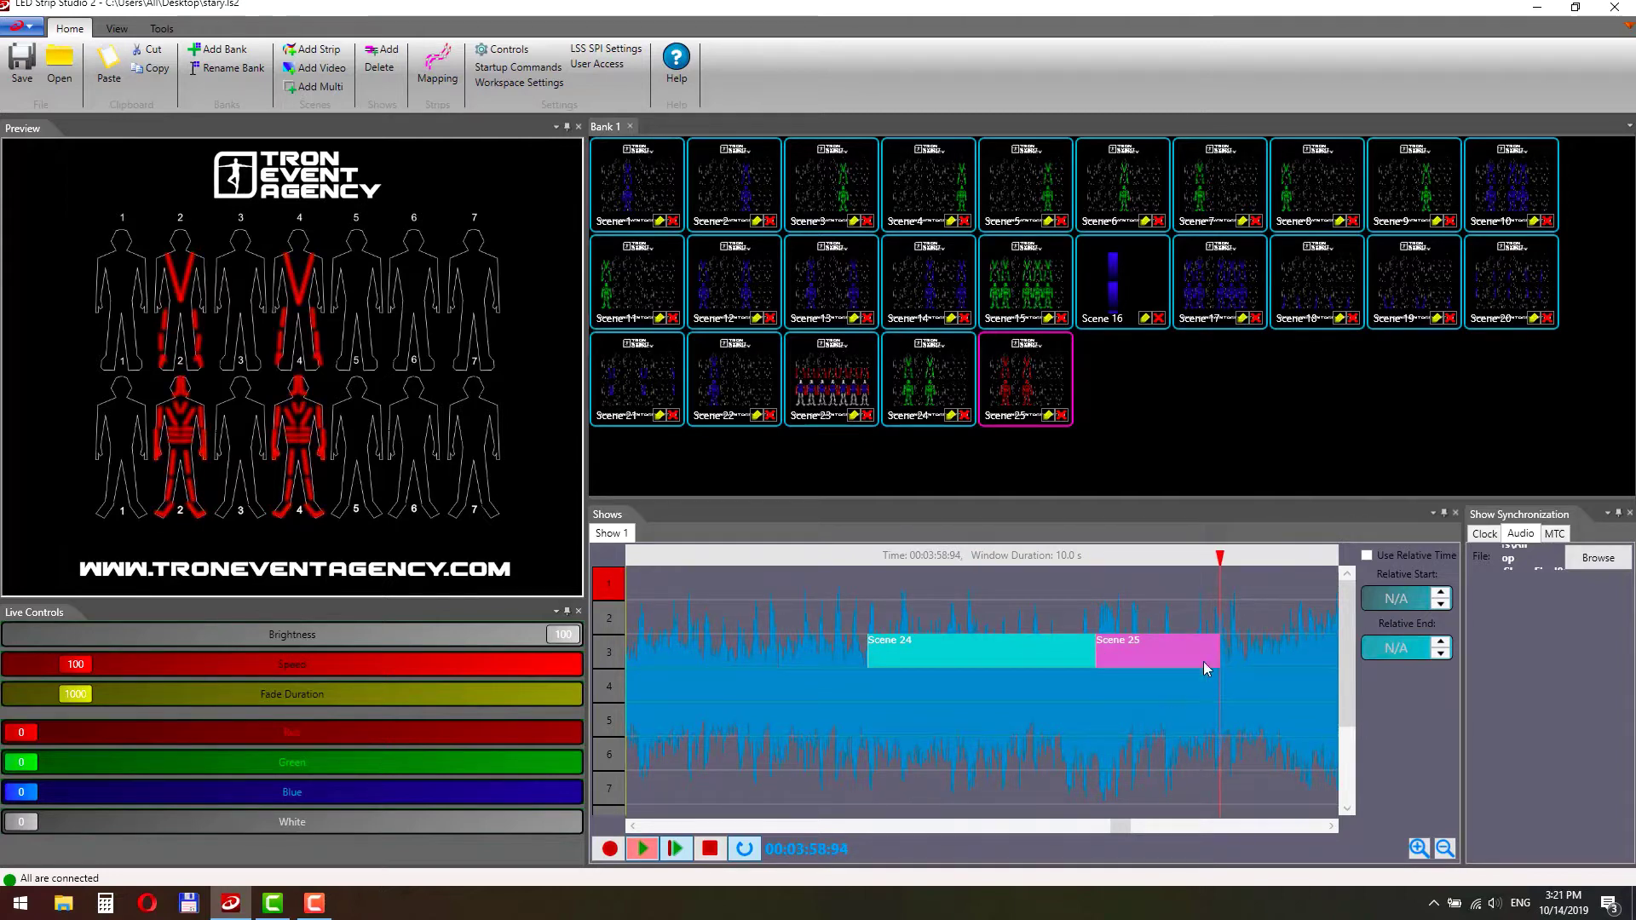